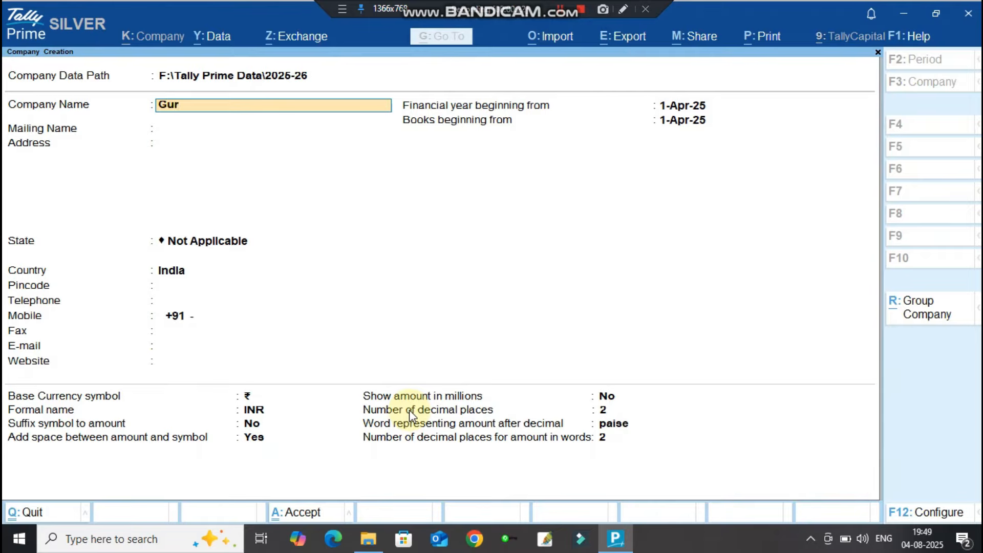
Create the company Gurukula Cloth Store with state Karnataka and accept it.
text(th Store)
key(Return)
key(Return)
key(Return)
text(k)
key(Return)
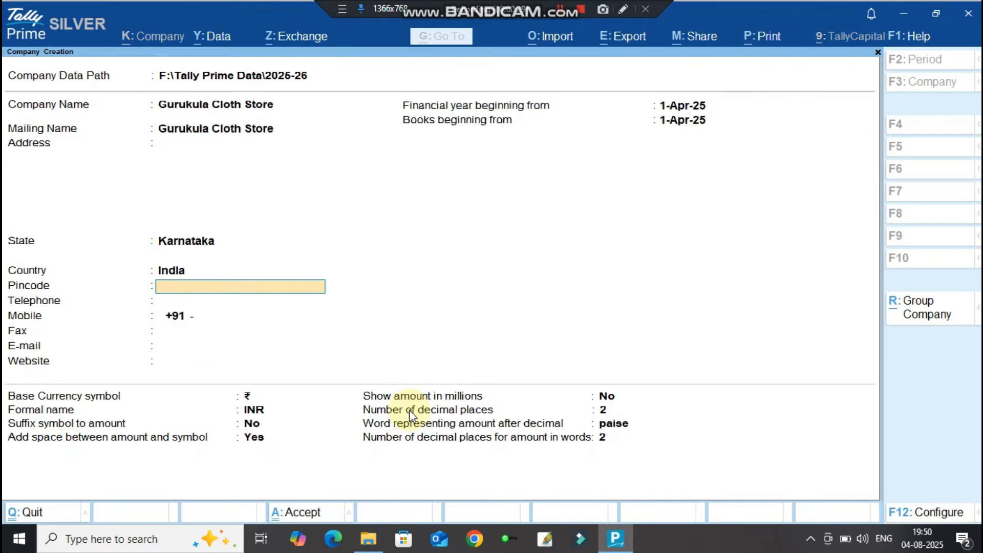
key(ctrl+a)
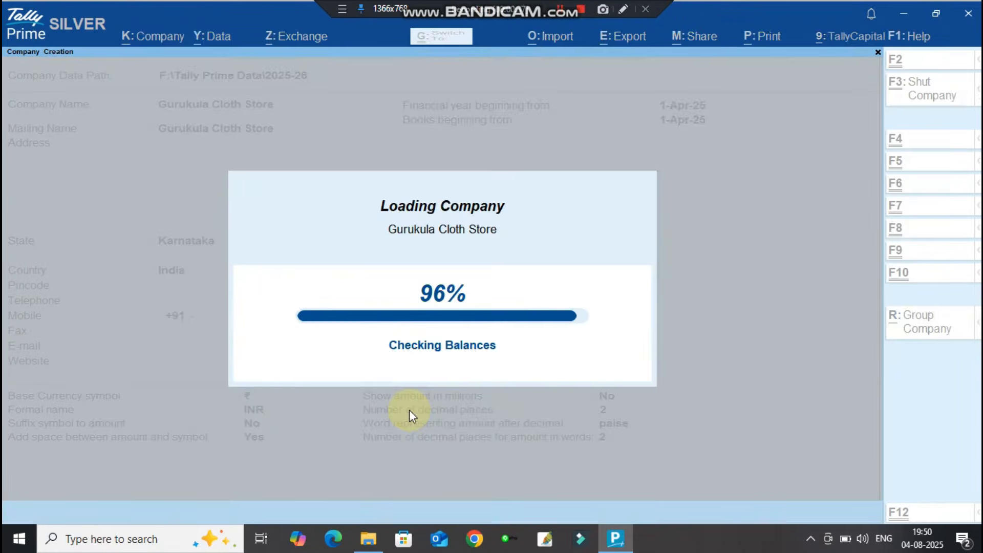
key(Return)
key(Return)
key(Return)
key(Return)
key(Return)
key(Return)
key(Return)
key(Return)
key(Return)
key(Return)
key(Return)
key(Return)
key(Return)
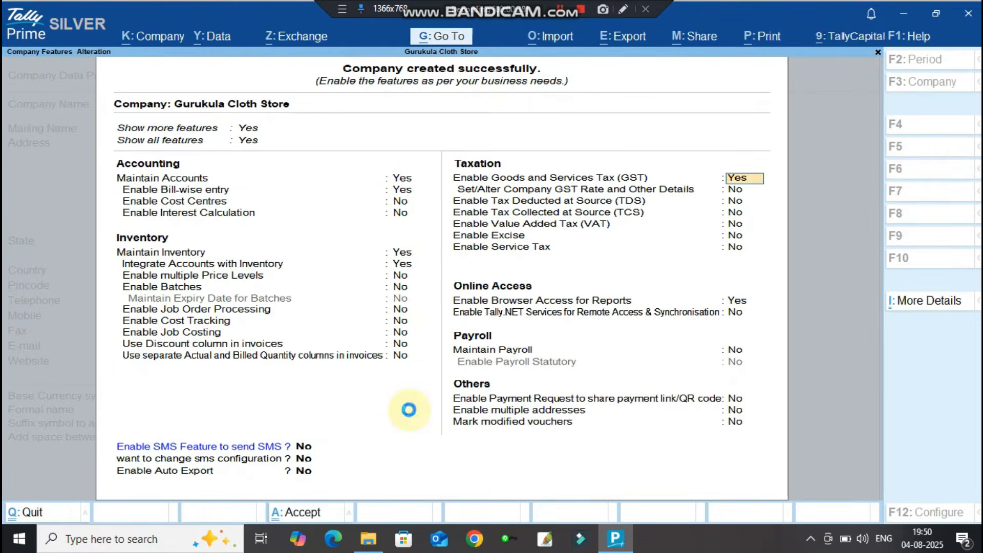
key(Return)
key(Return)
key(Return)
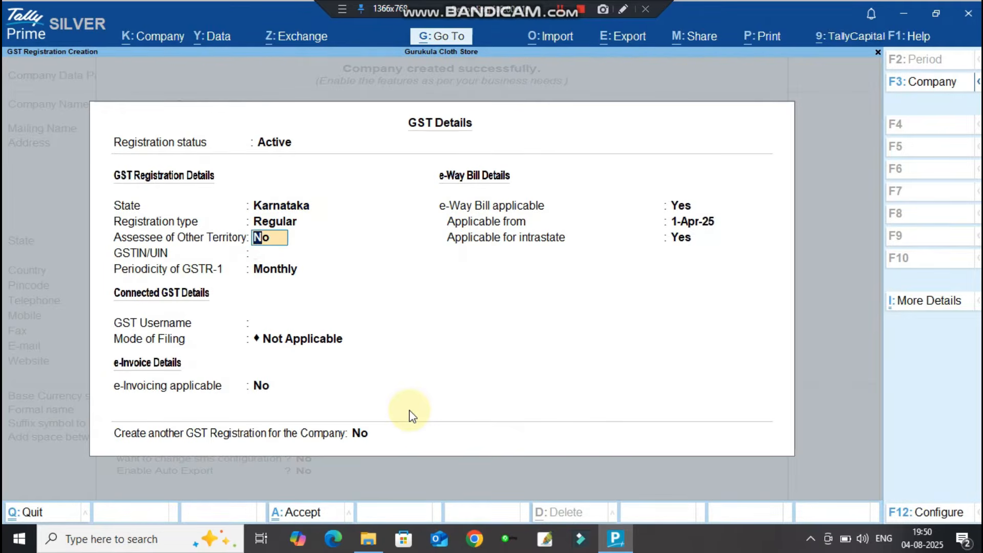
key(Return)
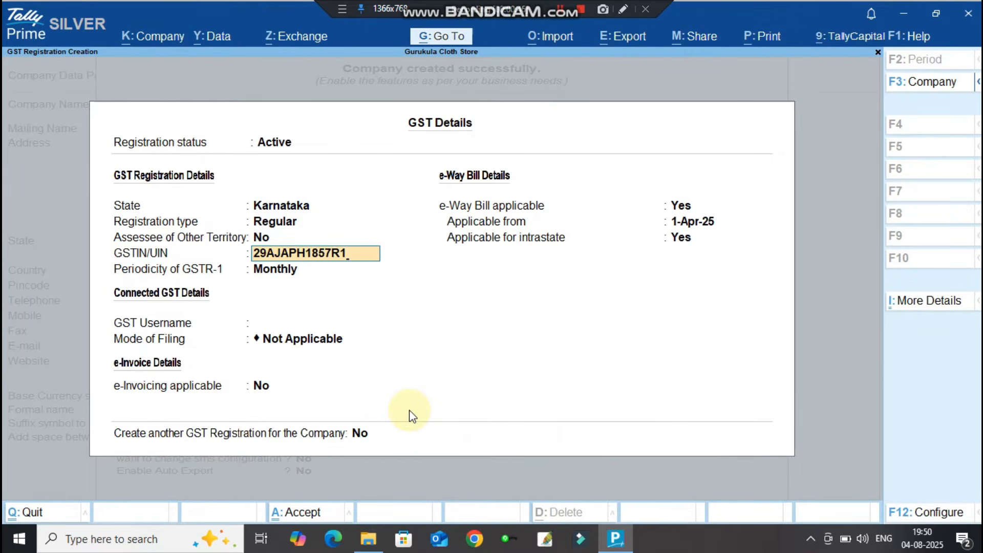
key(Return)
key(Return)
key(Return)
key(Return)
key(Return)
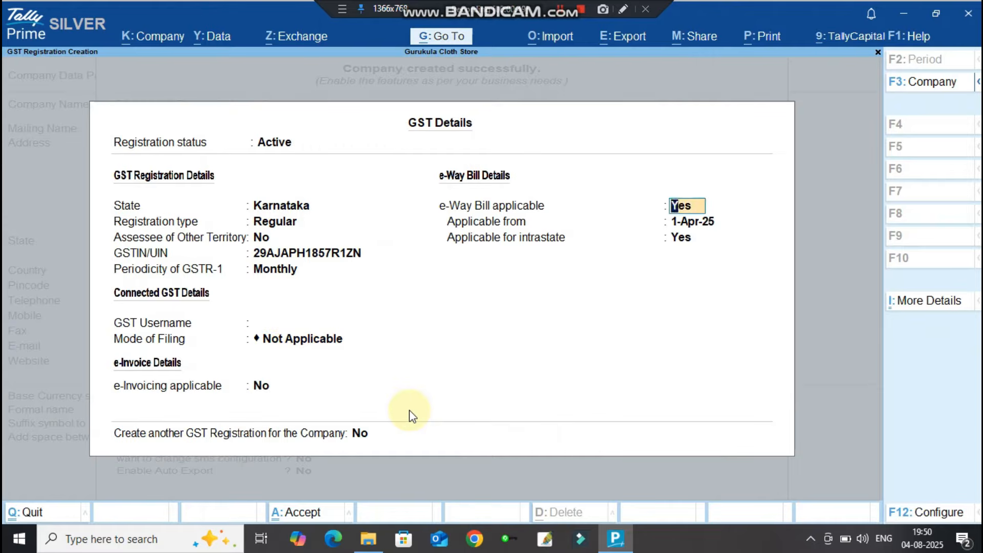
text(n)
key(Return)
key(Return)
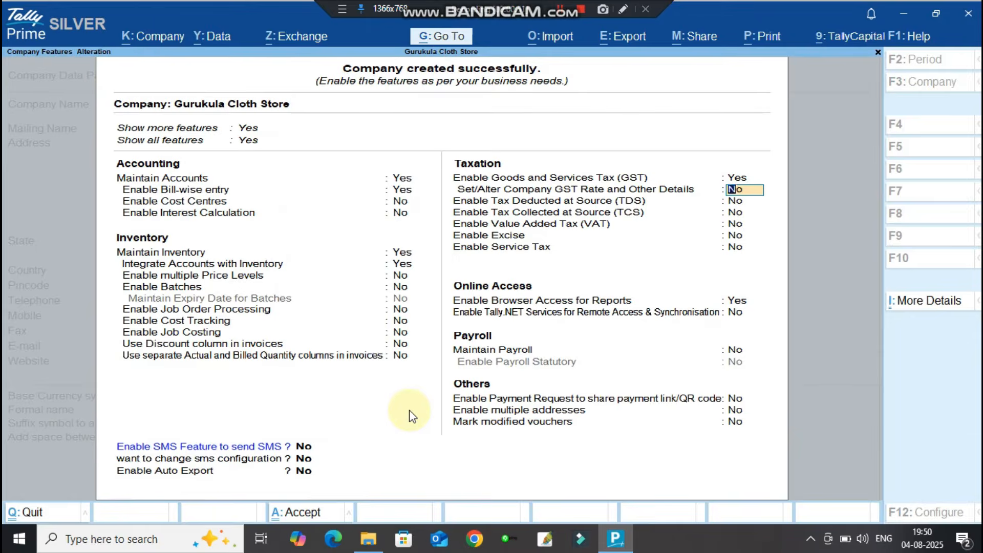
key(ctrl+a)
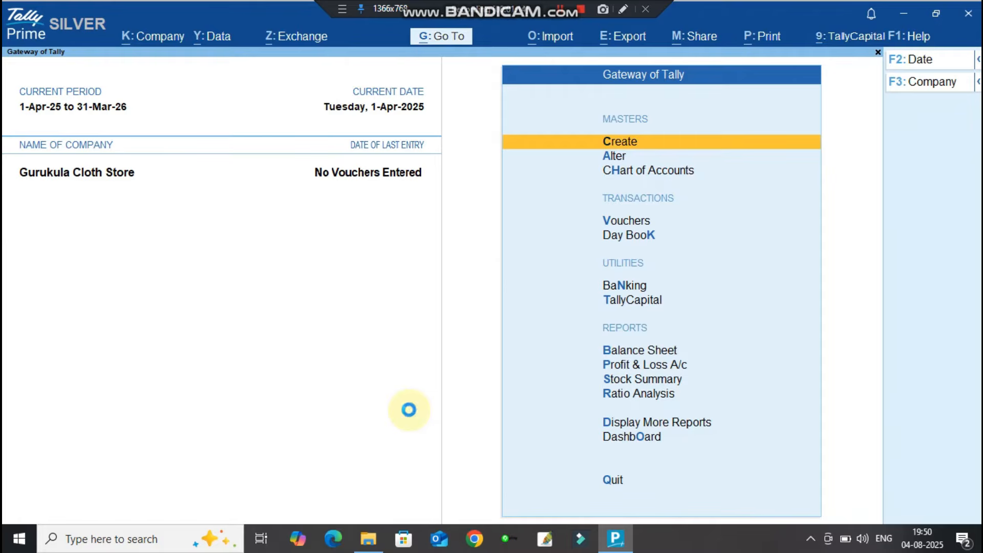
Start a new ledger from the masters list and bring up the CLOTH STORE folder.
key(Return)
key(Down)
key(Return)
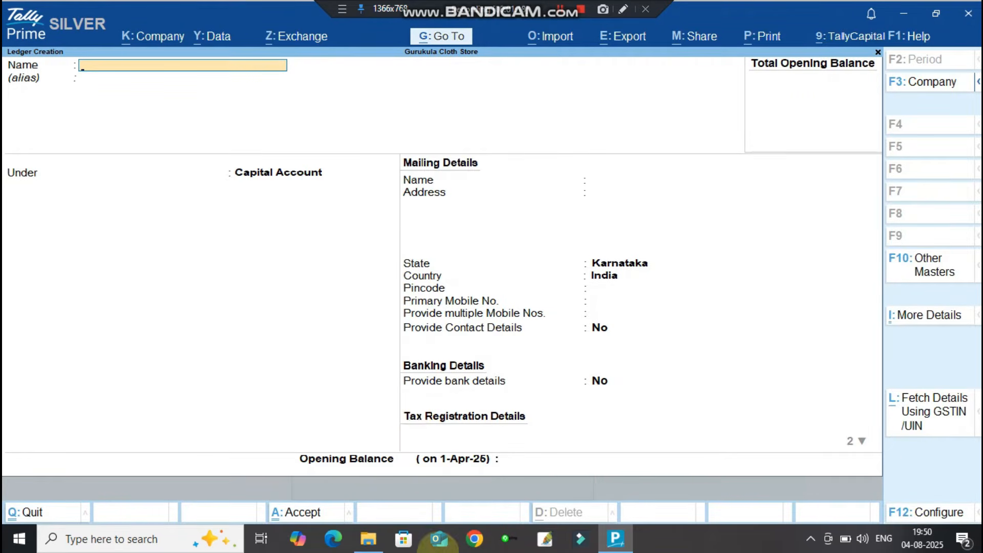
click(368, 539)
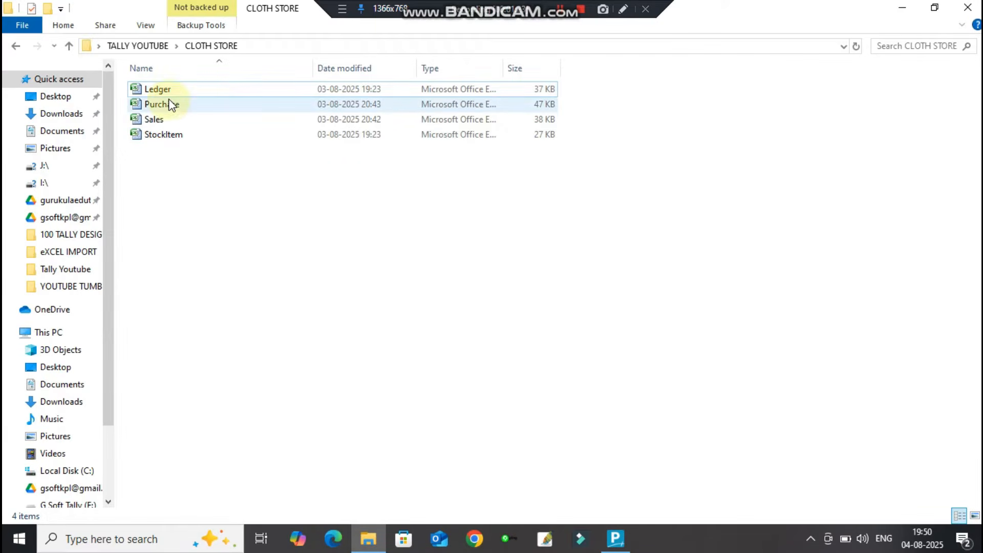
Open Sales.xlsx, copy GST SALES A/C from cell F3, and return to TallyPrime.
double_click(159, 122)
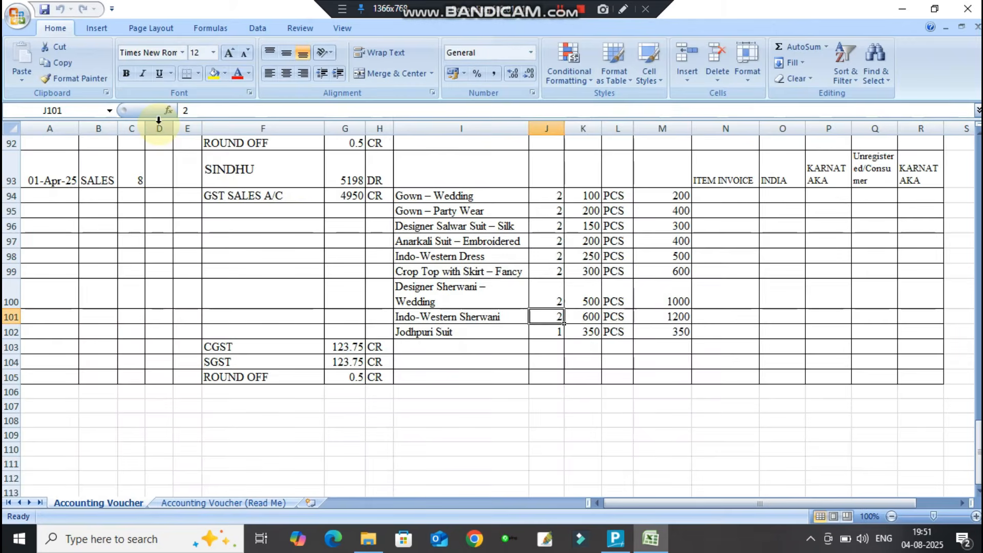
scroll(306, 224, up, 20)
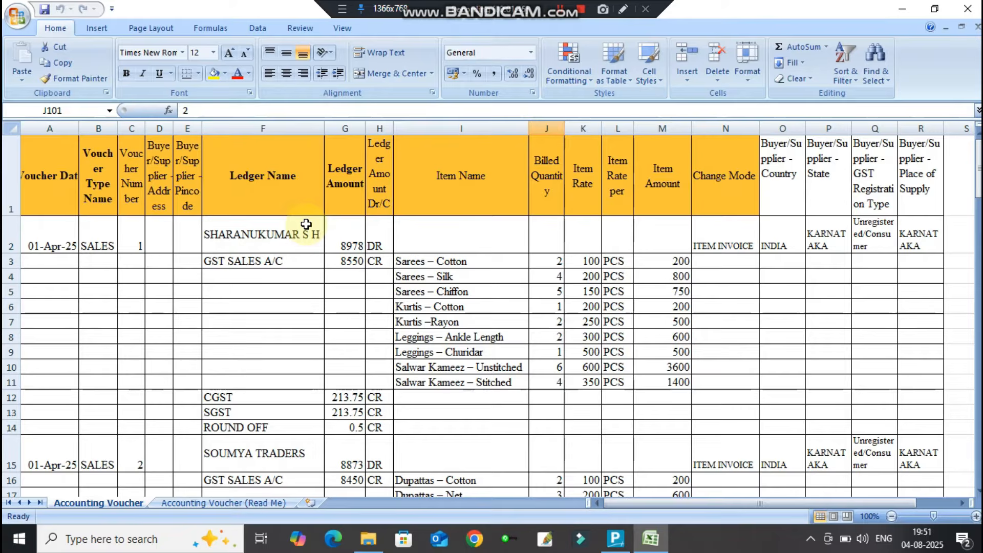
click(257, 261)
key(ctrl+c)
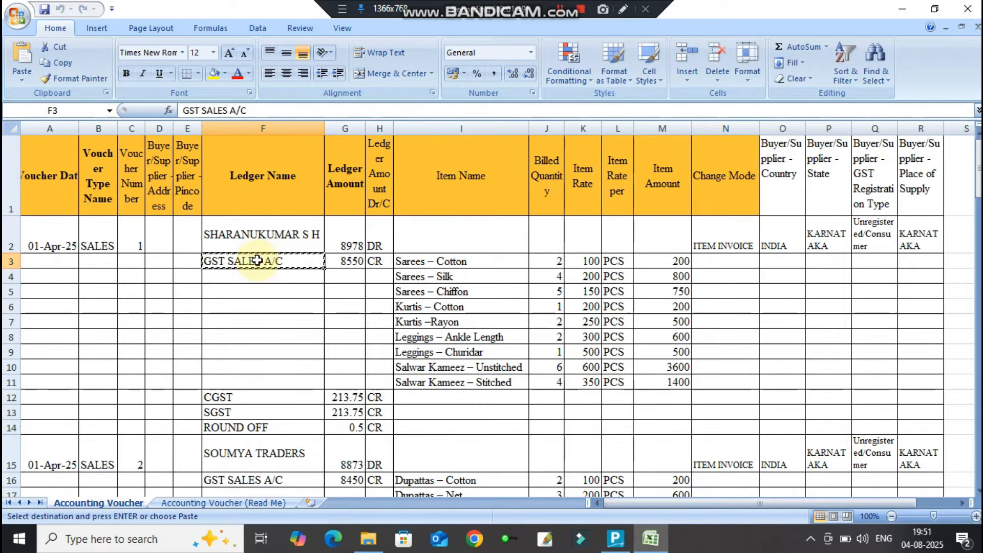
key(alt+Tab)
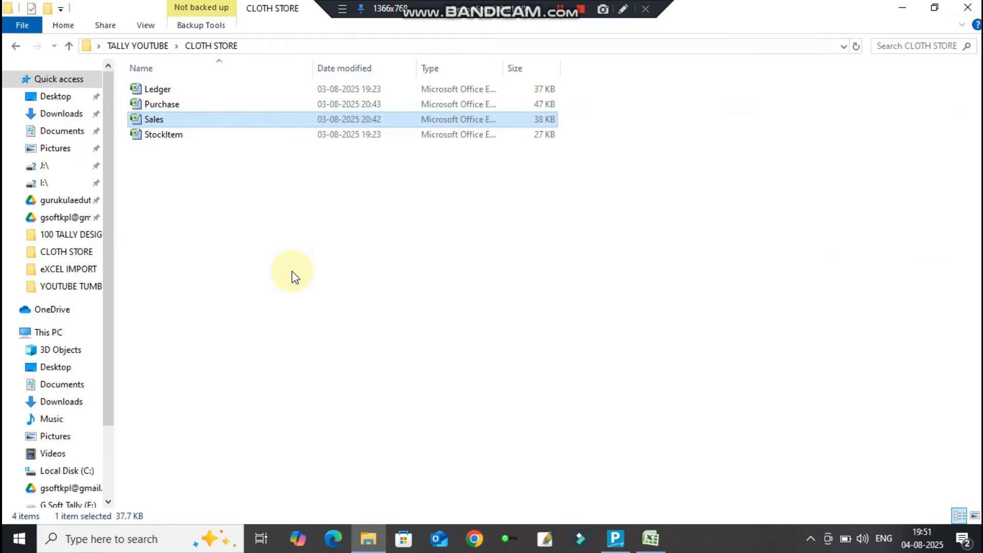
key(alt+Tab)
key(Tab)
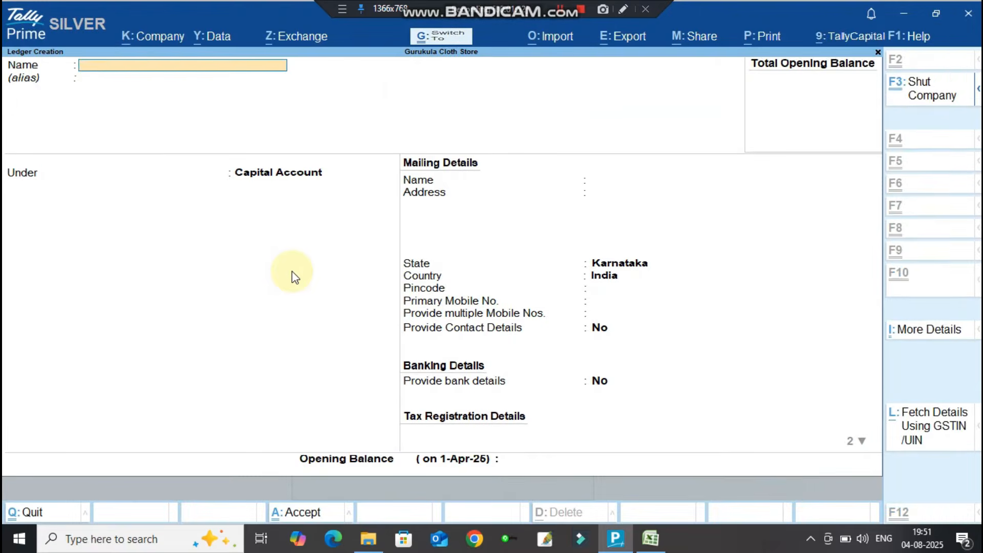
Fill in ledger GST SALES A/C under Sales Accounts with Goods as type of supply.
key(ctrl+alt+v)
key(Return)
key(Return)
text(Sales)
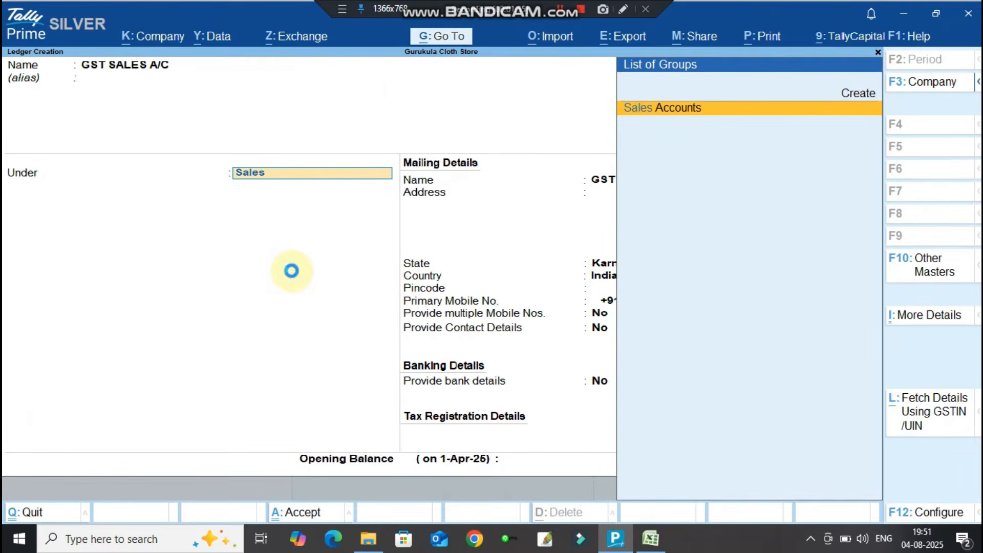
key(Return)
key(Return)
key(Return)
key(Return)
key(Return)
key(Return)
key(Up)
key(Return)
key(Return)
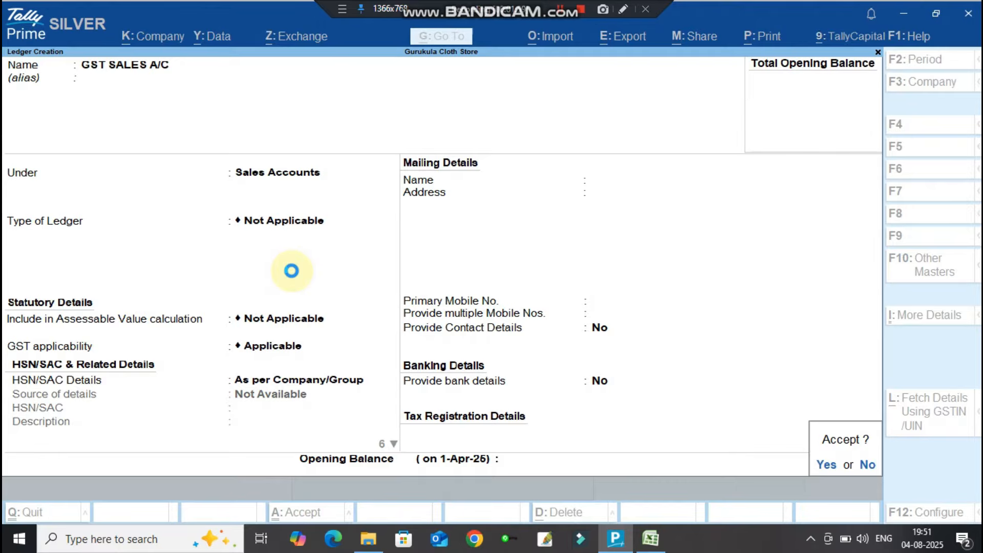
key(Return)
Open Purchase.xlsx, copy GST PURCHASE A/C from cell F29, and return to TallyPrime.
click(368, 538)
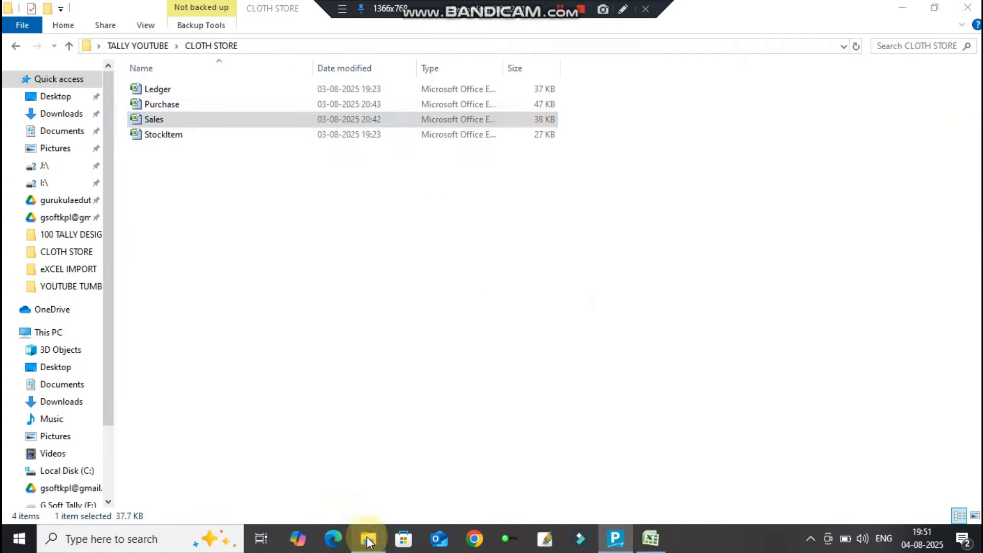
click(161, 107)
double_click(160, 105)
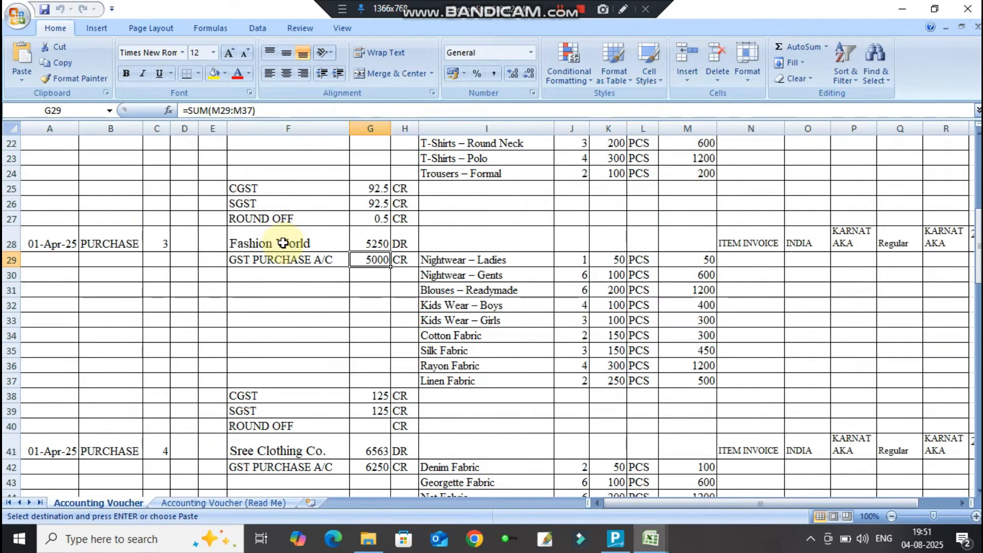
click(270, 261)
key(ctrl+c)
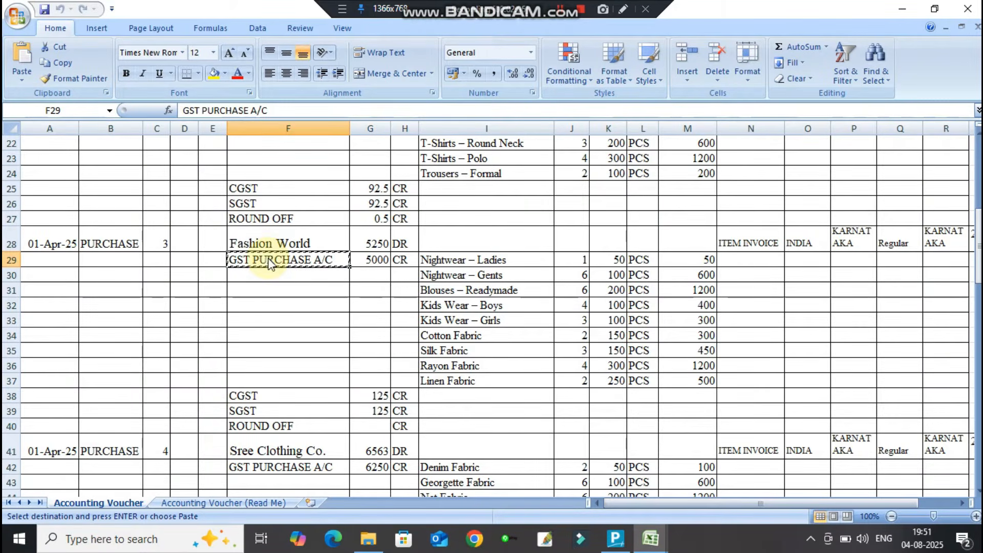
key(alt+Tab)
key(alt+Tab)
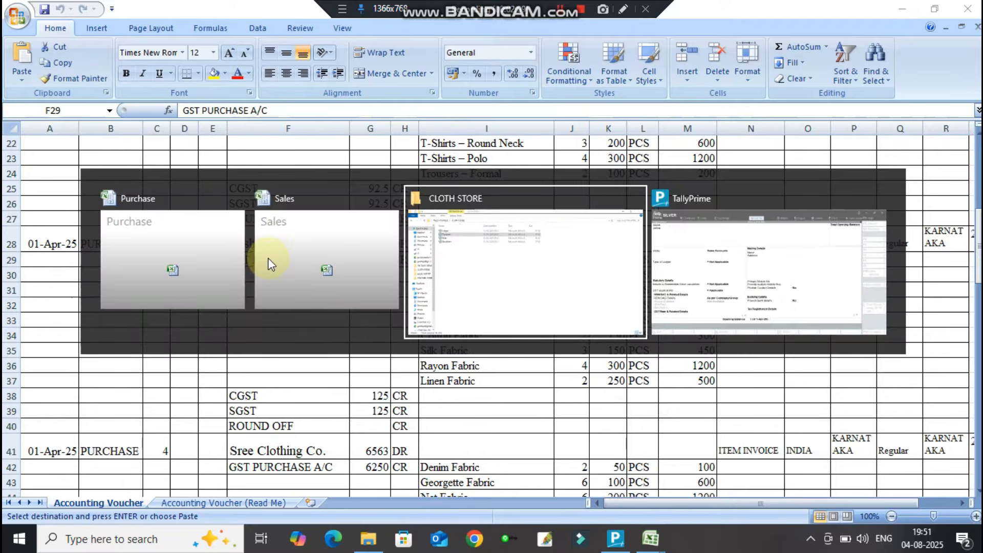
key(alt+Tab)
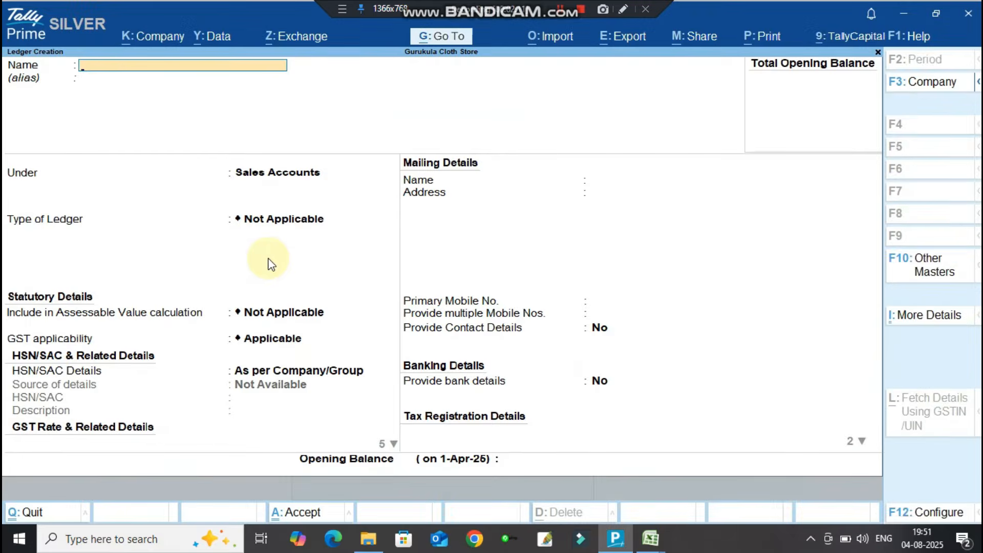
Fill in ledger GST PURCHASE A/C under Purchase Accounts with Goods as type of supply.
key(ctrl+v)
key(Return)
key(Return)
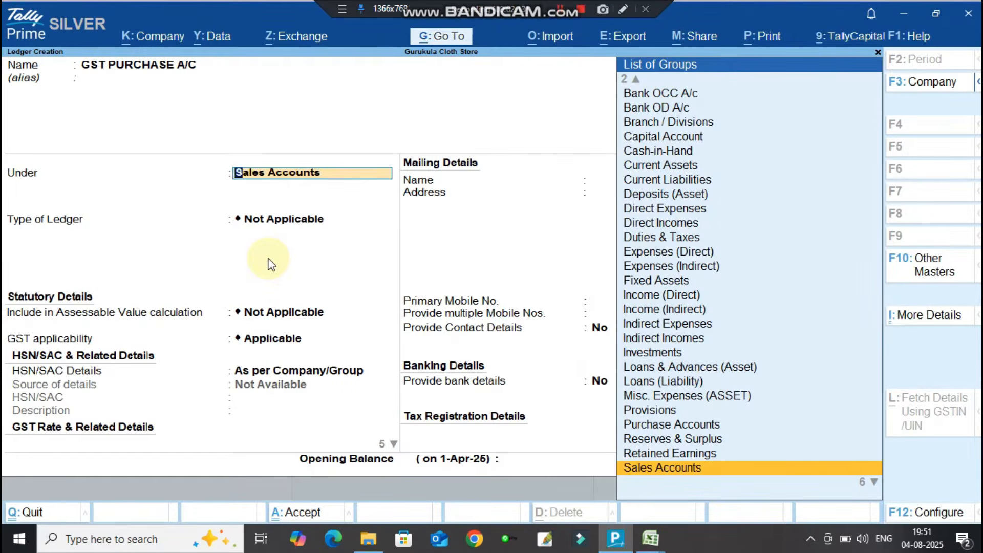
text(Pu)
key(Return)
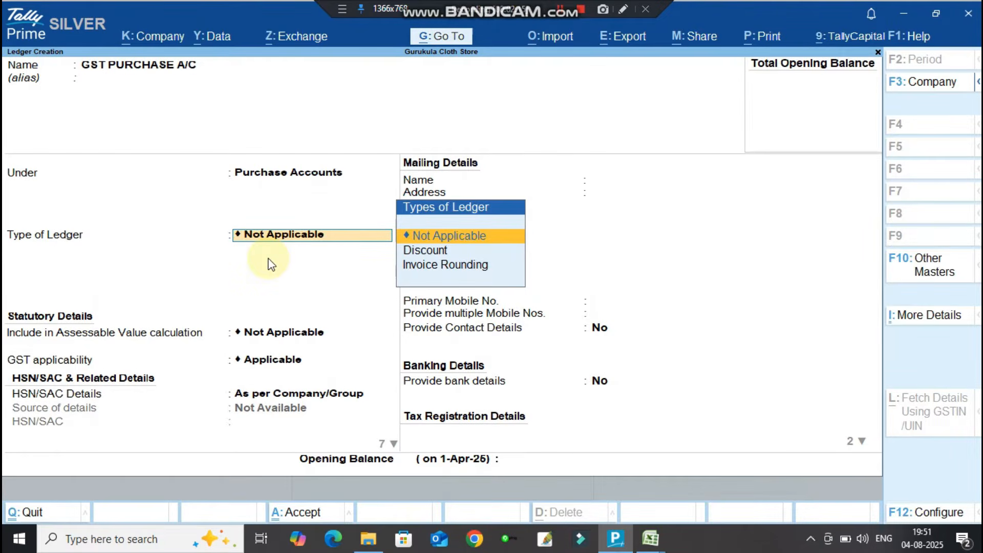
key(Return)
key(Return)
key(Return)
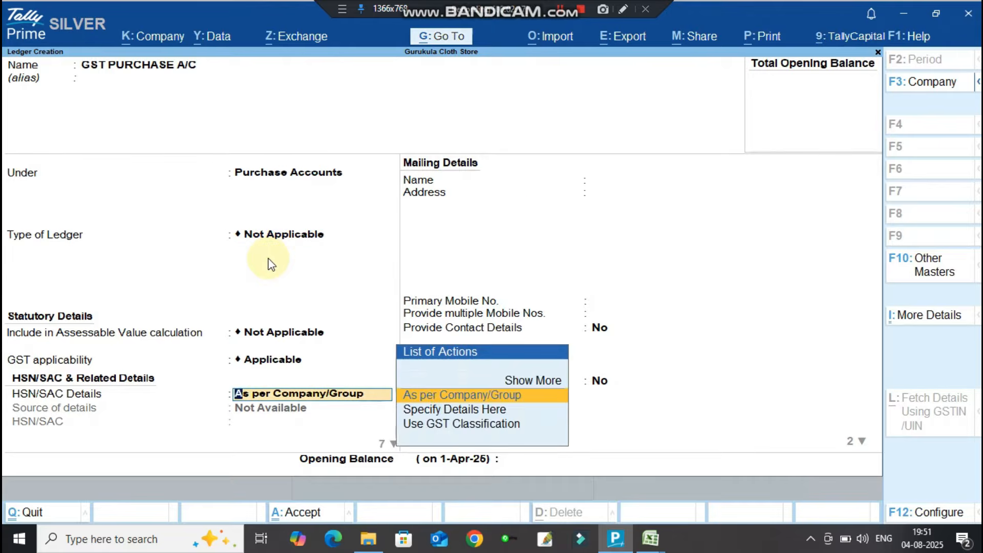
key(Return)
key(Return)
key(Up)
key(Return)
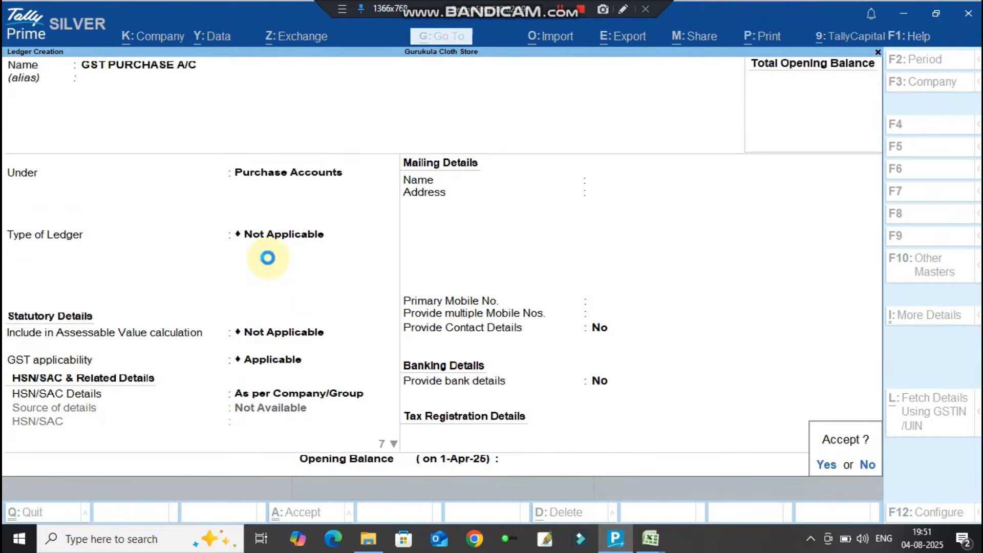
key(Return)
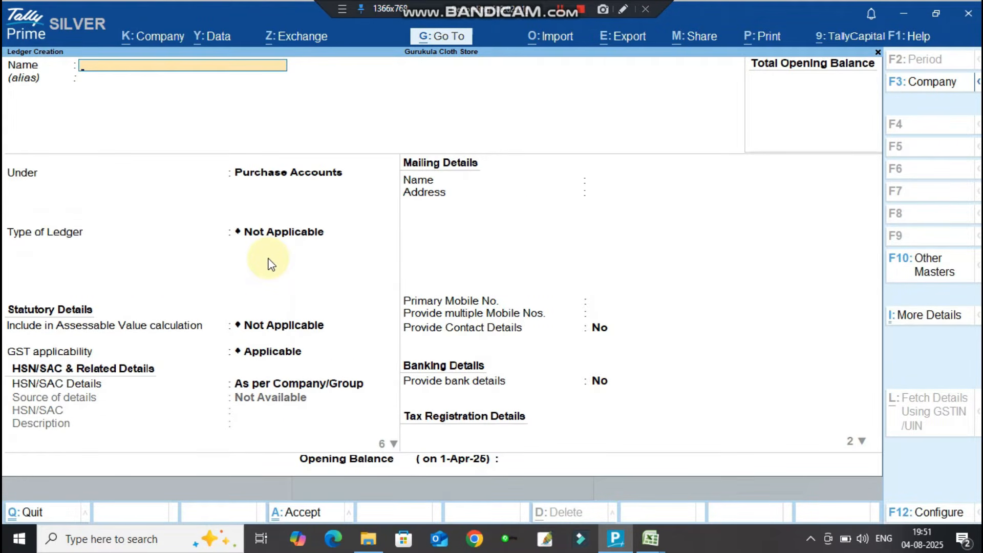
Create the CGST ledger under Duties & Taxes as a GST duty, tax type CGST, 0%.
text(Cgst)
key(BackSpace)
key(BackSpace)
key(BackSpace)
text(GST)
key(Return)
key(Return)
text(TAX)
key(Return)
key(Up)
key(Return)
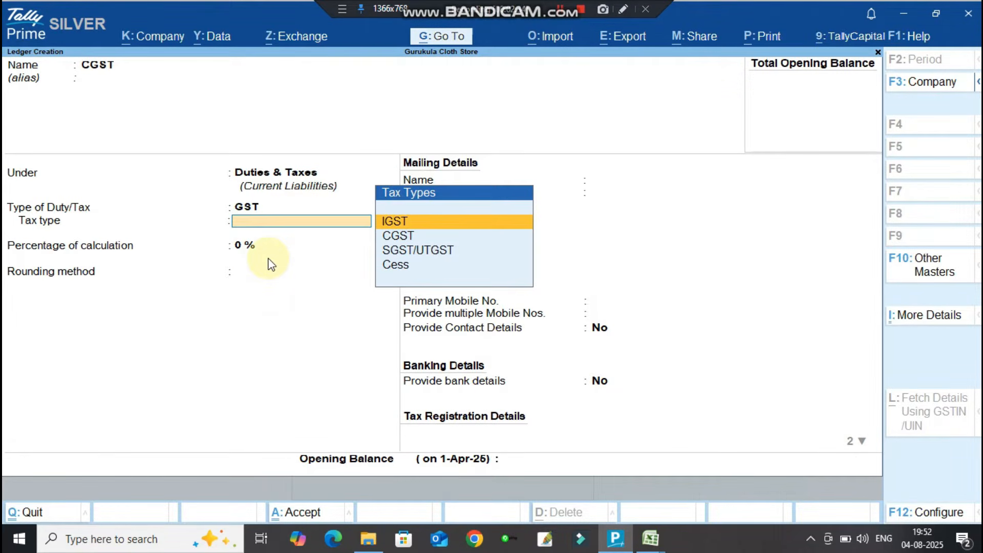
key(Down)
key(Return)
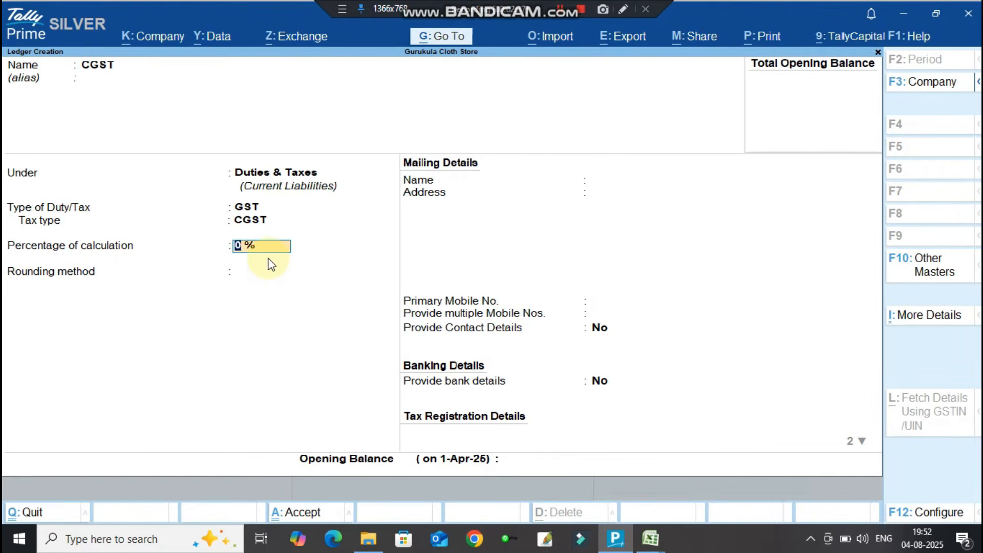
key(Return)
key(Return)
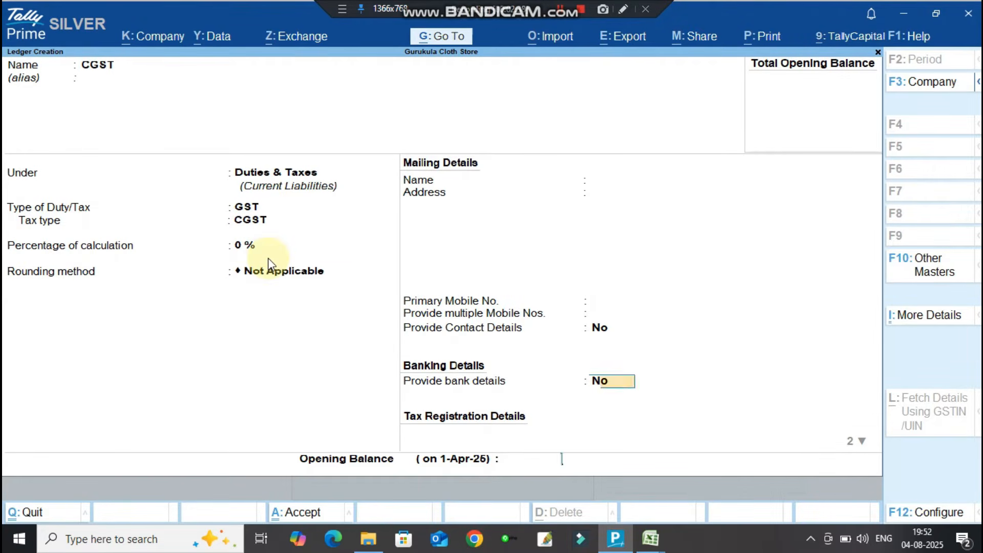
key(Return)
key(Return)
key(Return)
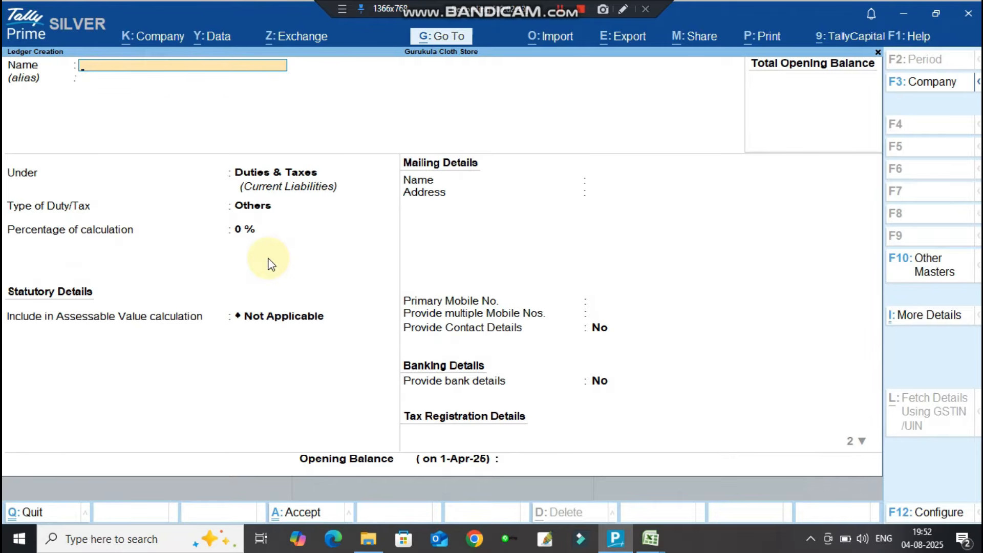
Create the SGST ledger under Duties & Taxes as GST, tax type SGST/UTGST.
text(SGST)
key(Return)
key(Return)
key(Return)
key(Return)
key(Down)
key(Down)
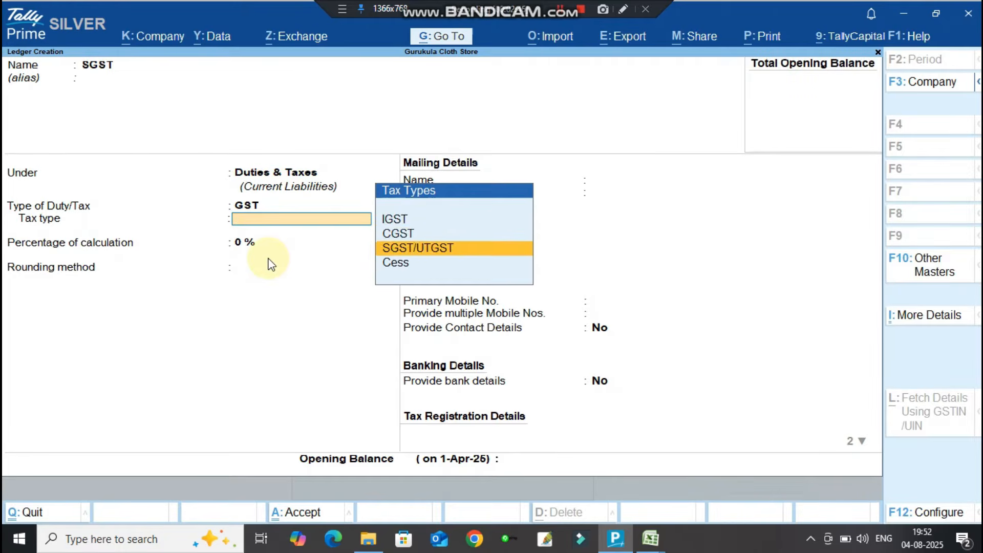
key(Return)
key(Return)
key(Return)
key(Return)
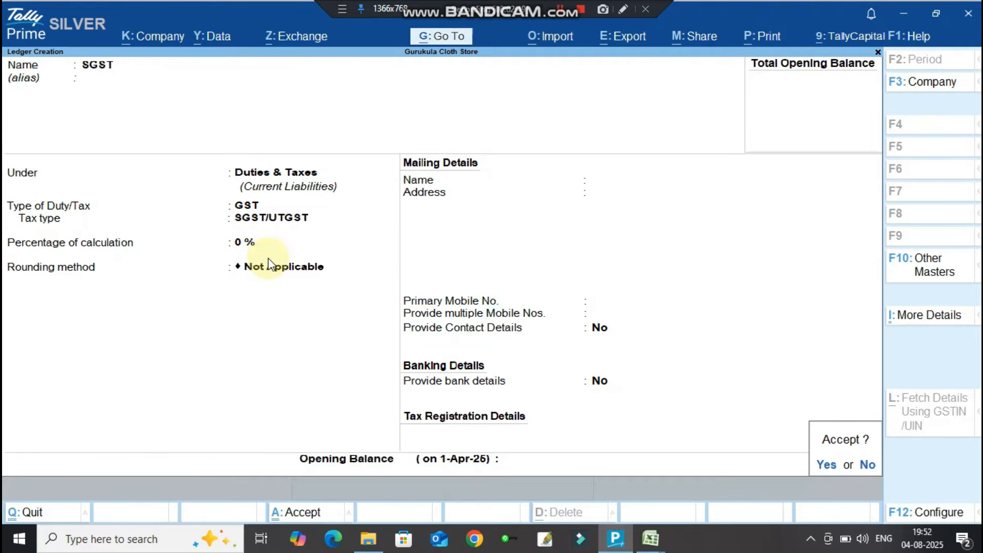
Create the IGST ledger under Duties & Taxes as GST, tax type IGST.
key(Return)
text(IGST)
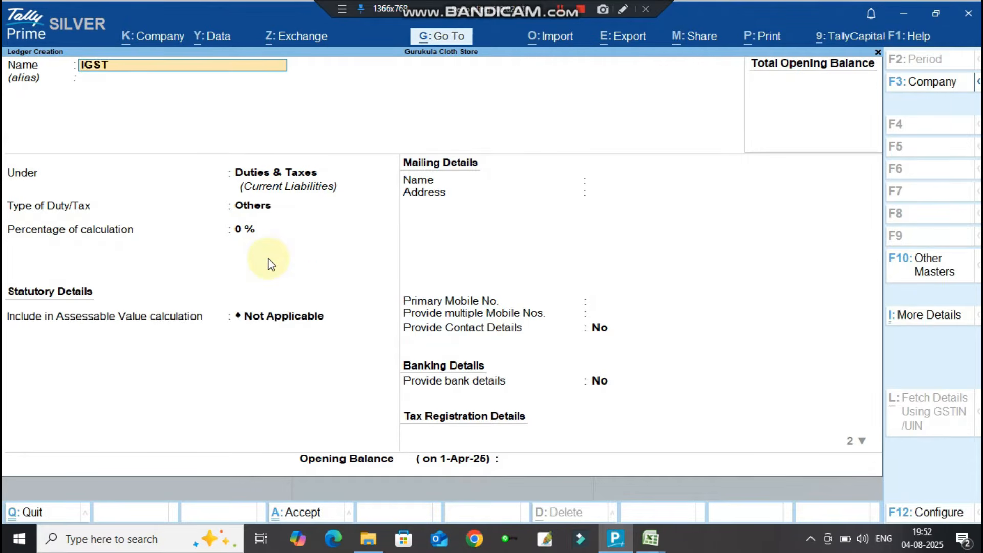
key(Return)
key(Return)
key(Return)
key(Return)
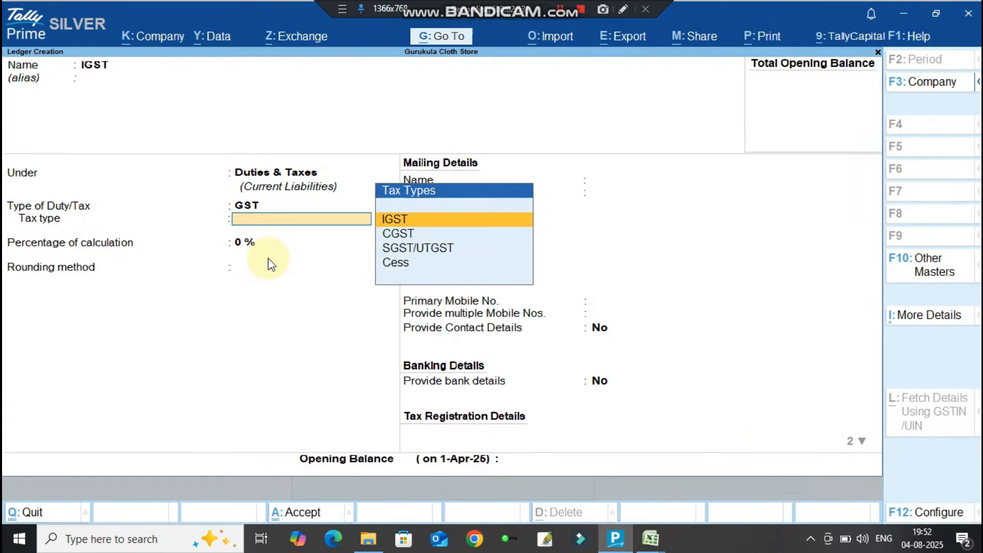
key(Down)
key(Up)
key(Return)
key(Return)
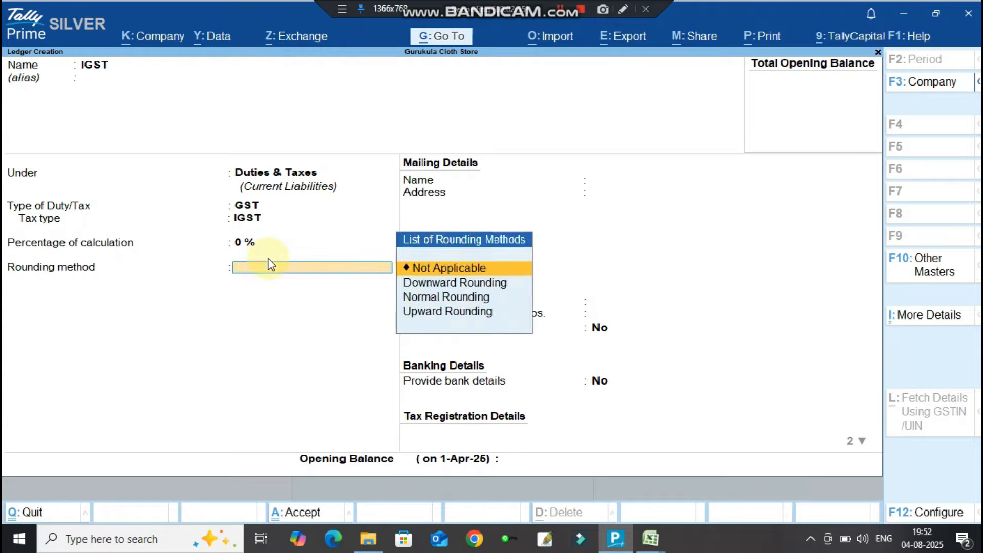
key(Return)
key(Return)
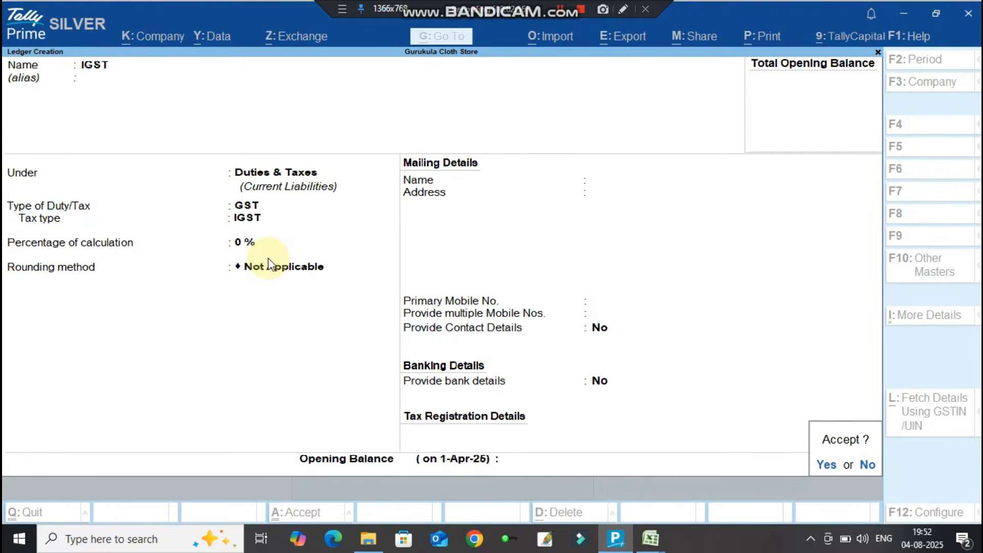
Copy ROUND OFF from Excel cell F40 and paste it as the new ledger's name.
key(alt+Tab)
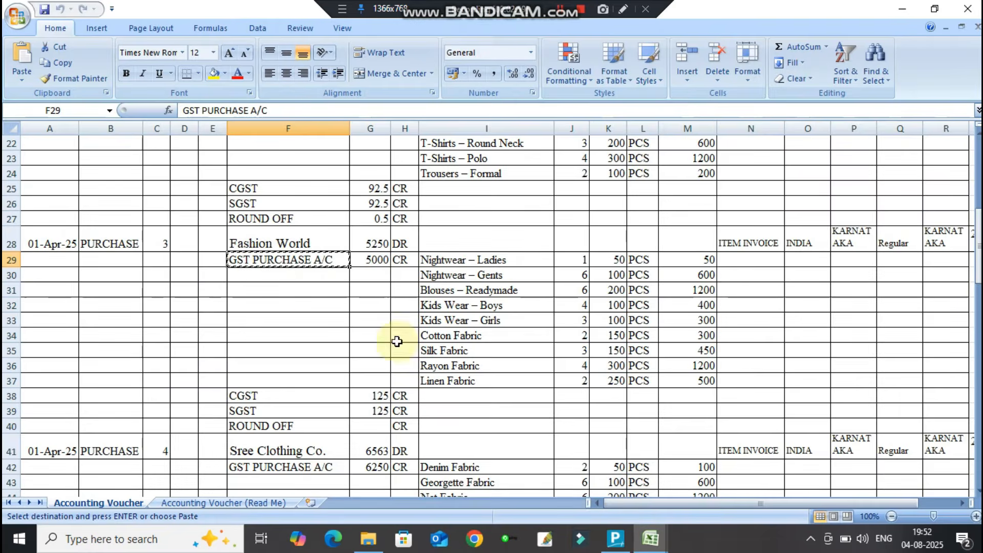
click(270, 428)
key(ctrl+c)
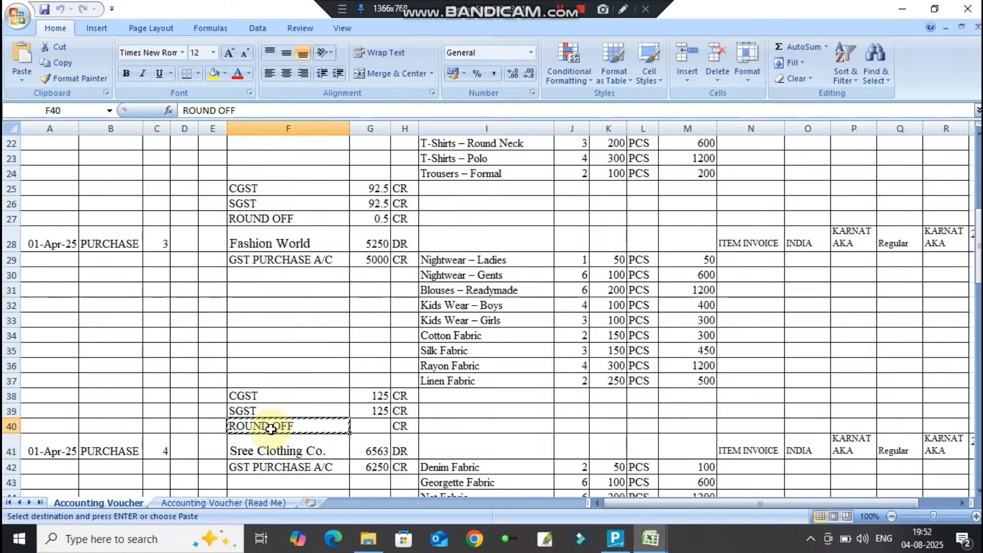
key(alt+Tab)
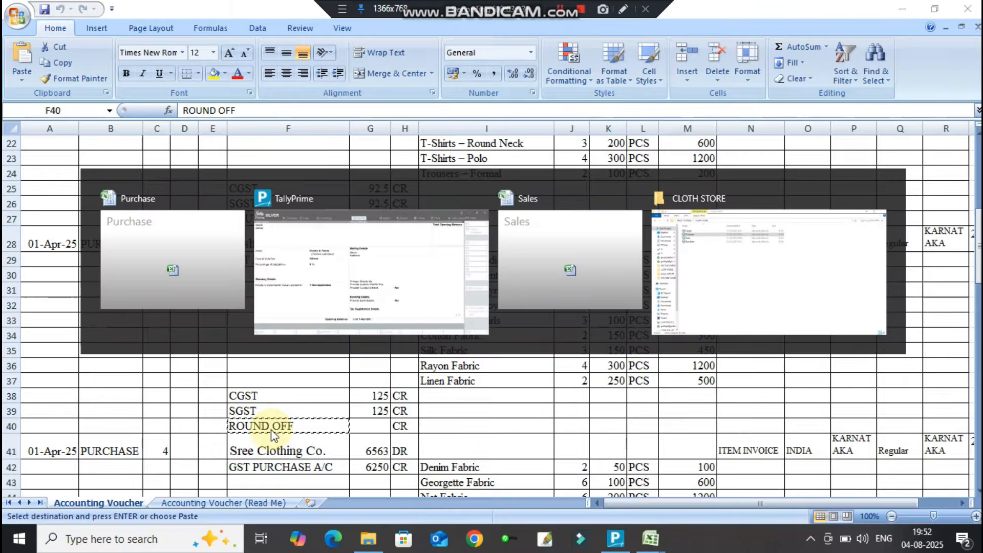
key(ctrl+v)
key(Return)
Save ROUND OFF under Indirect Expenses as Invoice Rounding with Upward Rounding, limit 1.
text(IN)
key(Down)
key(Down)
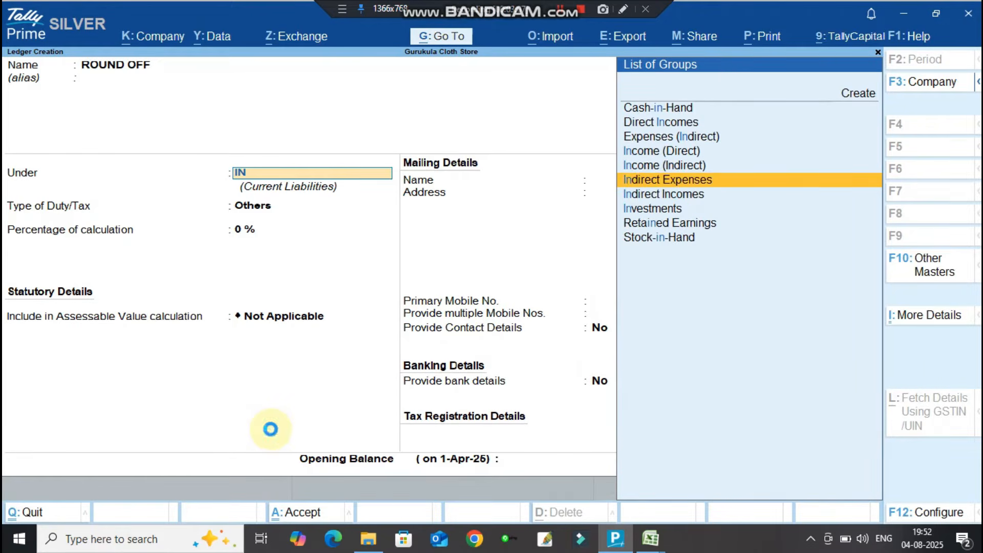
key(Return)
key(Down)
key(Down)
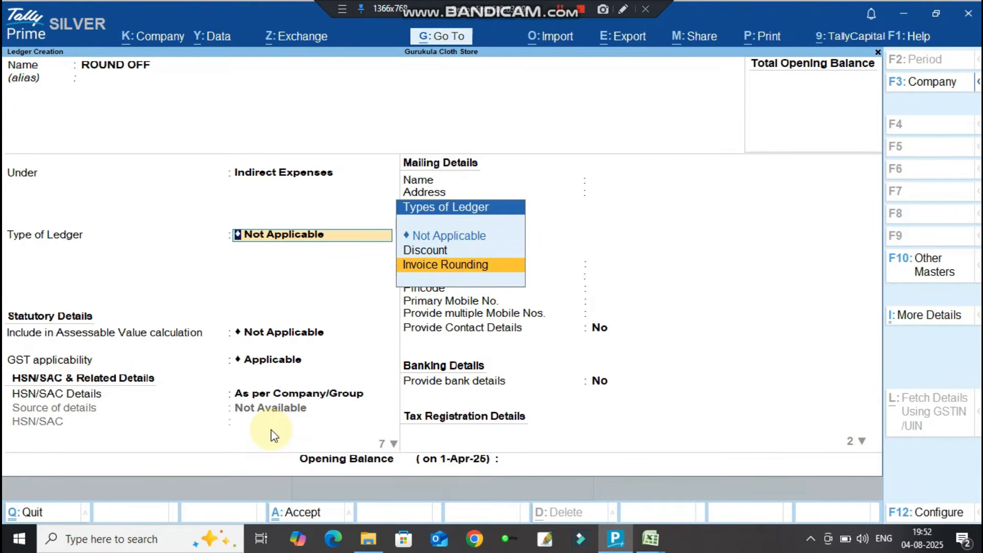
key(Return)
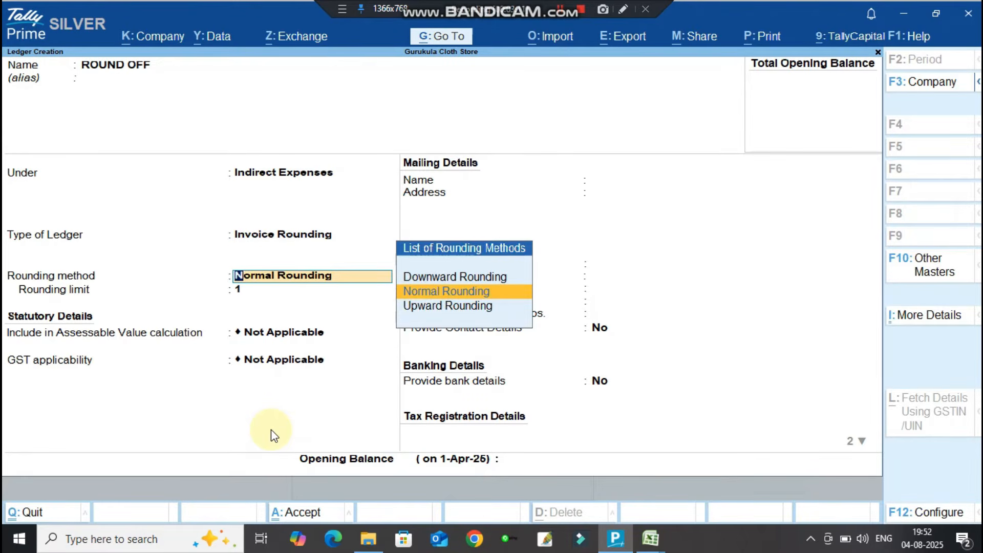
key(Return)
key(BackSpace)
key(Down)
key(Return)
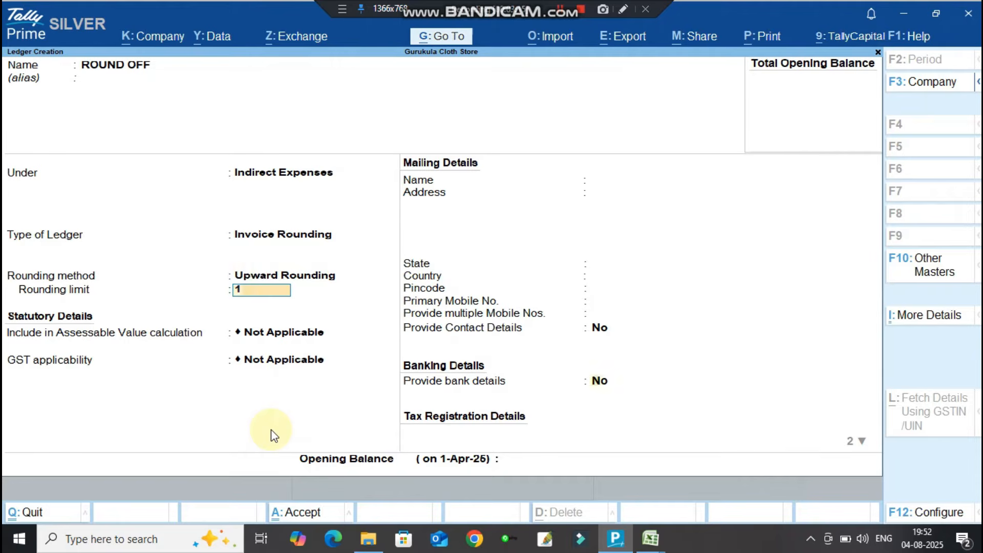
key(Return)
key(Return)
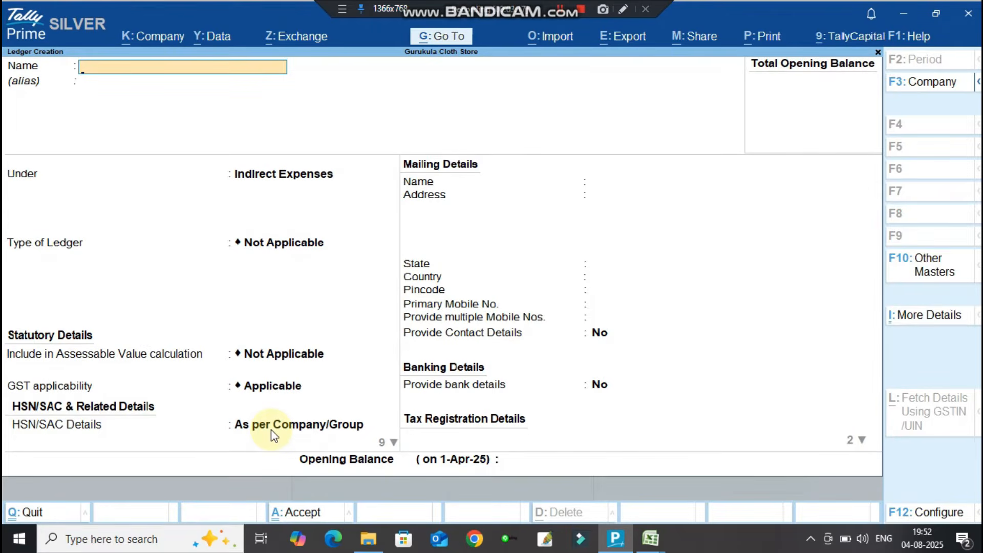
Close the blank ledger form to return to Master Creation's list of masters.
key(Escape)
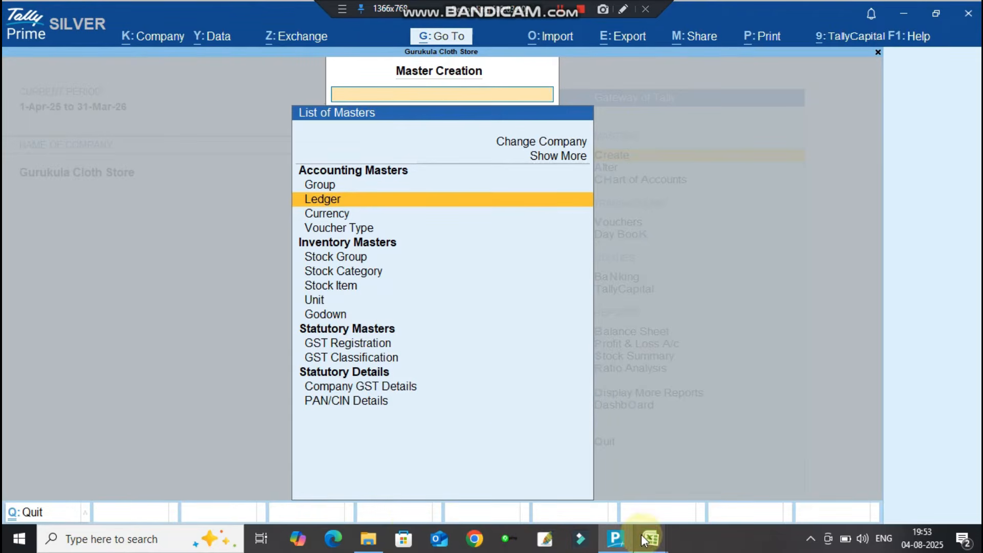
Open the Ledger workbook from the CLOTH STORE folder in Excel.
click(365, 529)
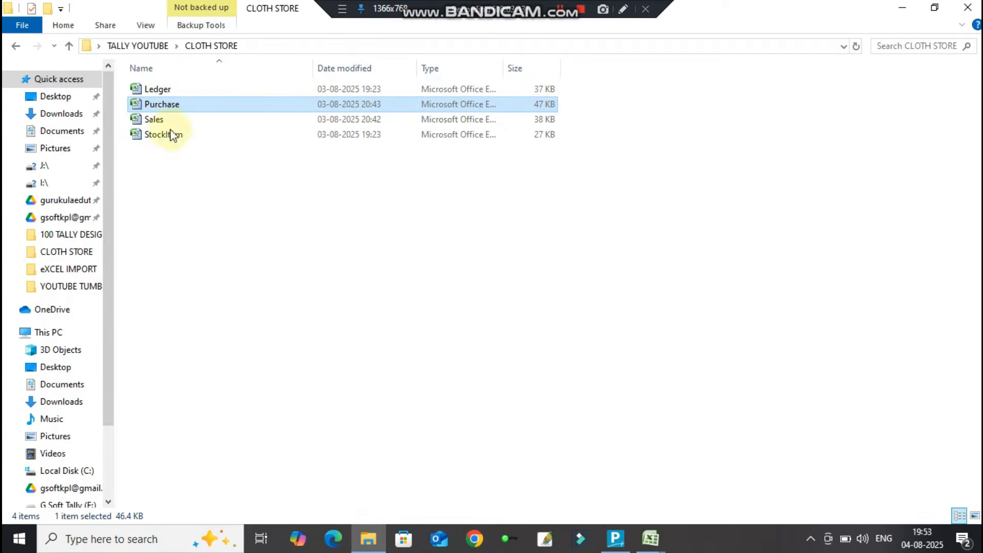
double_click(162, 88)
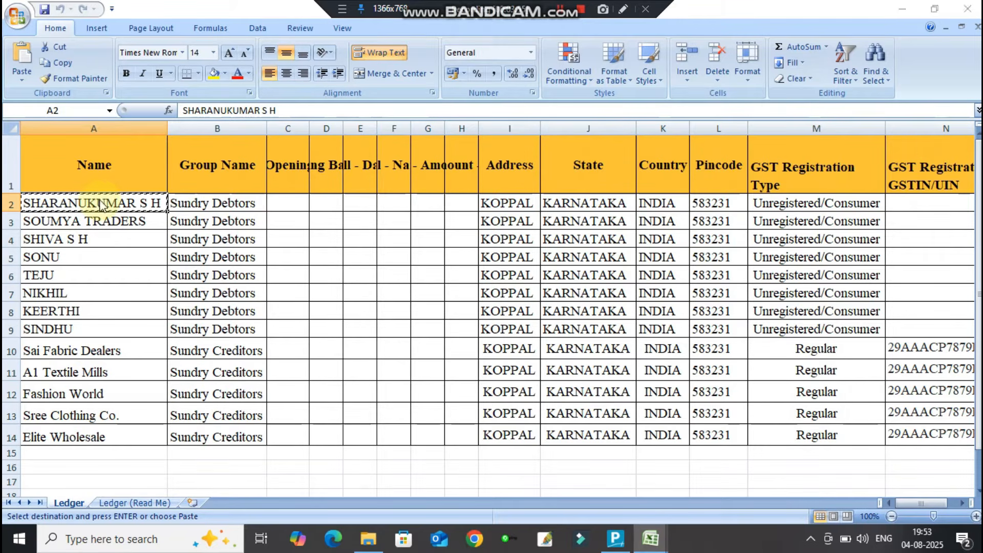
Start a ledger with the first customer's pasted name, under Sundry Debtors, with bill-by-bill tracking off.
key(alt+Tab)
key(alt+Tab)
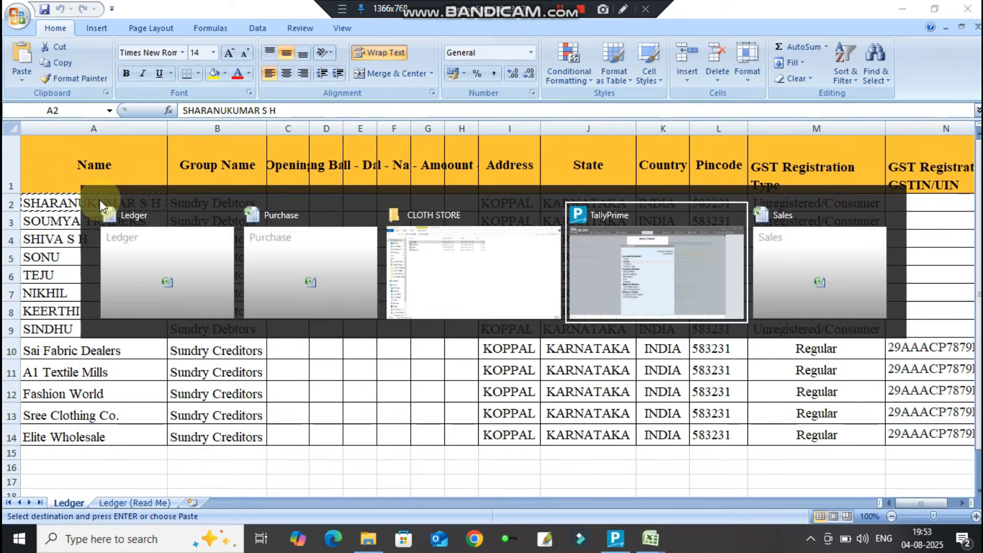
key(Return)
key(ctrl+alt+v)
key(Return)
text(SU)
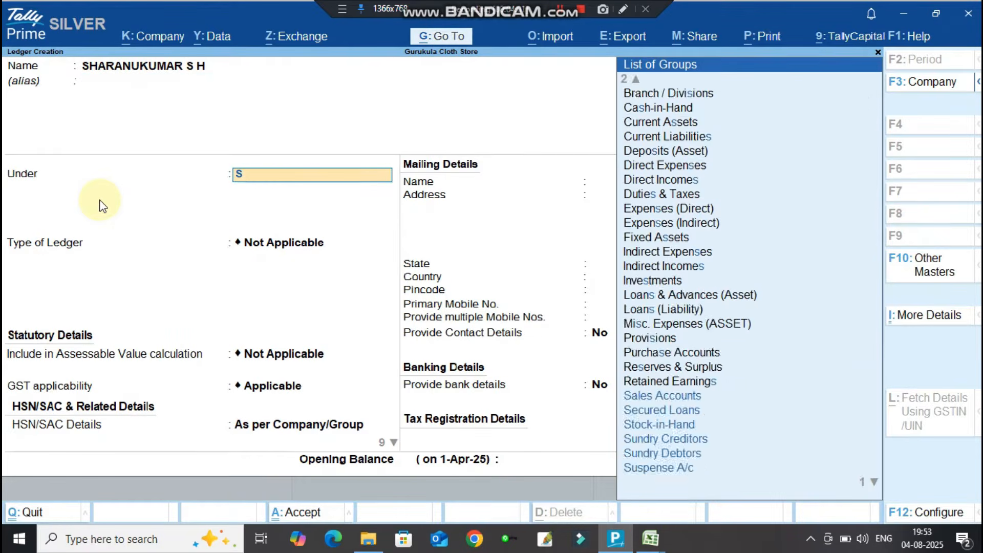
key(Down)
key(Down)
key(Return)
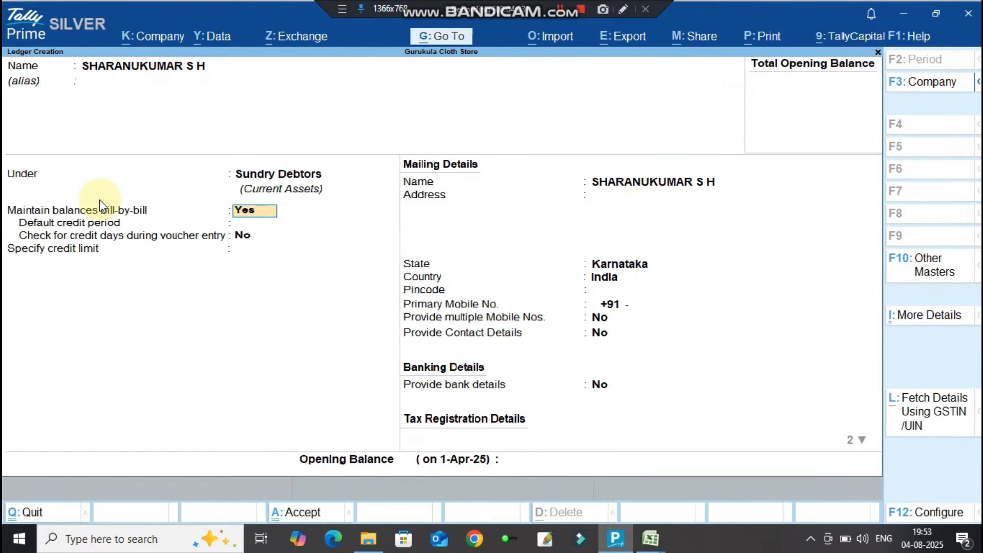
key(n)
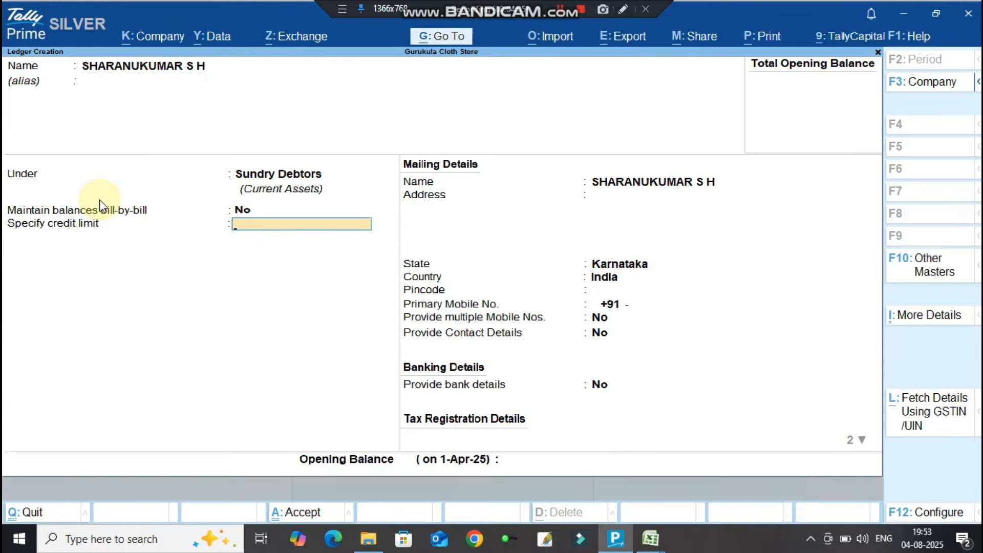
Set registration type Unregistered/Consumer as checked in cell M2, leaving opening balance empty.
key(Return)
key(Return)
key(Return)
key(Return)
key(Return)
key(Return)
key(Return)
key(Return)
key(Return)
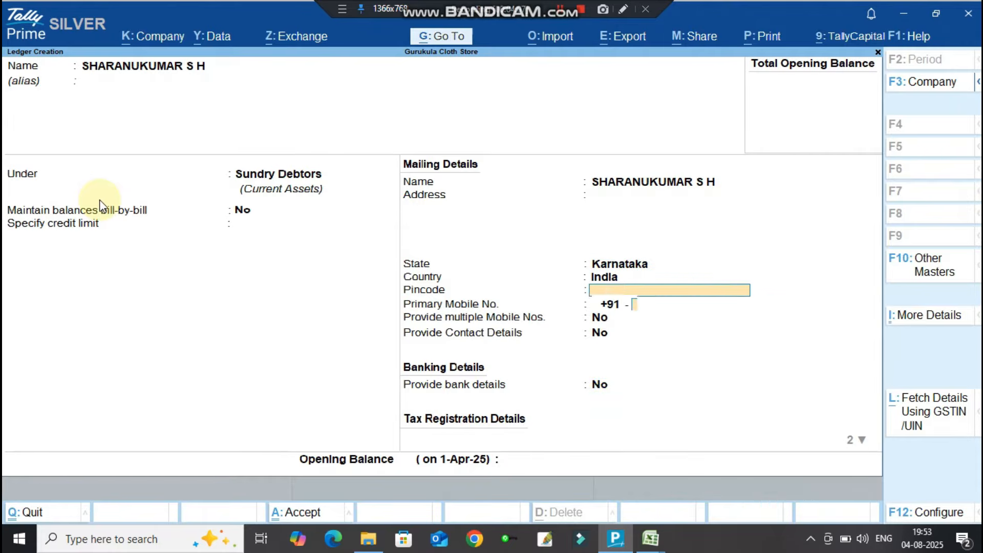
key(Return)
key(Down)
key(Return)
key(alt+Tab)
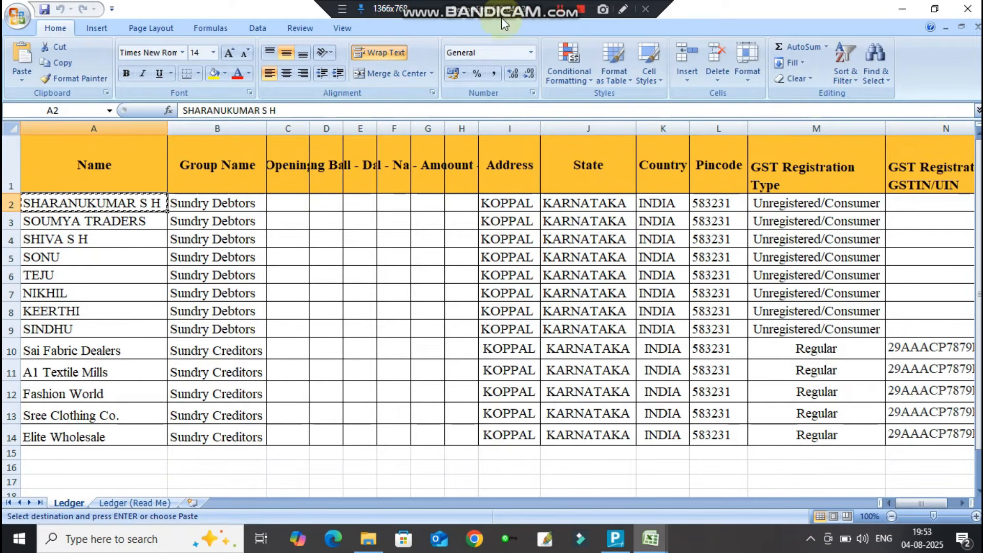
click(802, 208)
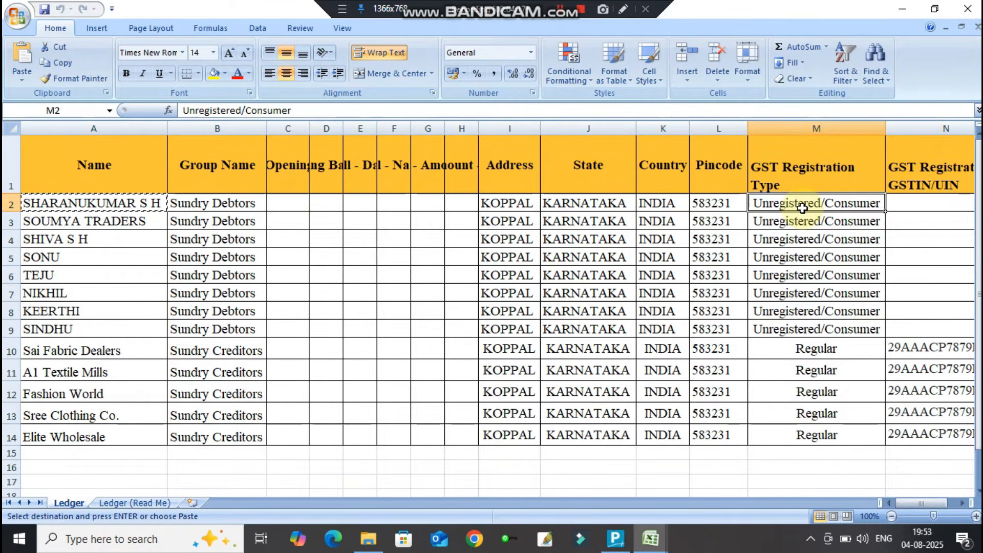
key(alt+Tab)
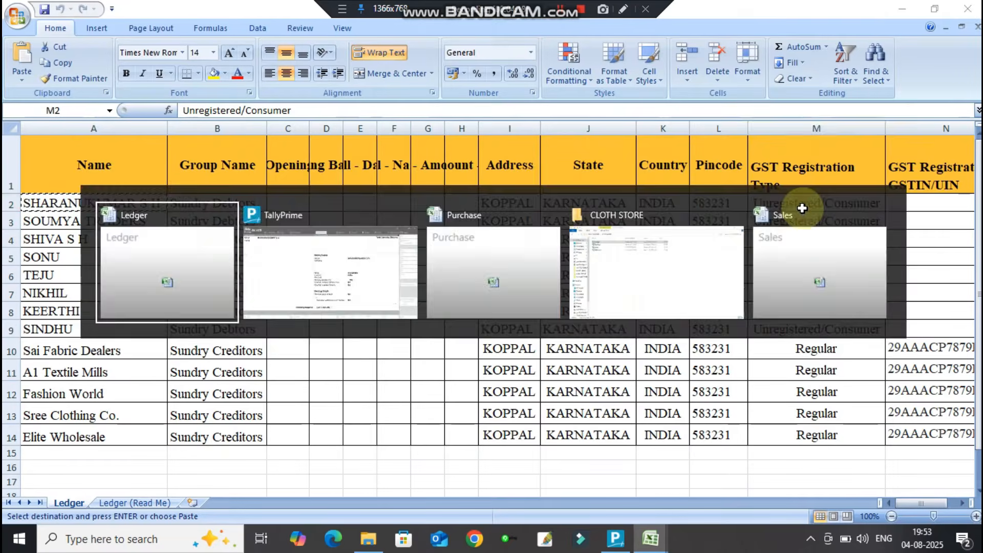
key(alt+Tab)
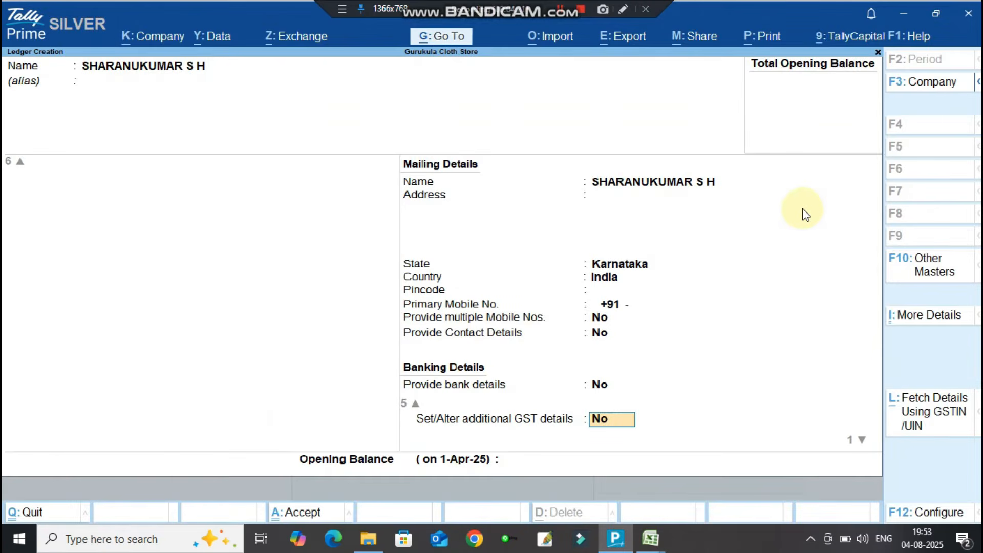
key(Return)
key(Return)
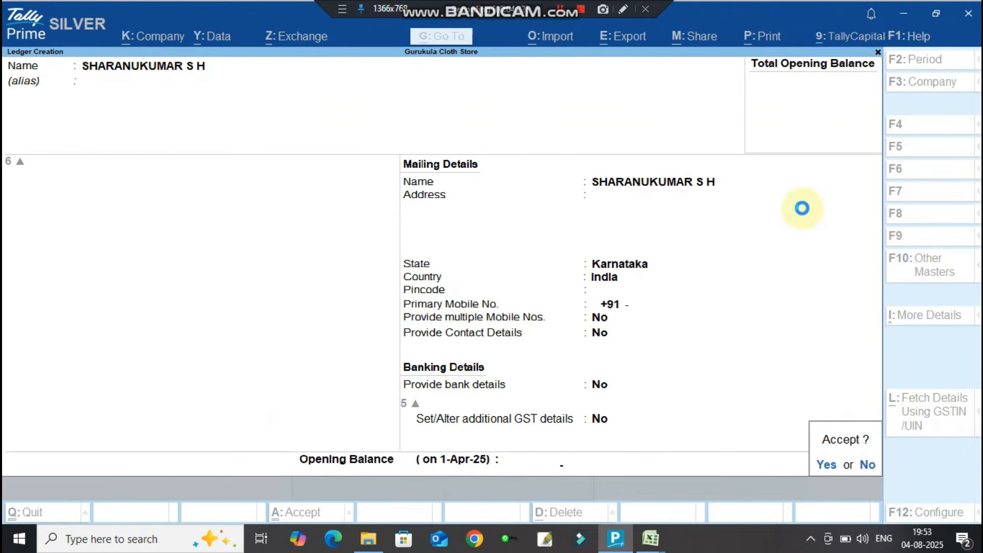
key(Return)
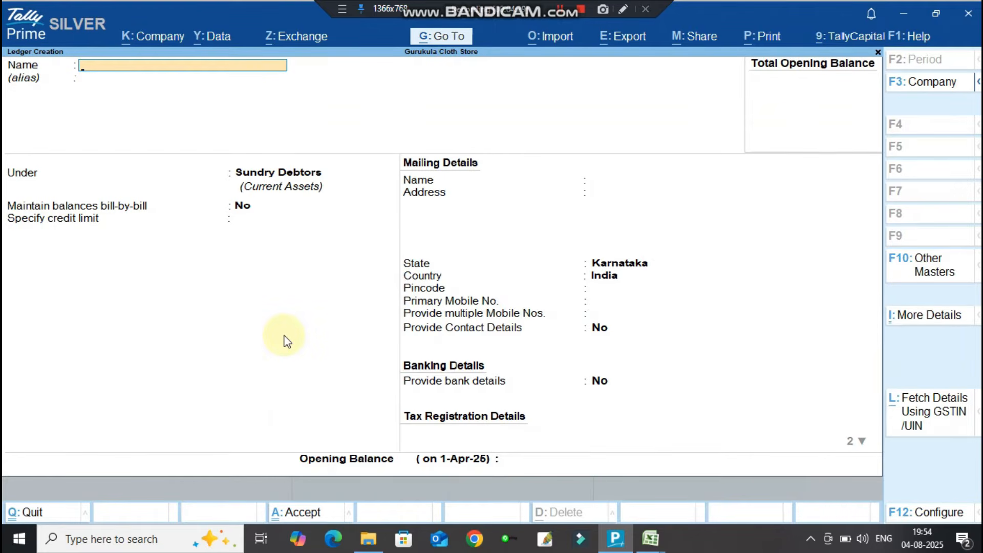
Name the new ledger SOUMYA TRADERS, copied from cell A3, keeping the Sundry Debtors group.
key(alt+Tab)
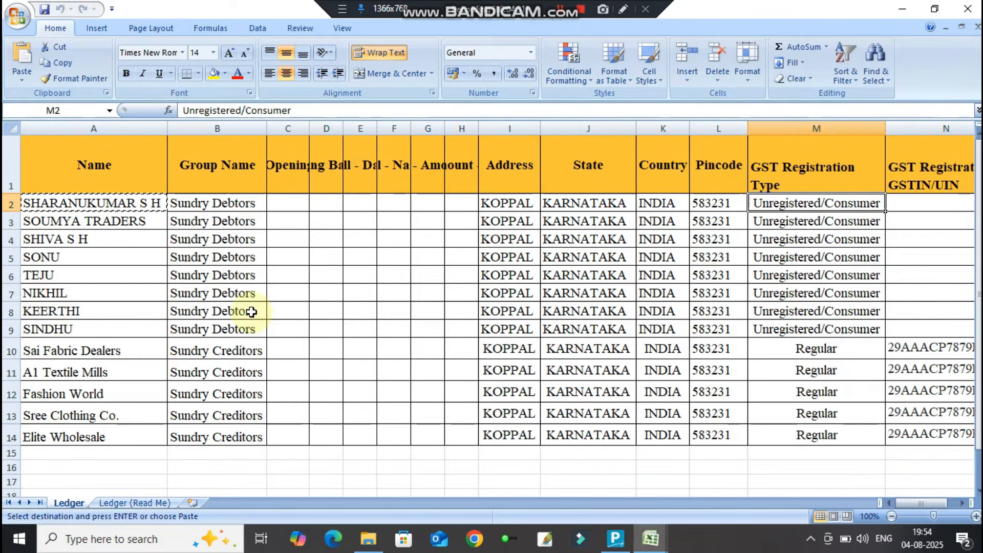
click(113, 221)
key(ctrl+c)
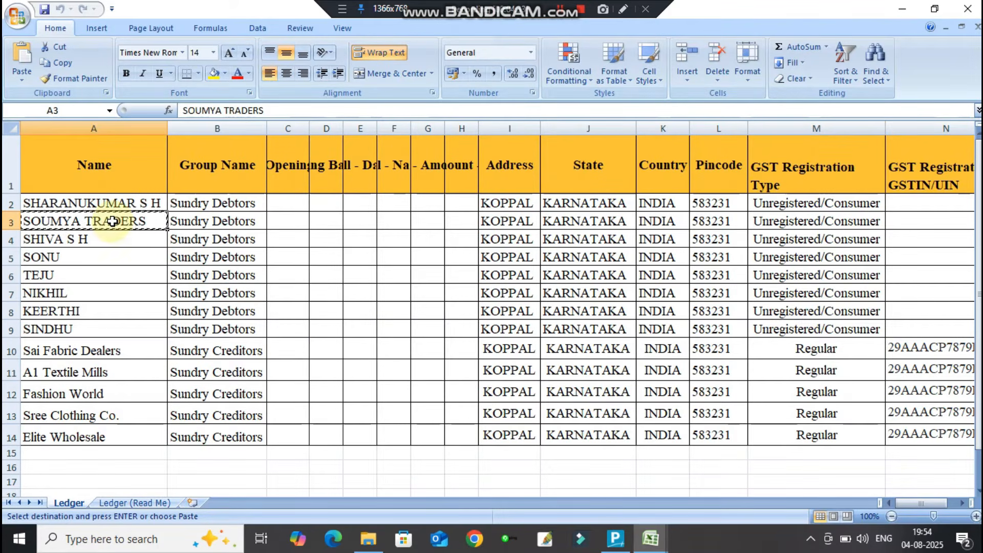
key(alt+Tab)
key(ctrl+alt+v)
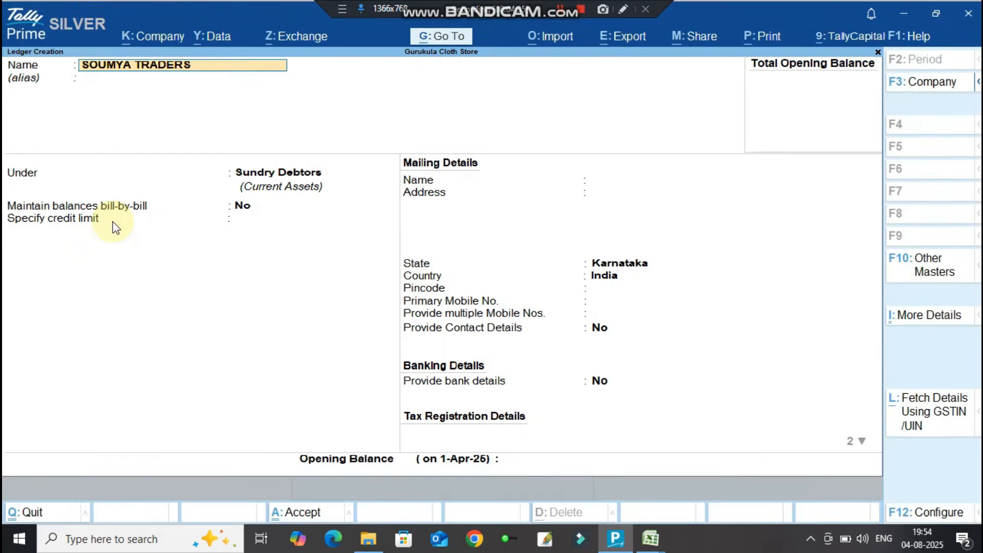
key(Return)
key(Return)
key(Return)
key(Return)
key(Return)
key(Return)
key(Return)
key(Return)
key(Return)
key(Return)
key(Return)
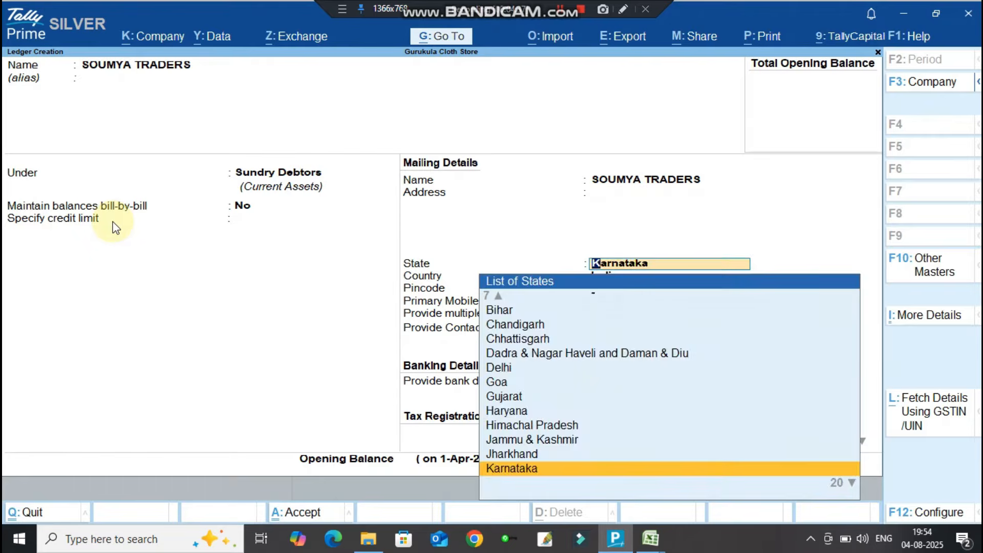
Choose Unregistered/Consumer, leave address and pincode blank, and accept the SOUMYA TRADERS ledger.
key(Return)
key(Return)
key(Down)
key(Return)
key(BackSpace)
key(BackSpace)
key(BackSpace)
key(BackSpace)
key(BackSpace)
key(BackSpace)
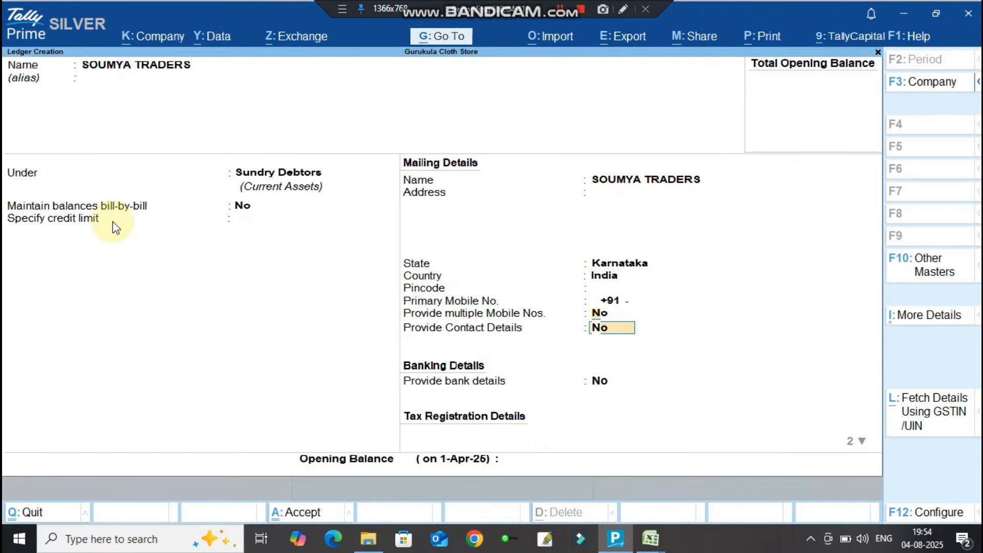
key(BackSpace)
key(BackSpace)
key(BackSpace)
key(BackSpace)
key(BackSpace)
key(Return)
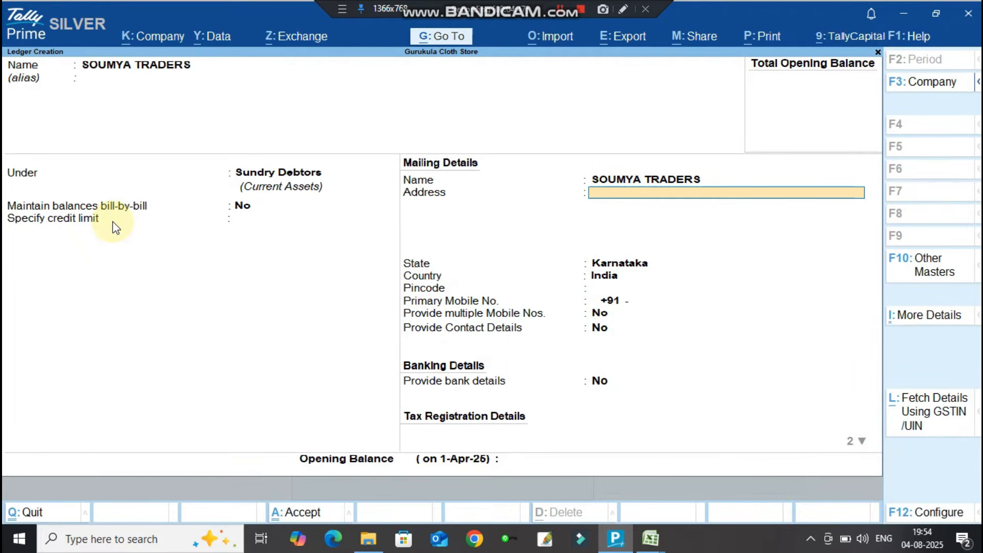
key(Return)
key(Return)
key(Return)
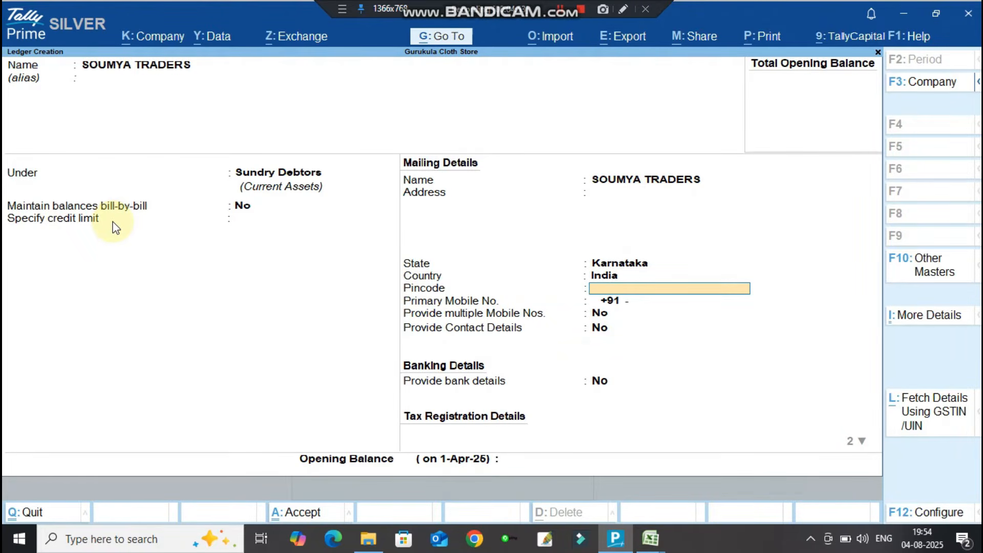
key(Return)
key(Return)
key(Return)
key(Return)
key(Return)
key(Return)
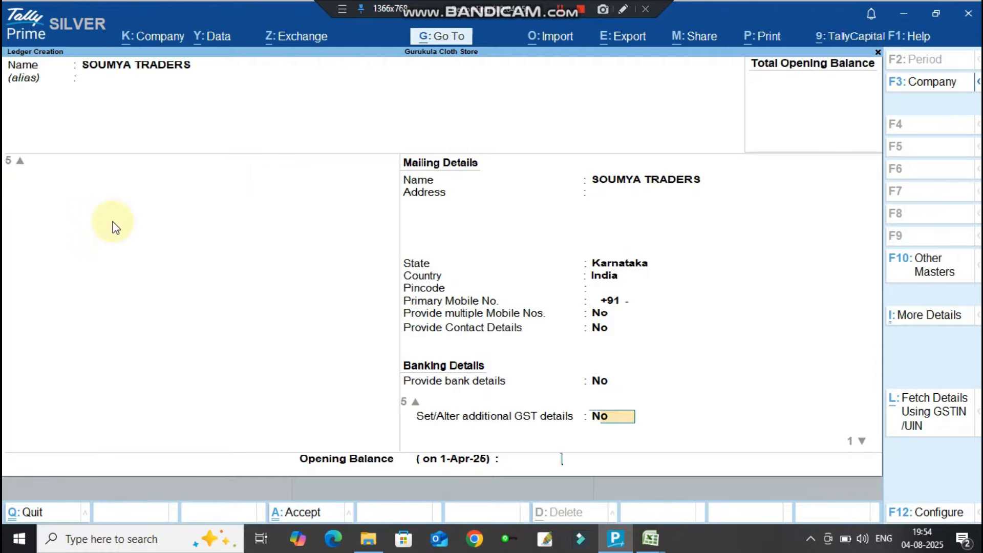
key(Return)
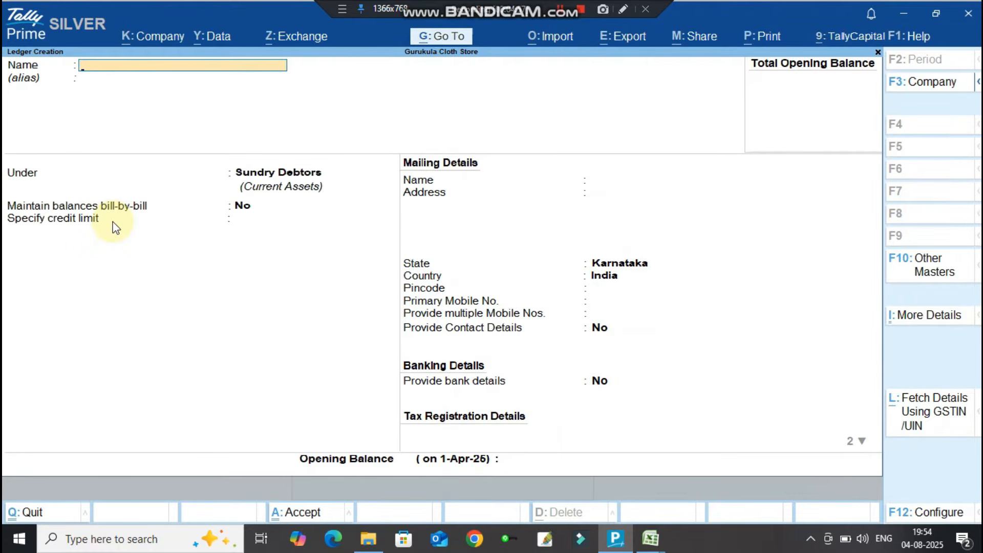
Check the debtor name in A2 and Sundry Debtors in B3, then widen column C.
key(alt+Tab)
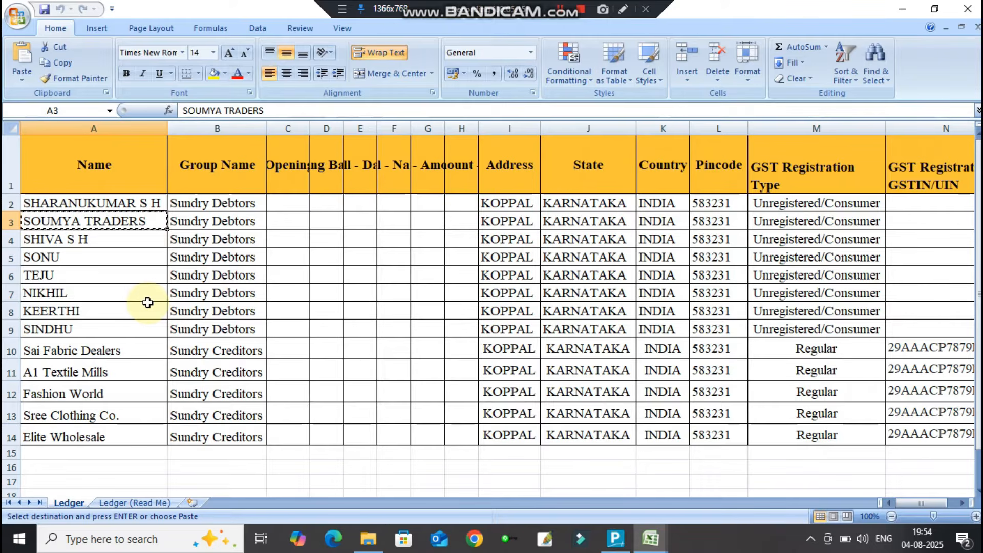
click(126, 205)
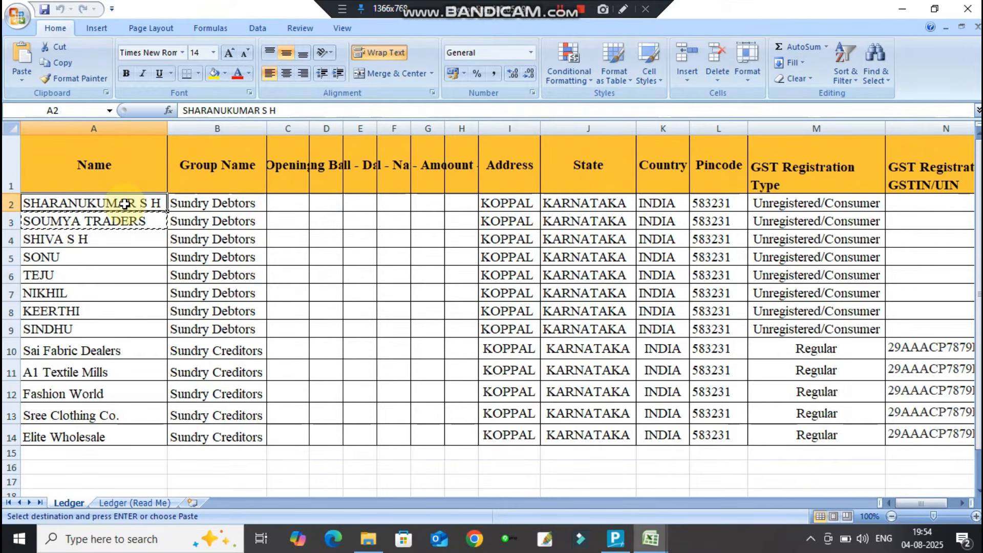
click(200, 219)
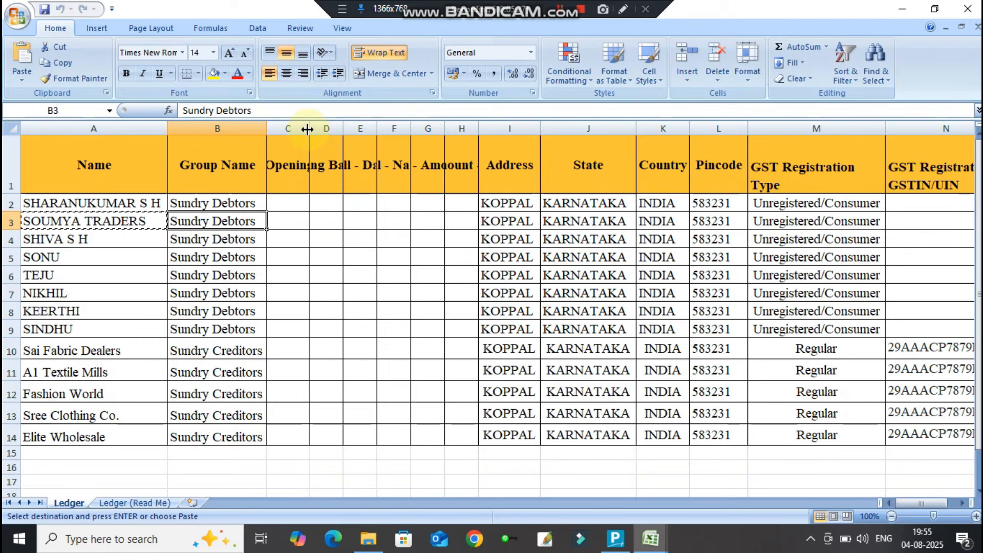
mouse_move(307, 129)
mouse_down()
mouse_move(358, 129)
mouse_move(302, 140)
mouse_up()
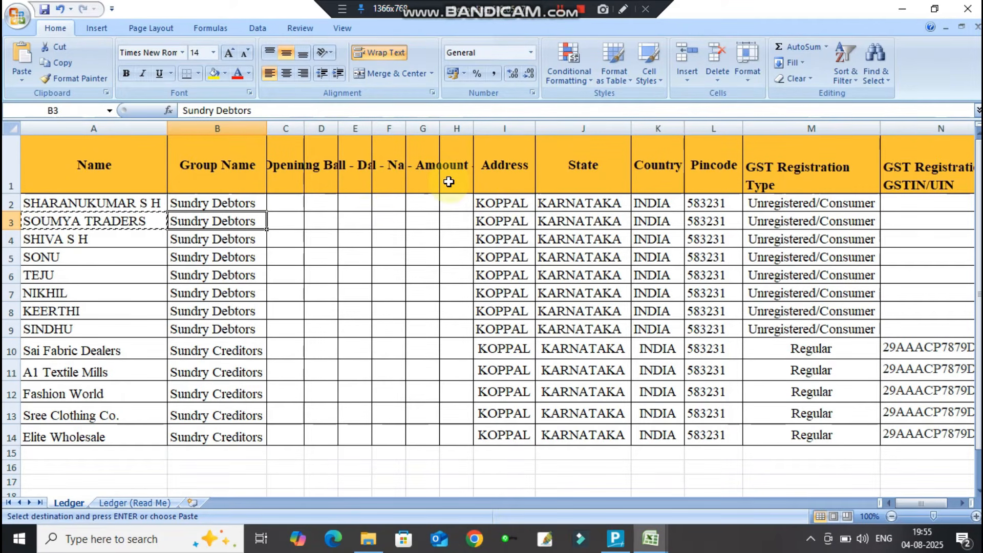
Review row 2's KOPPAL, KARNATAKA, INDIA, 583231, GST type and bill-by-bill header, then return to TallyPrime.
click(494, 204)
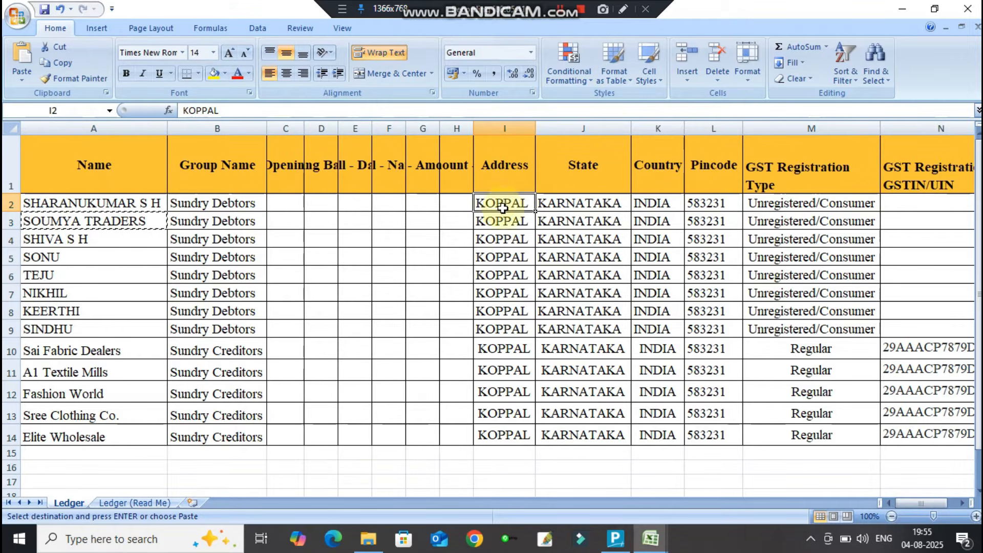
click(576, 205)
click(657, 204)
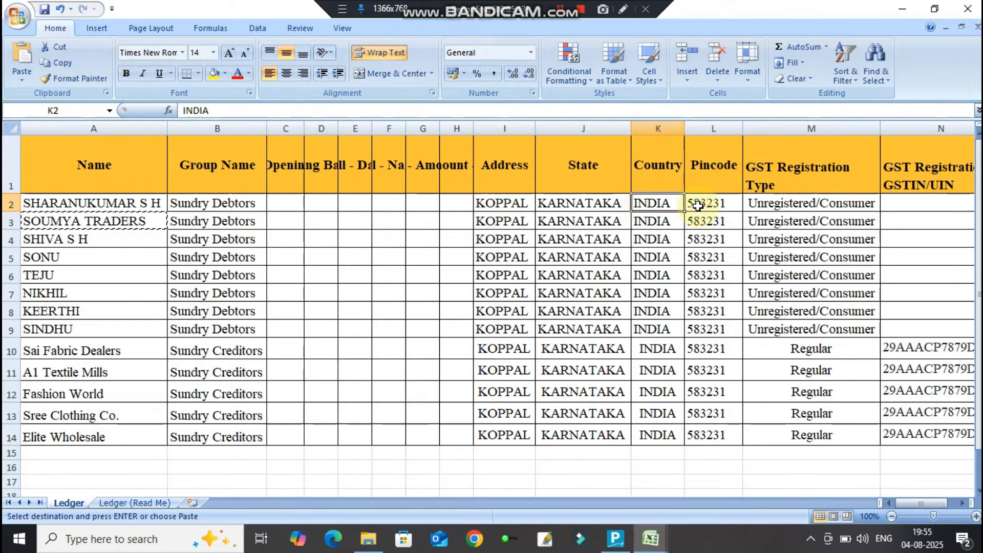
click(697, 205)
click(789, 207)
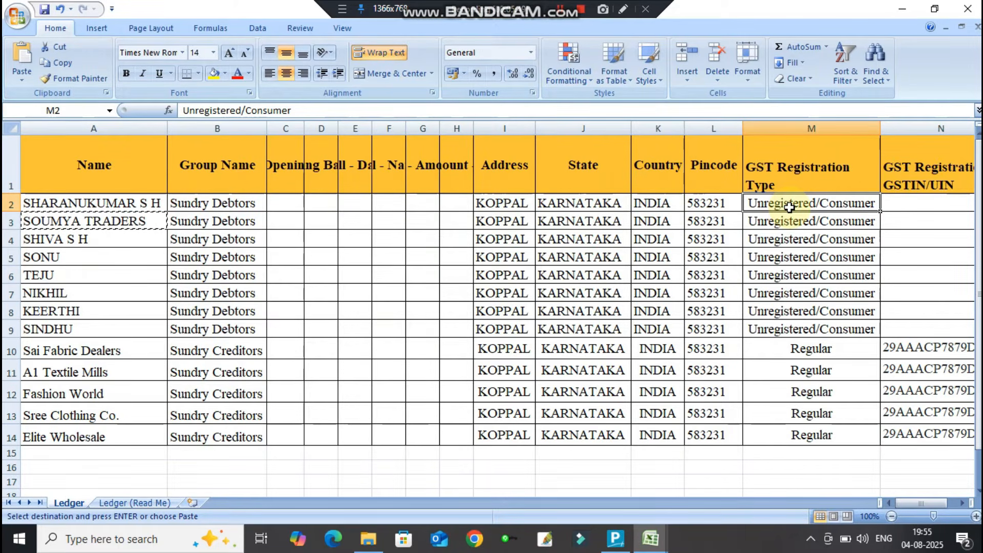
key(Right)
key(Right)
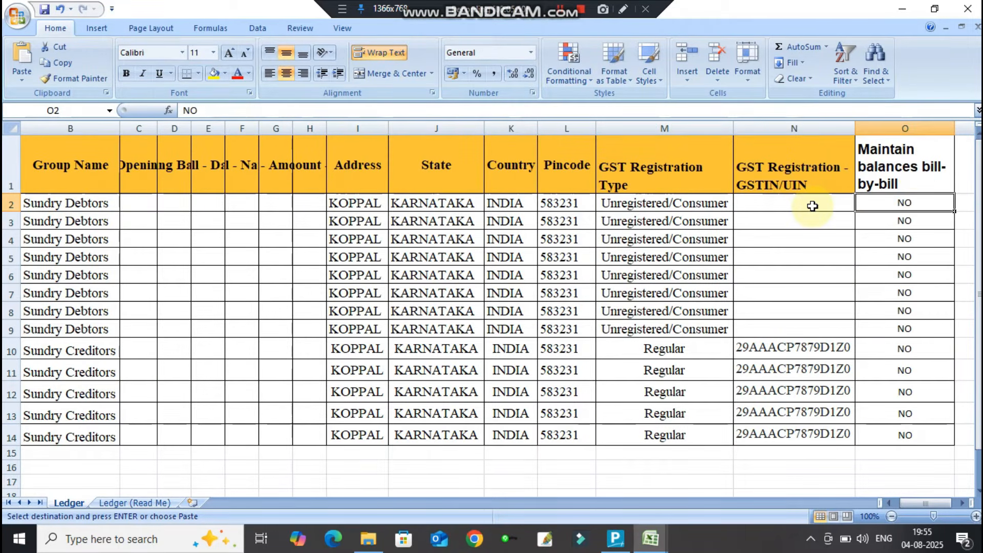
click(914, 167)
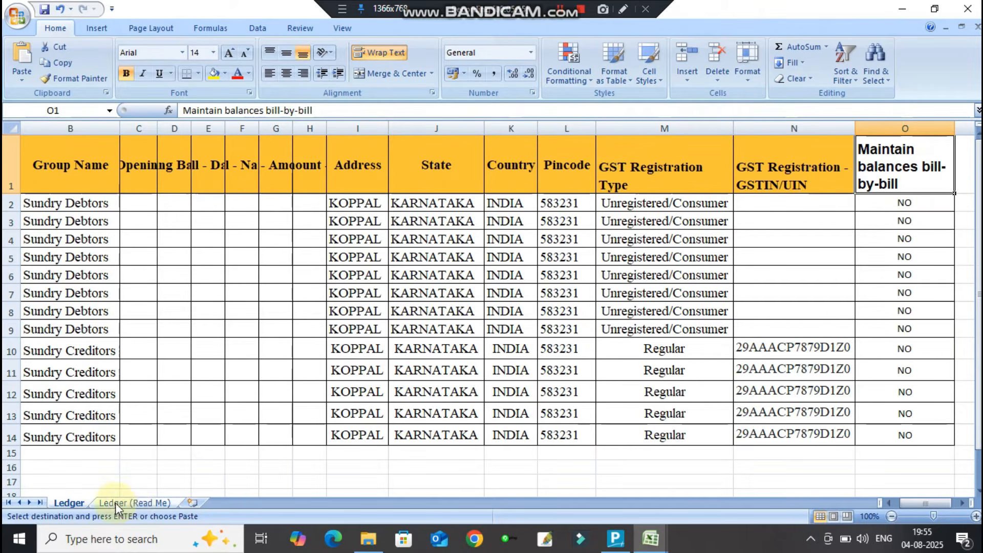
click(72, 503)
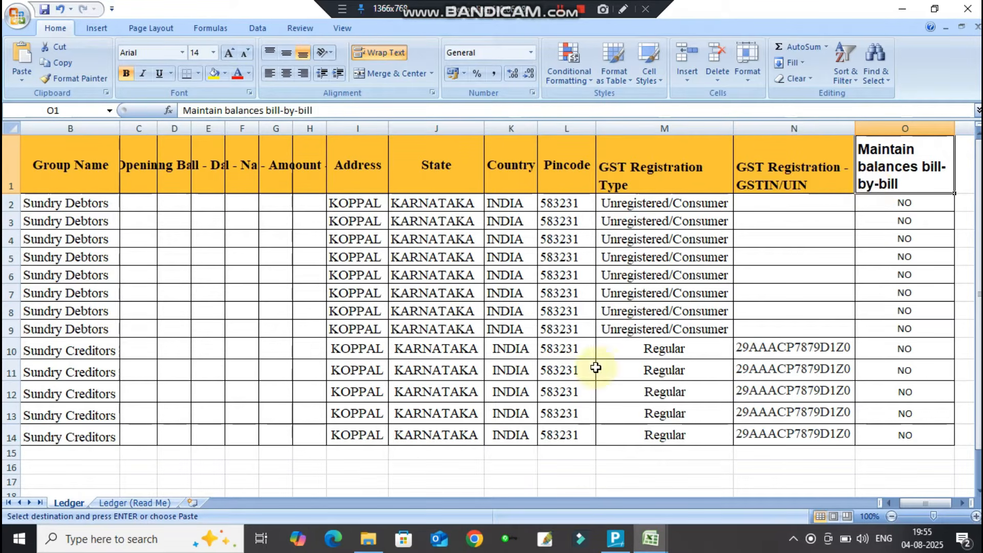
click(616, 538)
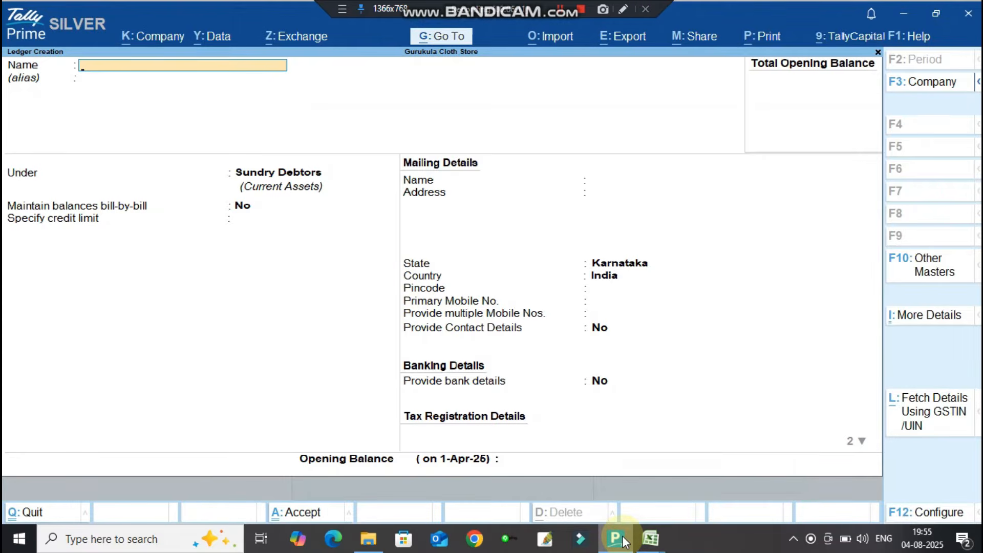
Import masters from Desktop\TALLY YOUTUBE\CLOTH STORE\Ledger.xlsx.
key(Escape)
key(Return)
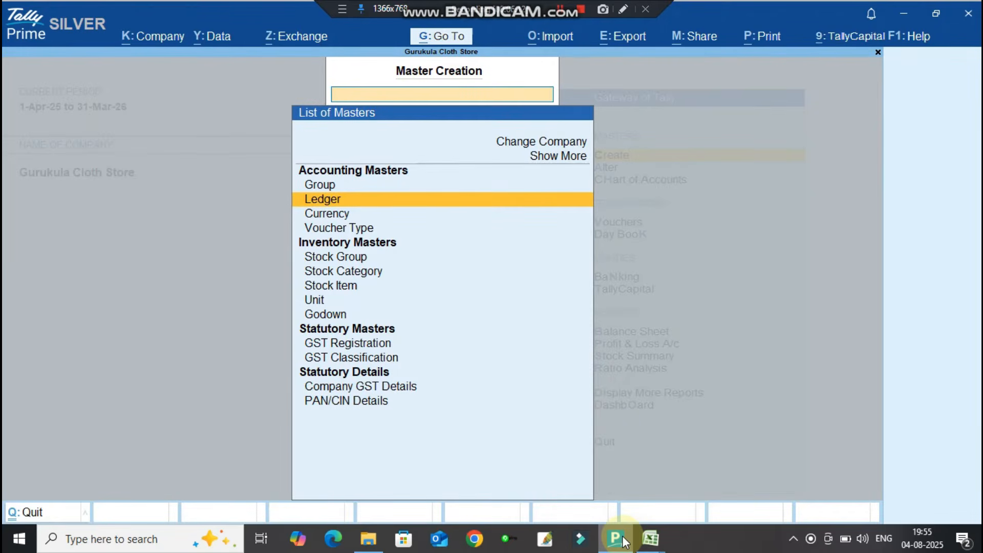
key(Escape)
click(555, 38)
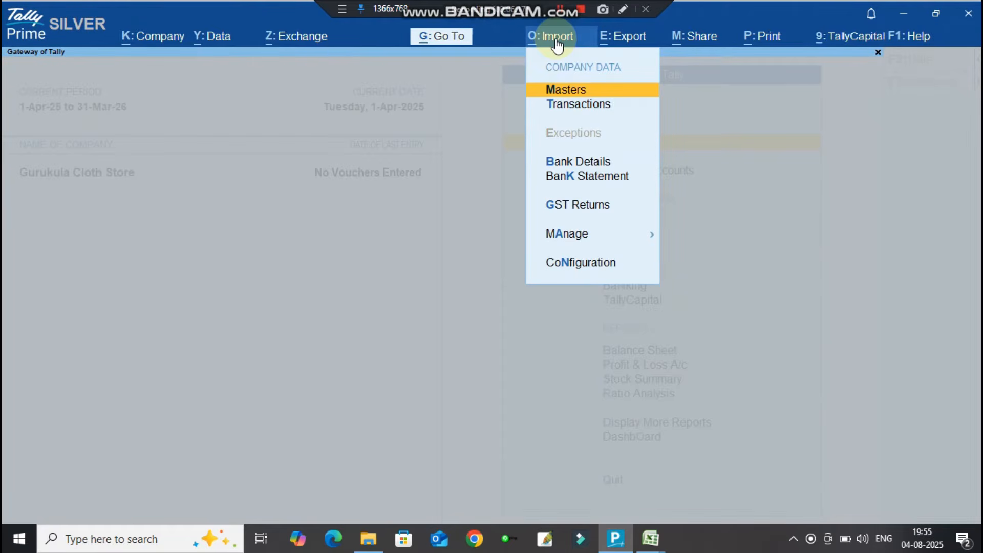
click(564, 91)
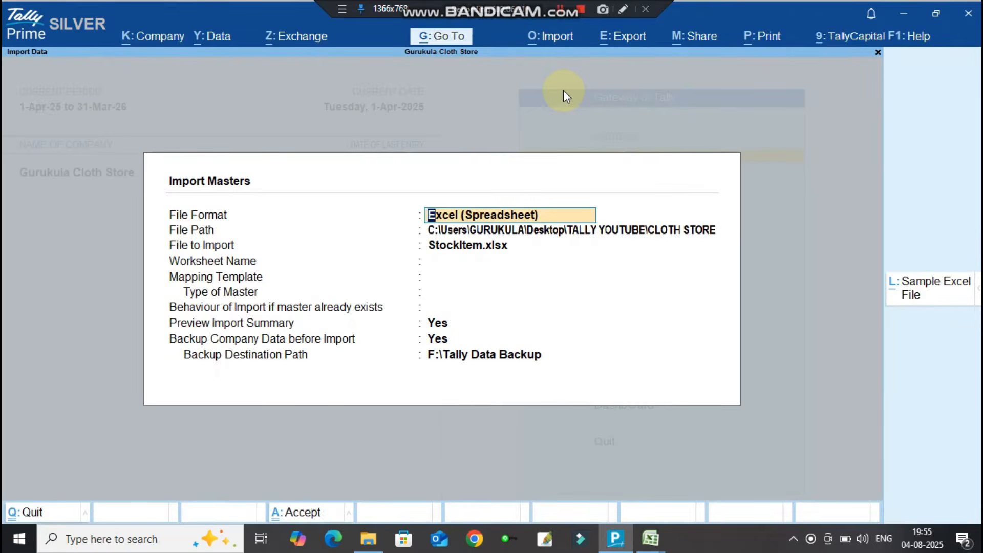
key(Return)
key(Return)
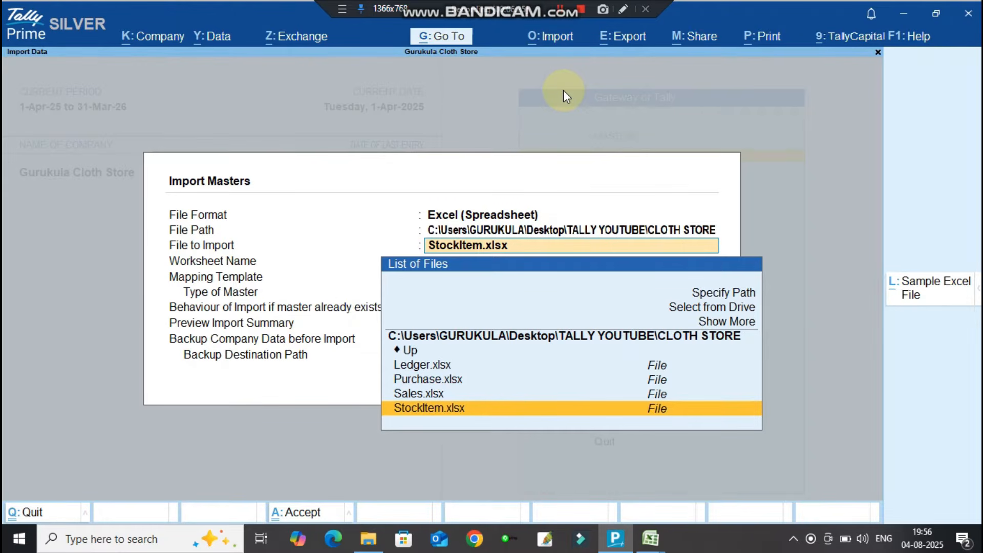
key(Up)
key(Up)
key(Up)
key(Up)
key(Up)
key(Up)
key(Up)
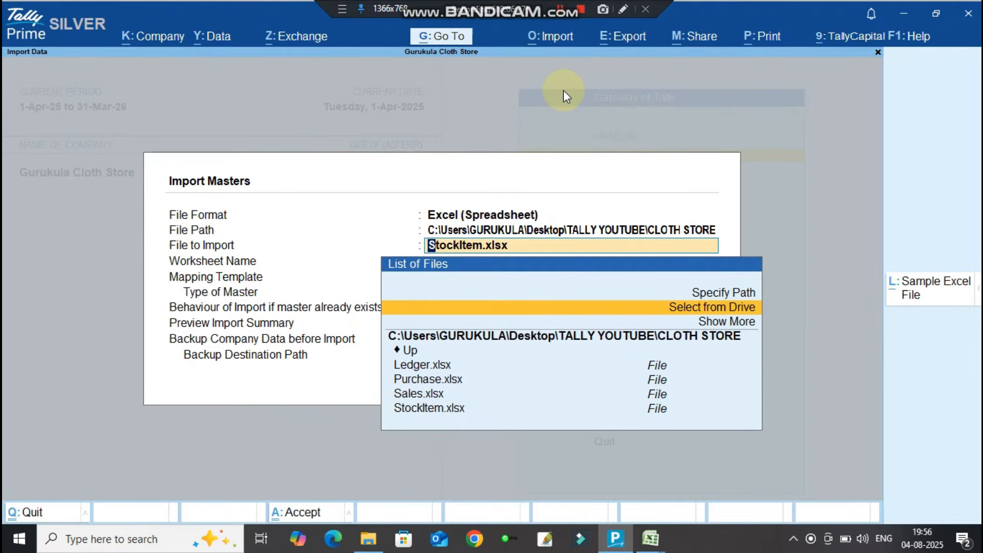
key(Return)
key(Down)
key(Down)
key(Down)
key(Down)
key(Down)
key(Down)
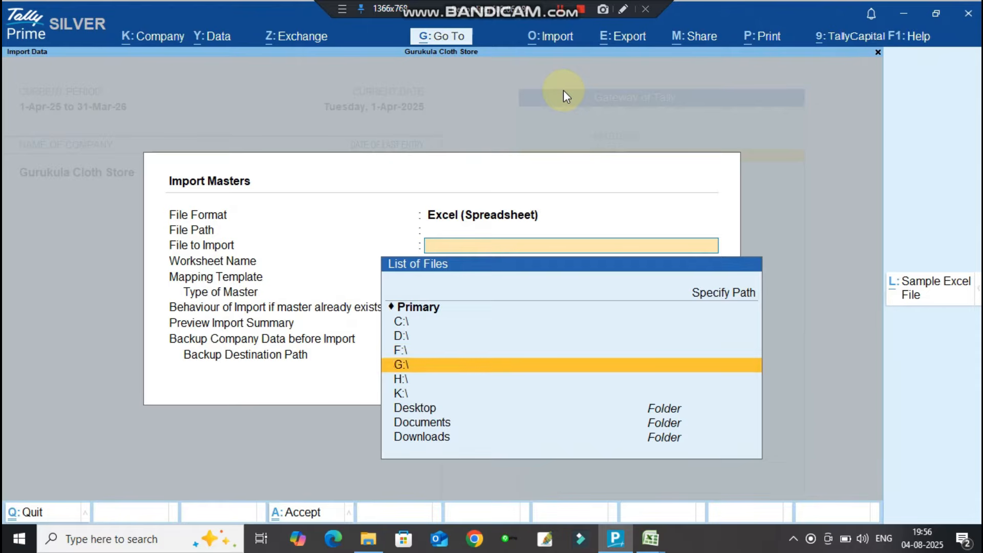
key(Return)
key(Down)
key(Down)
key(Down)
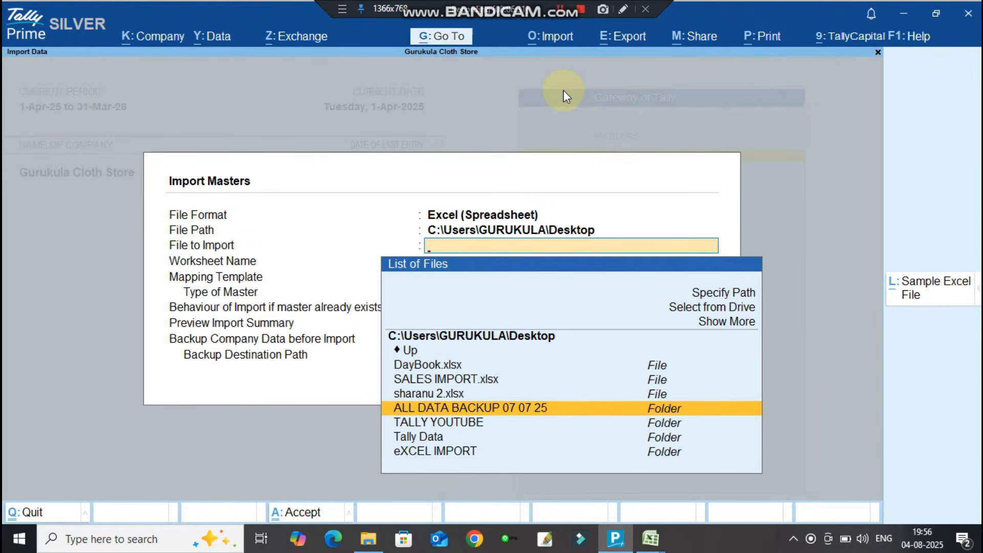
key(Down)
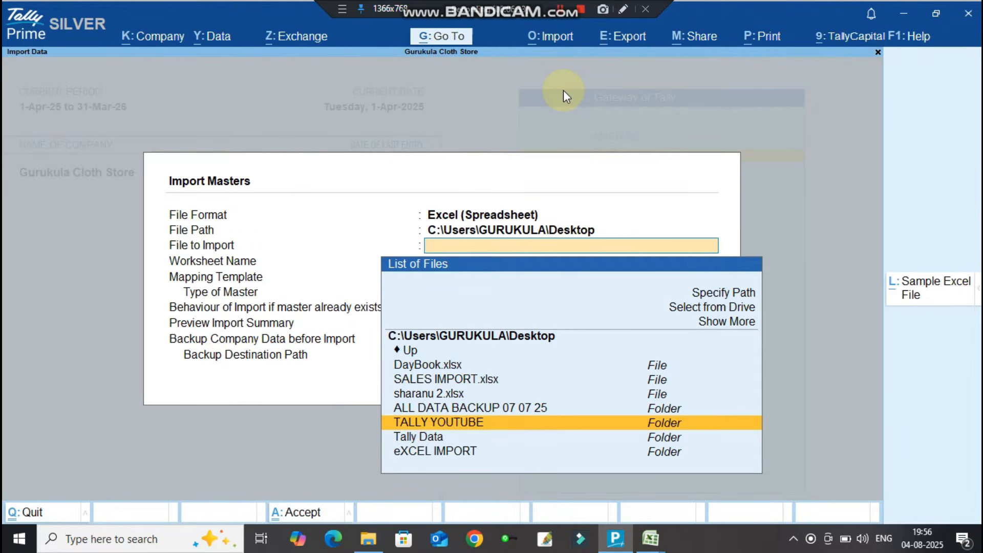
key(Return)
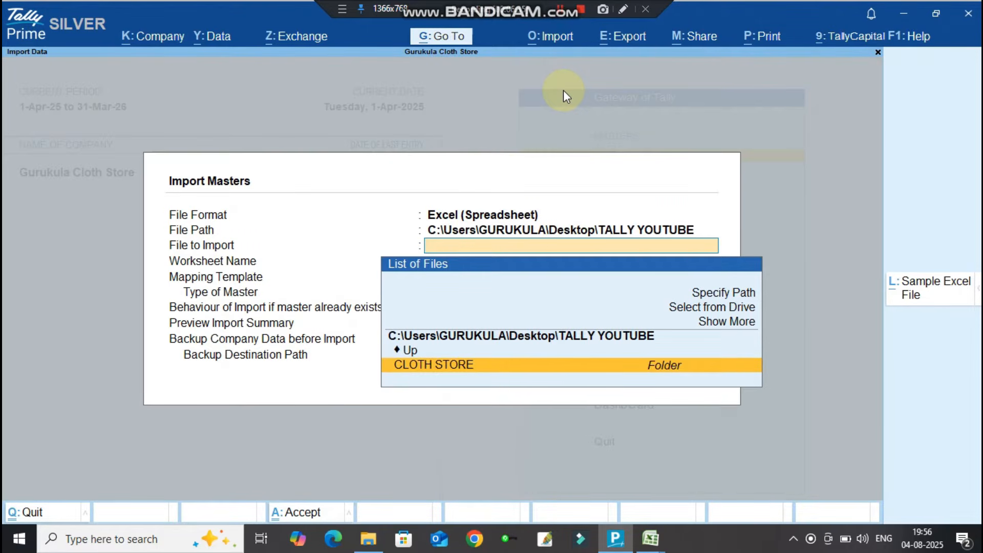
key(Return)
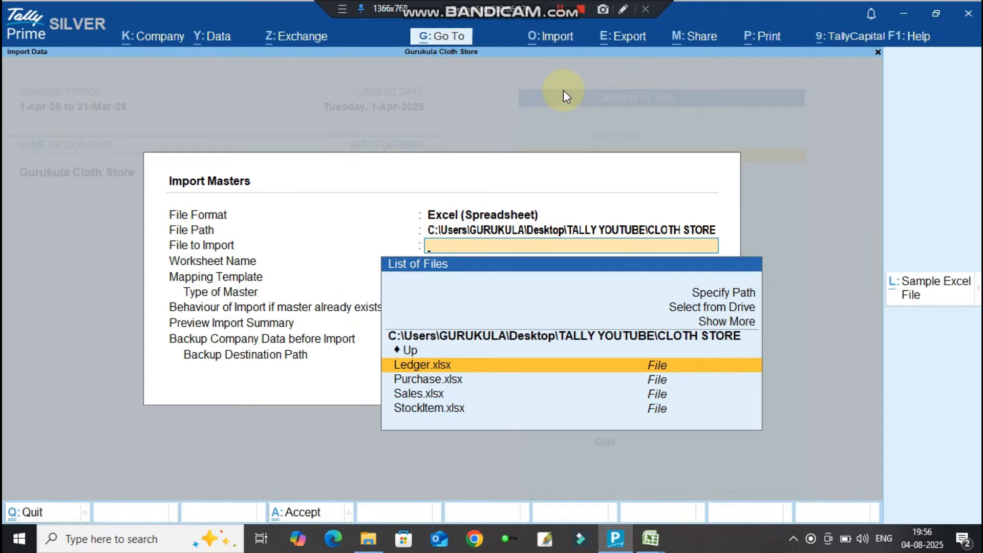
key(Return)
key(Return)
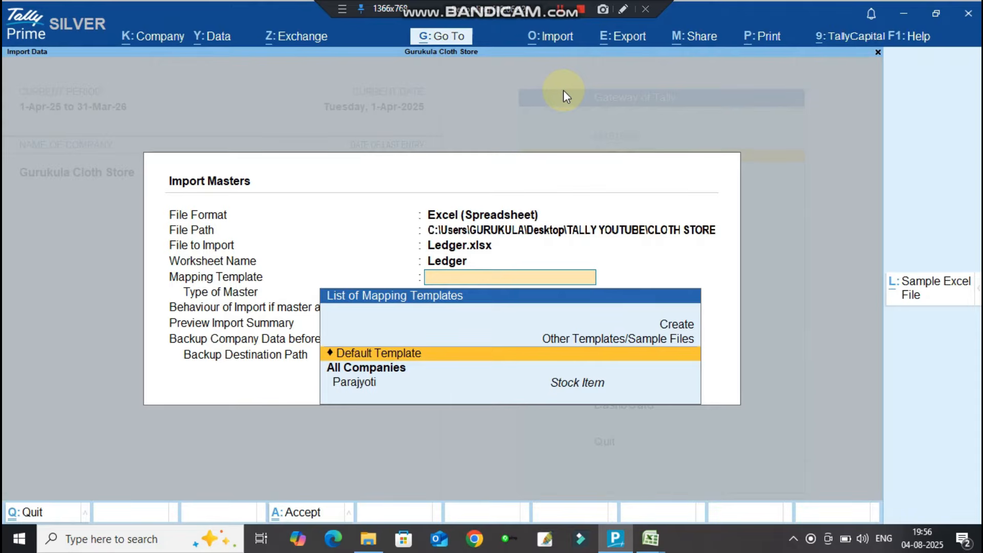
Use the Default Template, master type Ledger, Ignore Duplicates, and preview the import summary.
key(Return)
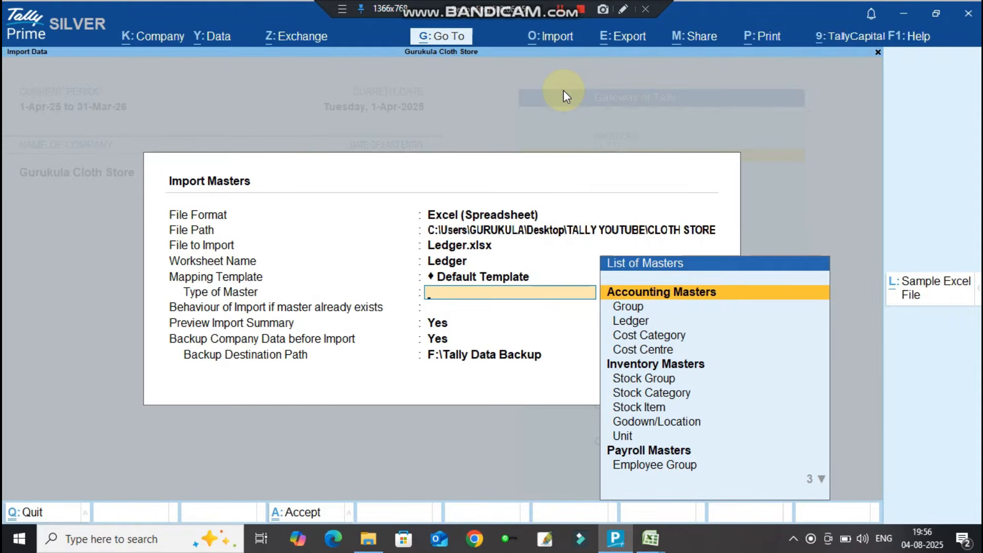
key(Down)
key(Down)
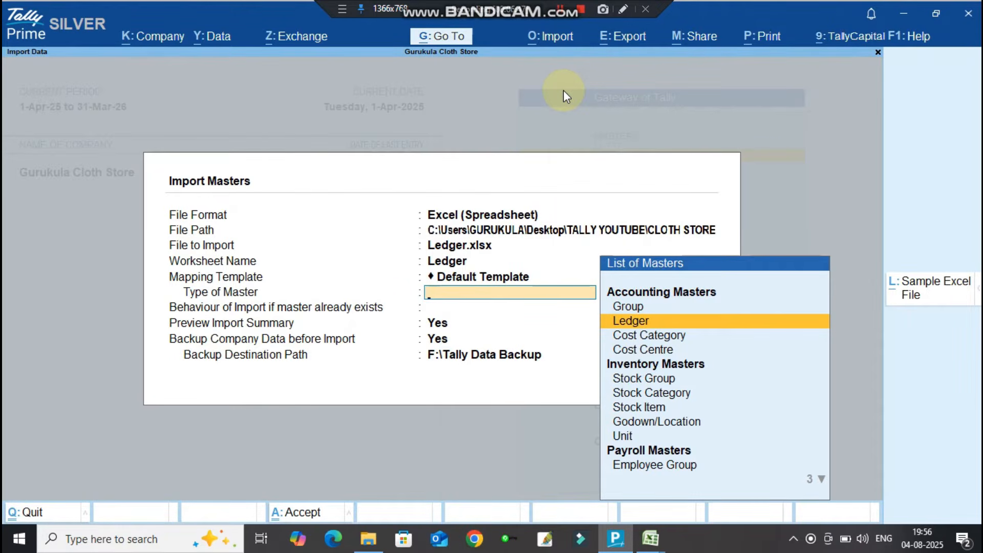
key(Return)
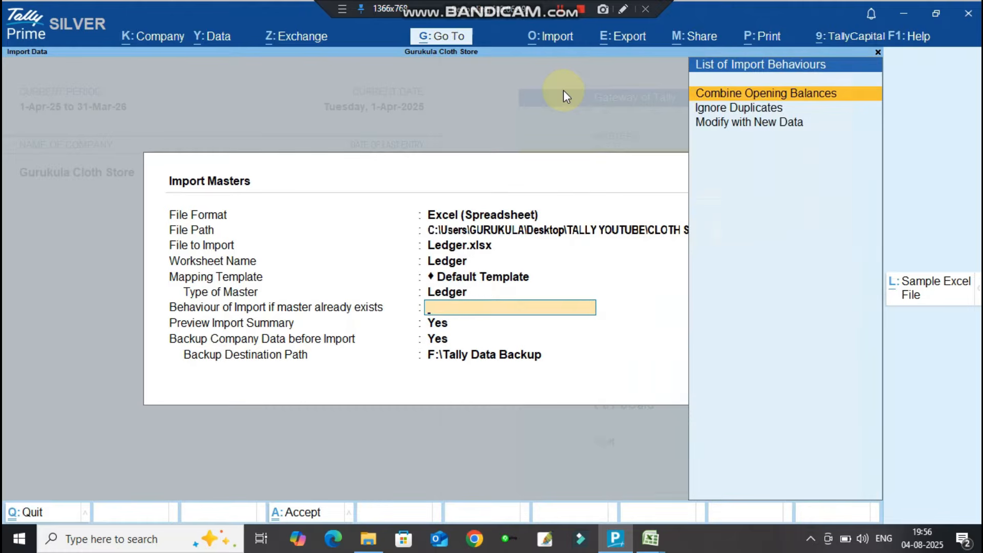
key(Down)
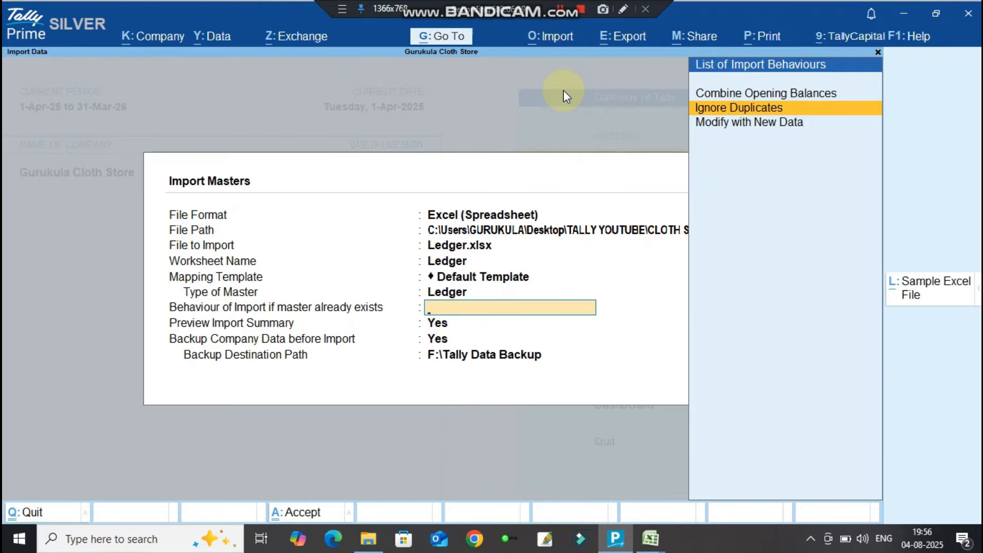
key(Return)
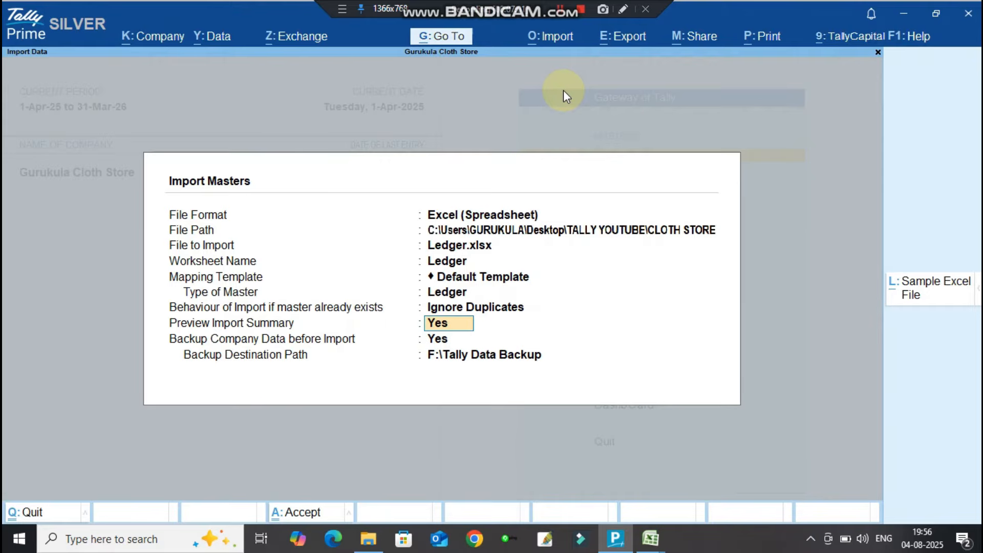
key(Return)
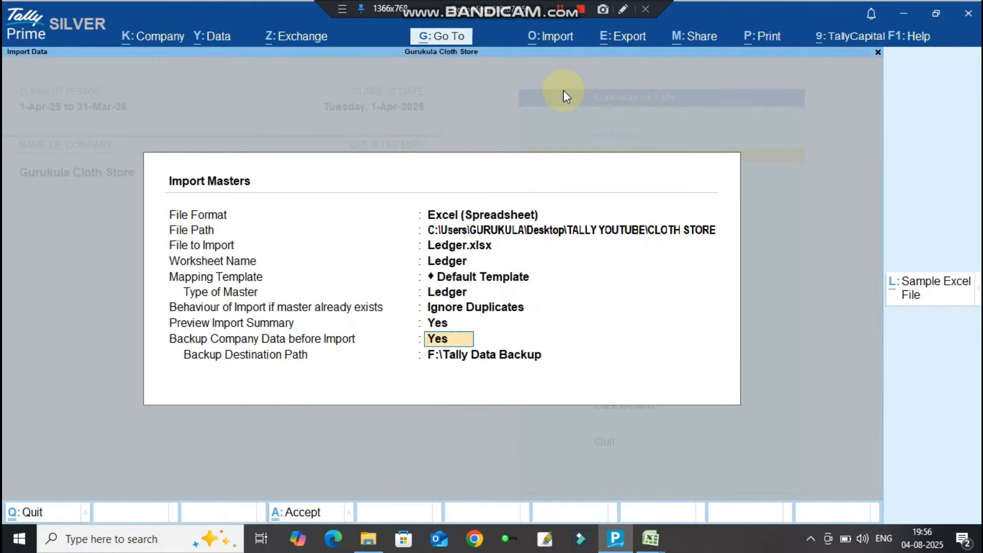
key(ctrl+a)
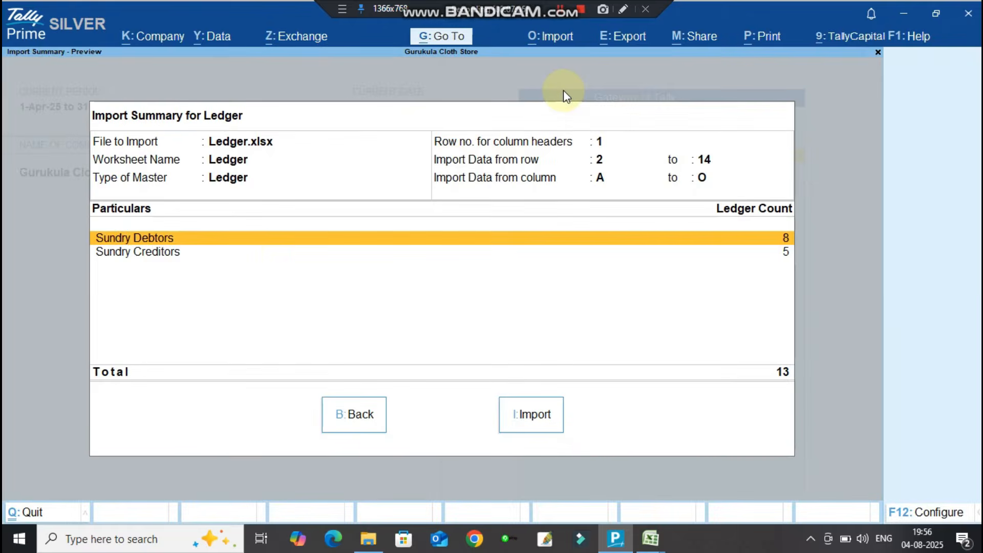
Import the 13 ledgers, overwriting the existing backup file.
click(535, 415)
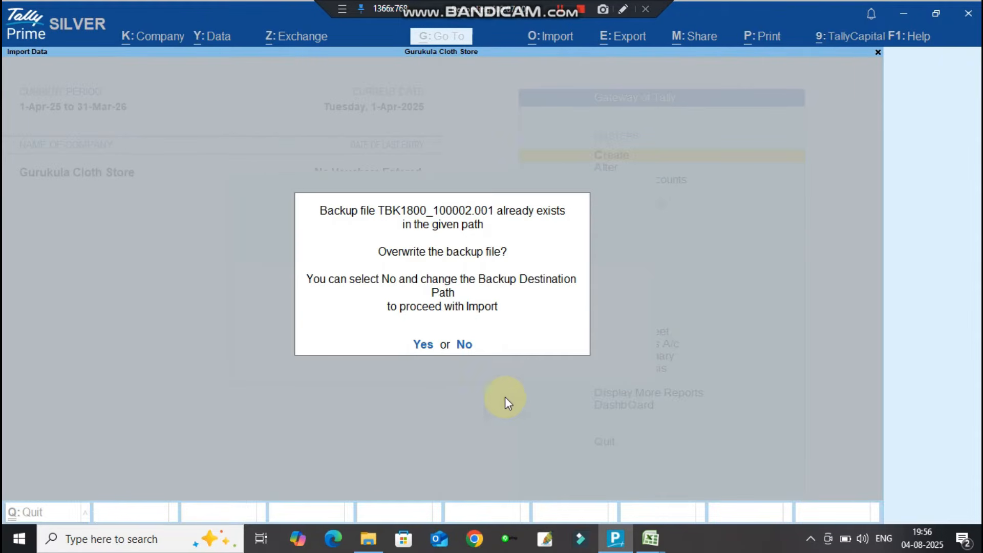
click(420, 350)
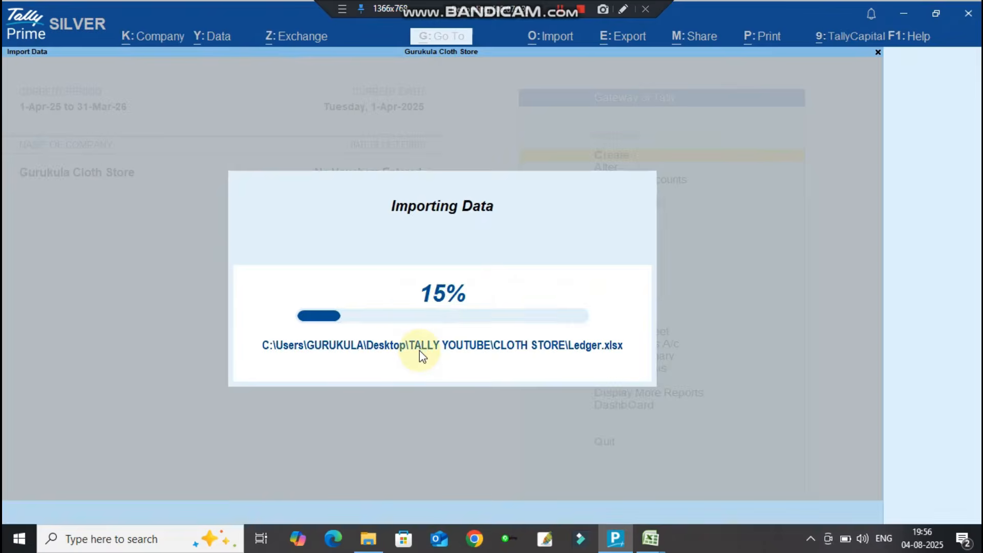
key(Down)
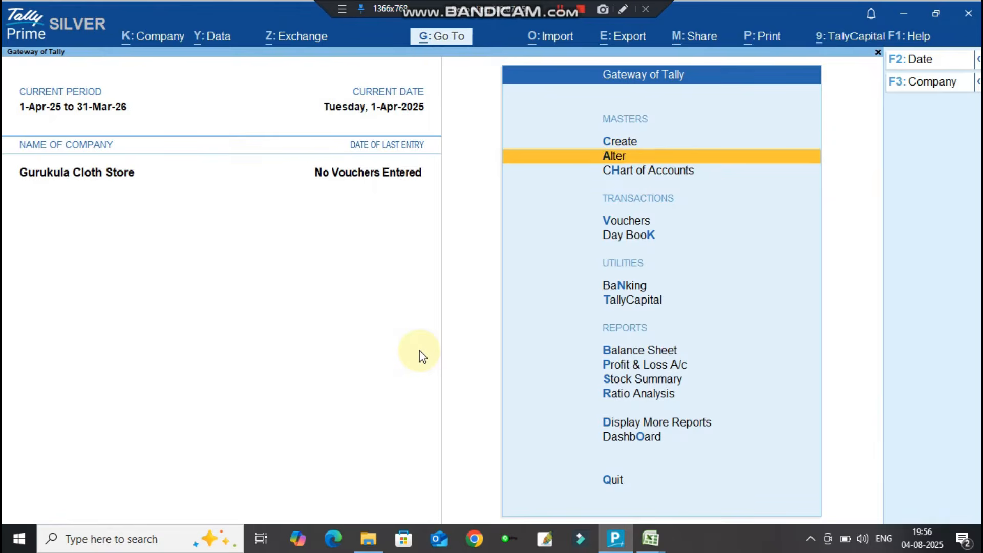
Check the Alter ledger list for the imported parties down to SOUMYA TRADERS.
key(Return)
key(Down)
key(Return)
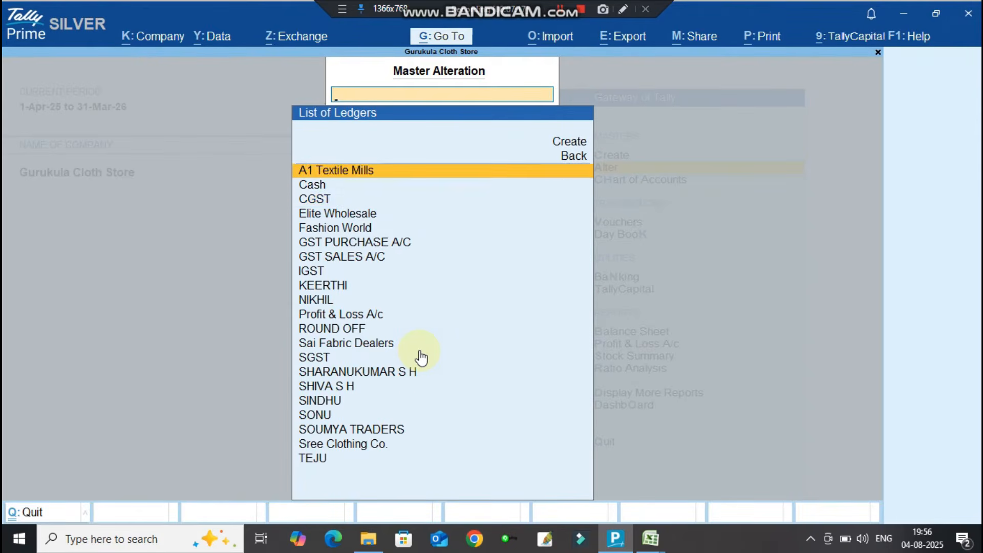
key(Down)
key(Down)
key(Down)
key(Down)
key(Down)
key(Down)
key(Down)
key(Down)
key(Down)
key(Down)
key(Down)
key(Down)
key(Down)
key(Down)
key(Down)
key(Down)
key(Down)
key(Down)
key(Down)
key(Down)
key(Up)
key(Up)
key(Up)
key(Up)
key(Up)
key(Up)
key(Up)
key(Down)
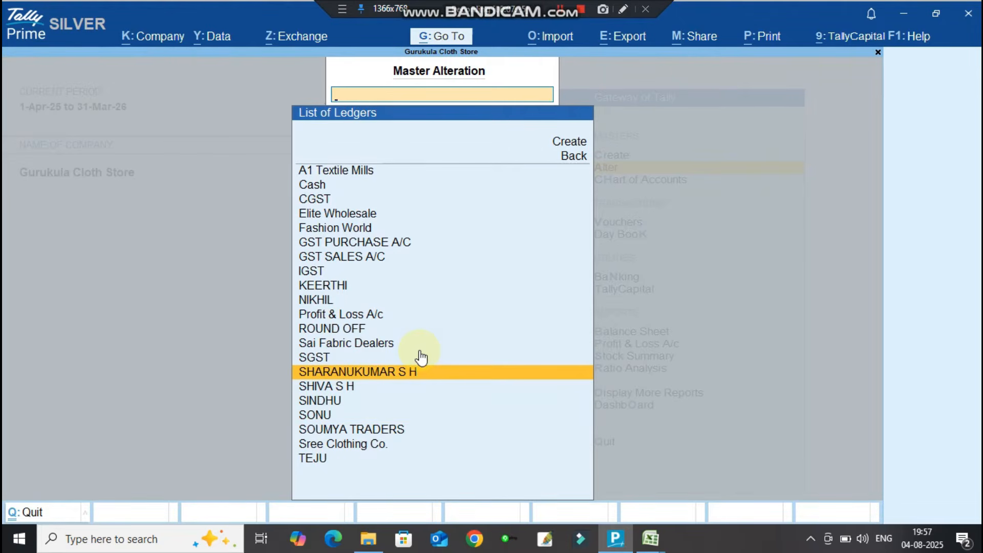
key(Down)
key(Down)
key(Down)
key(Down)
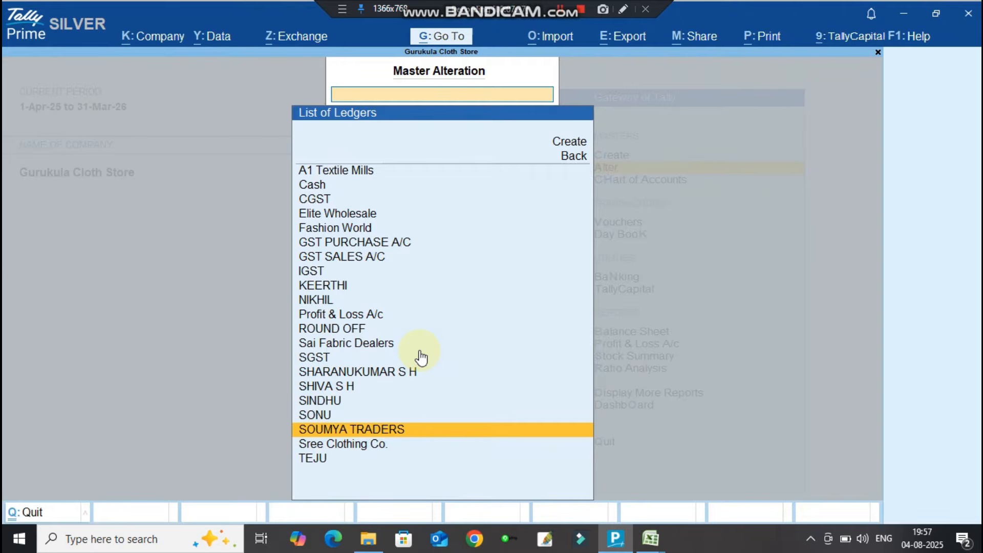
key(Escape)
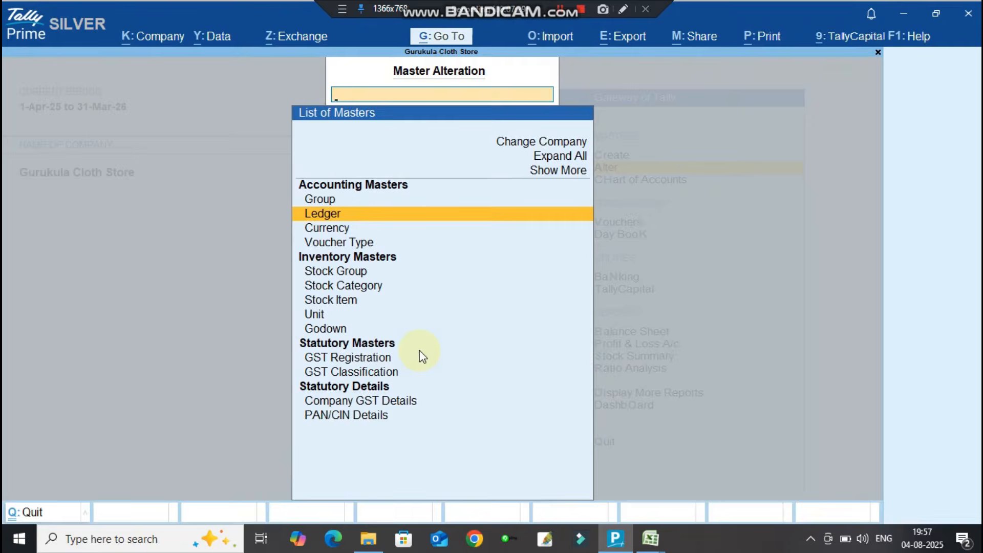
key(Escape)
key(Escape)
key(Escape)
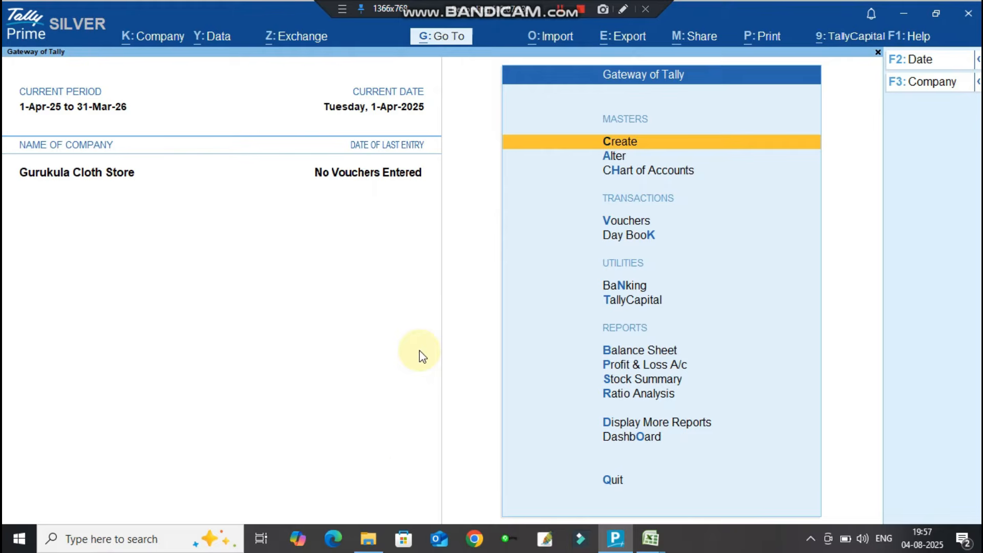
Open StockItem from CLOTH STORE and review Sarees – Cotton in A2 and Women's Wear in B2.
click(370, 538)
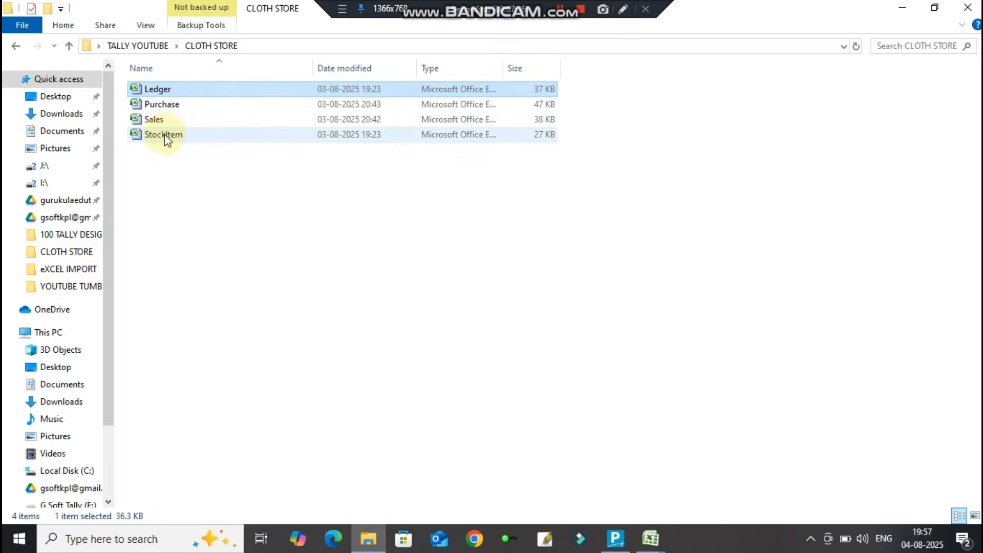
double_click(164, 134)
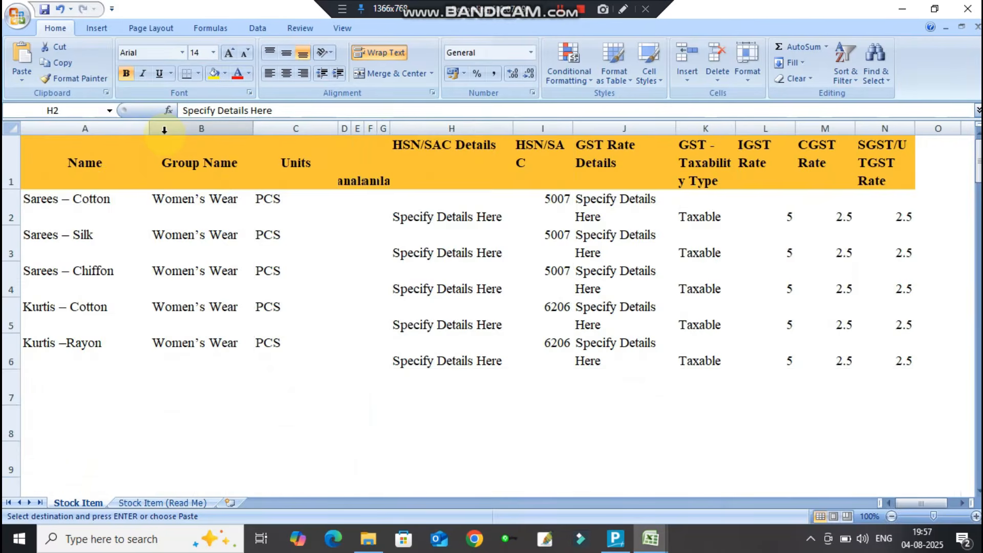
click(78, 212)
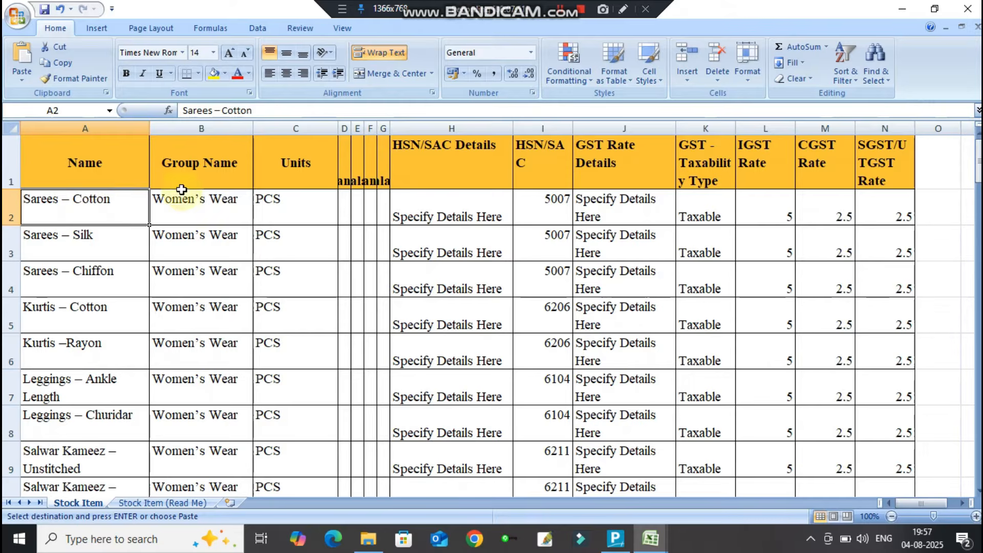
click(217, 195)
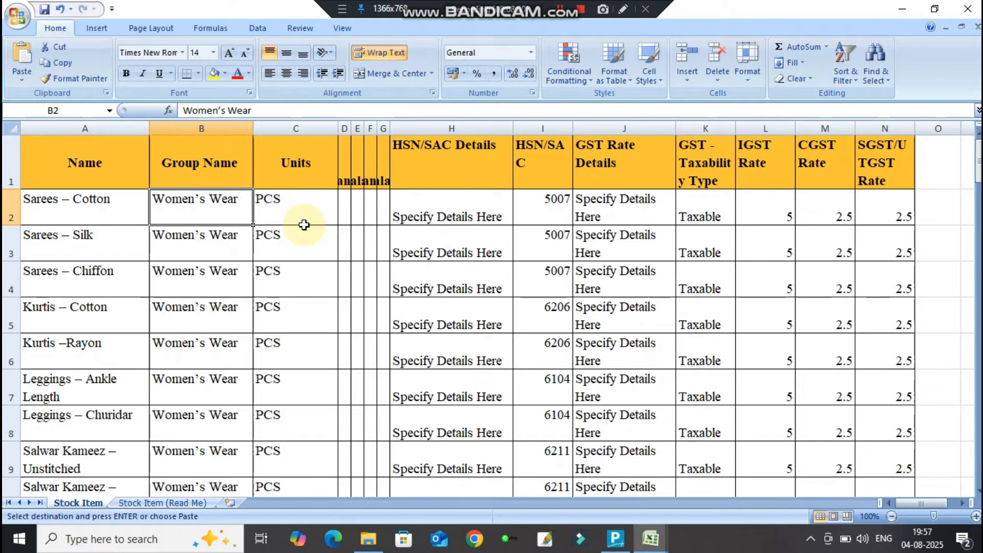
Create a stock item named Sarees – Cotton, copied from cell A2.
click(613, 539)
key(Return)
key(Down)
key(Down)
key(Down)
key(Down)
key(Down)
key(Return)
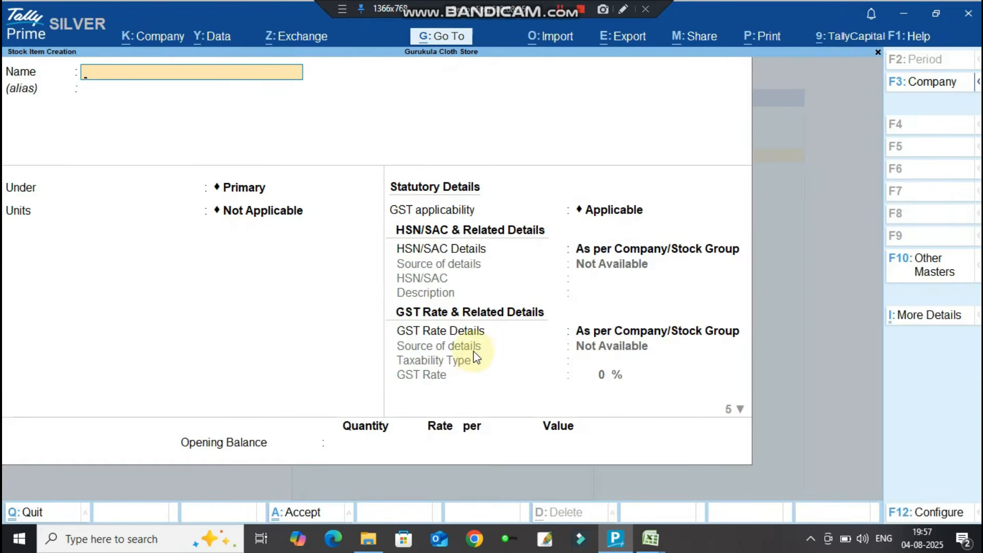
key(alt+Tab)
click(100, 212)
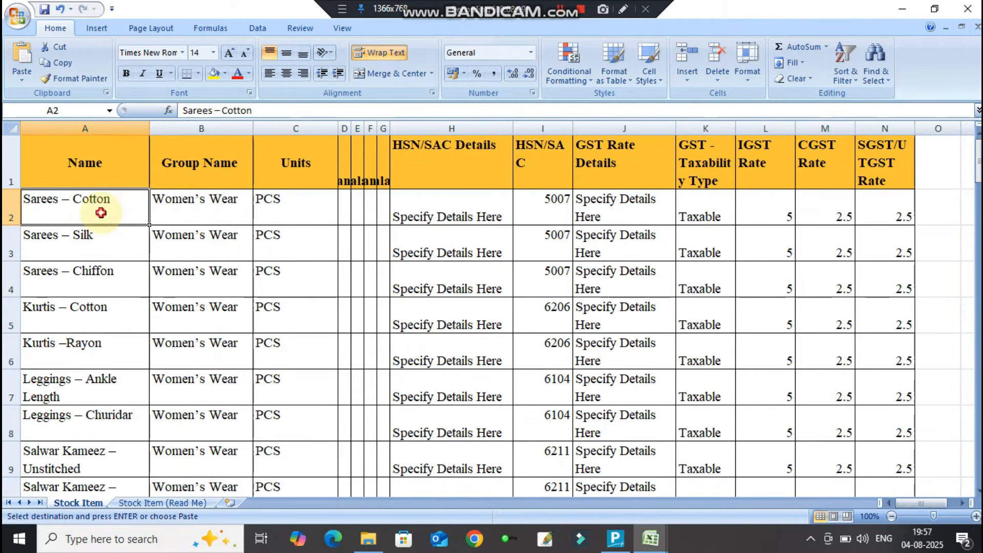
key(ctrl+c)
key(alt+Tab)
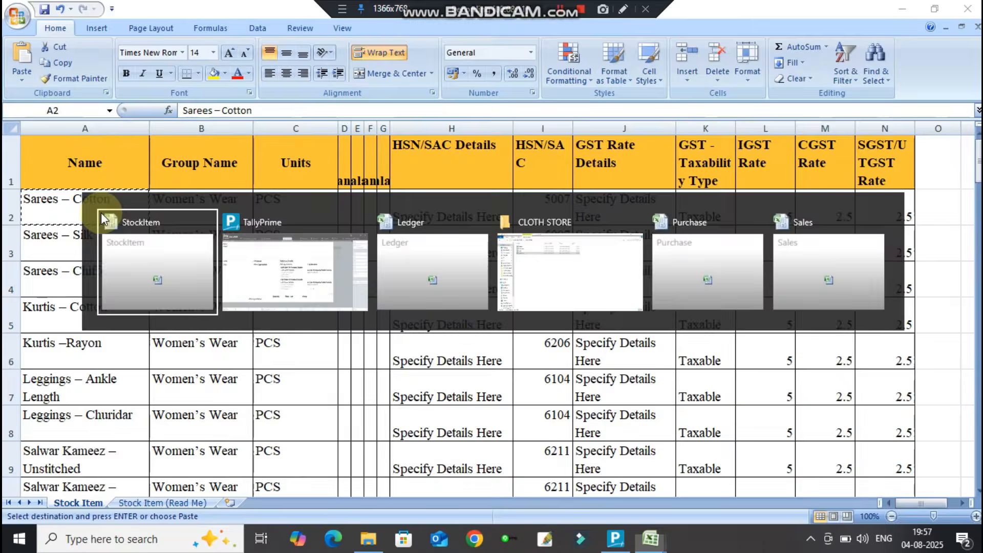
key(alt+Tab)
key(ctrl+v)
key(Return)
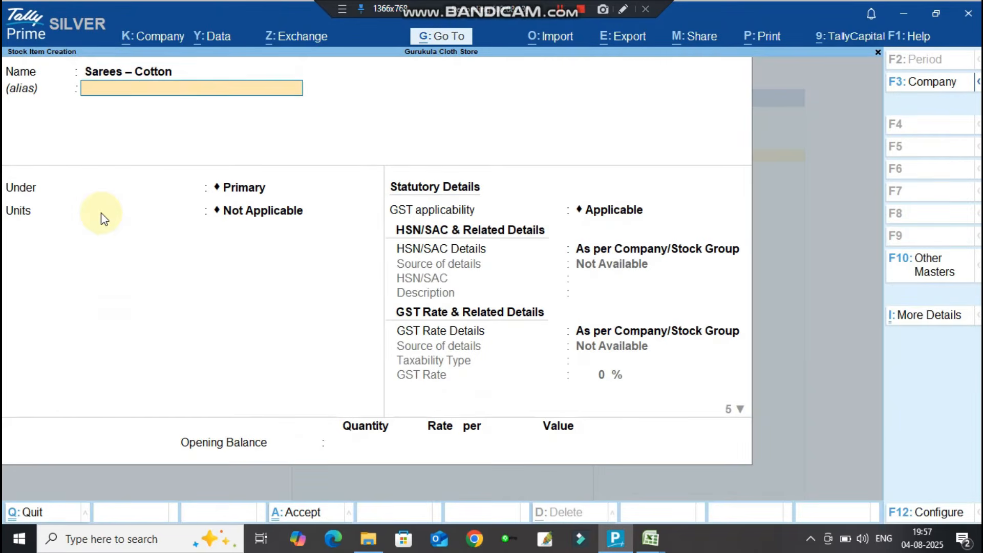
Choose to create a new group for it, copying the name Women's Wear from cell B2.
key(Return)
key(Up)
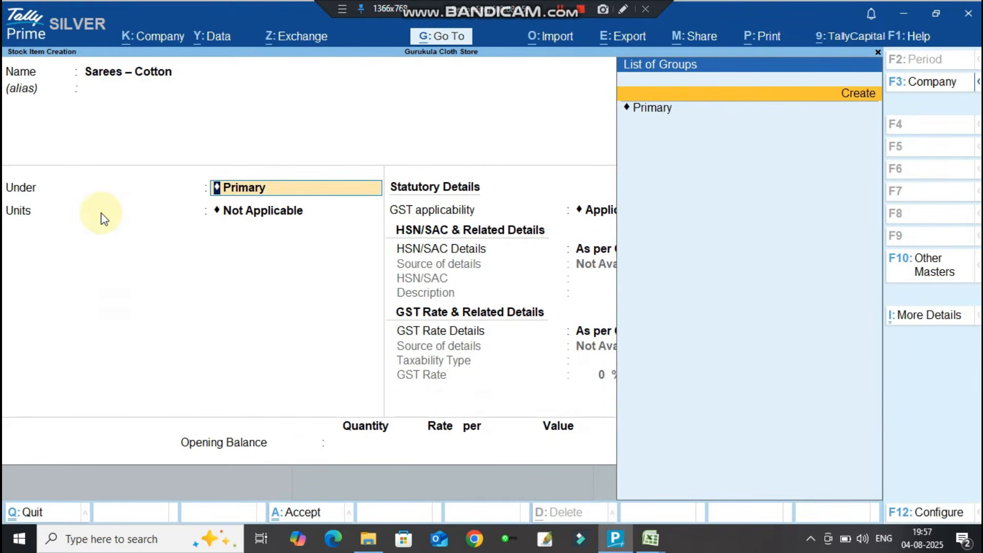
key(alt+Tab)
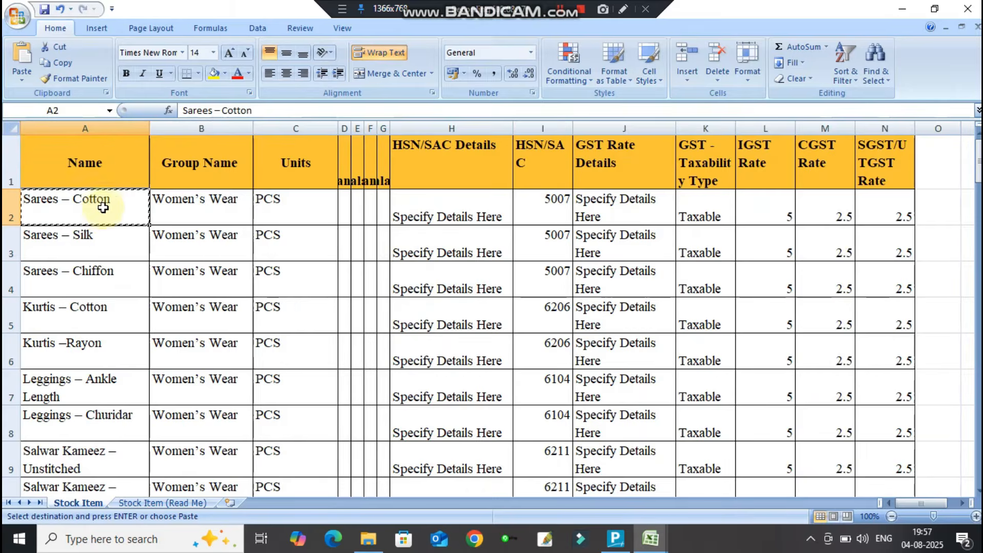
click(186, 215)
key(alt+Tab)
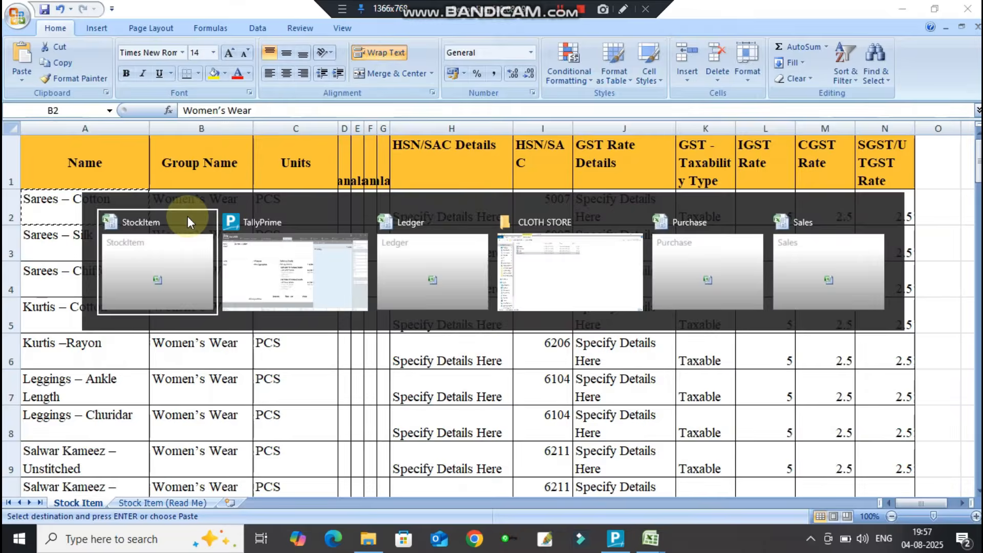
key(ctrl+c)
key(alt+Tab)
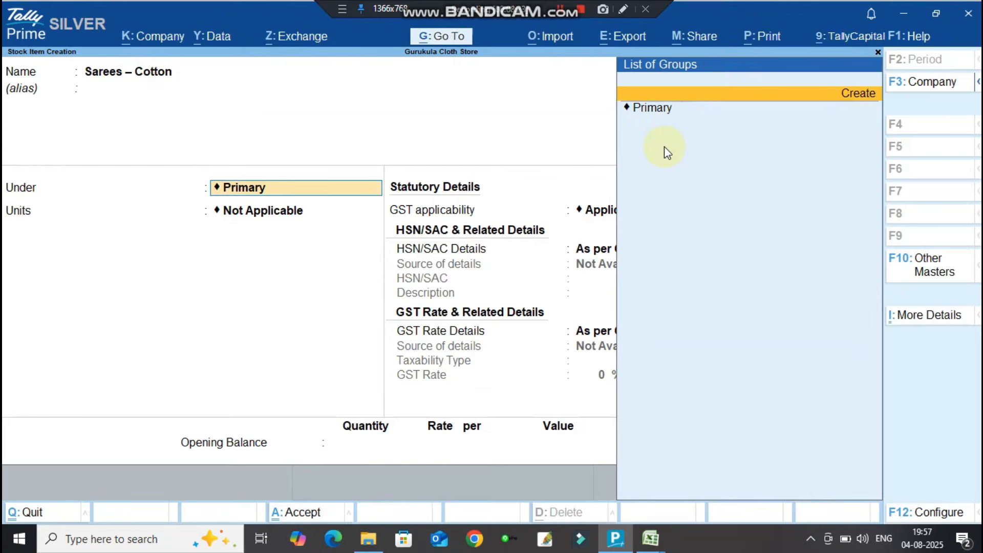
key(Return)
Save the Women's Wear group under Primary with quantities added set to Yes.
key(ctrl+v)
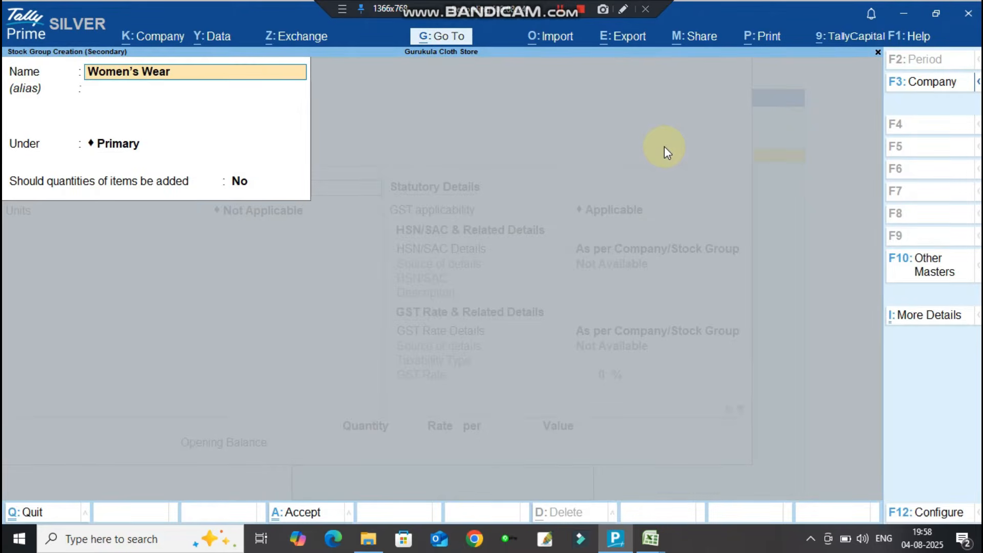
key(Return)
key(Return)
key(Return)
text(y)
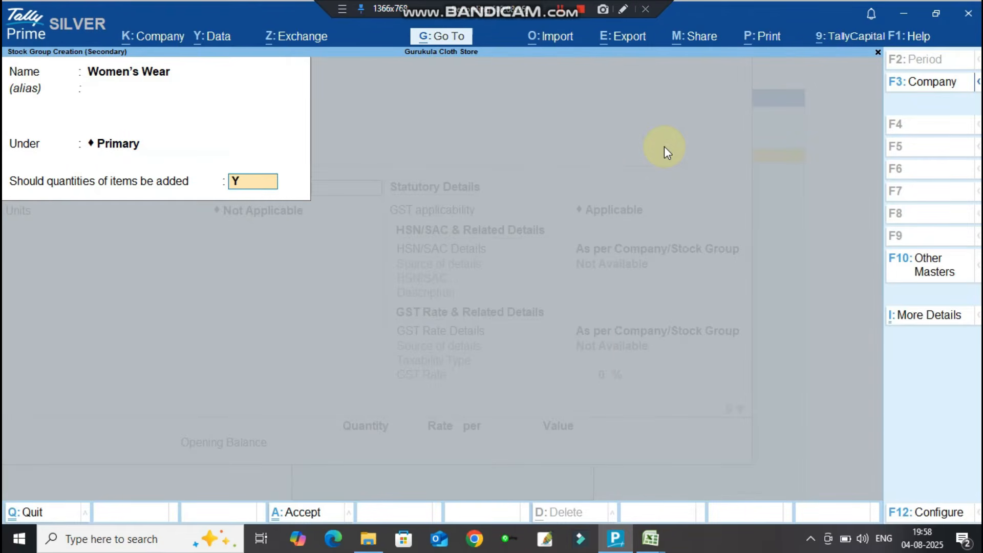
key(Return)
key(Return)
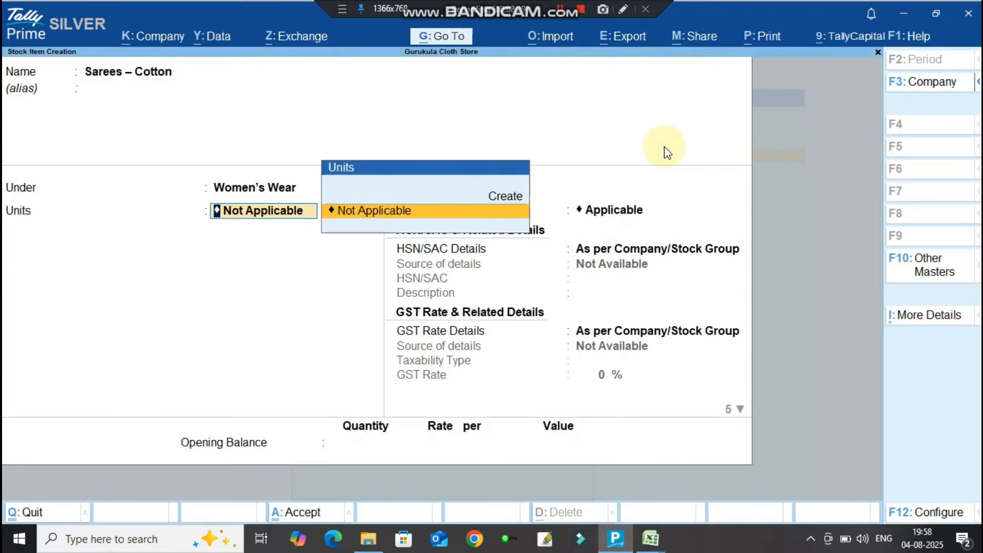
key(alt+Tab)
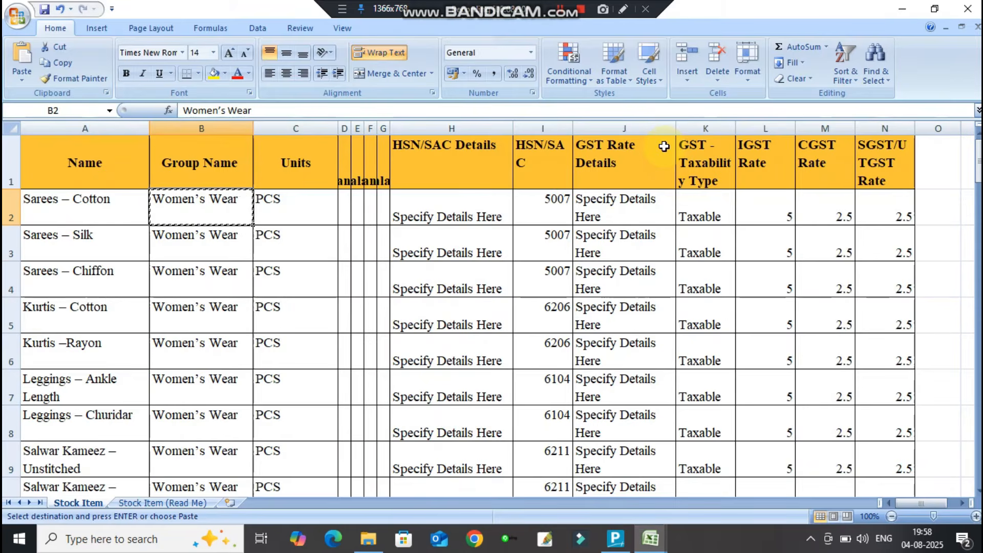
Create unit PCS from cell C2, with formal name PIECES and UQC PCS-PIECES.
click(279, 200)
key(ctrl+c)
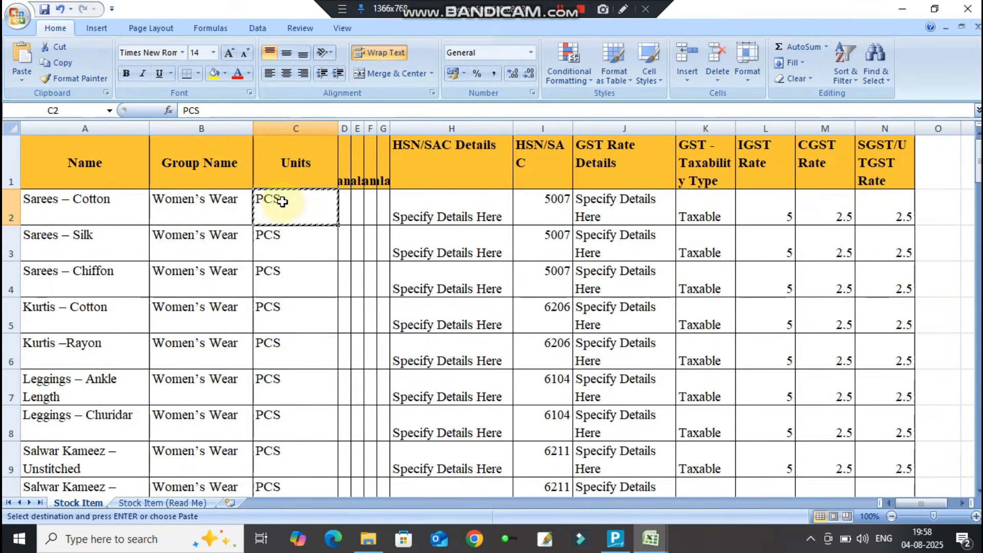
key(alt+Tab)
key(Up)
key(Down)
key(Up)
key(Return)
key(ctrl+alt+v)
key(Return)
text(PIECES)
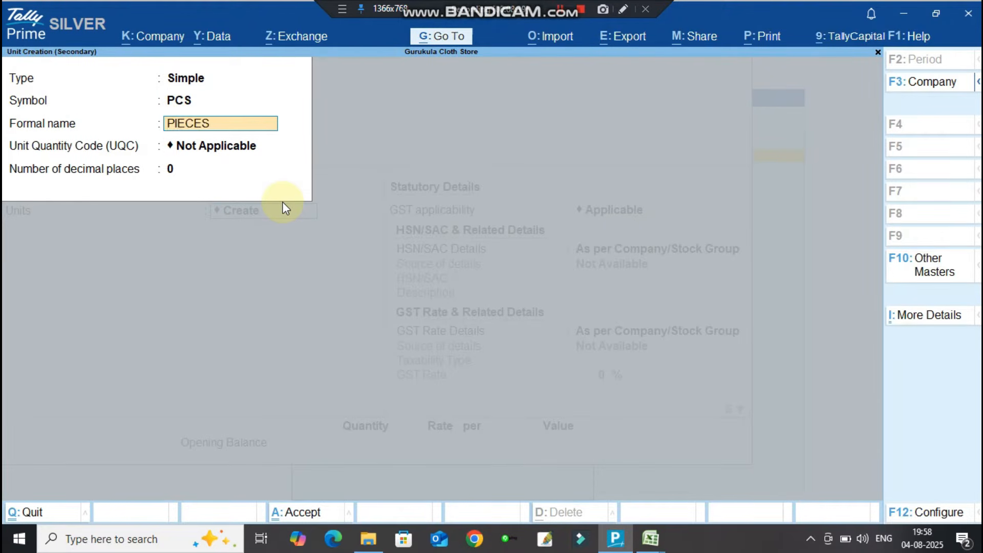
key(Return)
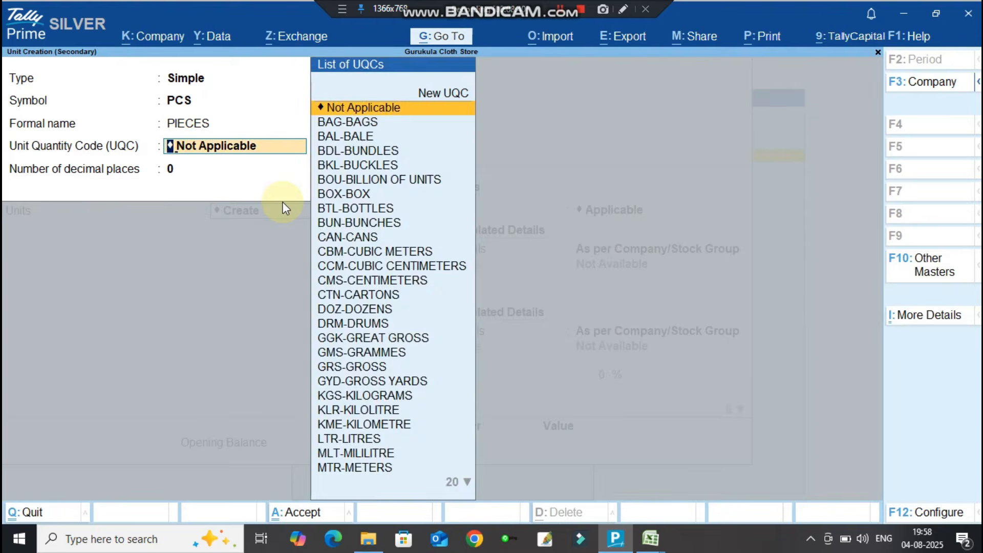
text(PCS)
key(Return)
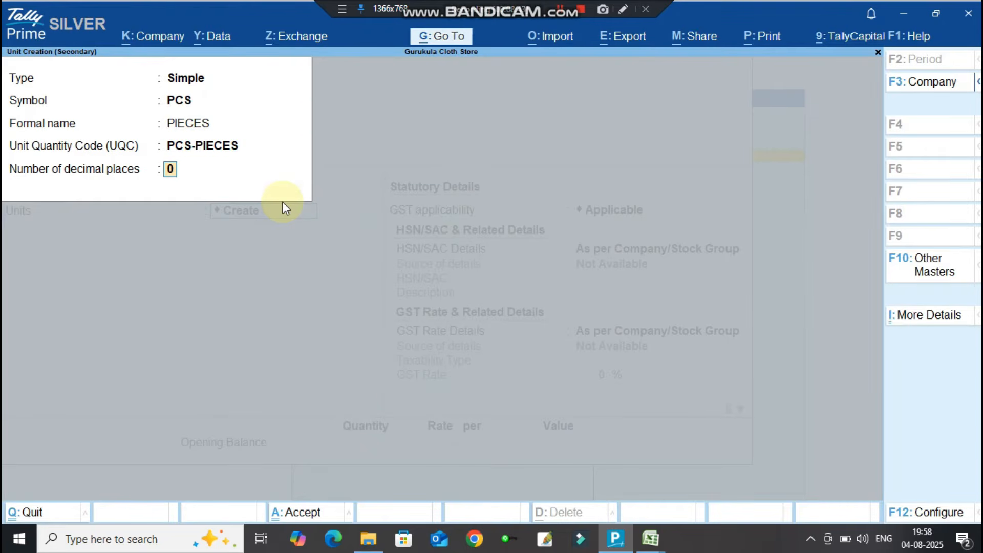
key(Return)
Enter HSN/SAC 5007, copied from cell I2 of the stock item spreadsheet.
key(Return)
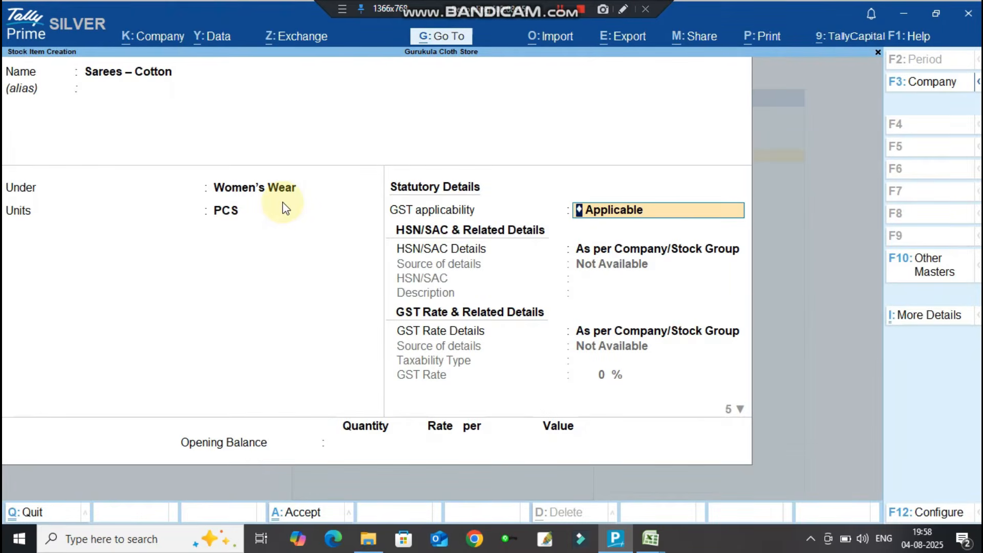
key(Return)
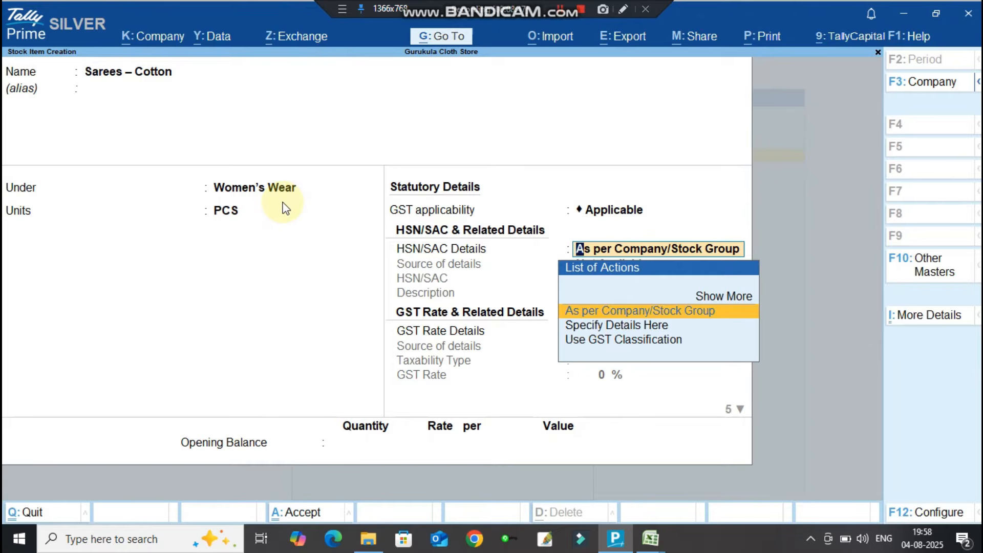
key(Down)
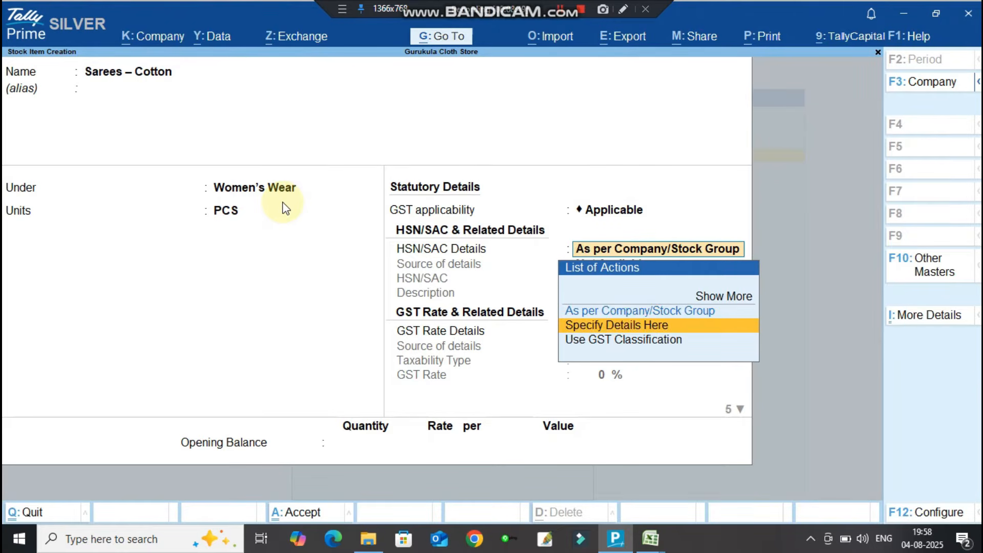
key(Return)
key(alt+Tab)
click(548, 199)
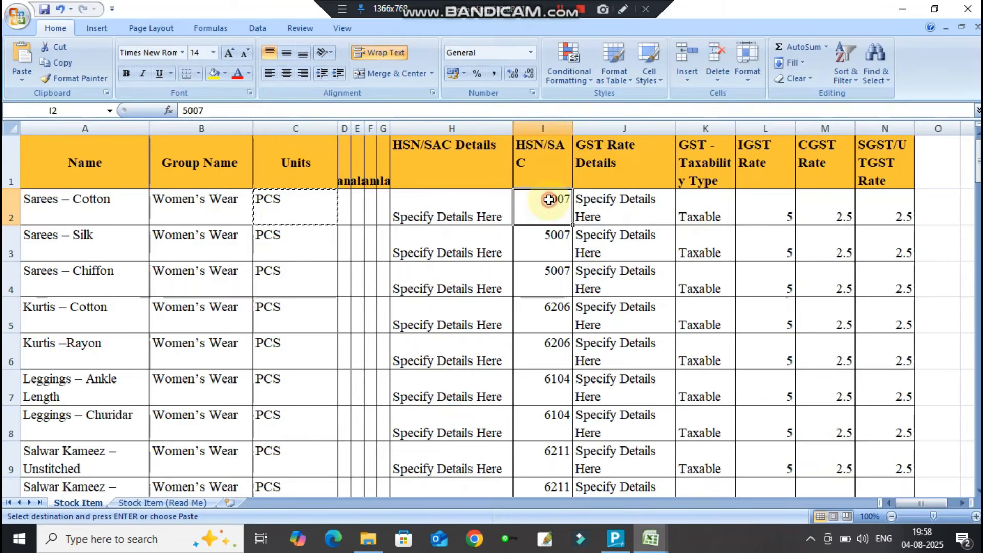
key(ctrl+c)
key(alt+Tab)
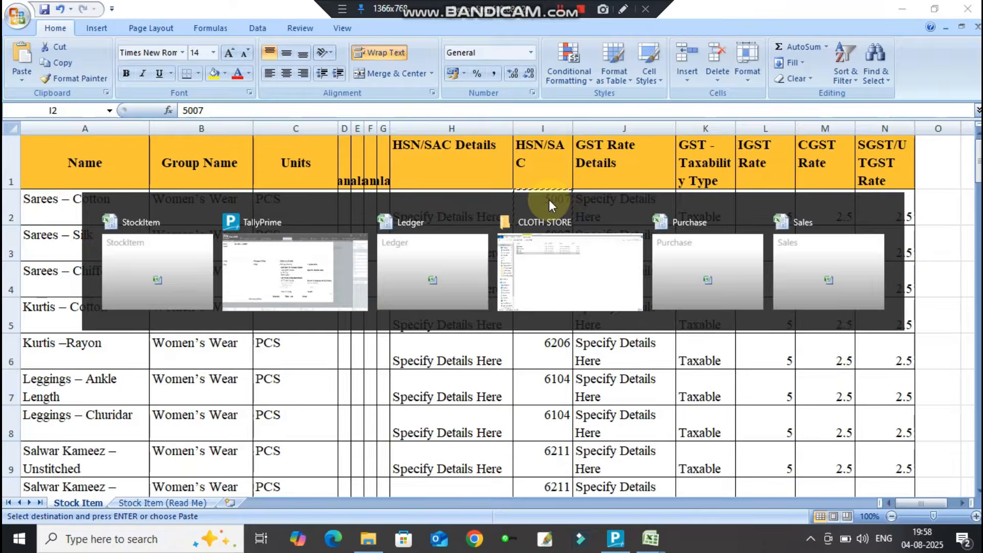
key(ctrl+v)
key(Return)
Set the item's GST rate details to Taxable, 5%, Goods.
key(Return)
key(Down)
key(Return)
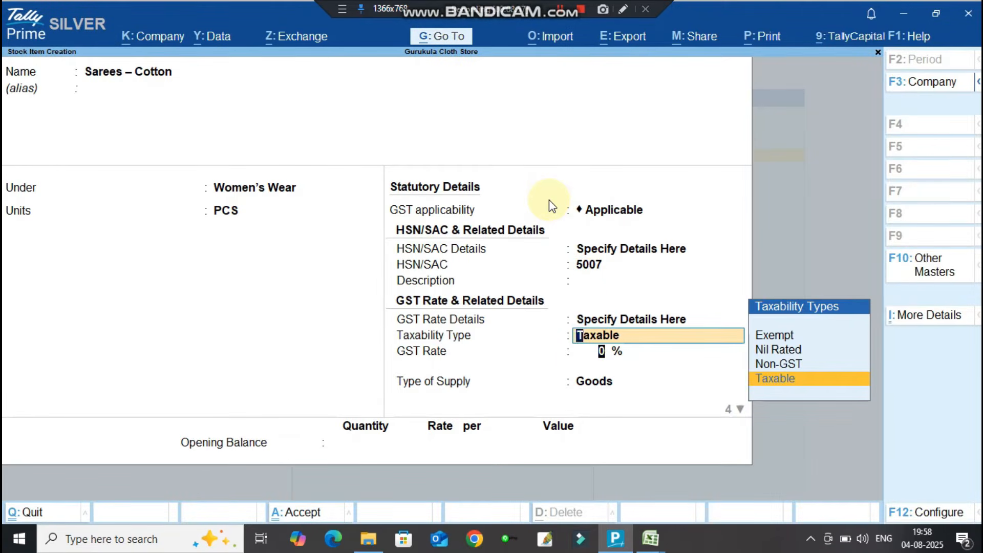
key(Return)
key(alt+Tab)
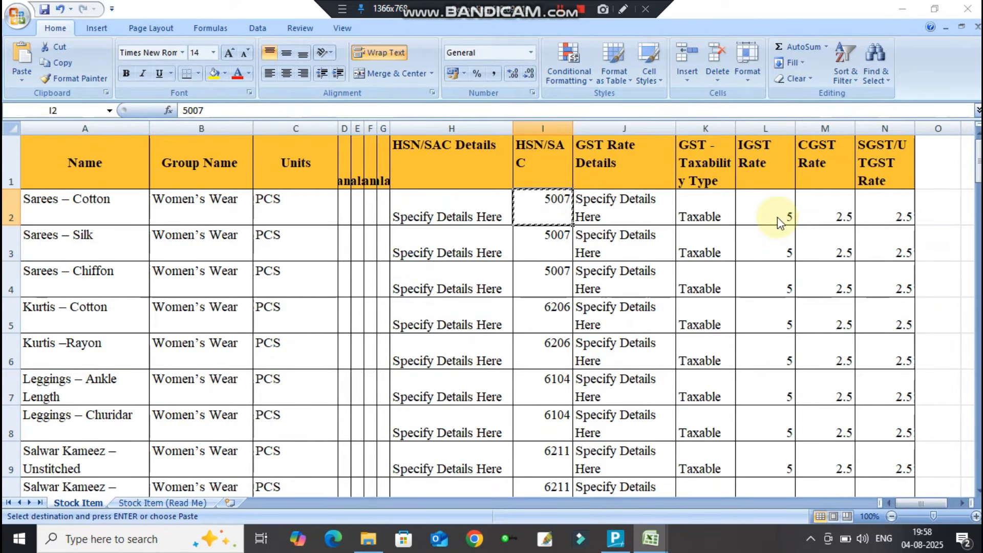
key(alt+Tab)
text(5)
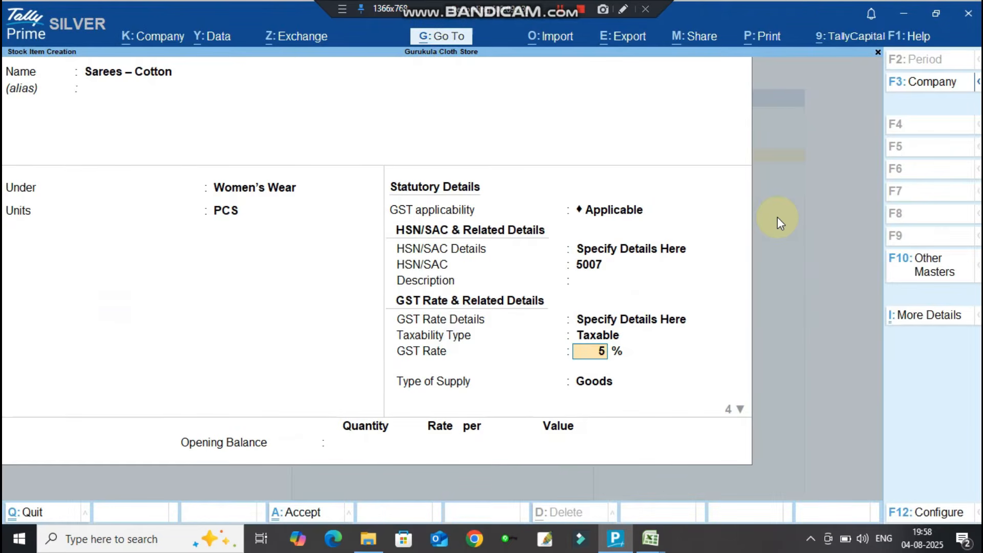
key(Return)
key(Return)
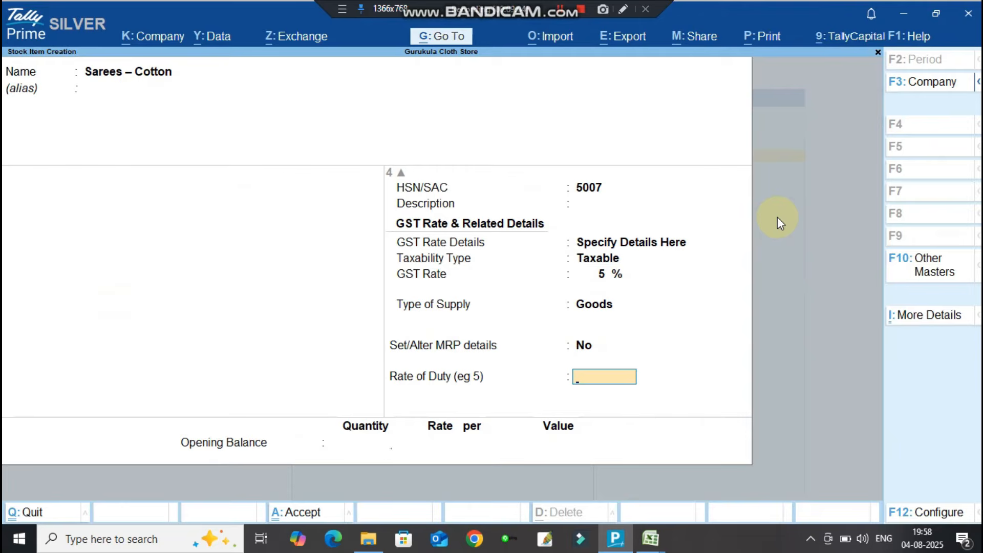
key(Return)
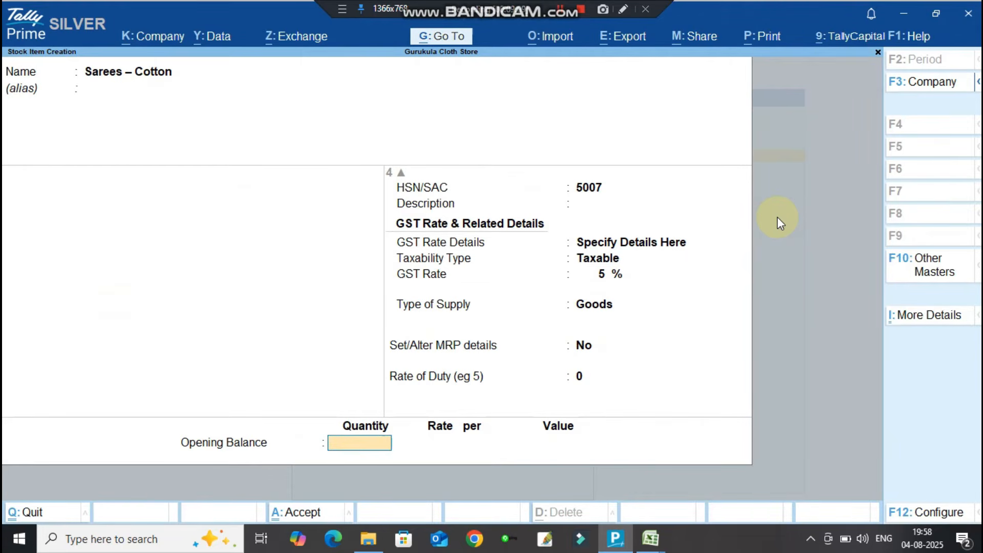
Review the item's group, units and GST details, keeping HSN 5007 and 5% Taxable Goods.
key(BackSpace)
key(BackSpace)
key(BackSpace)
key(BackSpace)
key(BackSpace)
key(BackSpace)
key(BackSpace)
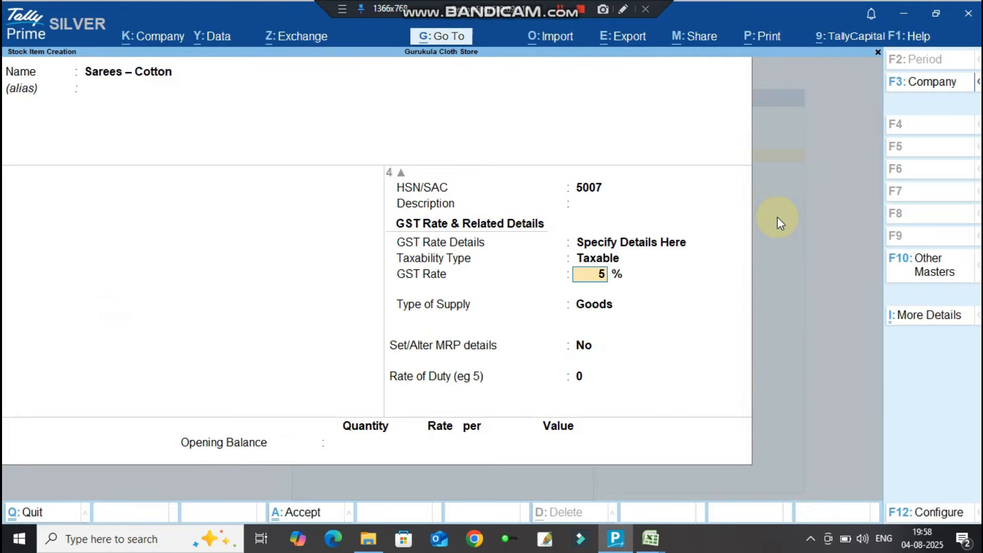
key(BackSpace)
key(BackSpace)
key(BackSpace)
key(BackSpace)
key(BackSpace)
key(BackSpace)
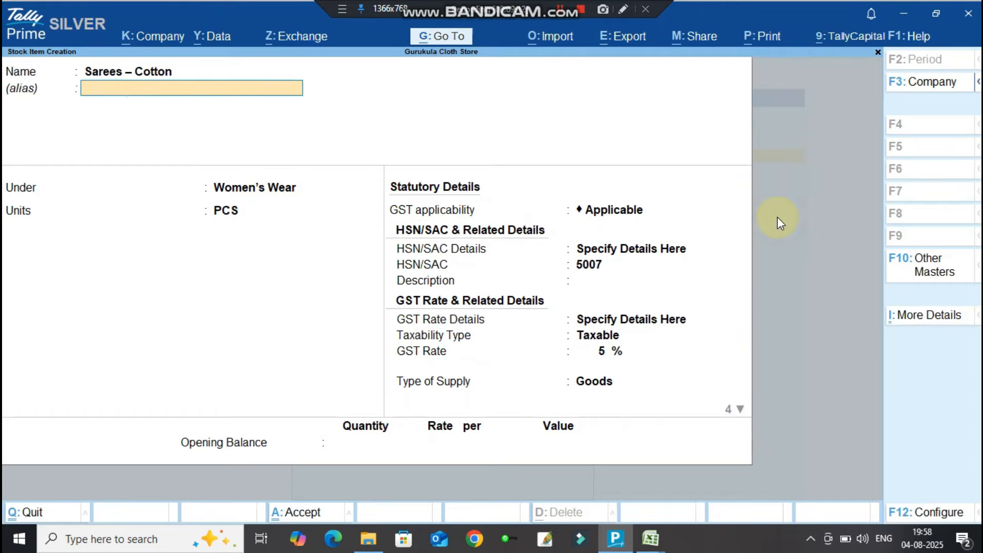
key(Return)
key(Return)
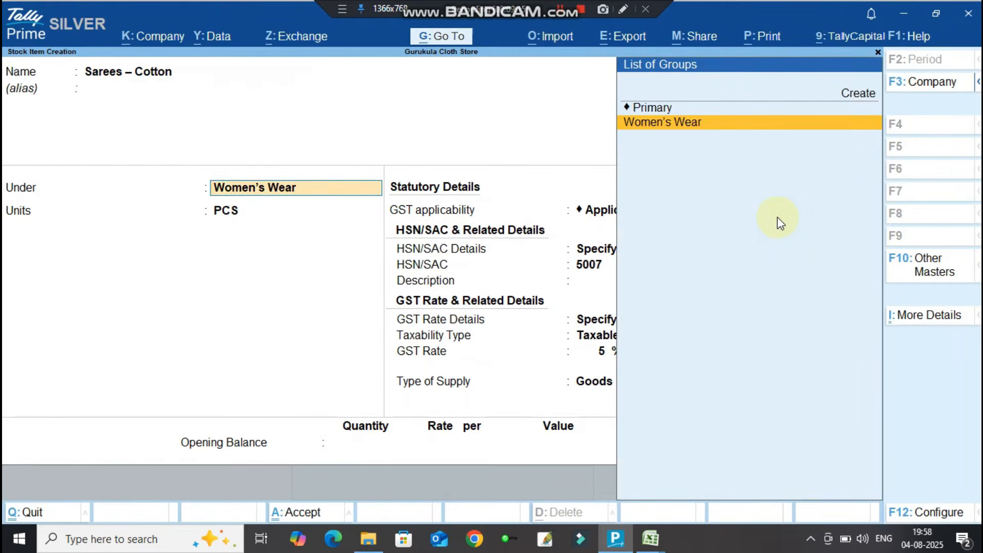
key(Return)
key(Return)
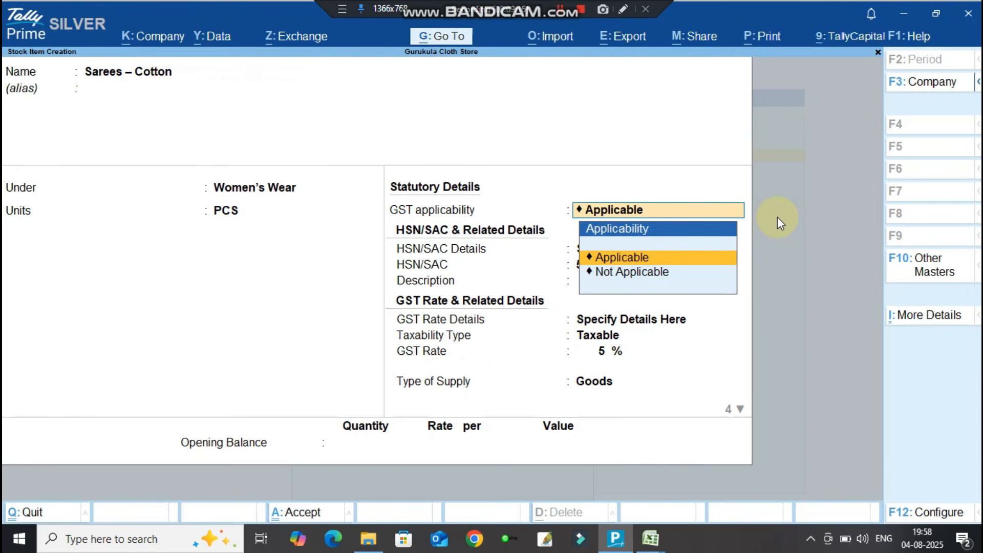
key(Return)
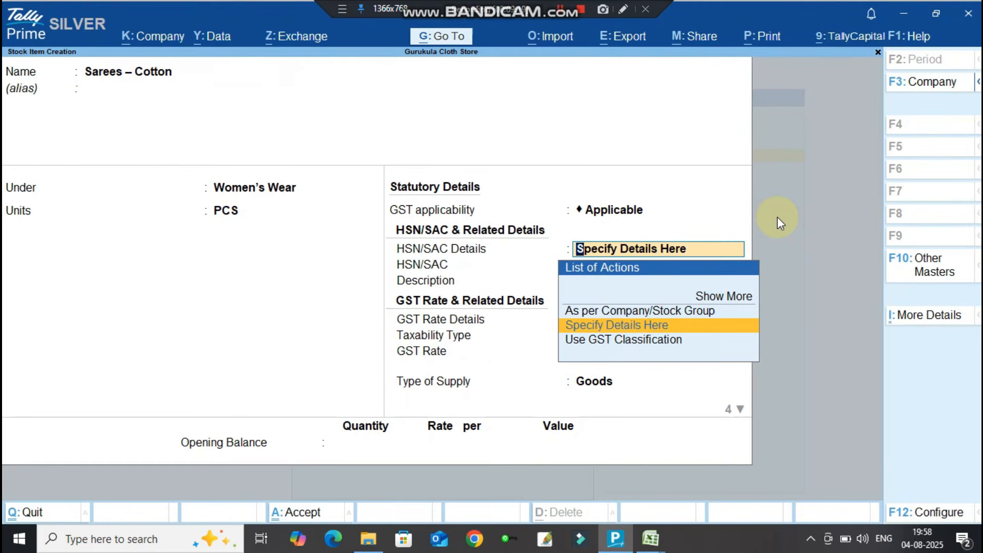
key(Return)
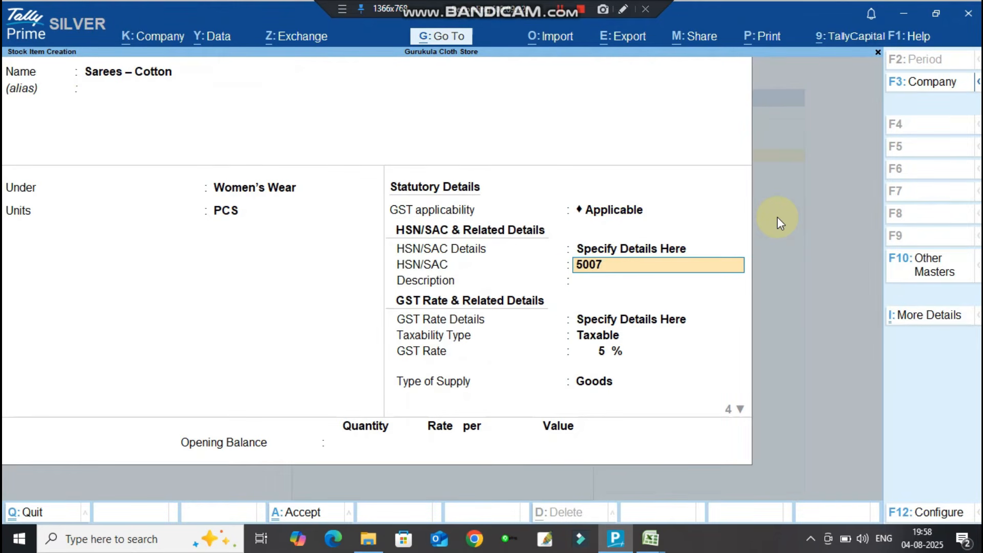
key(Return)
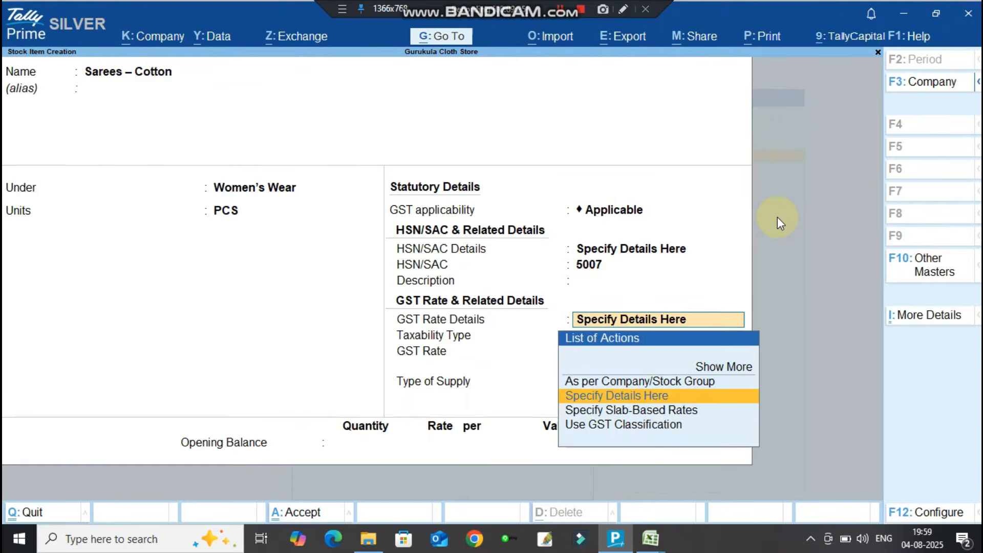
key(Return)
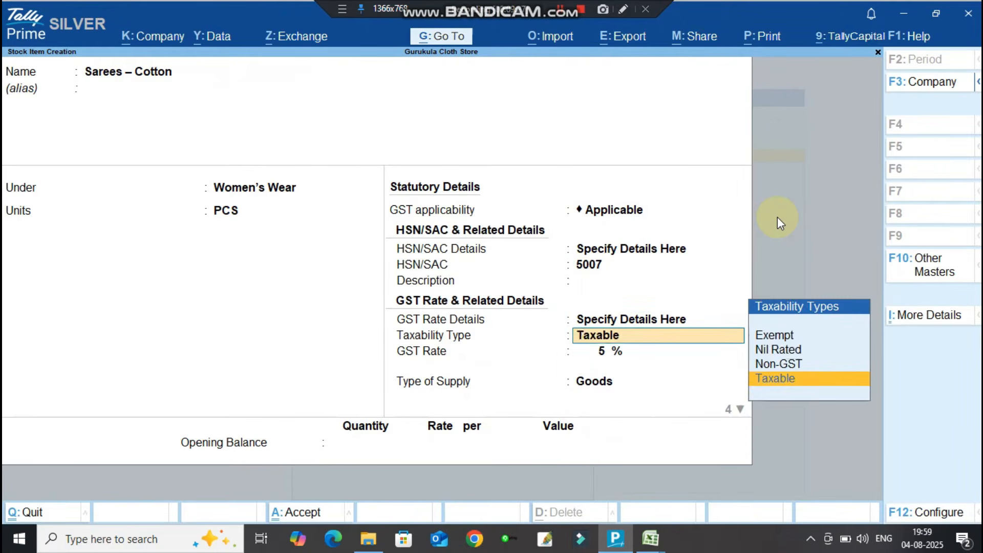
key(Return)
key(Return)
key(Return)
key(Return)
key(Return)
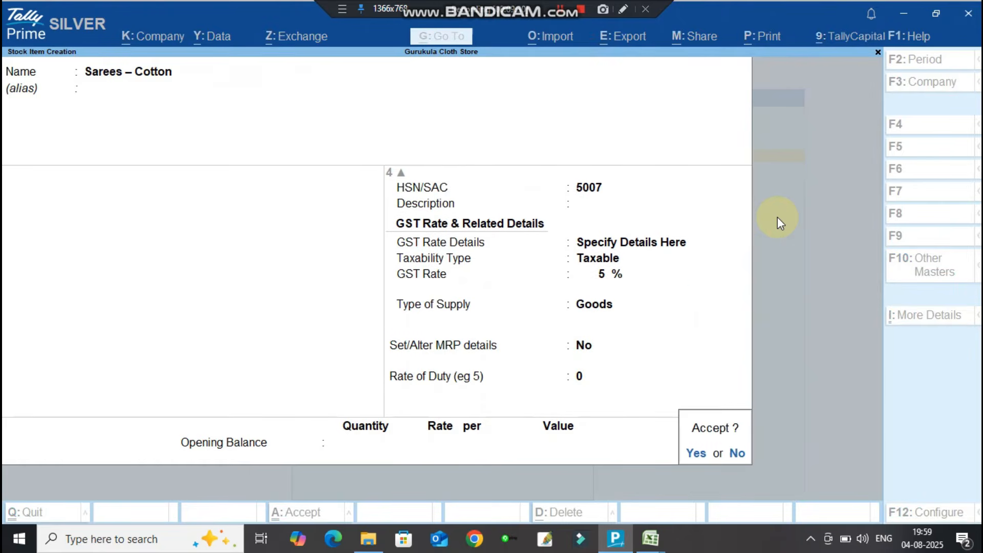
key(Return)
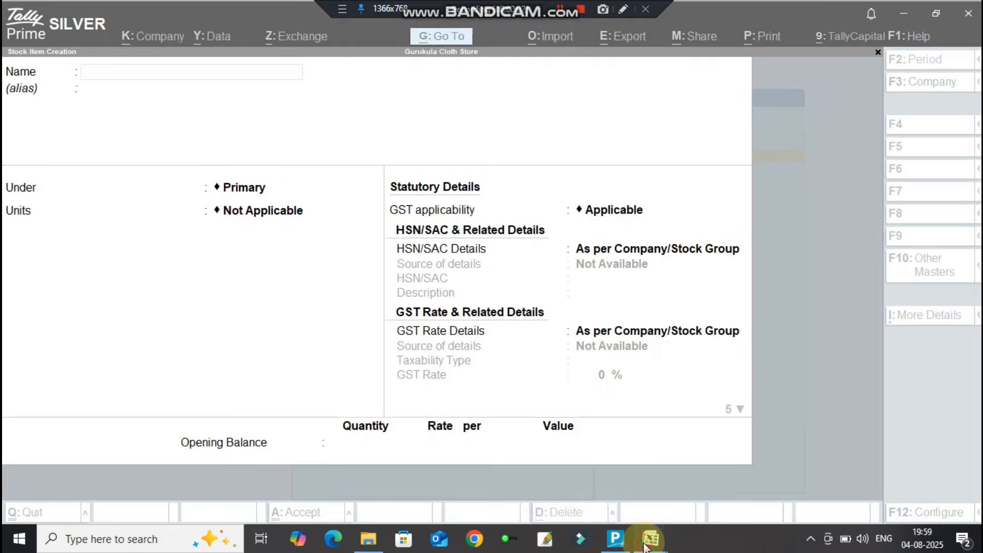
Clear the copy marquee in the StockItem workbook, then exit Stock Item Creation to the Gateway of Tally.
mouse_move(646, 536)
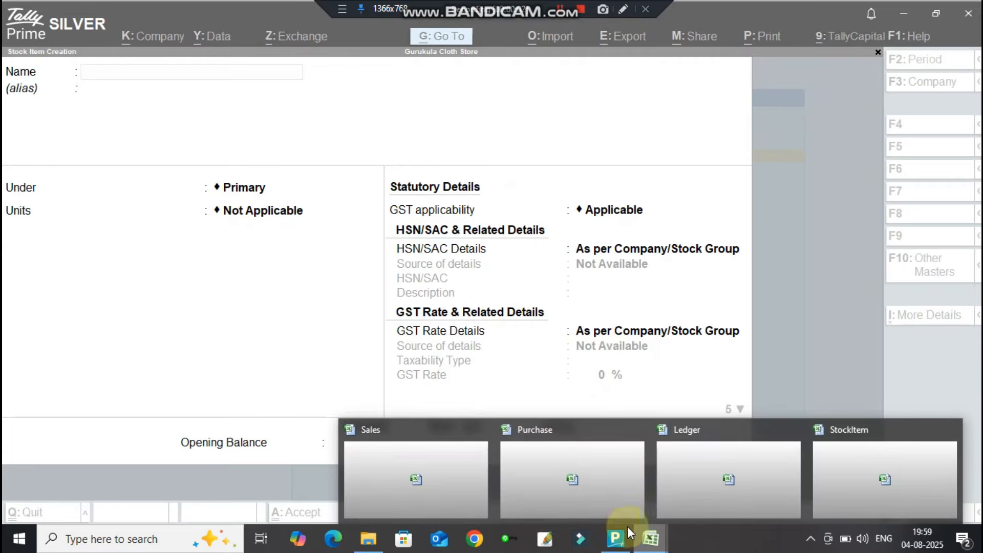
click(830, 482)
key(Escape)
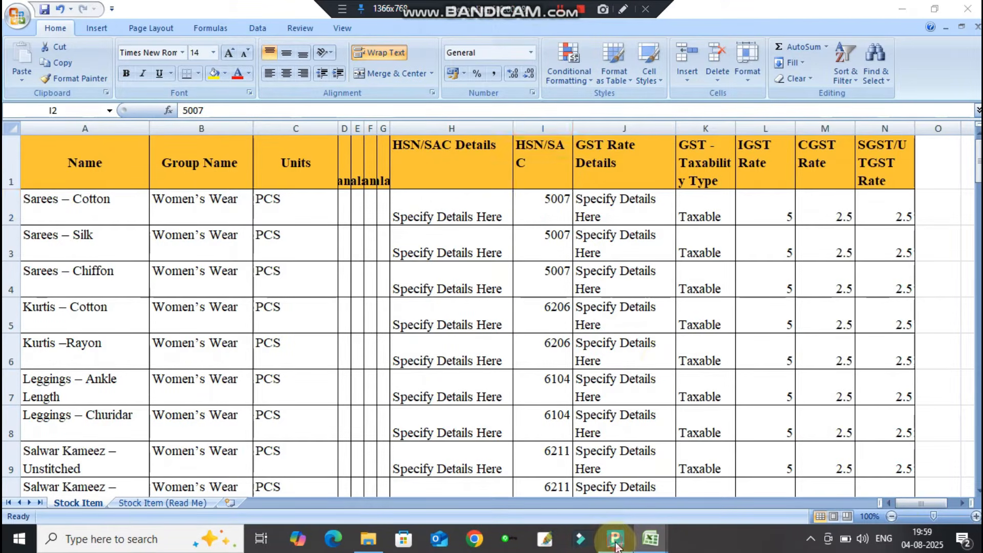
click(615, 538)
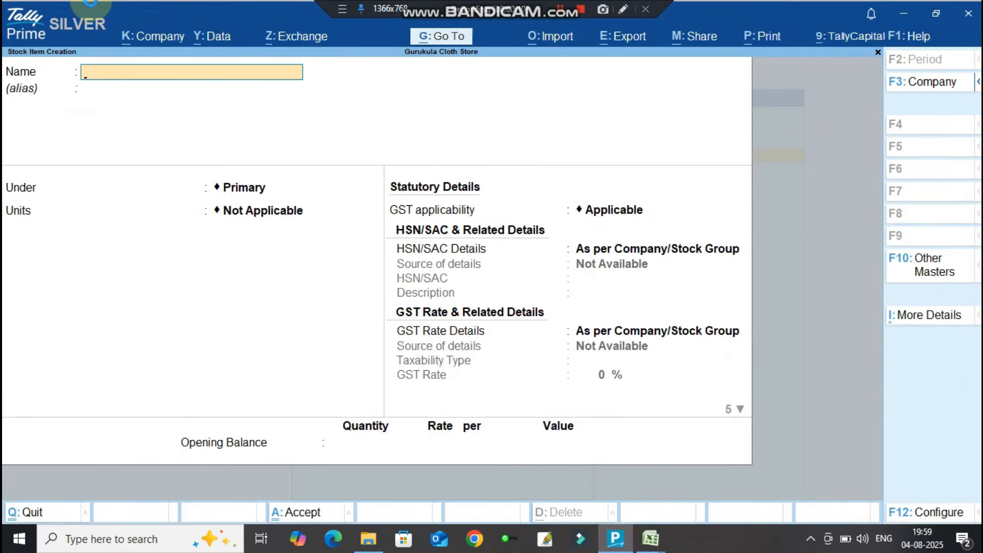
key(Escape)
key(Escape)
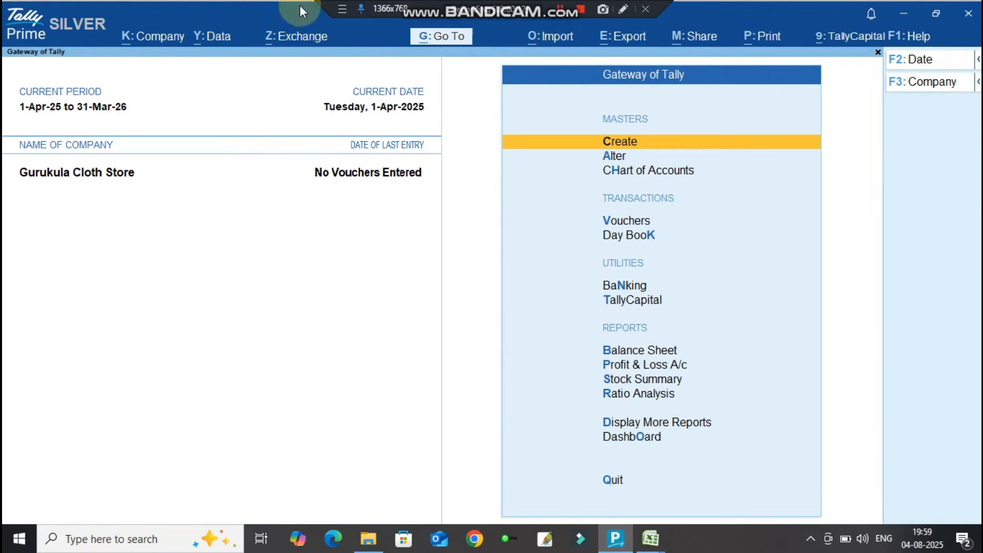
Start a masters import from StockItem.xlsx, Stock Item worksheet, using the Default Template.
click(549, 38)
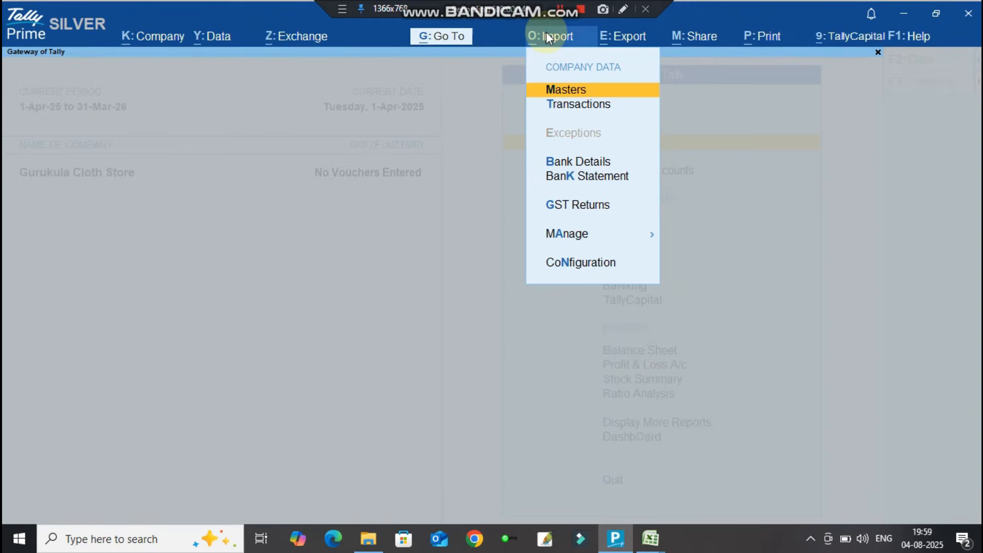
key(Return)
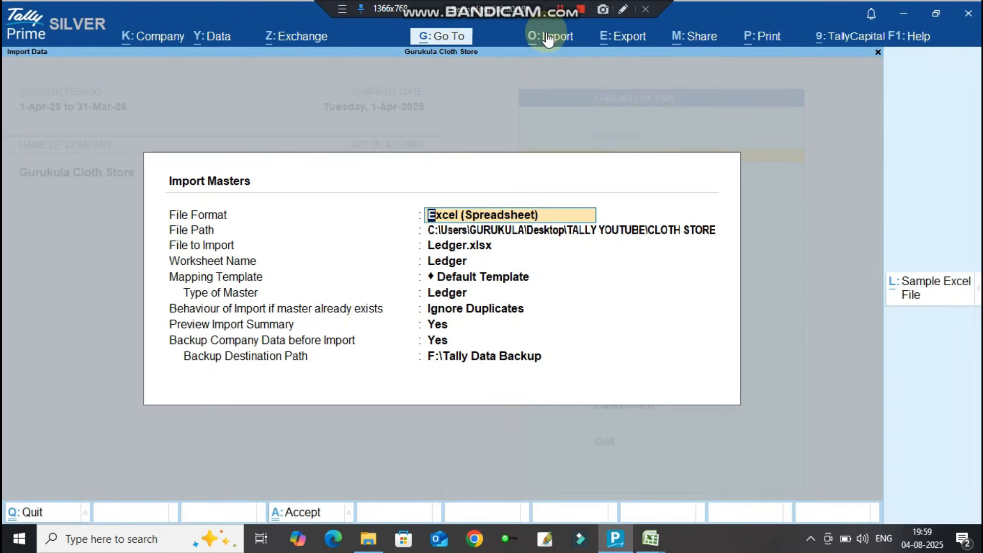
key(Return)
key(Return)
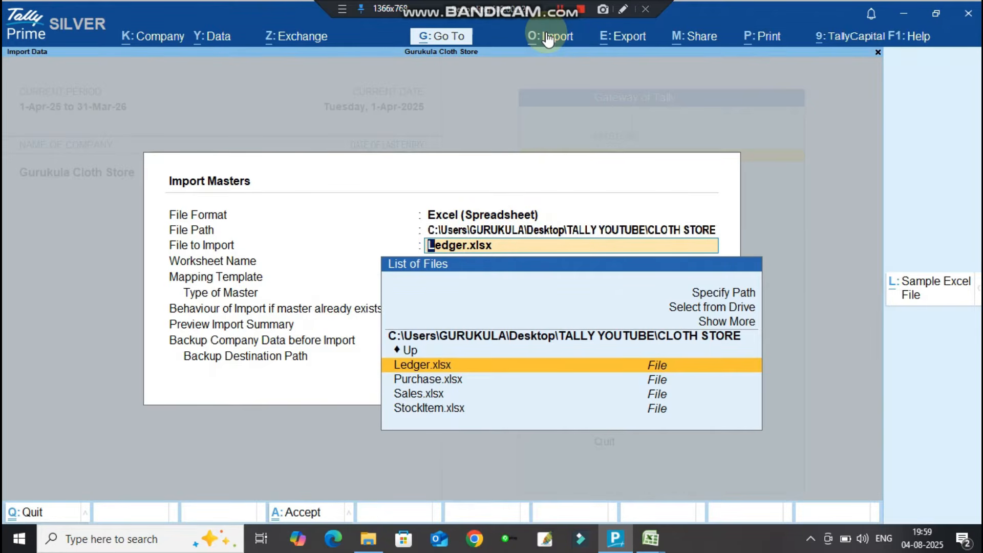
key(Down)
key(Down)
key(Down)
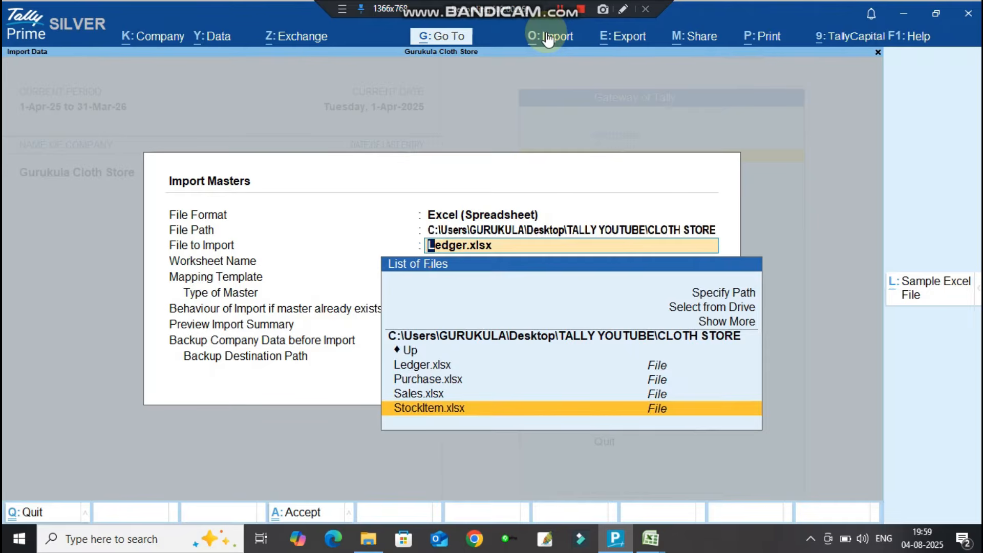
key(Return)
key(Return)
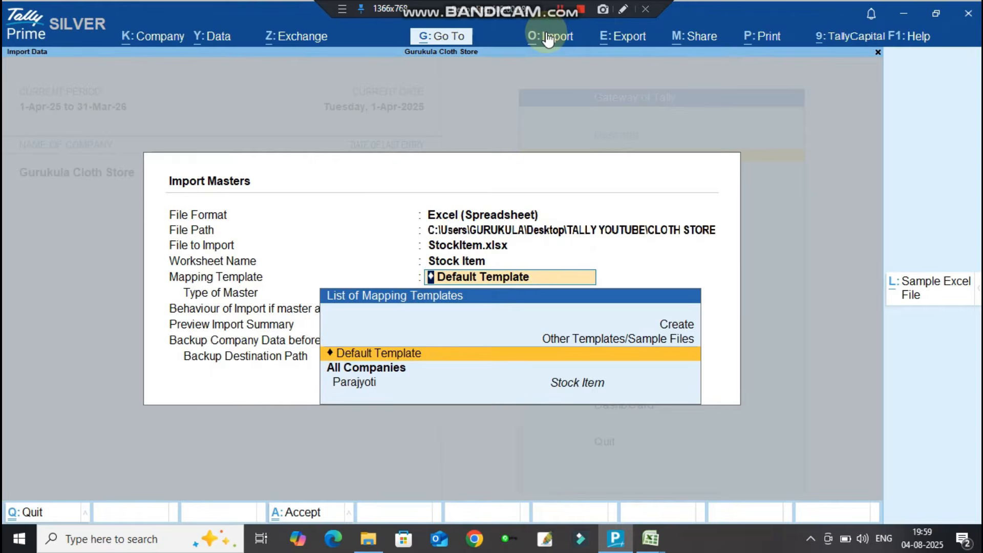
key(Return)
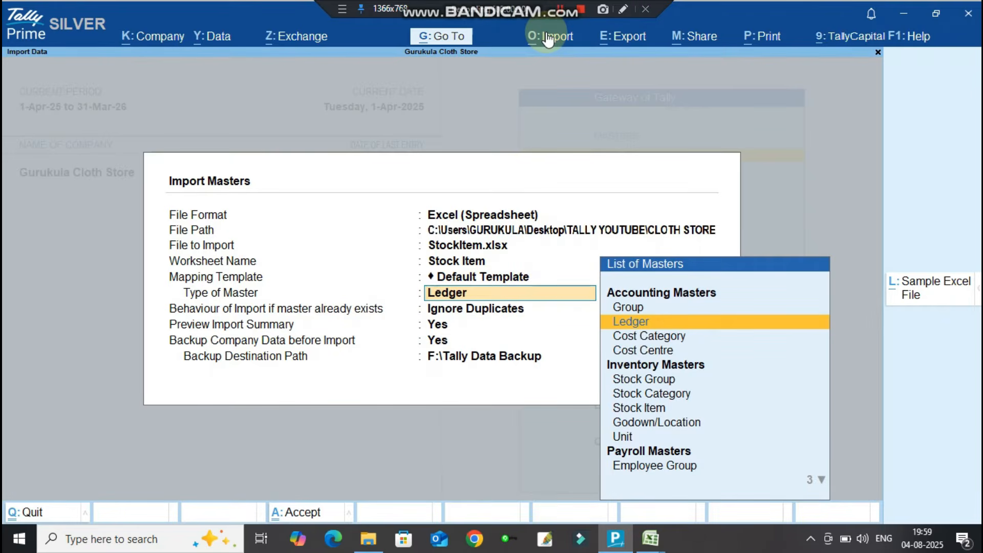
key(Return)
Set master type Stock Item, ignore duplicates, keep preview on and accept the backup path.
key(BackSpace)
key(Down)
key(Down)
key(Down)
key(Down)
key(Down)
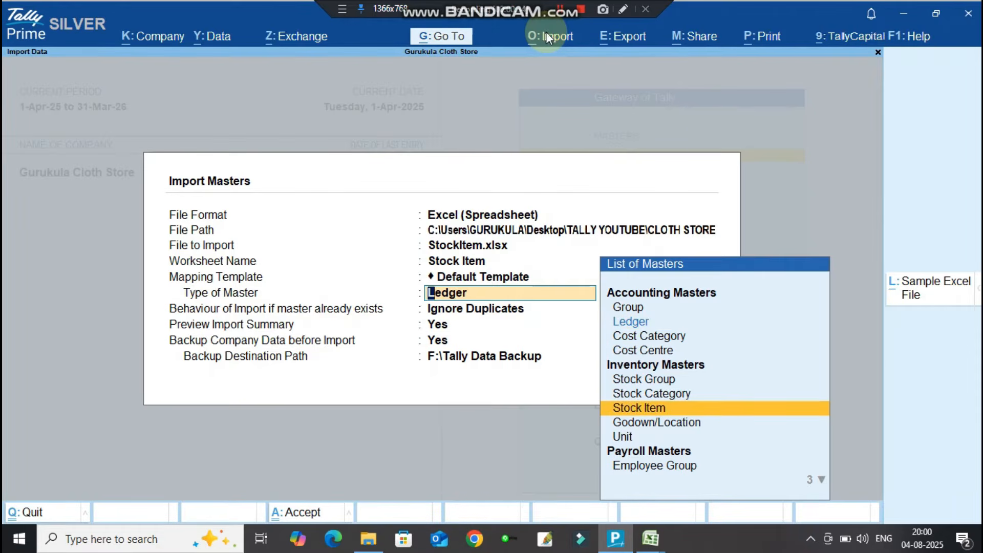
key(Return)
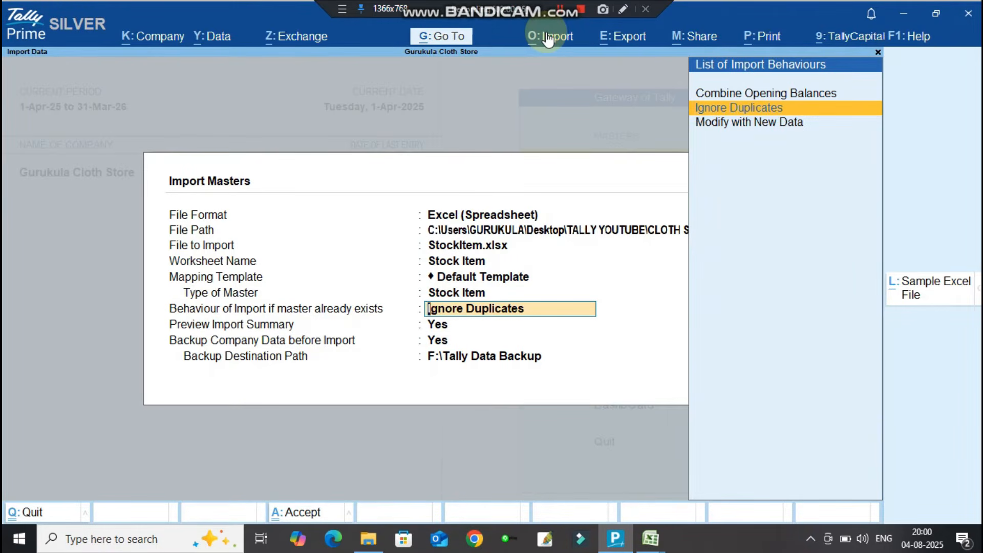
key(Return)
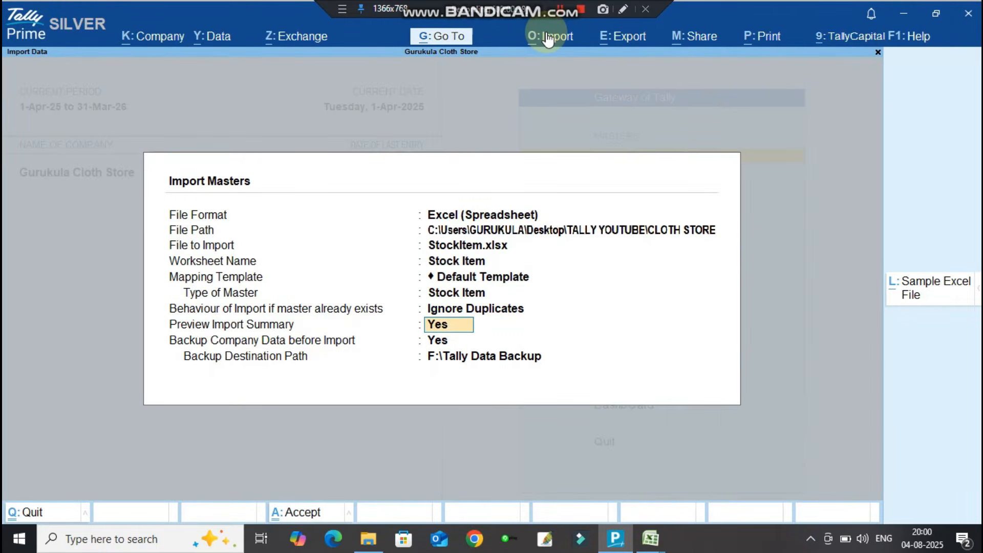
key(Return)
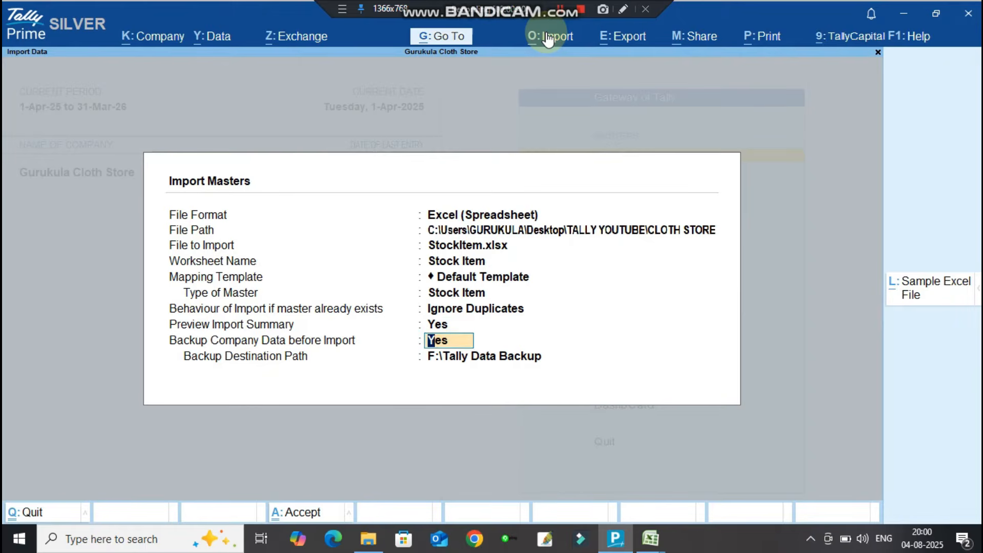
key(Return)
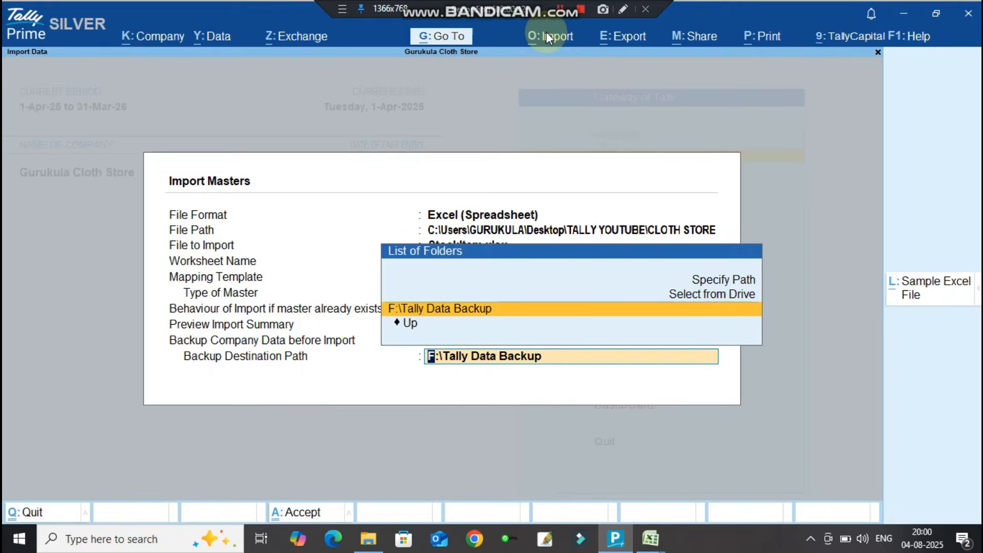
key(Return)
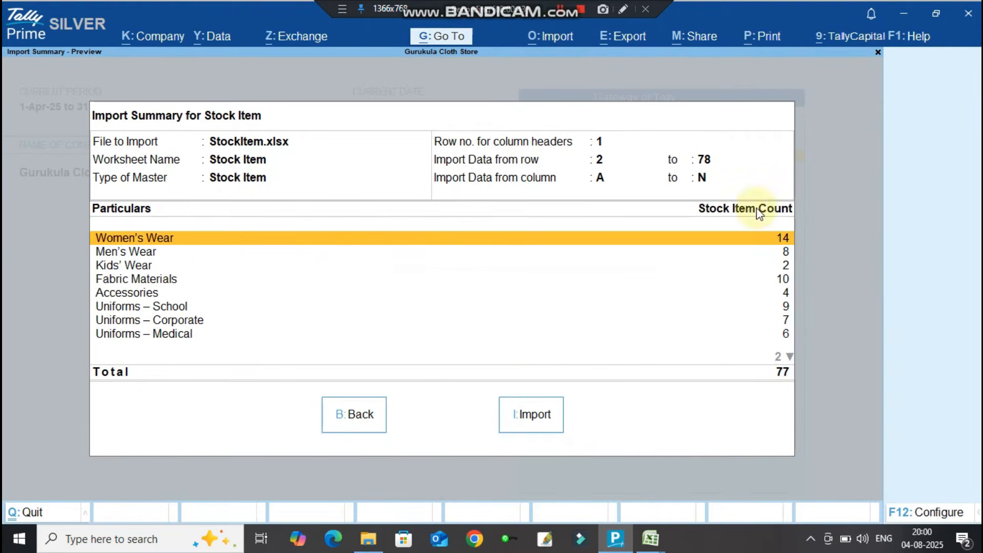
Run the stock item import overwriting the backup, then open exceptions for missing referenced masters.
click(539, 410)
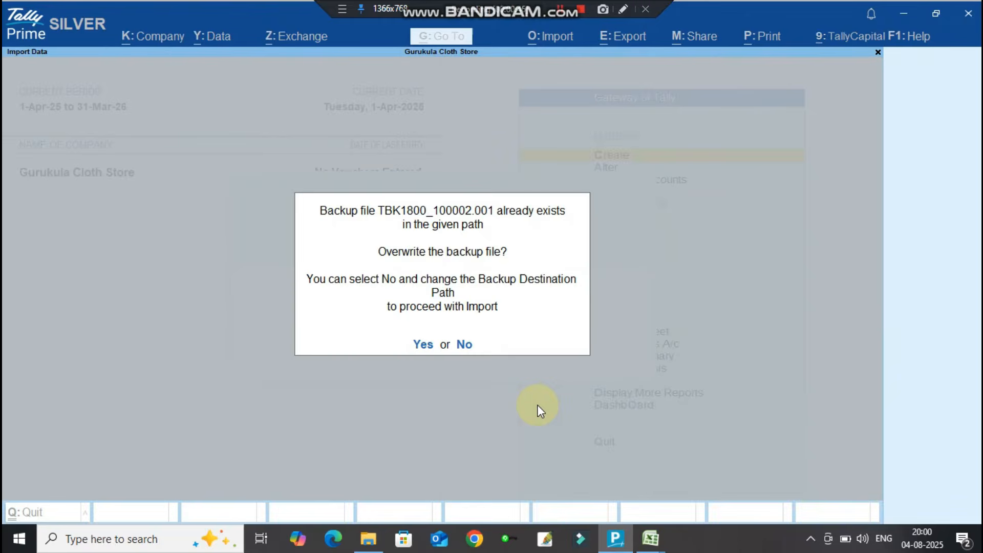
key(y)
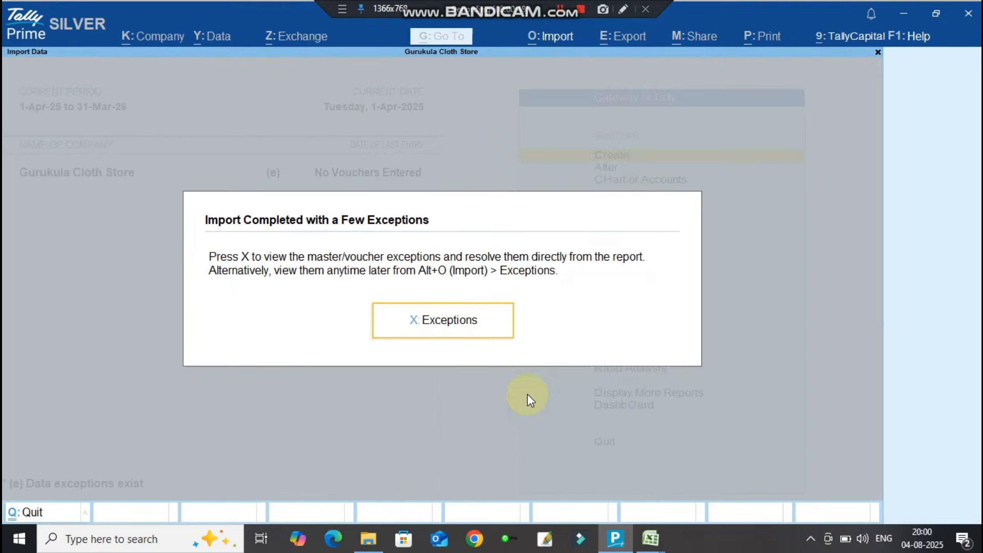
click(441, 320)
key(Down)
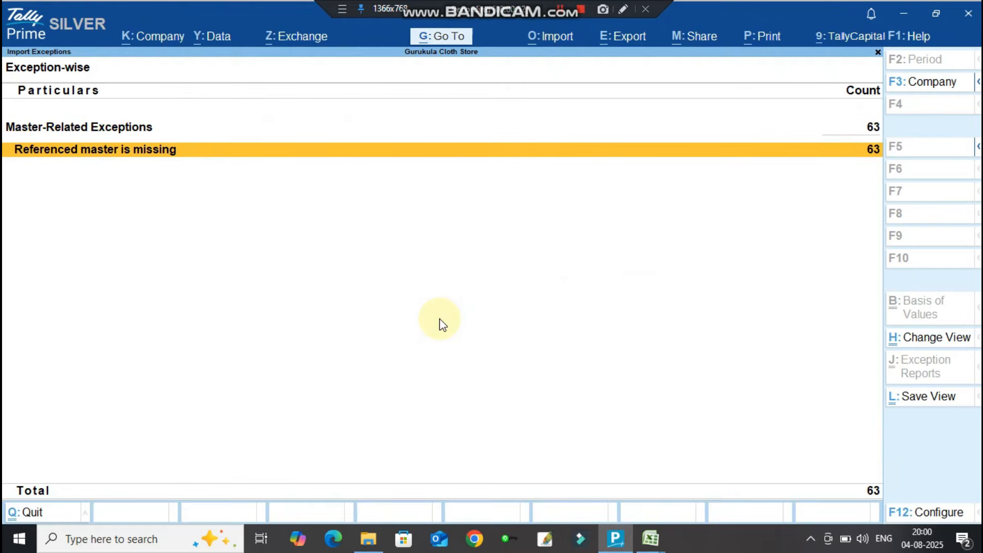
key(Return)
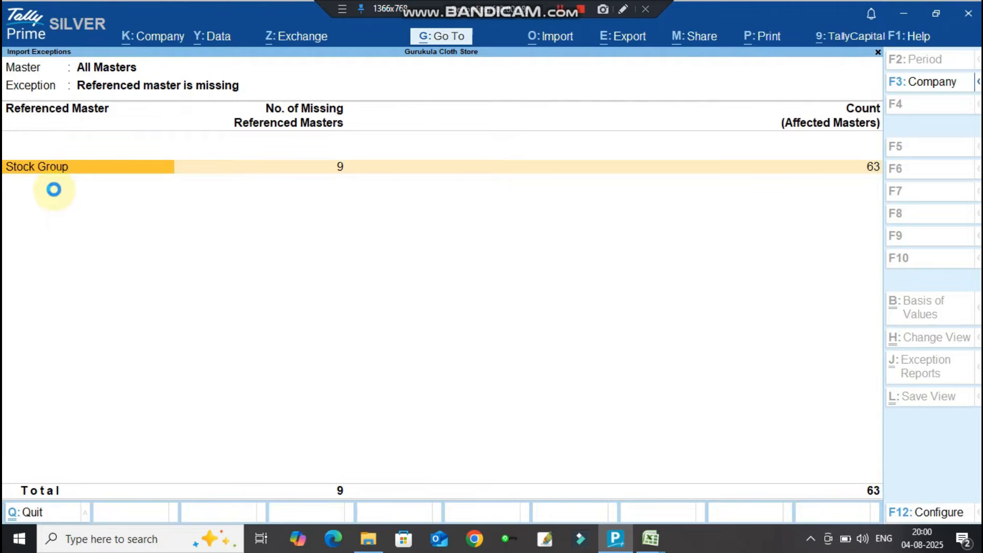
Create the Accessories, Fabric Materials, Designer Wear – Men and Uniforms – Medical stock groups under Primary.
key(Return)
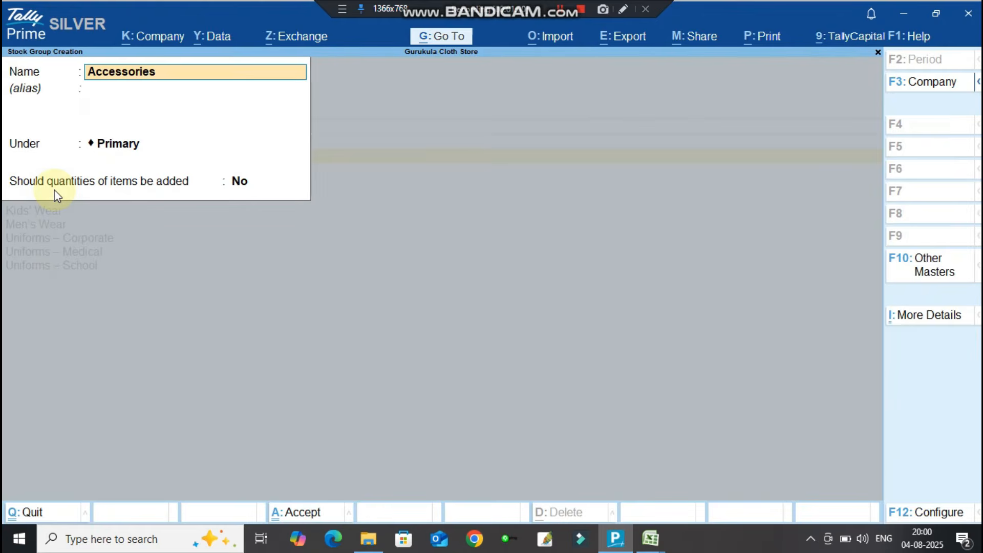
key(Return)
key(Return)
text(y)
key(Return)
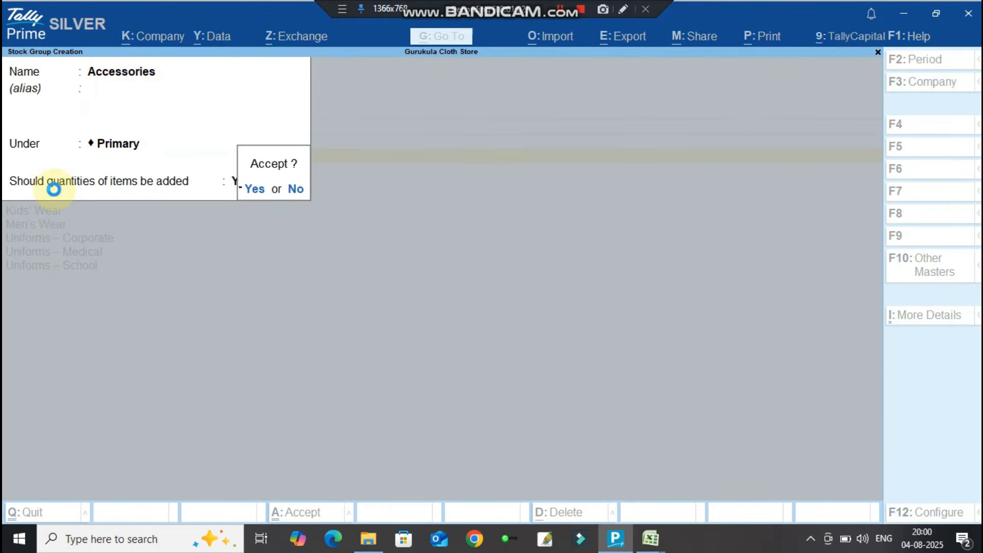
key(Return)
key(Return)
key(Return)
key(Return)
key(Return)
text(y)
key(Return)
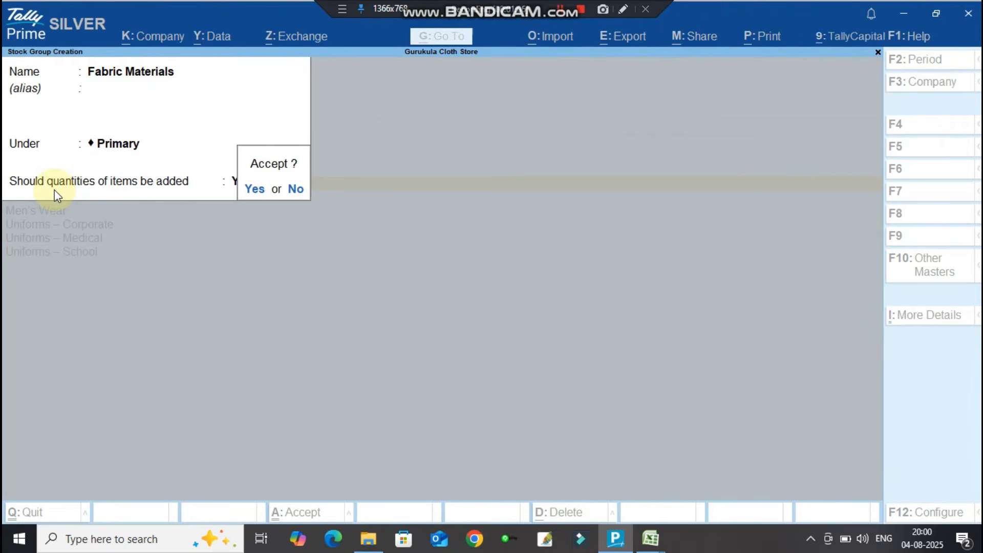
key(Return)
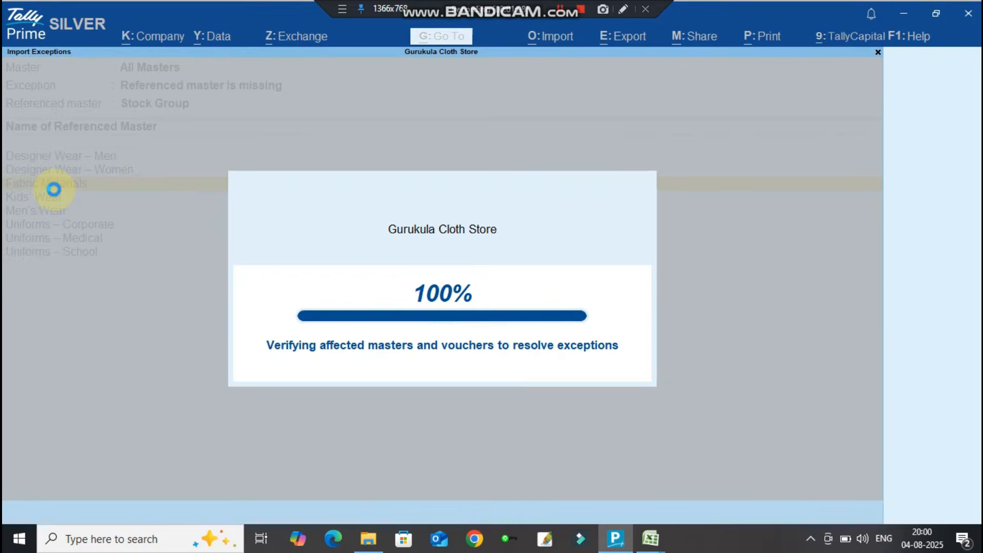
key(Return)
key(Return)
key(Return)
text(y)
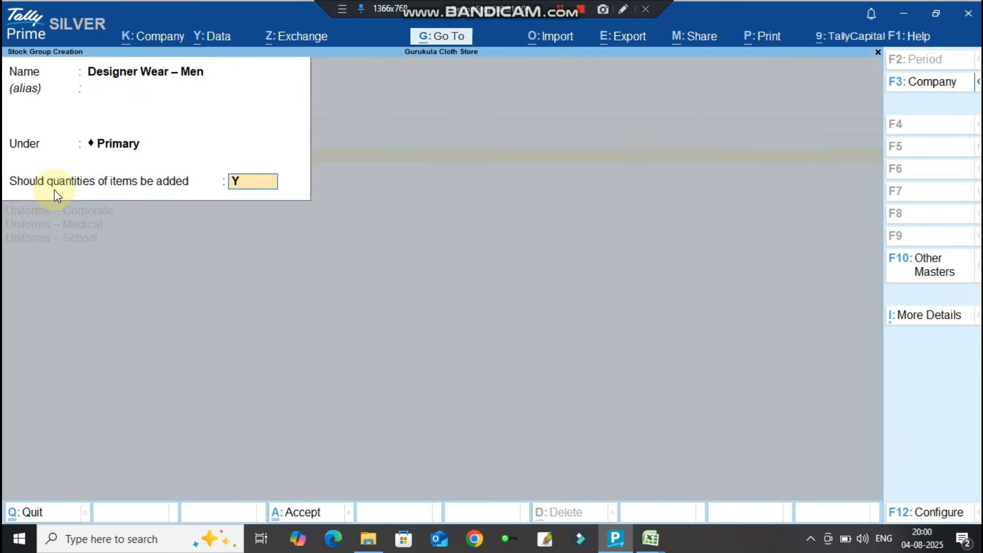
key(Return)
key(Return)
key(Return)
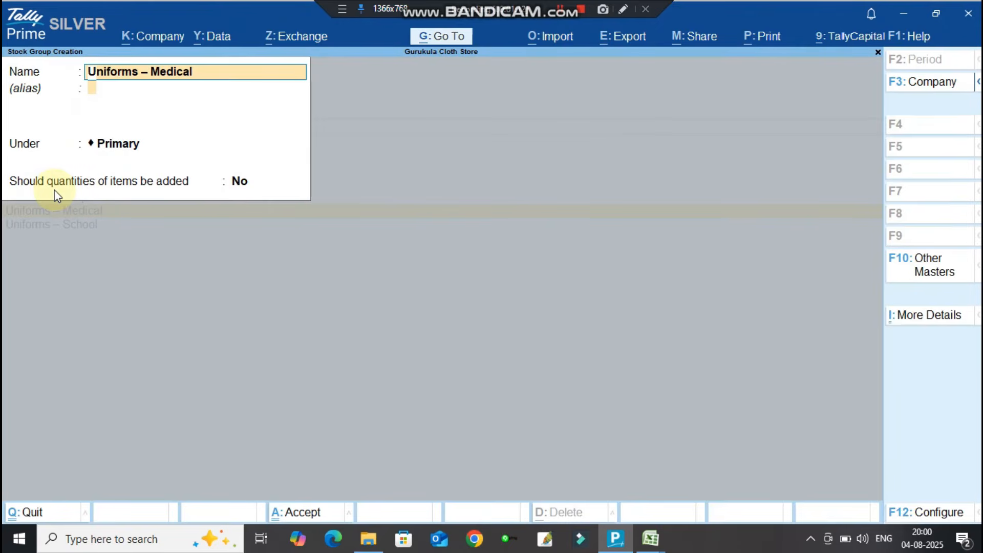
key(Return)
key(Return)
key(Return)
key(Return)
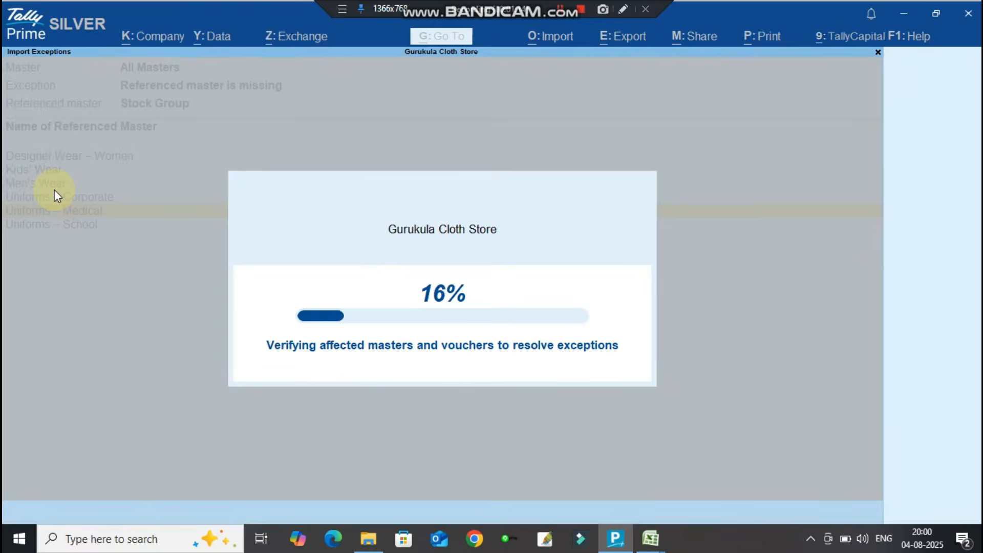
Create Uniforms – Corporate, Kids' Wear and the remaining groups through Designer Wear – Women, then exit exceptions.
key(Return)
key(Return)
key(Return)
text(y)
key(Return)
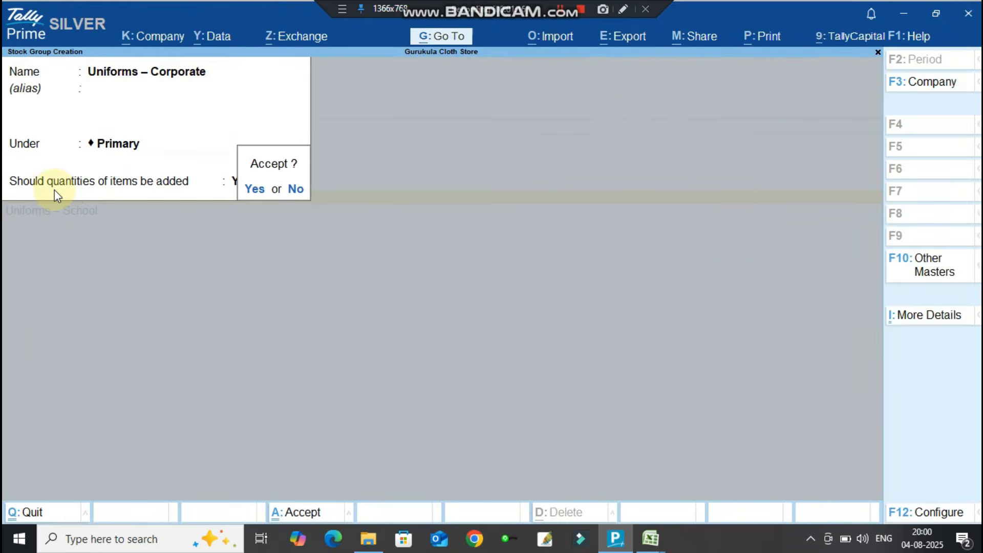
key(Return)
key(Return)
key(Return)
key(Return)
text(y)
key(Return)
key(Return)
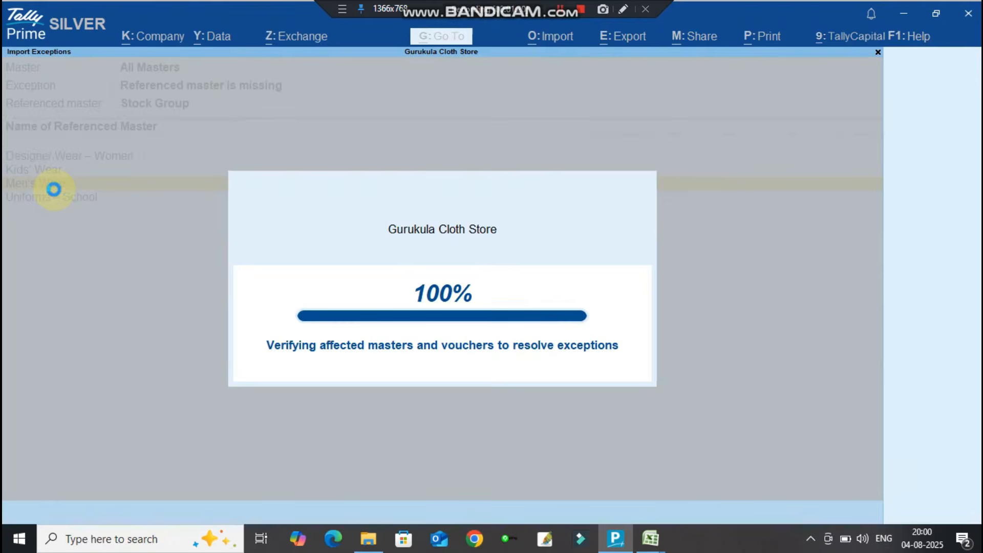
key(Return)
key(Return)
key(Return)
text(y)
key(Return)
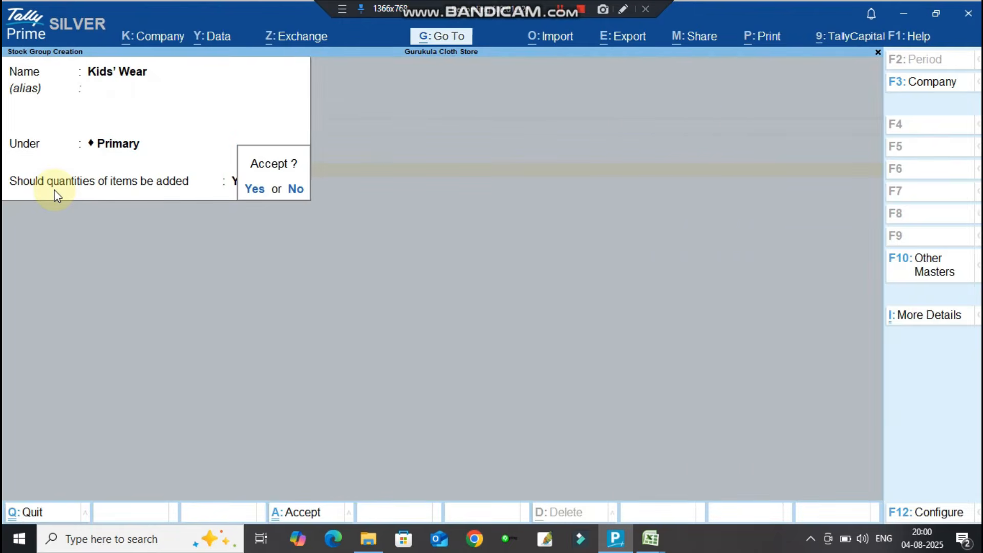
key(Return)
key(Return)
key(Return)
key(Return)
text(y)
key(Return)
key(Return)
key(Return)
key(Return)
key(Return)
text(y)
key(Return)
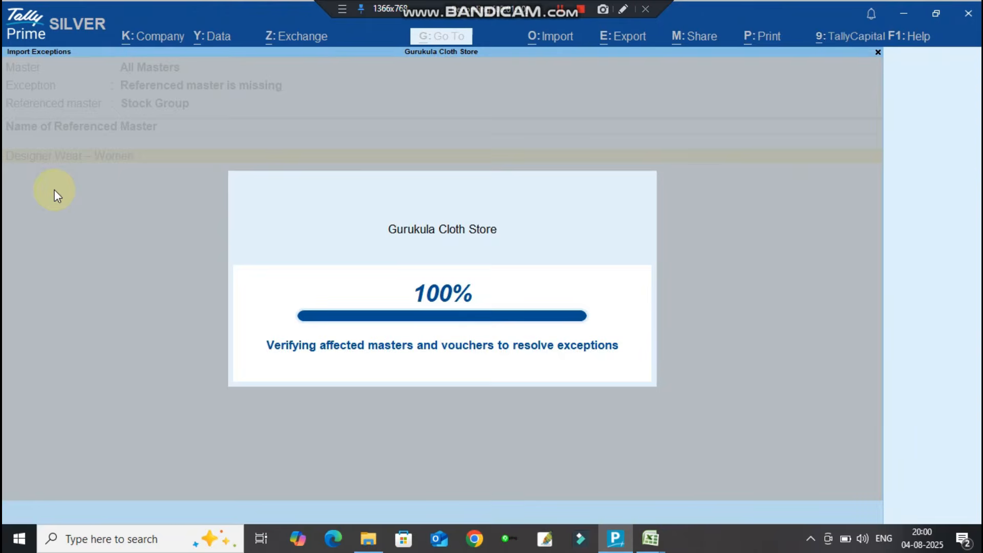
key(F1)
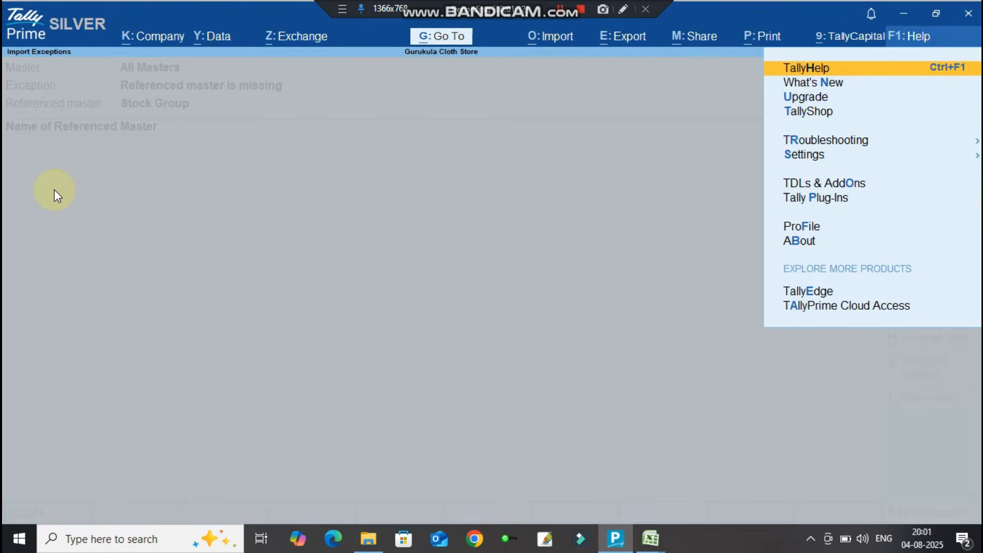
key(Escape)
key(Escape)
key(Escape)
key(Escape)
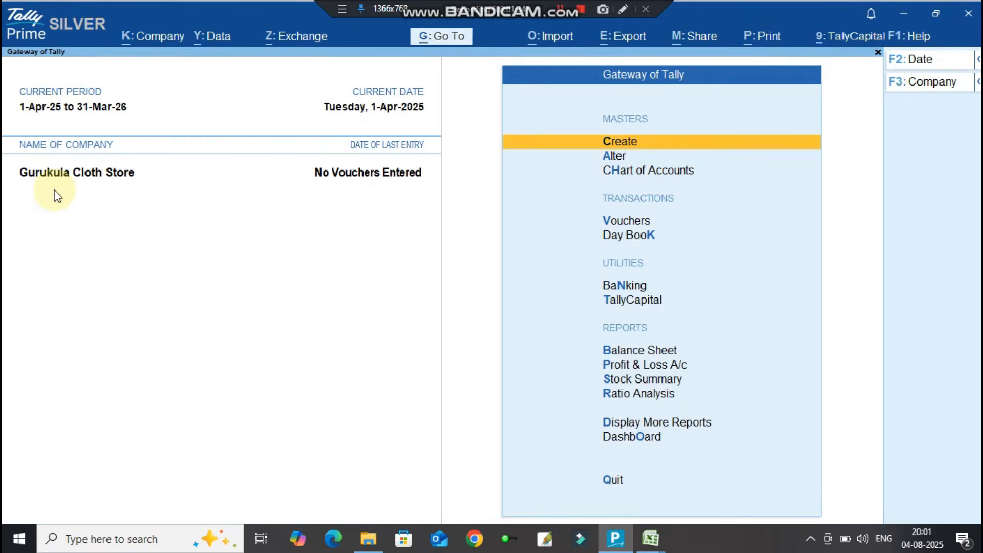
key(Down)
key(Return)
key(Down)
key(Down)
key(Down)
key(Down)
key(Down)
key(Down)
key(Return)
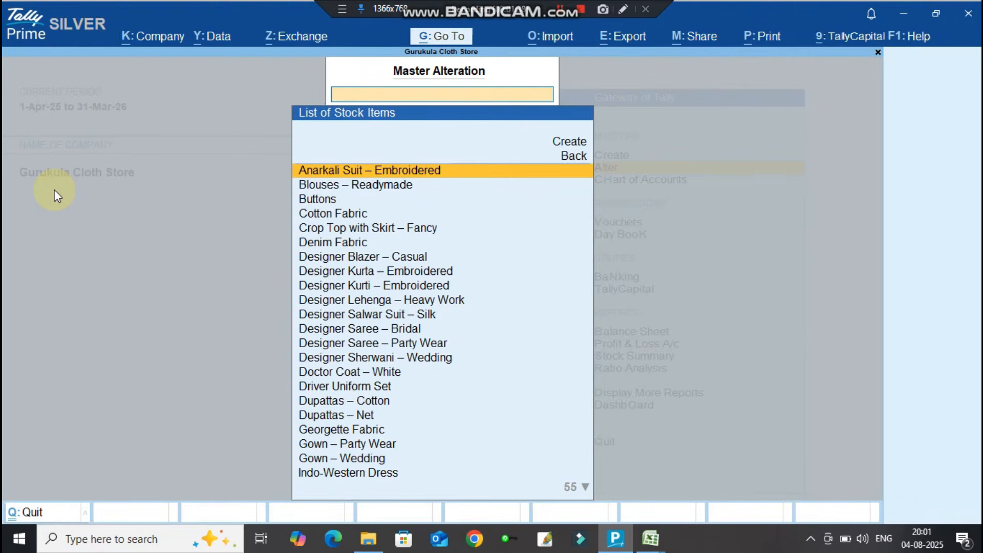
key(Down)
key(Down)
key(Down)
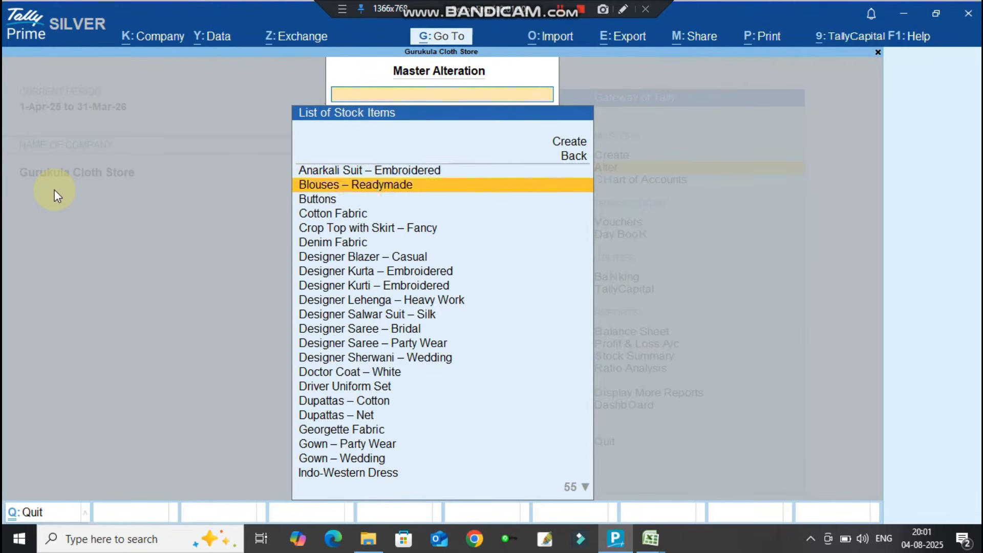
key(Return)
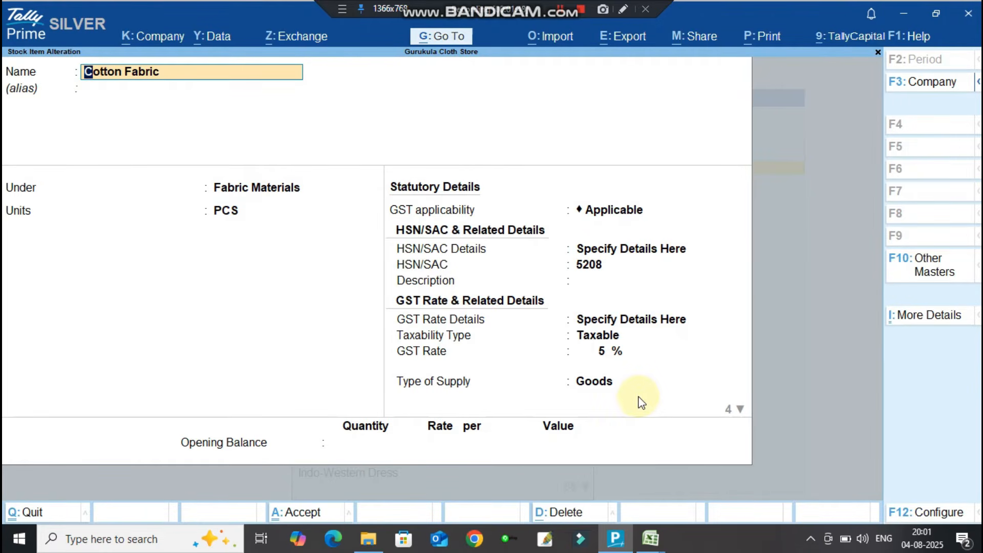
click(246, 191)
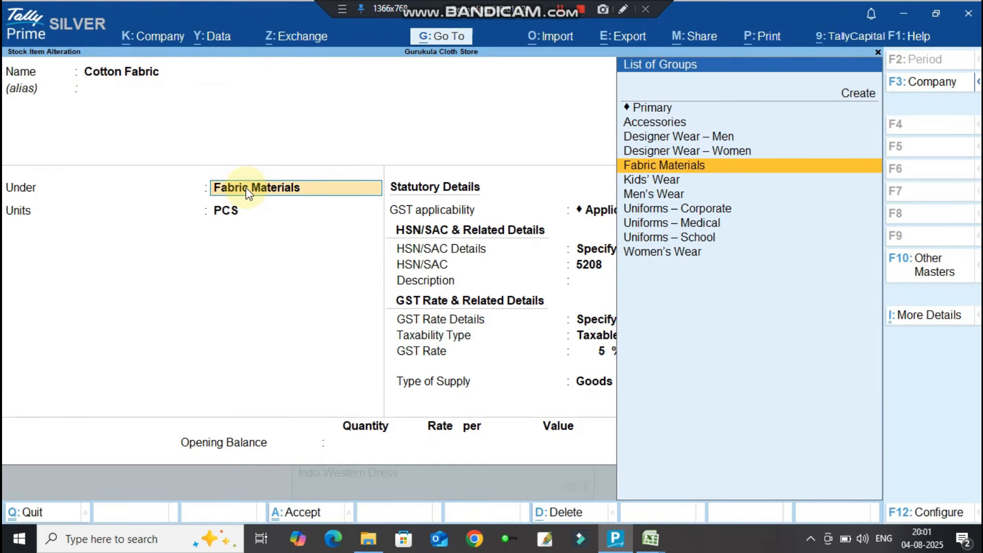
click(652, 251)
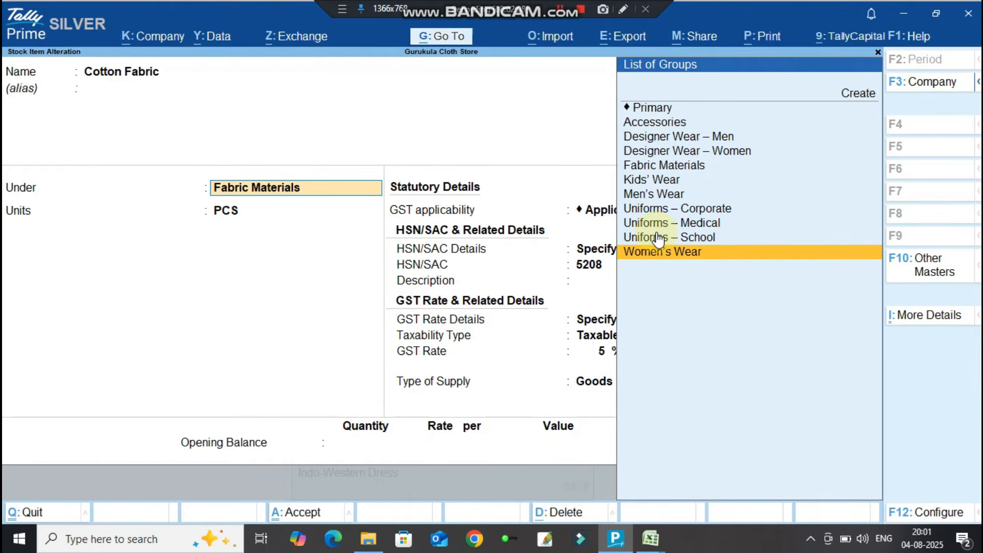
key(Escape)
key(y)
key(Escape)
key(Escape)
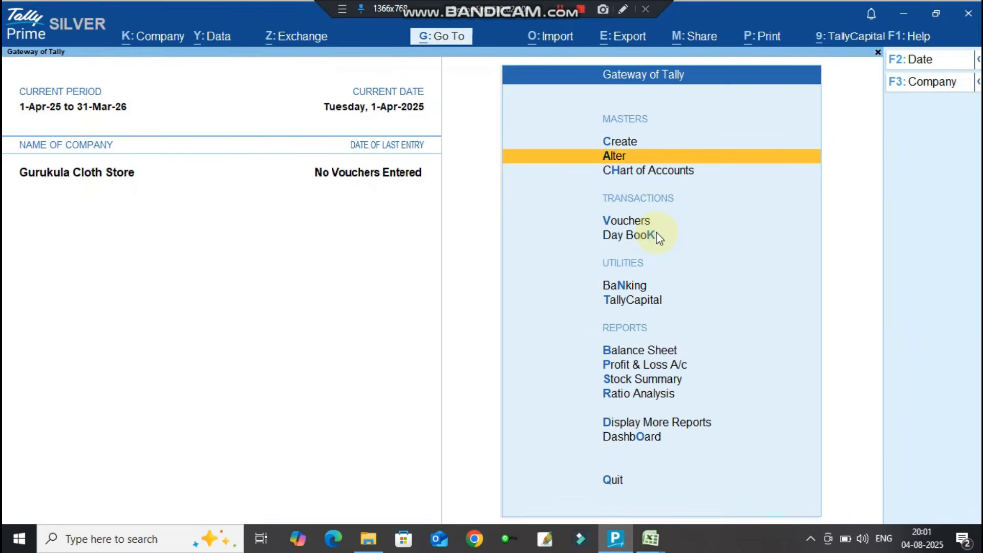
Open the List of Voucher Types for alteration.
key(Up)
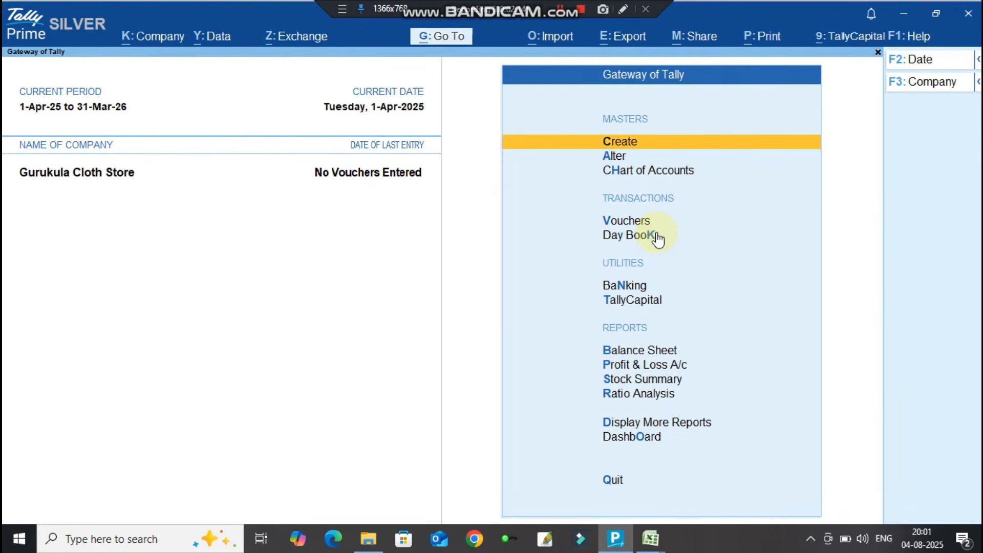
key(Down)
key(Return)
key(Down)
key(Down)
key(Down)
key(Return)
Change the Sales voucher type's numbering method to Manual and save it.
text(SALES)
key(Return)
key(Return)
key(Return)
key(Return)
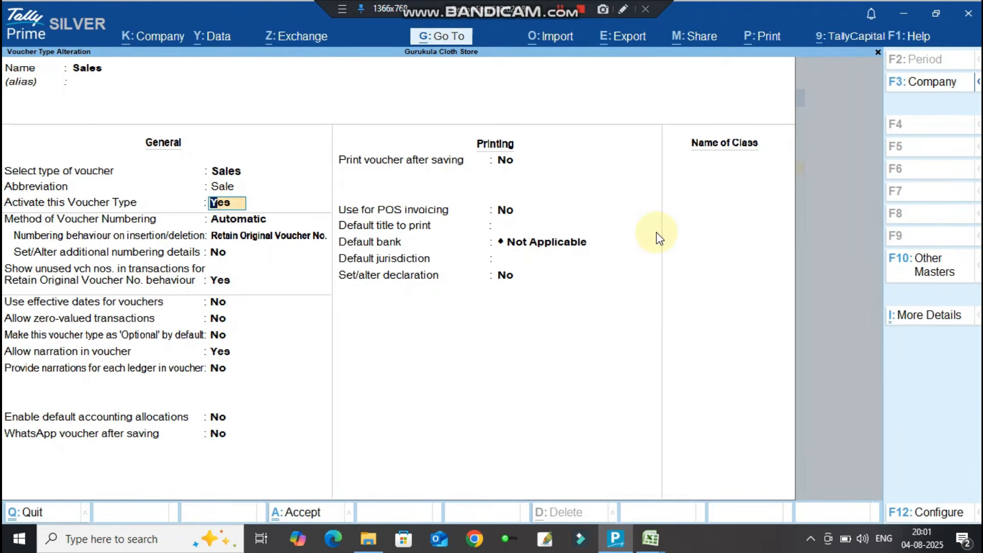
key(Return)
key(Down)
key(Down)
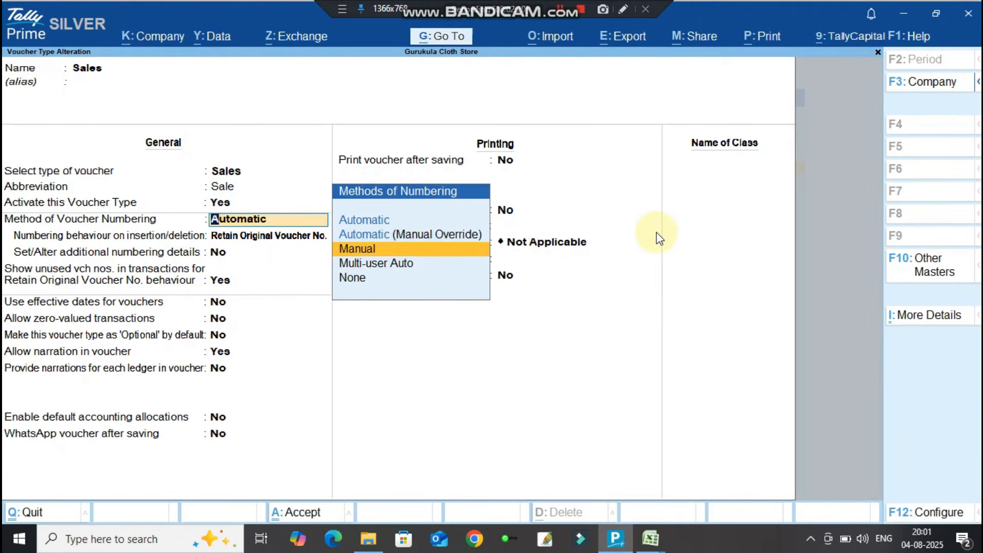
key(Return)
text(y)
key(Return)
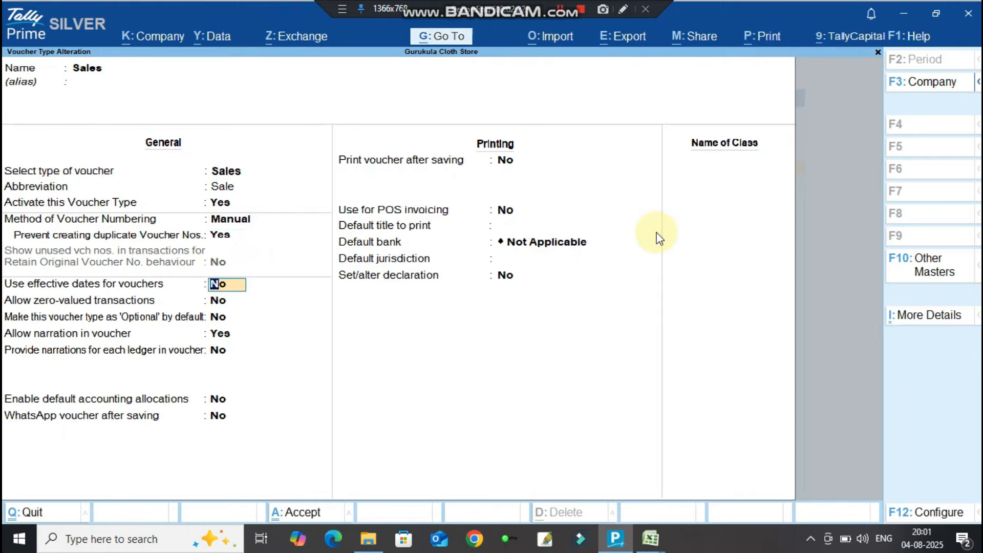
key(ctrl)
key(ctrl+a)
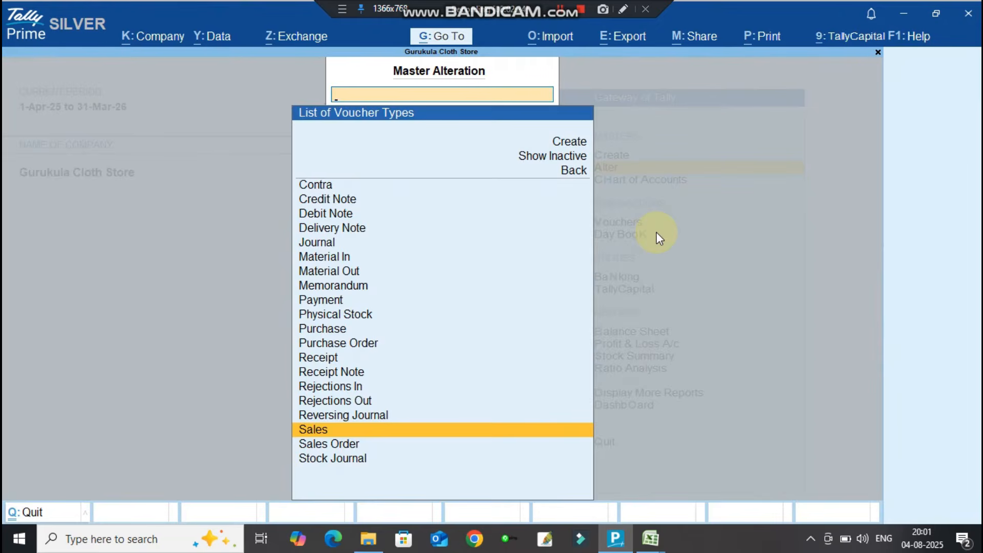
Change the Purchase voucher type's numbering to Manual, save, and return to the Gateway of Tally.
text(pu)
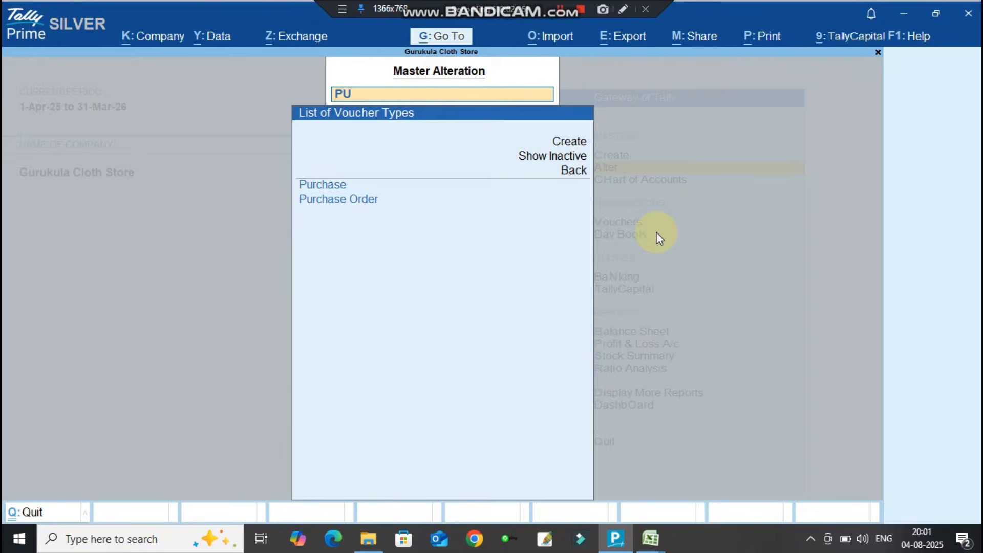
key(Return)
key(Return)
key(Return)
key(Down)
key(Down)
key(Return)
text(y)
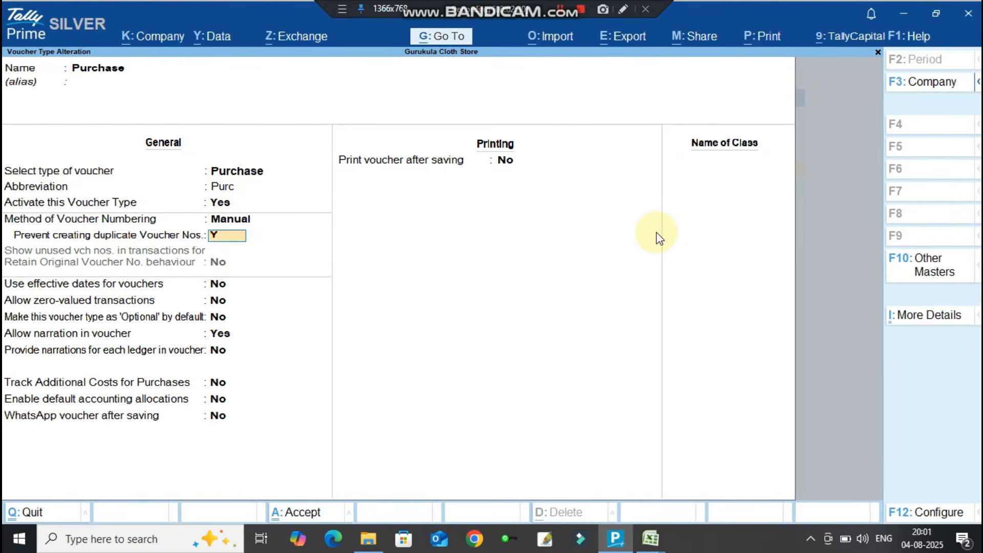
key(Return)
key(ctrl+a)
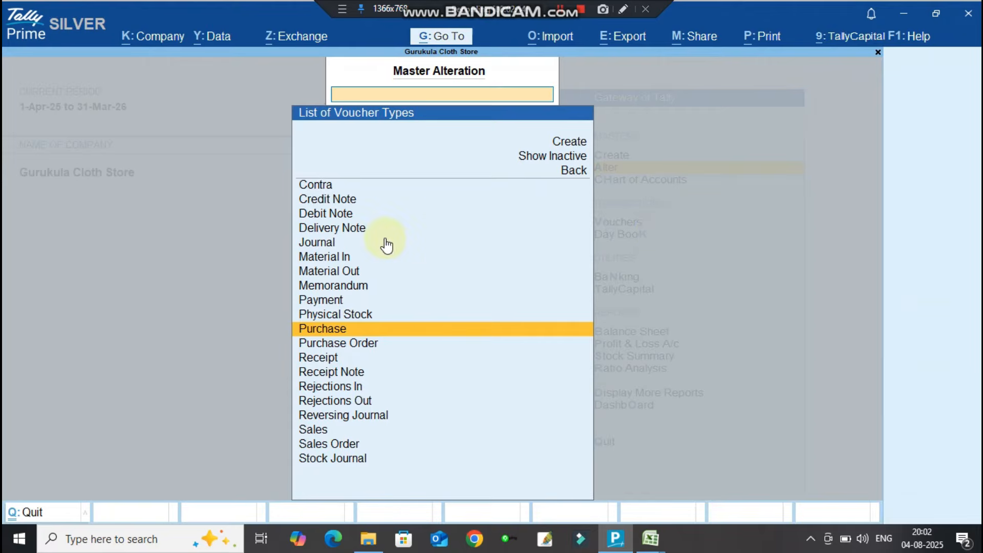
key(Escape)
key(Escape)
key(Escape)
key(Escape)
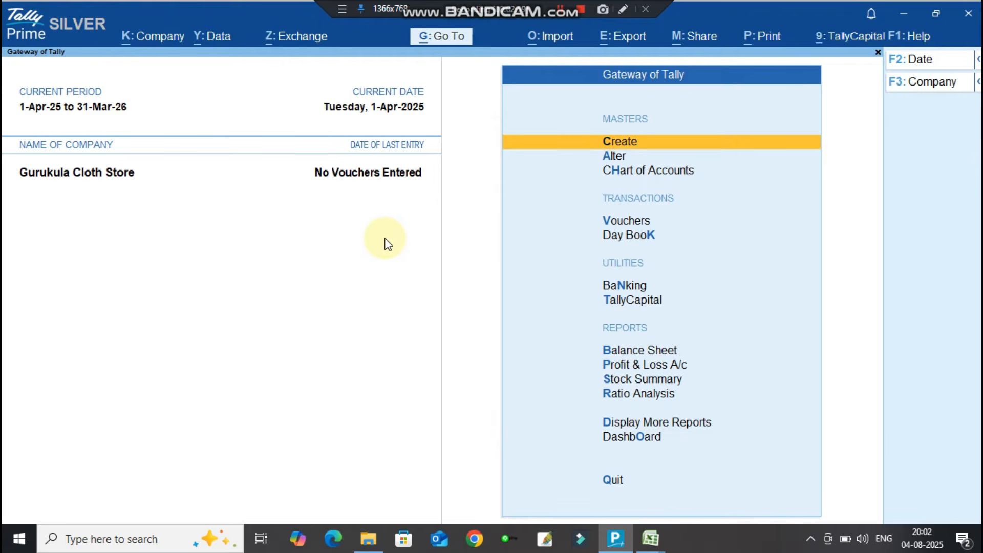
Start Sales voucher No. 1 dated 1-Apr-25 with reference number 1.
key(Down)
key(Down)
key(Down)
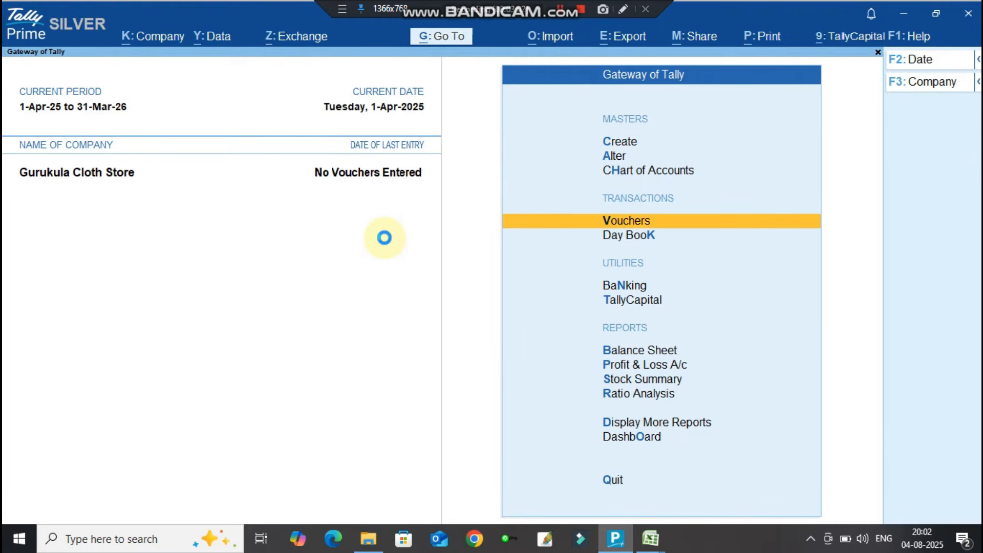
key(Return)
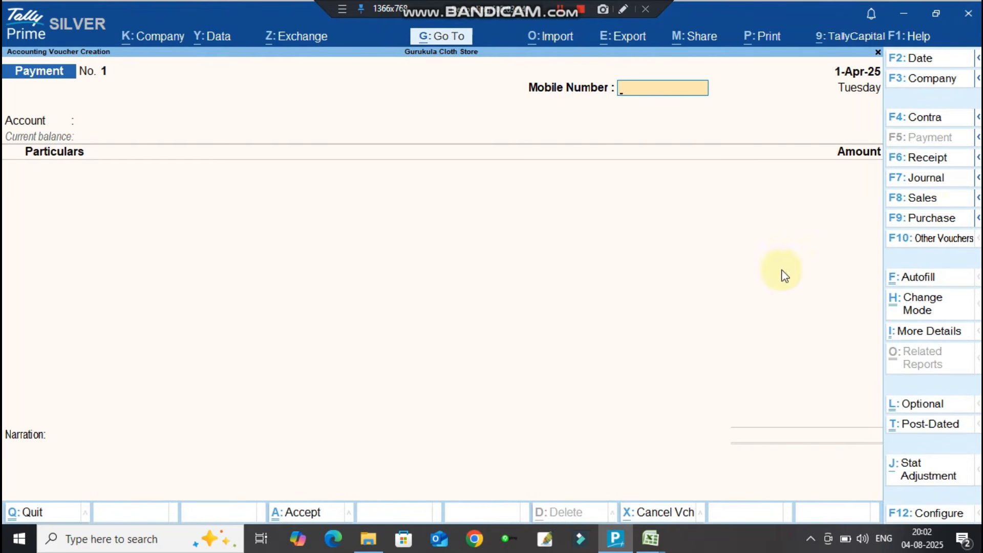
click(928, 201)
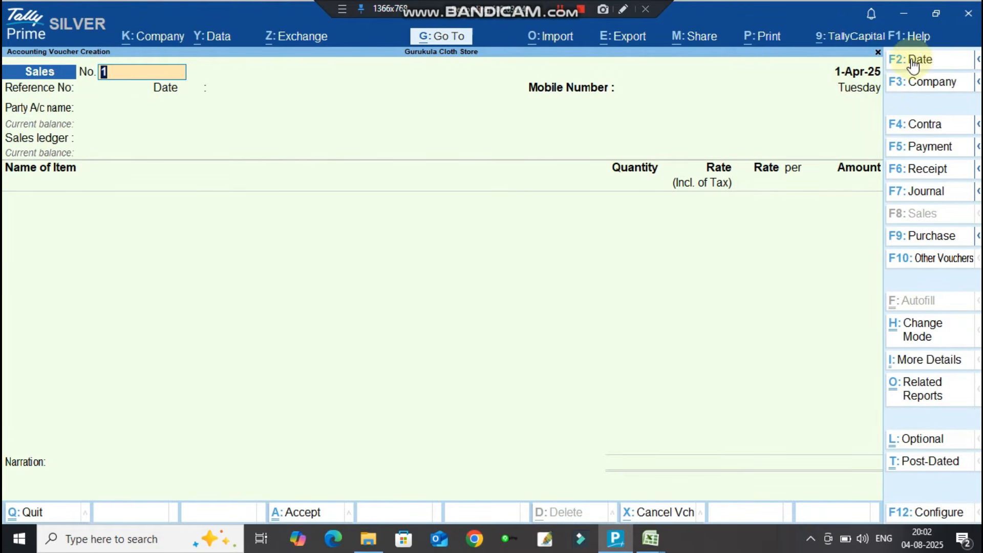
key(Return)
text(1)
key(Return)
key(Return)
key(Return)
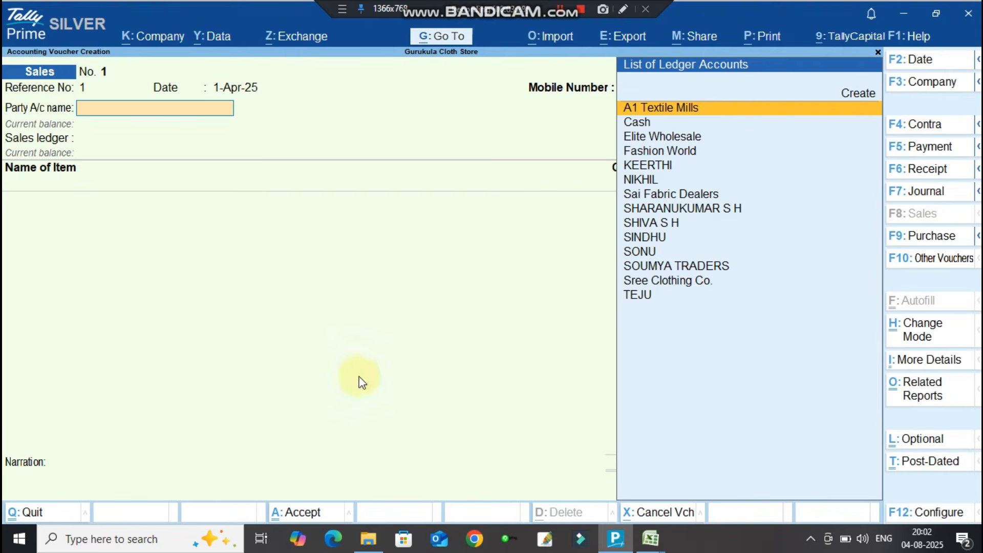
Read the first voucher's party name in cell F2 of the Accounting Voucher sheet.
mouse_move(659, 546)
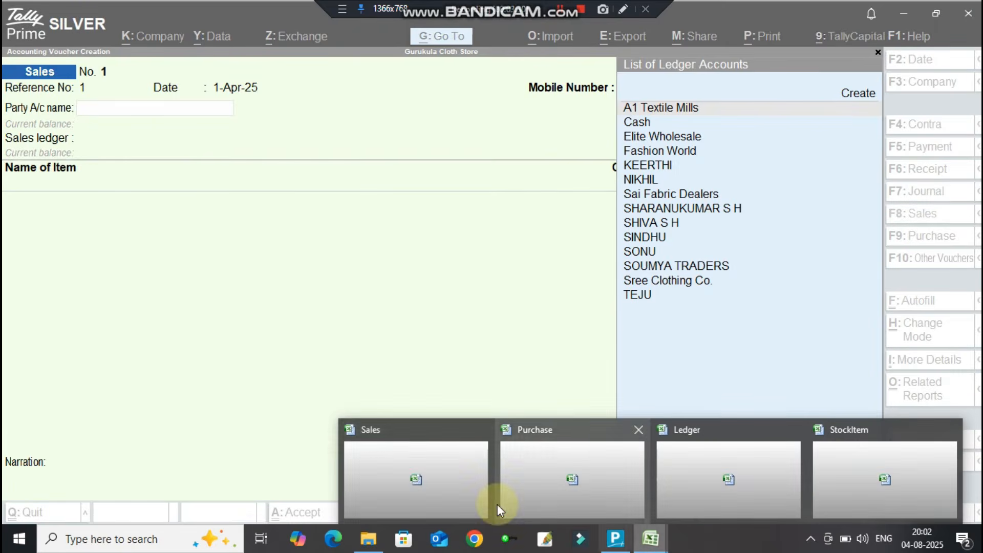
click(411, 475)
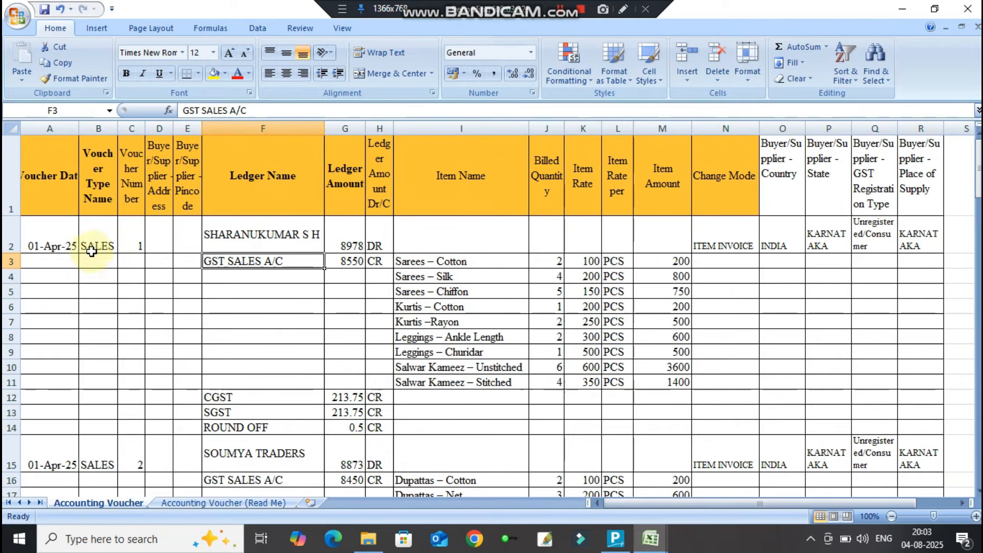
click(90, 245)
click(246, 238)
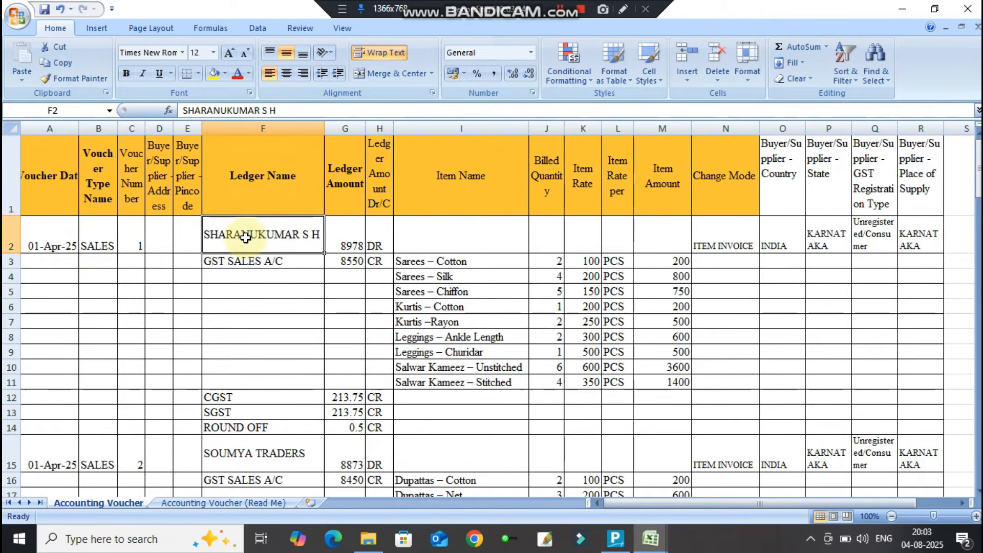
key(alt+Tab)
key(alt+Tab)
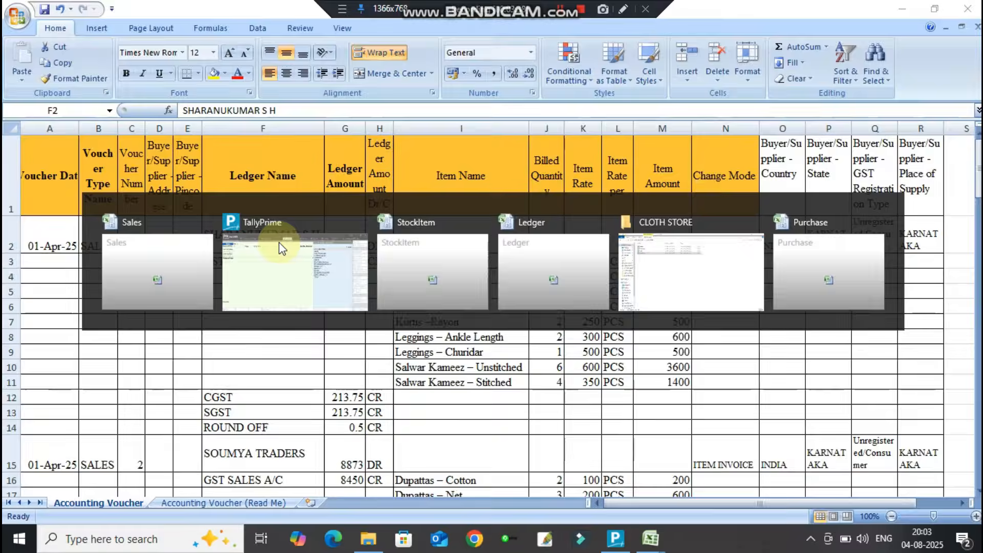
Select the customer's party ledger, accept the Unregistered/Consumer Karnataka details, and set GST SALES A/C.
text(SHARAN)
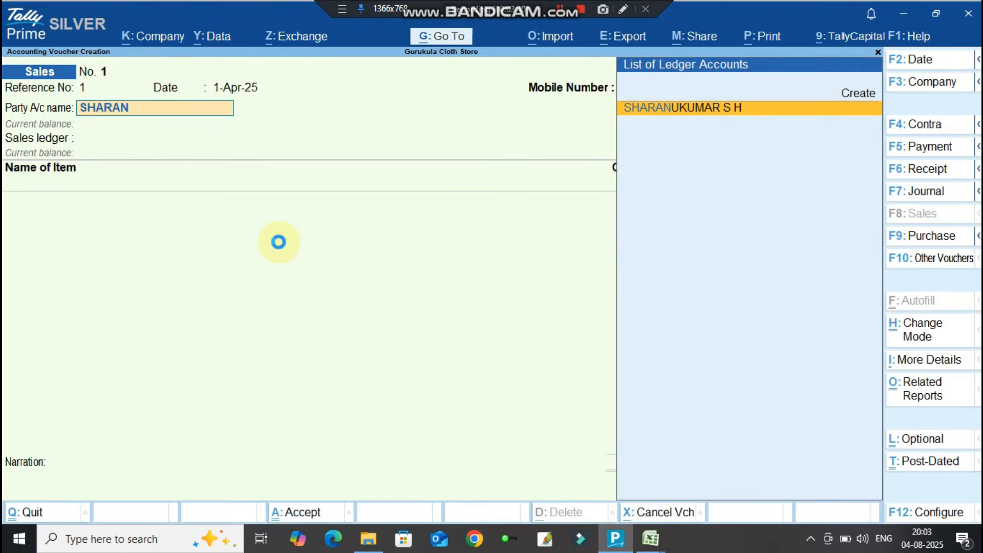
key(Return)
key(Return)
key(Return)
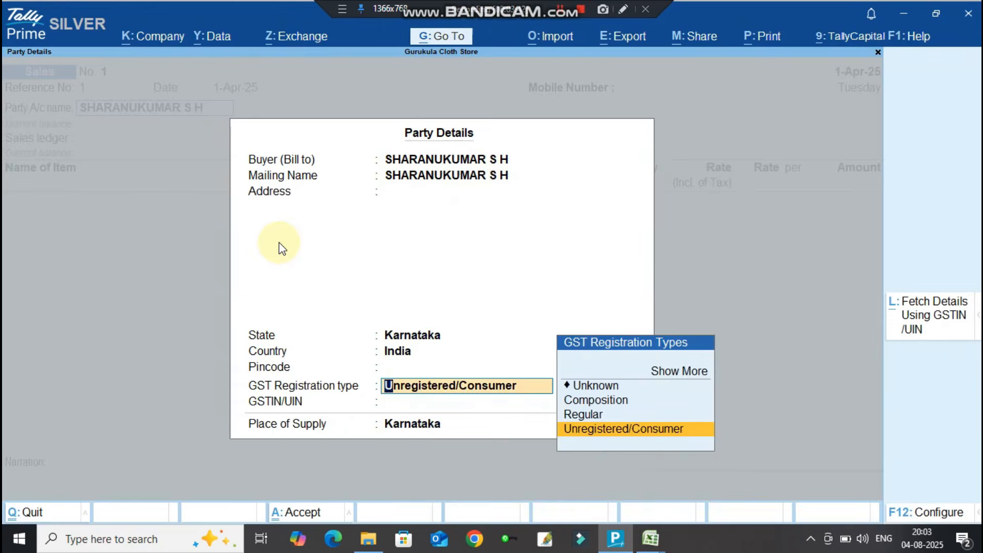
key(Return)
key(Return)
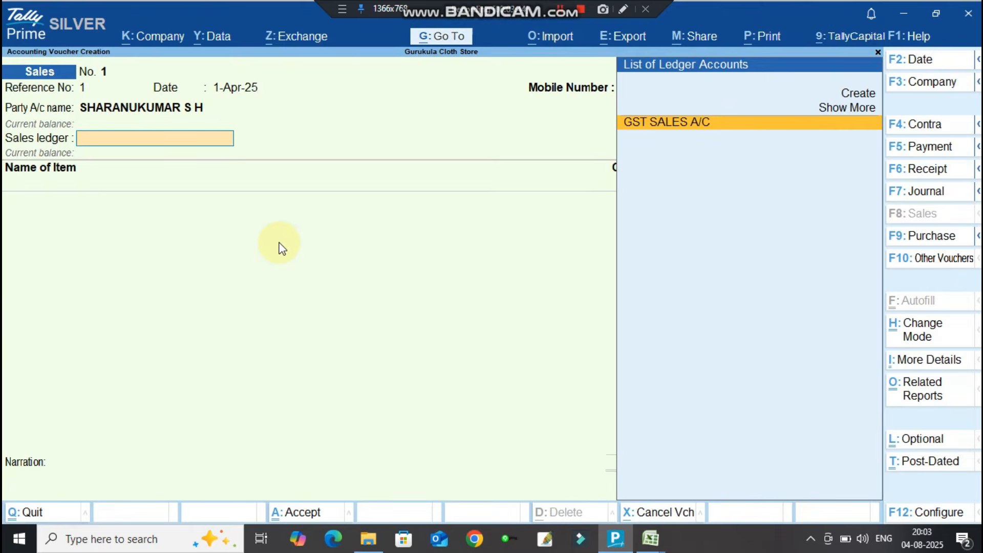
key(Return)
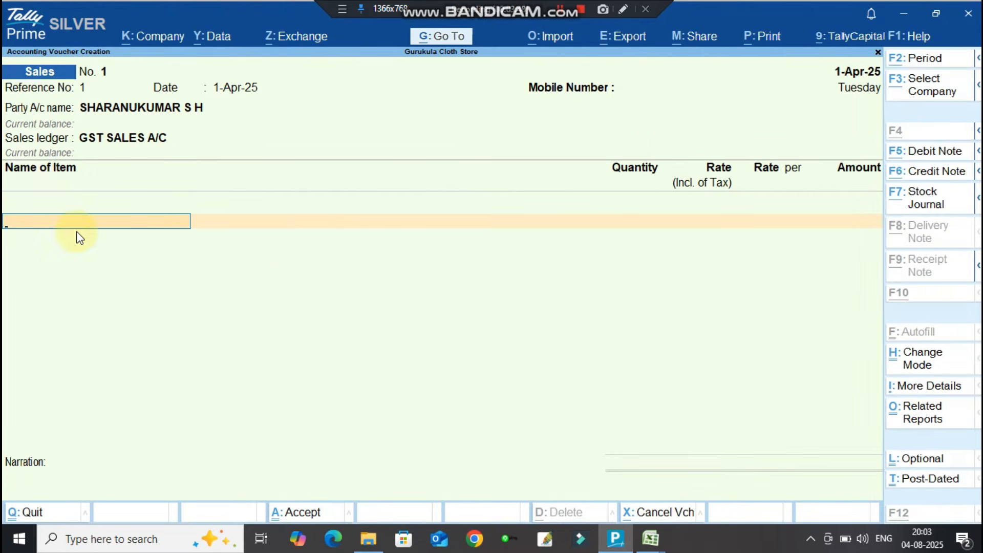
key(alt+Tab)
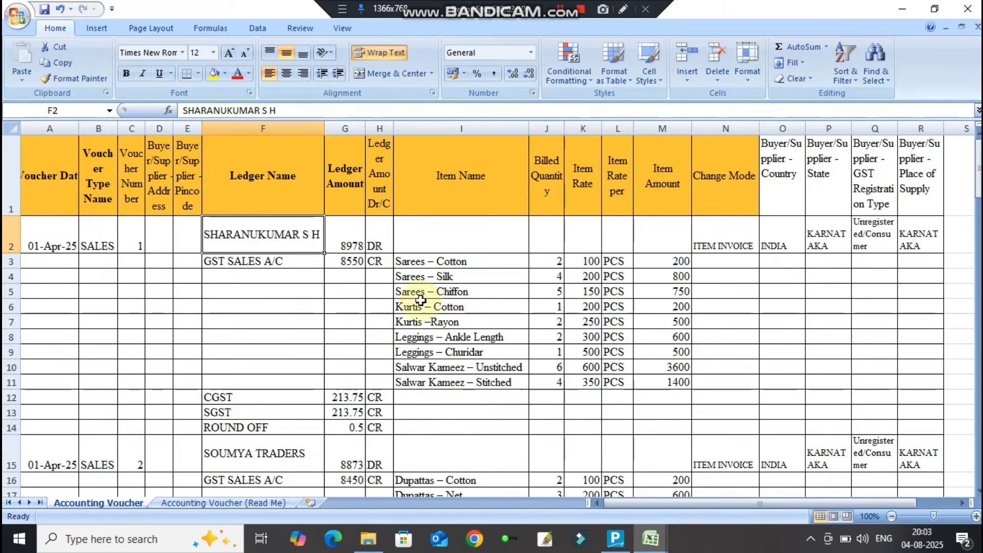
Select the nine item names in I3:I11 of the Item Name column.
drag(442, 262, 443, 382)
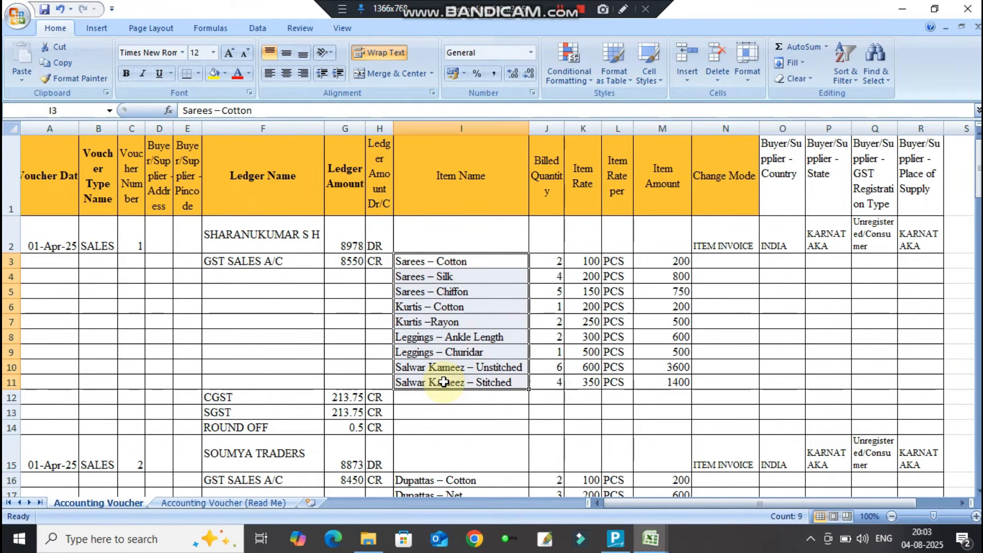
key(alt+Tab)
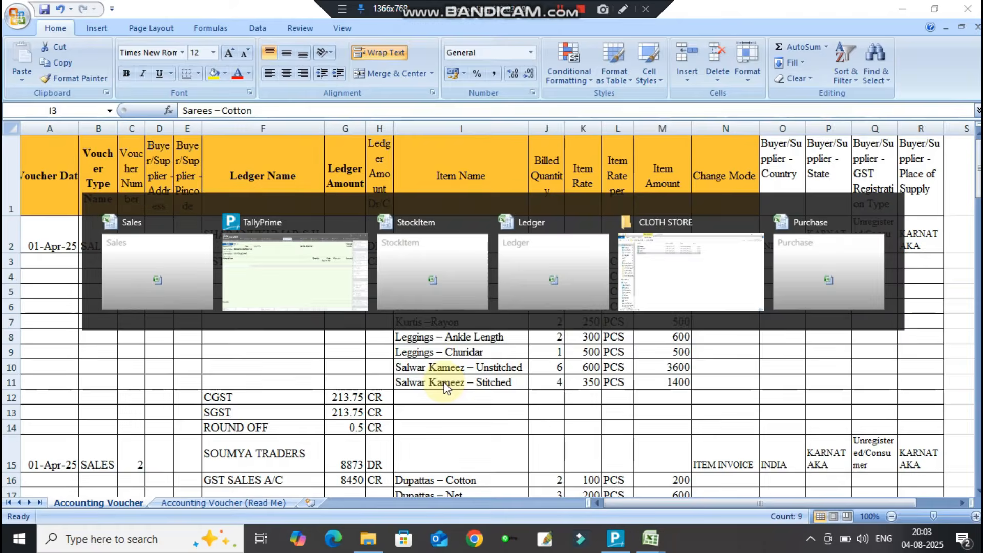
Enter a Sarees – Cotton line with description KPL, 10 PCS at 1,000.00 tax-inclusive rate.
text(SA)
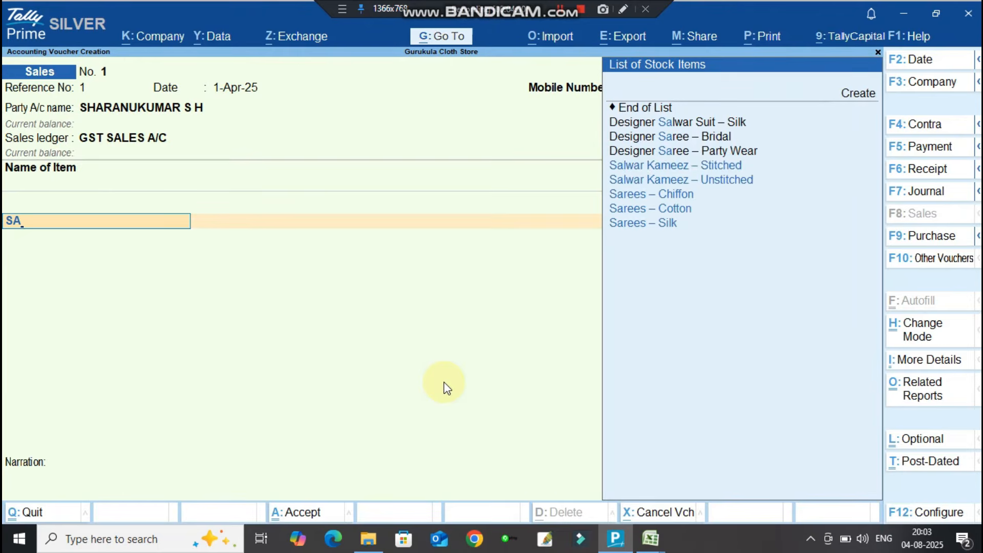
key(Down)
key(Down)
key(Down)
key(Return)
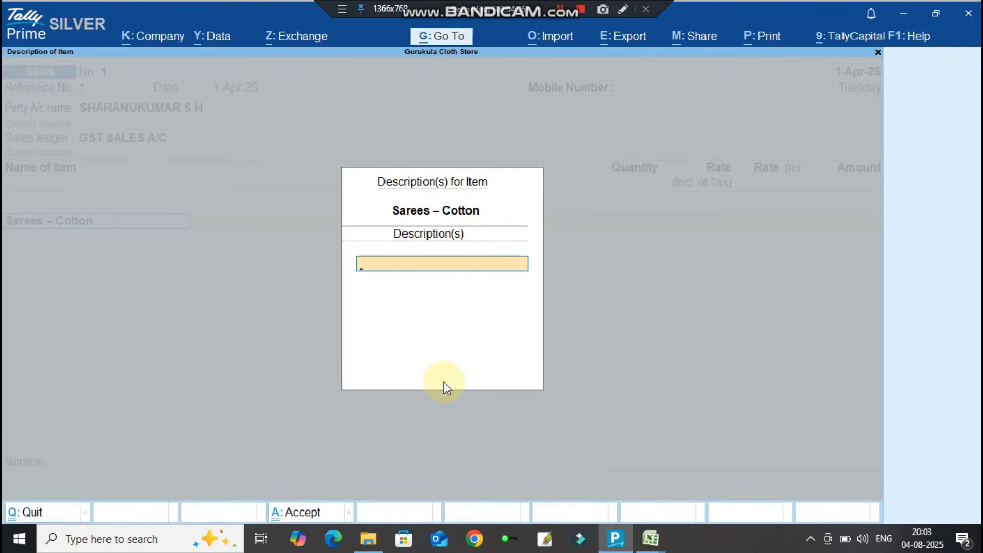
text(KPL)
key(Return)
key(Return)
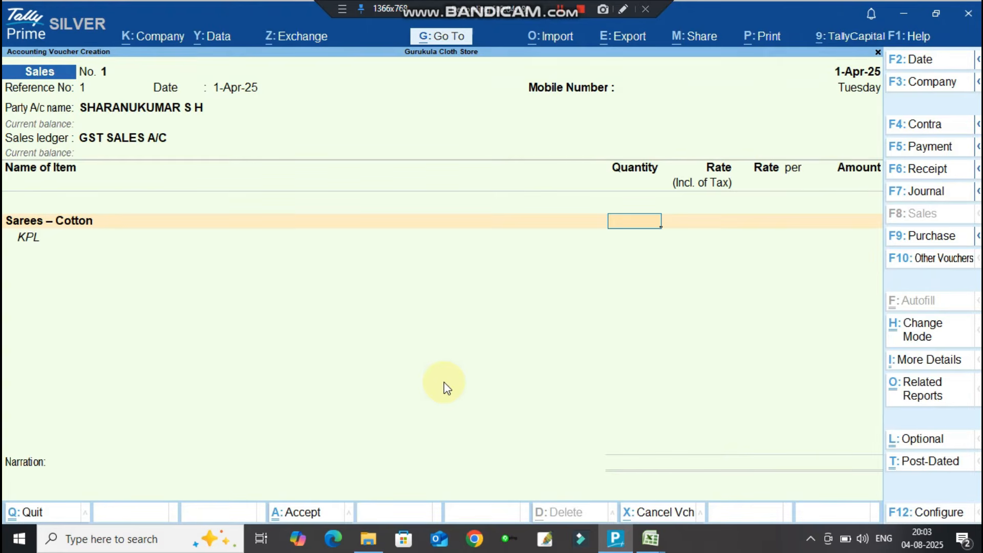
text(10)
key(Return)
key(Return)
text(1000)
key(Return)
key(Return)
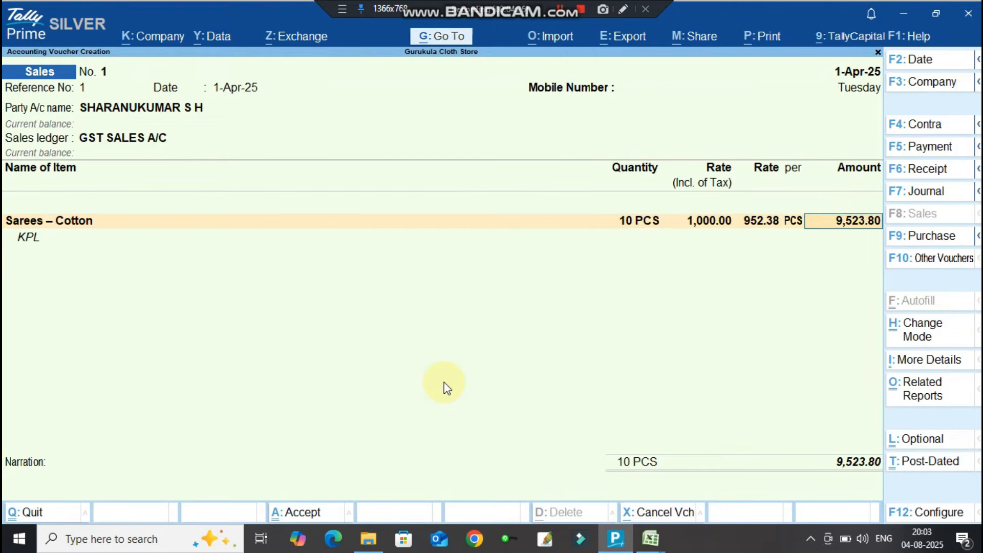
key(Return)
key(Return)
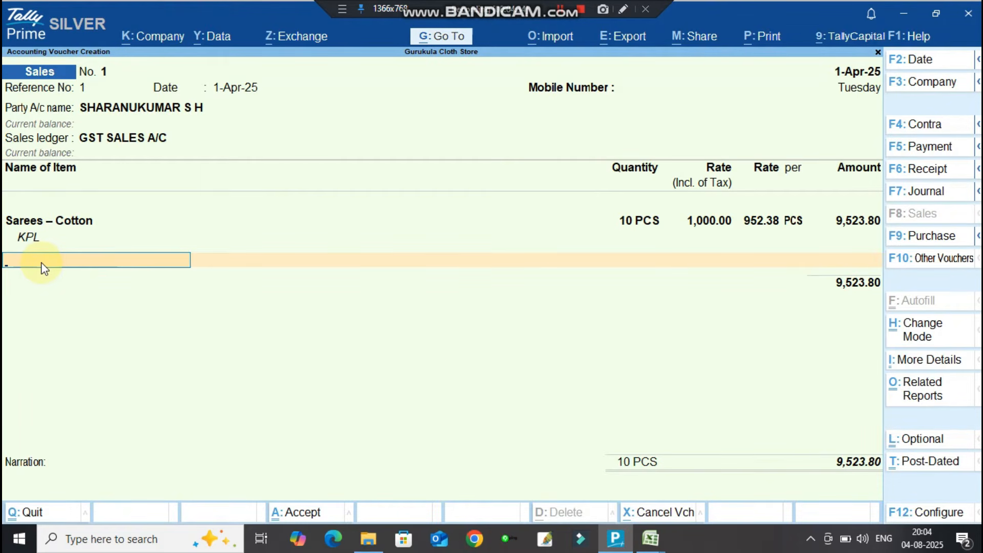
Add the CGST and SGST tax ledgers below the item line.
key(Return)
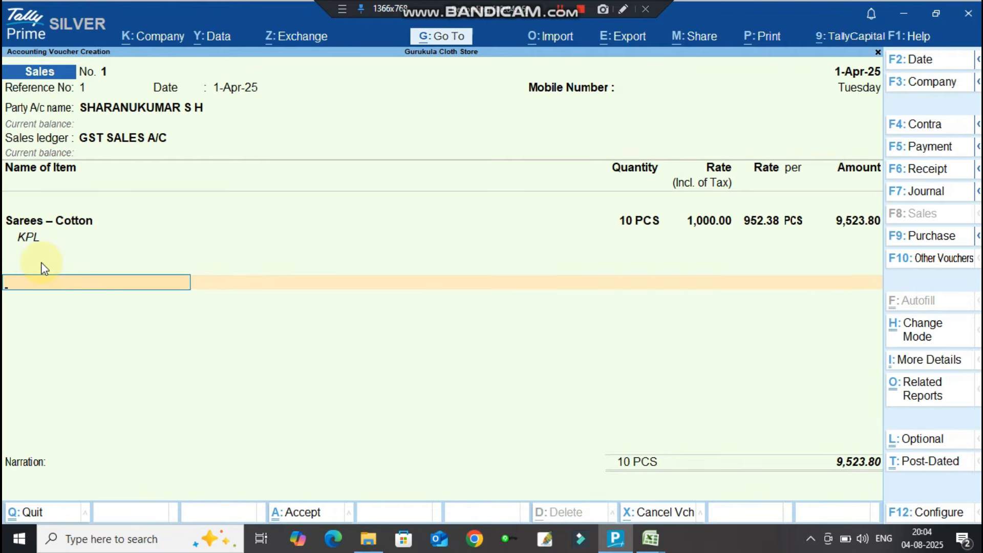
text(CGS)
key(Return)
key(Return)
key(Return)
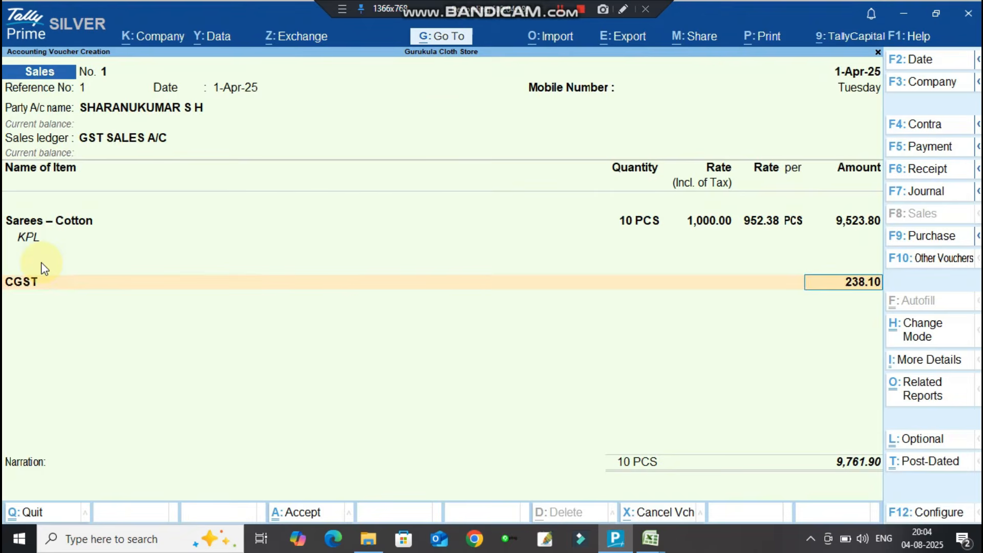
text(S)
key(Return)
key(Return)
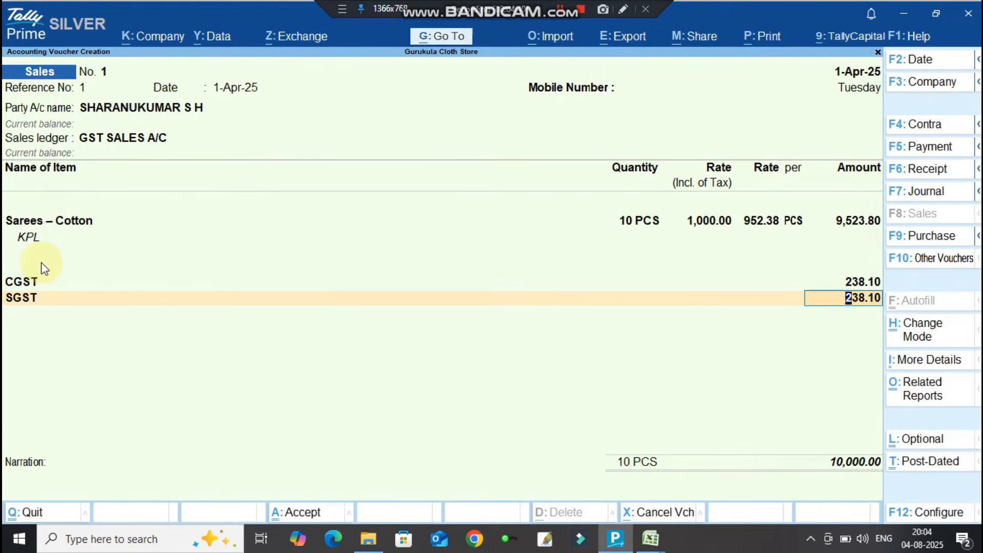
key(Return)
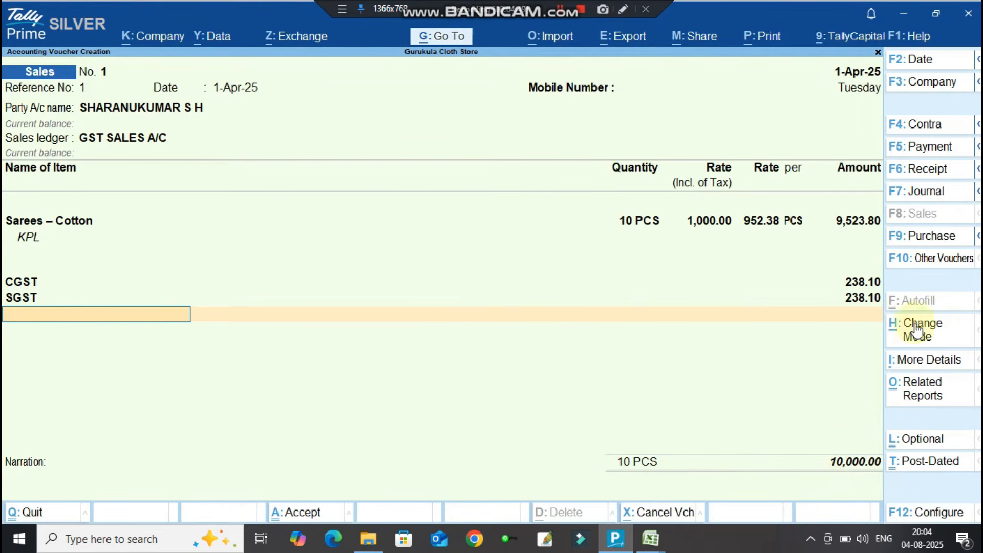
Revise the Sarees – Cotton tax-inclusive rate to 989.70, recalculating CGST and SGST to 235.64 each.
key(ctrl+a)
click(699, 223)
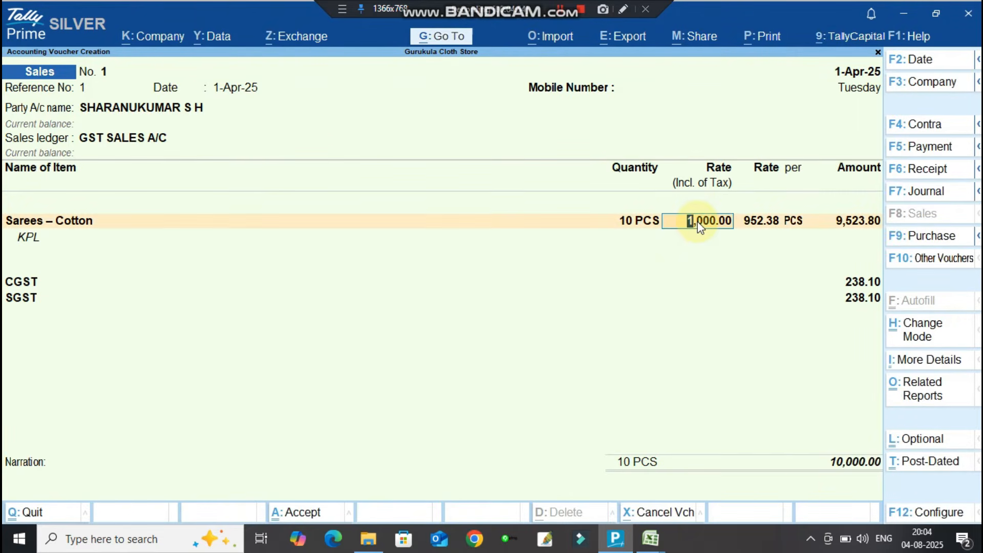
text(989.7)
key(Return)
key(Return)
key(Return)
key(Return)
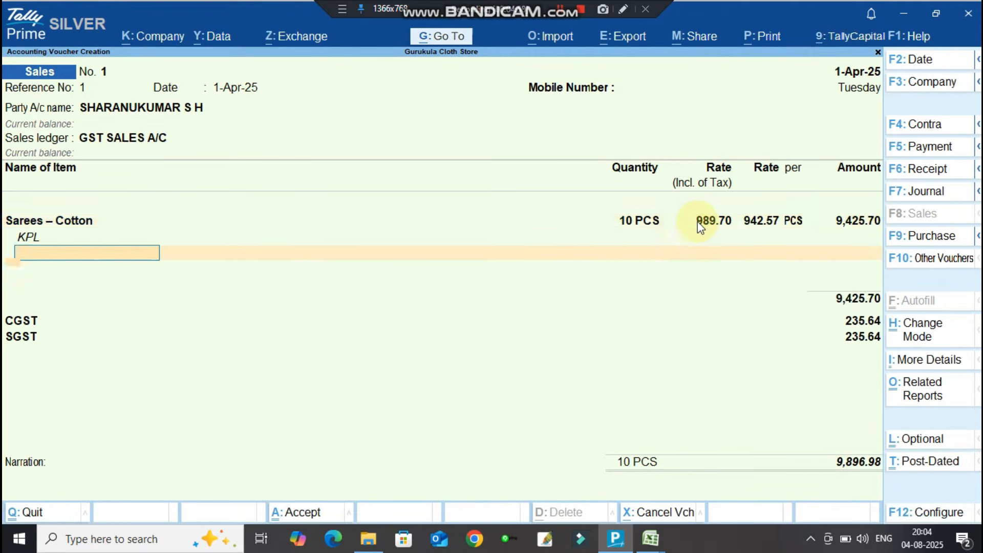
key(Return)
key(Return)
key(Return)
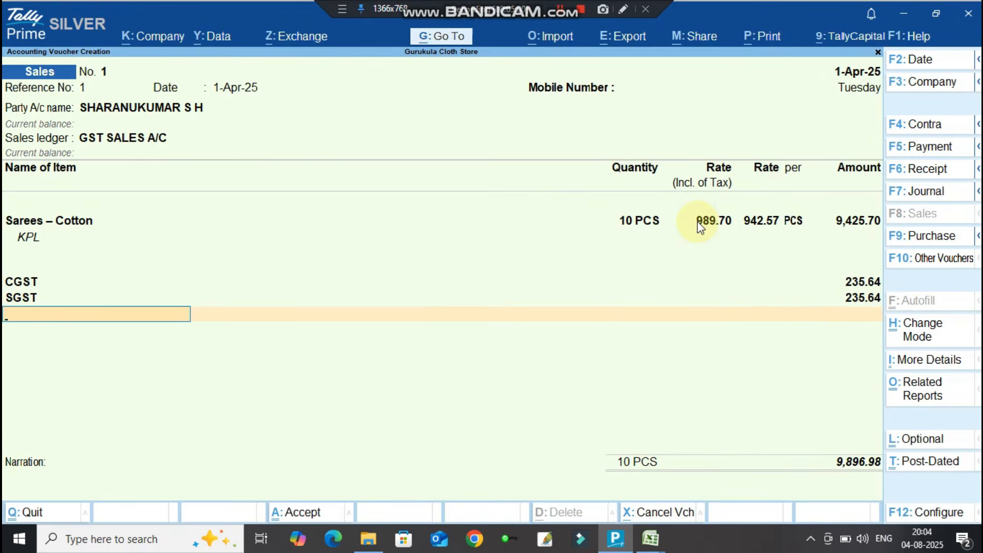
Add the ROUND OFF ledger with 0.02, bringing the total to 9,897.00.
text(RO)
key(Return)
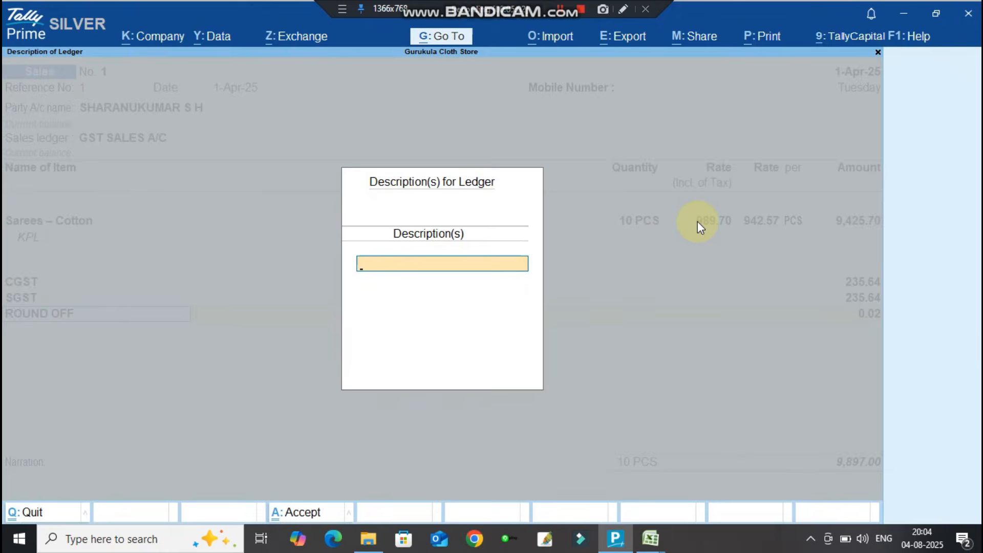
key(Return)
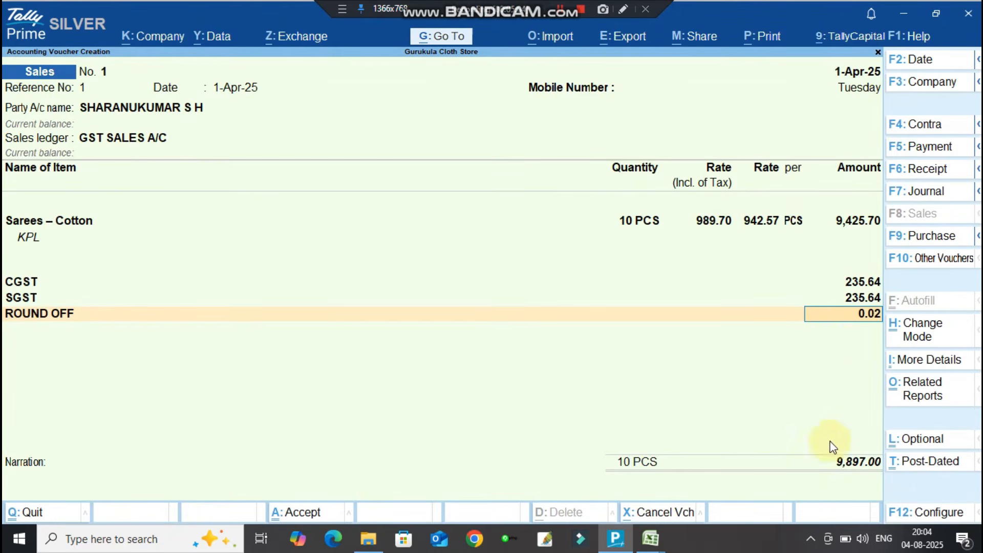
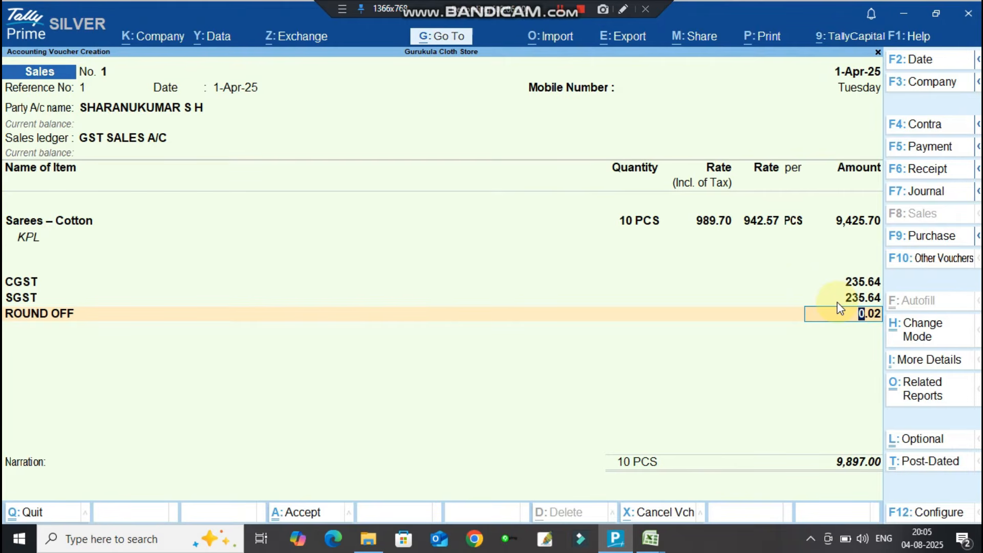
Quit the unsaved sales voucher without saving and bring up the open Excel workbooks.
key(Escape)
key(Escape)
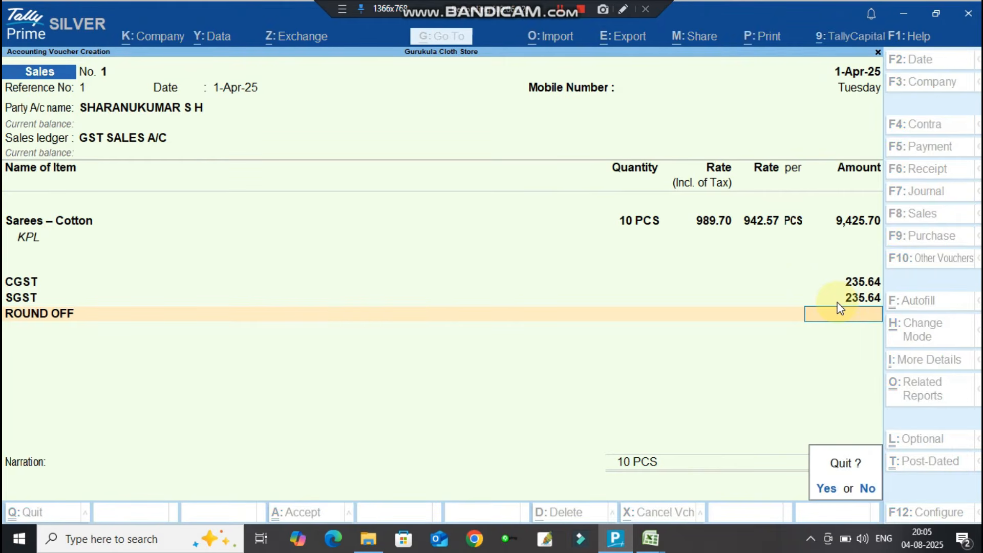
key(y)
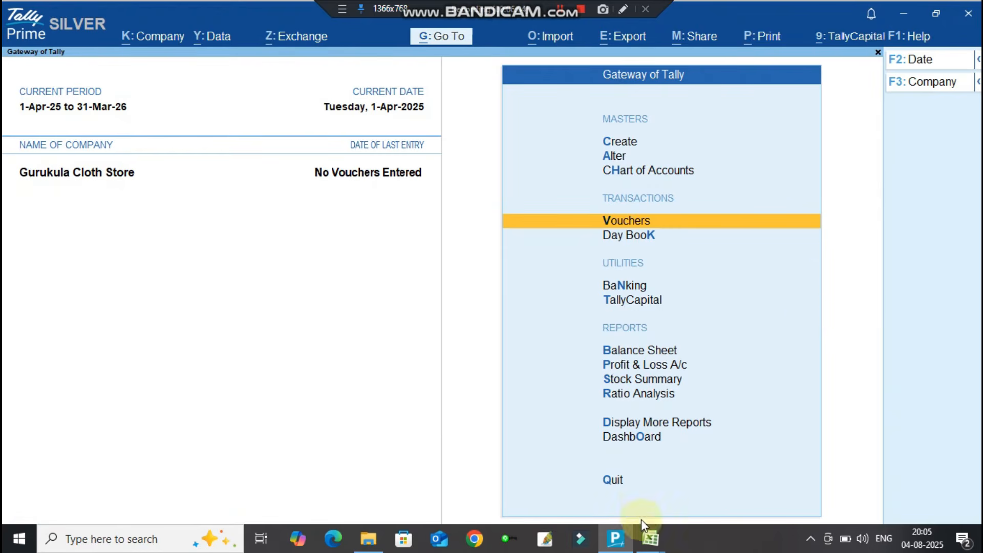
click(648, 537)
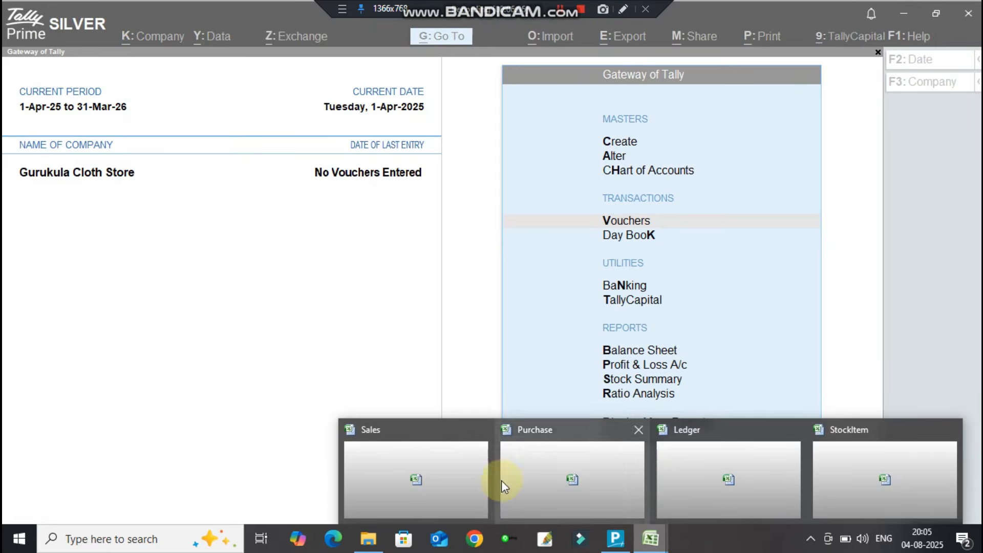
In the Sales workbook, change J3's quantity to 20 and inspect the formulas in M3, G3 and G2.
click(407, 466)
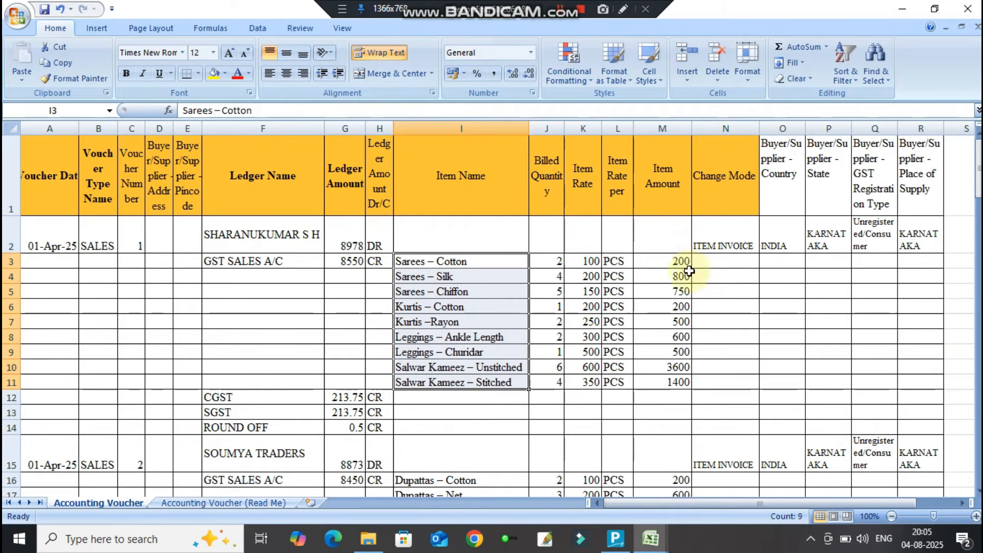
click(555, 259)
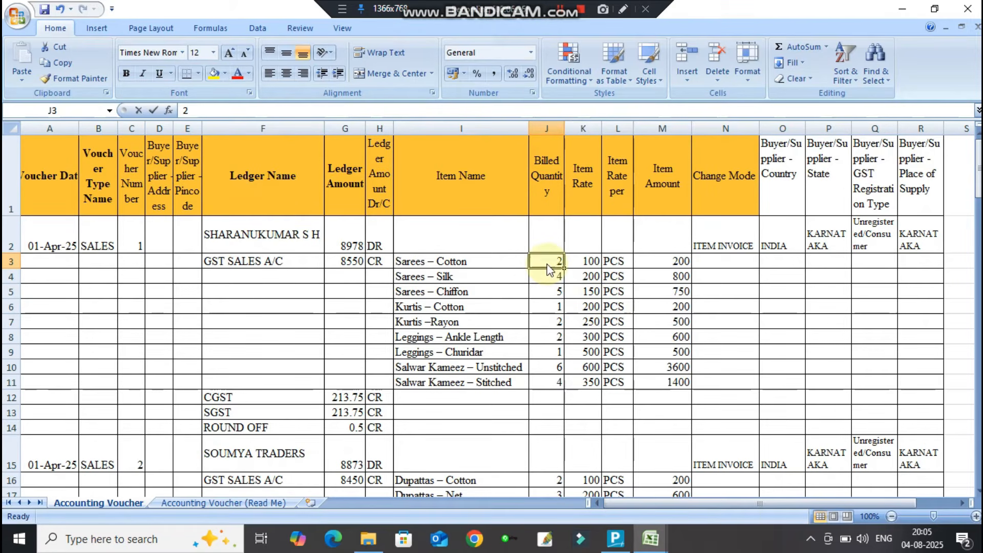
text(20)
key(Return)
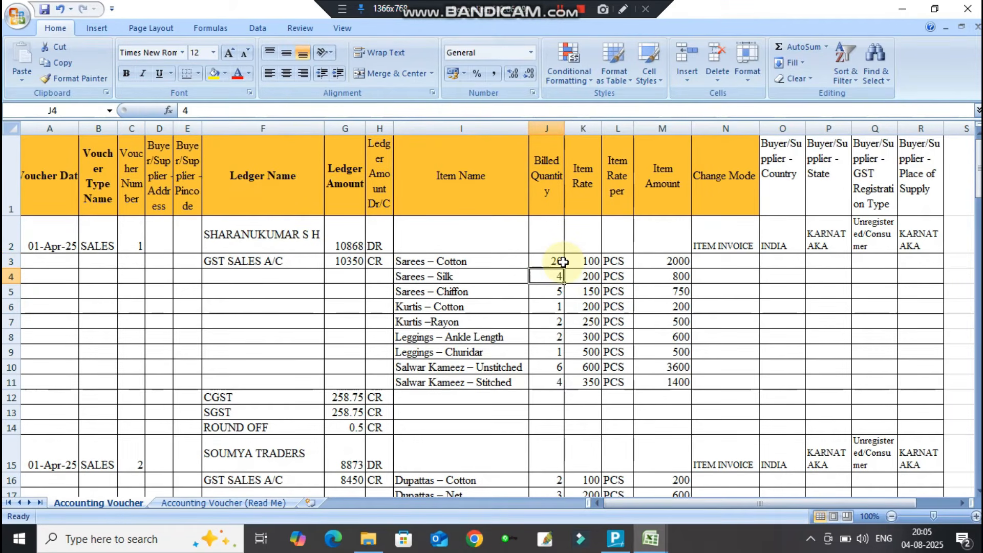
click(643, 262)
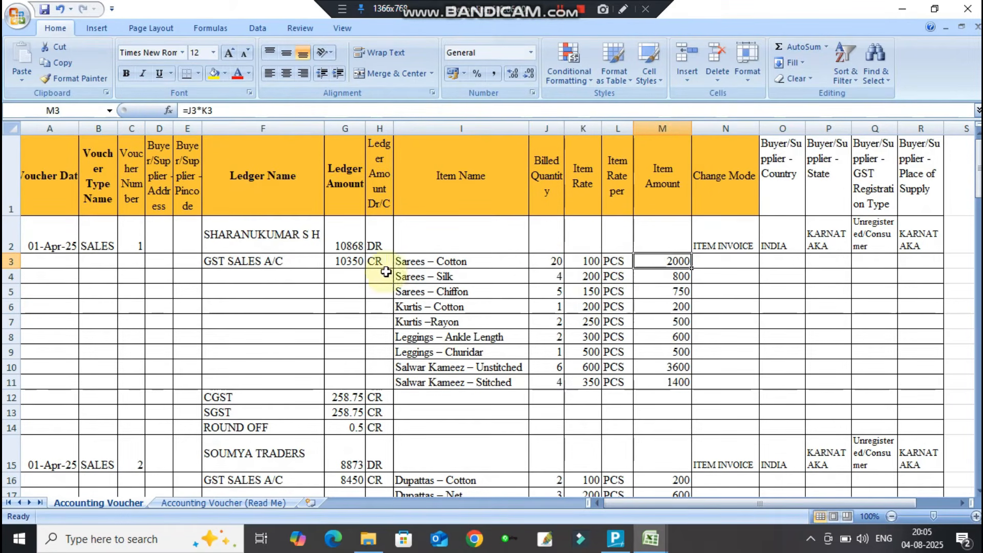
click(330, 262)
click(348, 233)
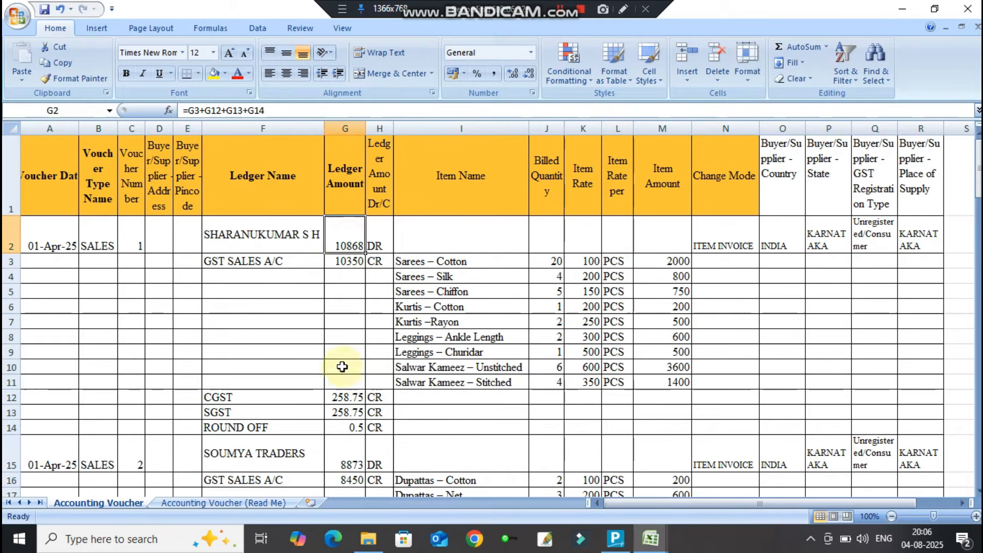
Change J10's Salwar Kameez quantity to 80, then restore J10 to 6 and J3 to 2.
double_click(554, 368)
text(80)
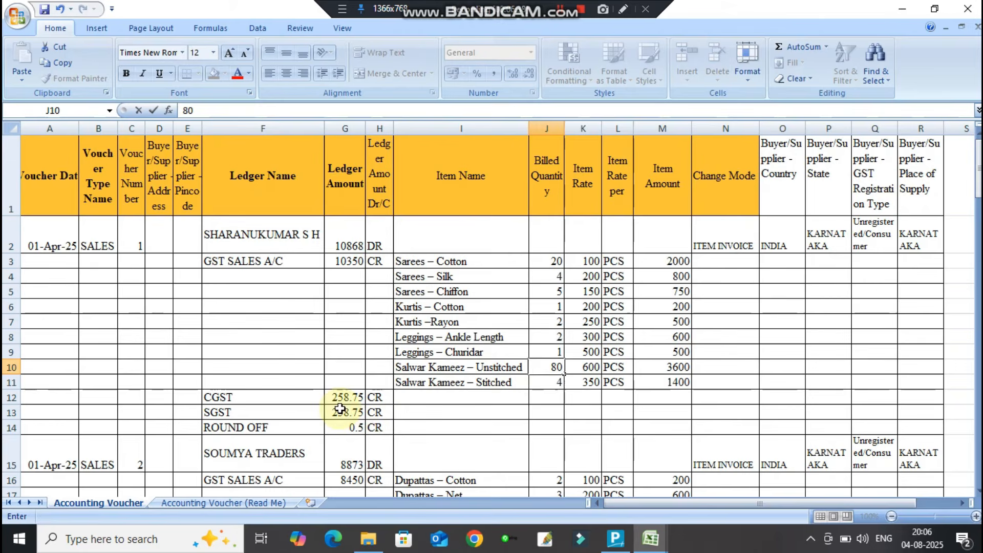
key(Return)
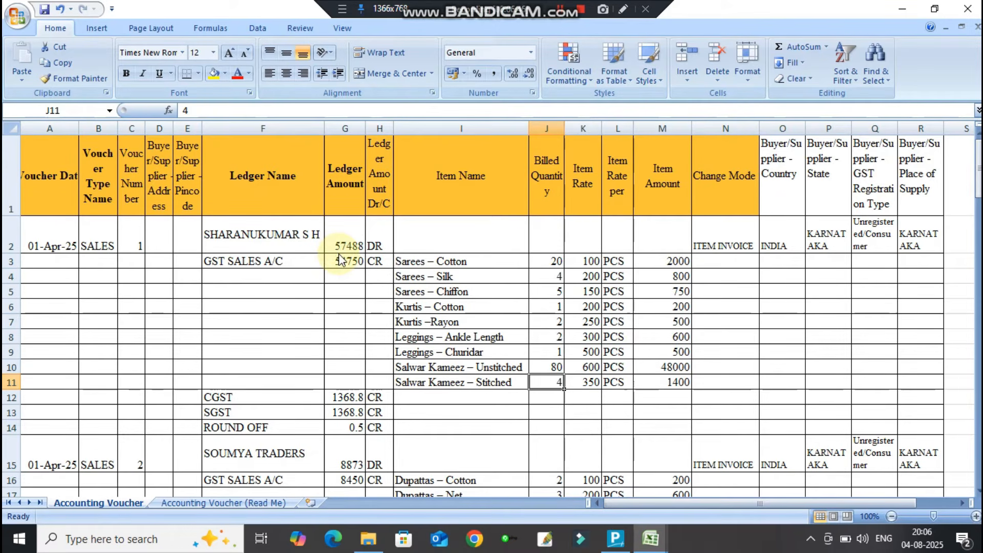
key(Up)
text(6)
key(ctrl+Return)
key(ctrl+Up)
text(2)
key(ctrl+Return)
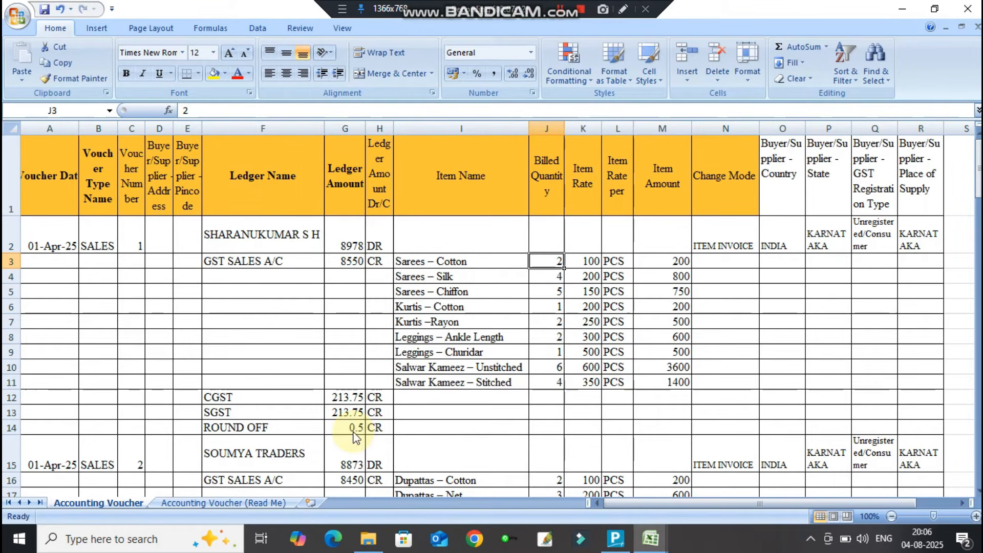
click(617, 540)
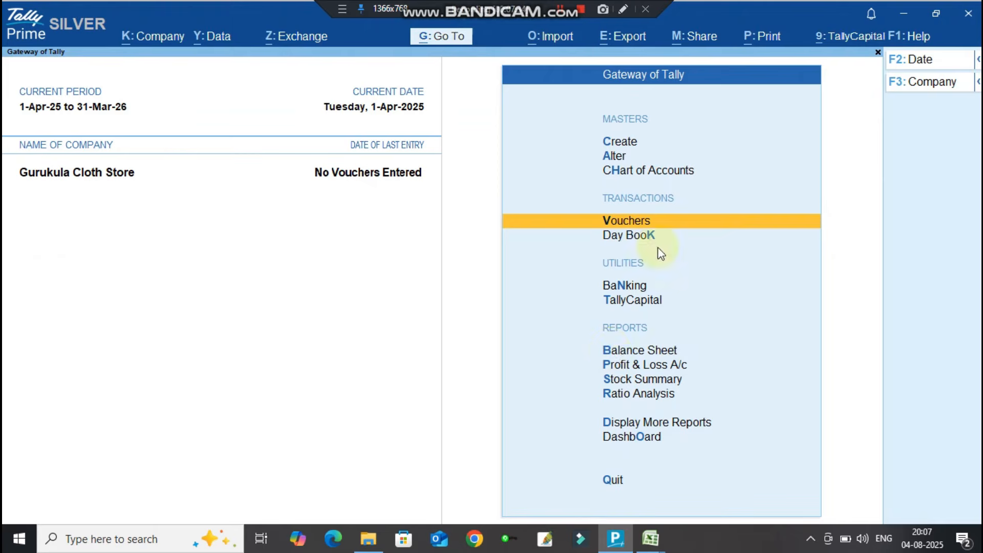
Set up a transaction import from Sales.xlsx, Accounting Voucher sheet, Default Template, with backup and preview enabled.
click(562, 40)
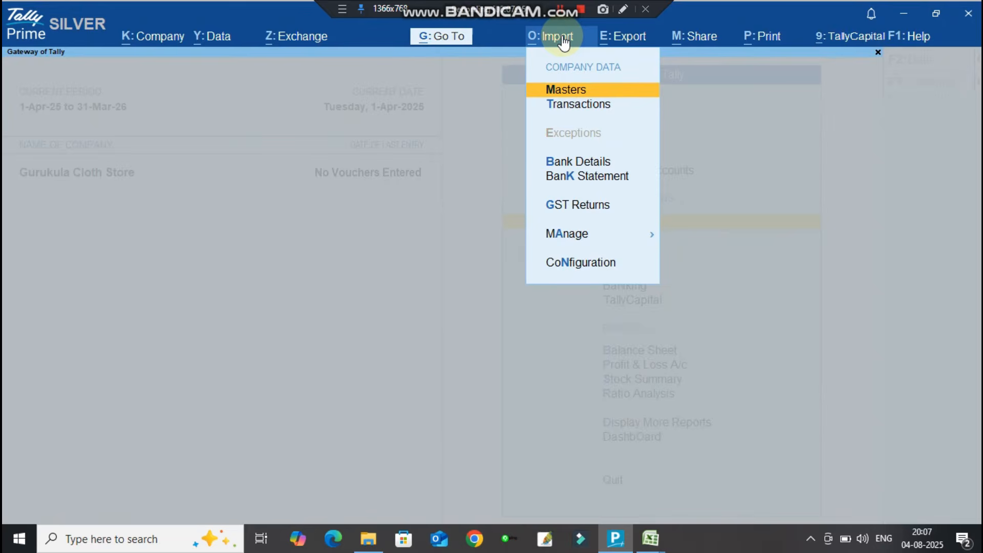
key(Down)
key(Return)
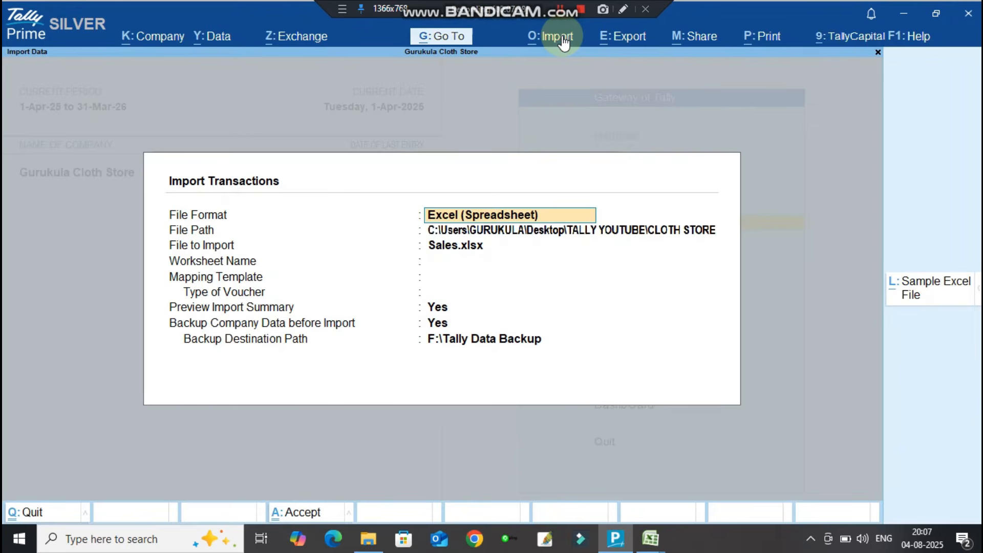
key(Return)
key(Return)
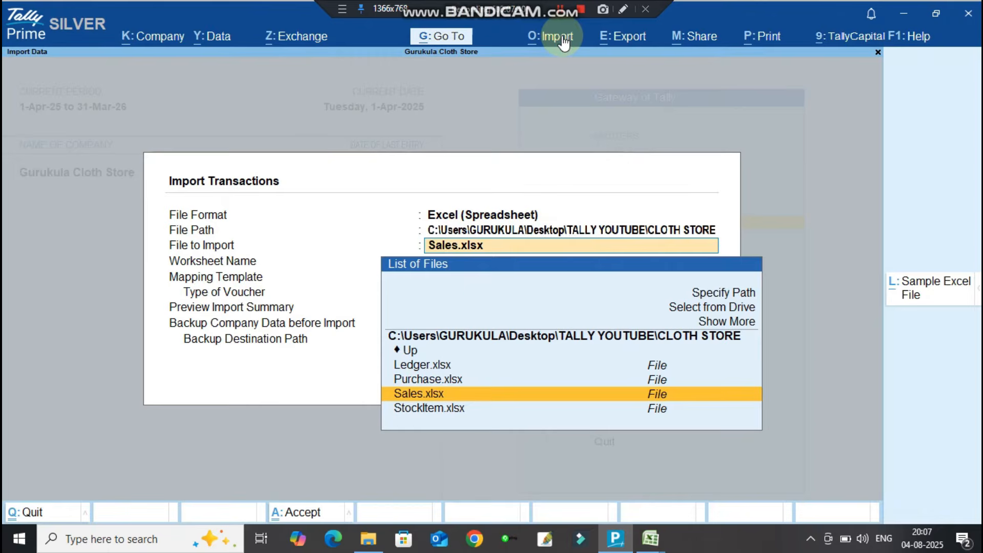
key(Return)
key(BackSpace)
key(BackSpace)
key(BackSpace)
key(Return)
key(Return)
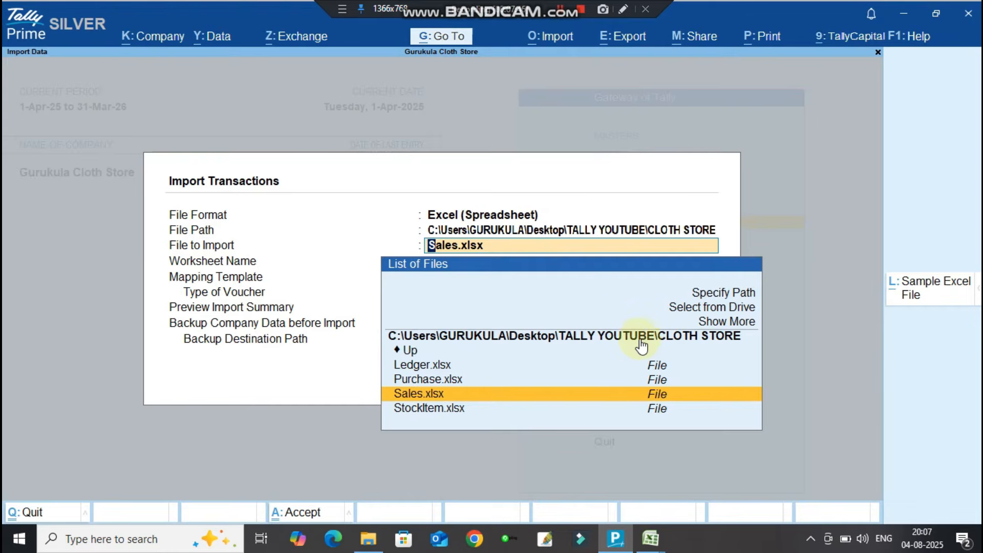
click(404, 395)
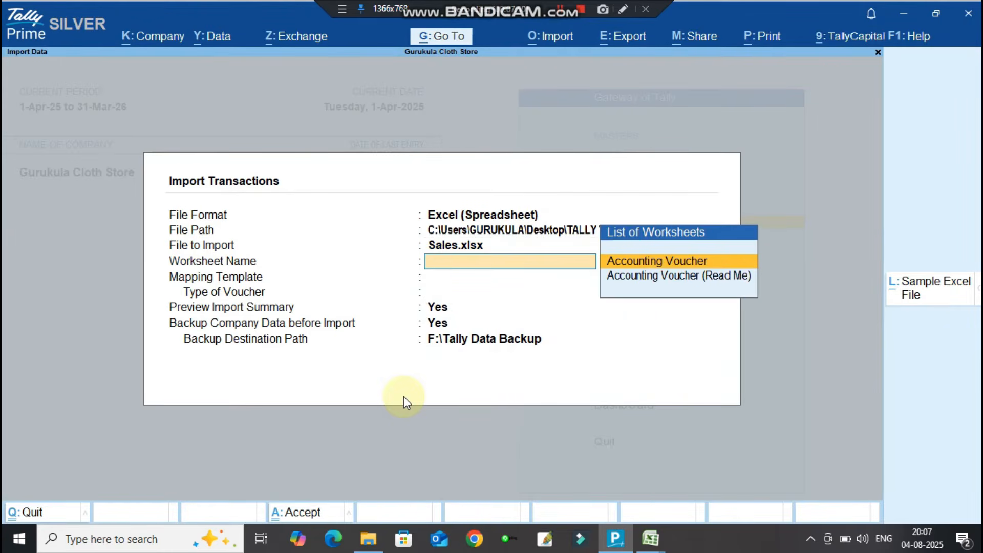
key(Return)
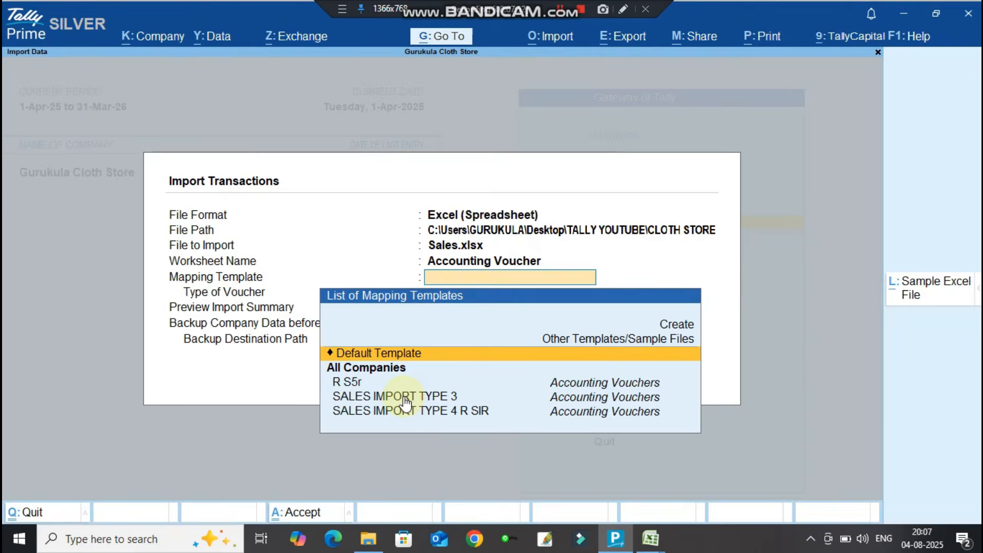
key(Return)
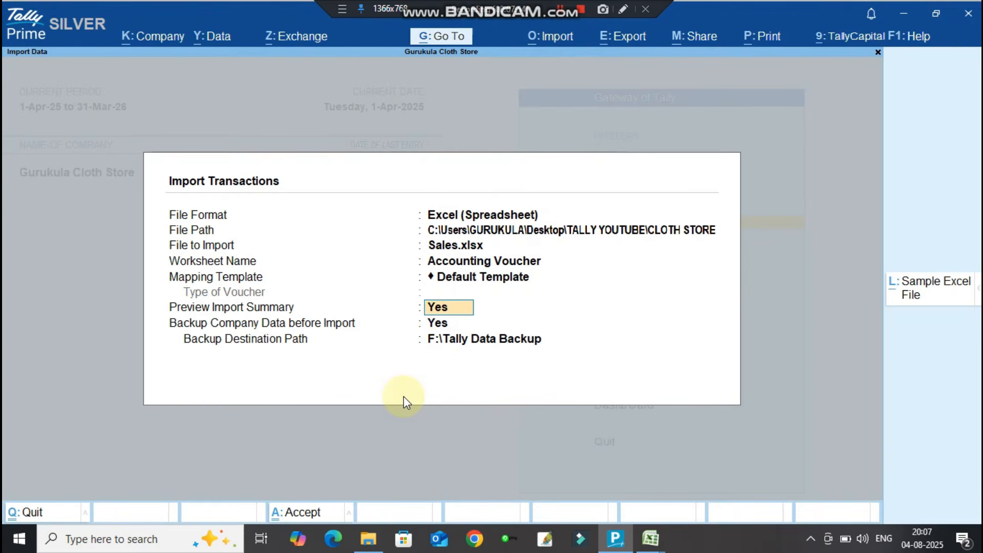
key(Return)
key(Return)
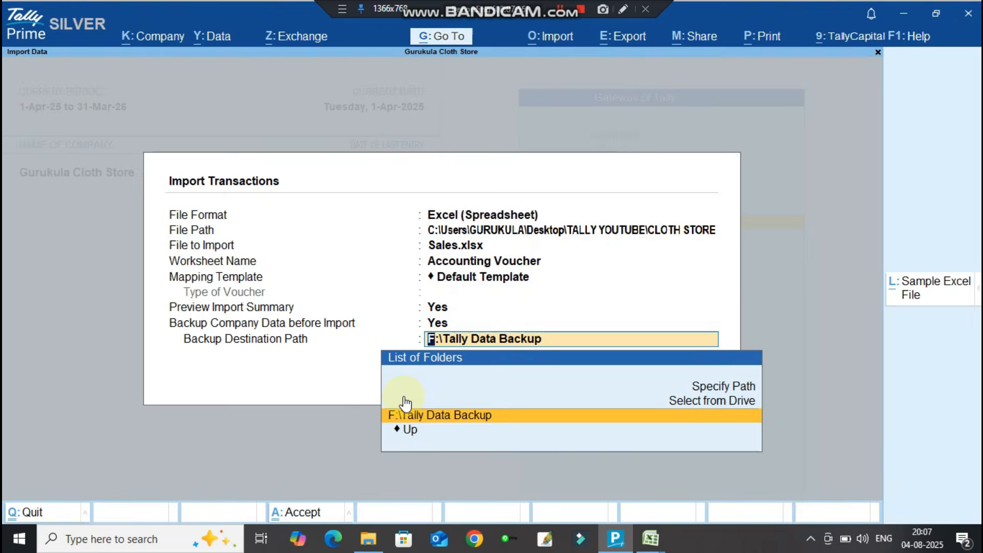
key(Return)
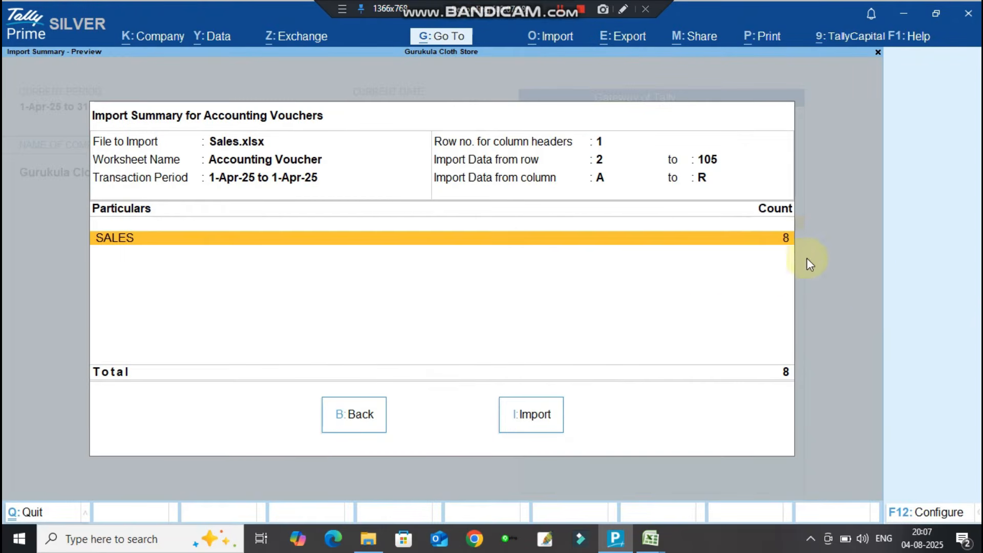
In the Sales workbook, confirm the last voucher number is 8.
click(645, 542)
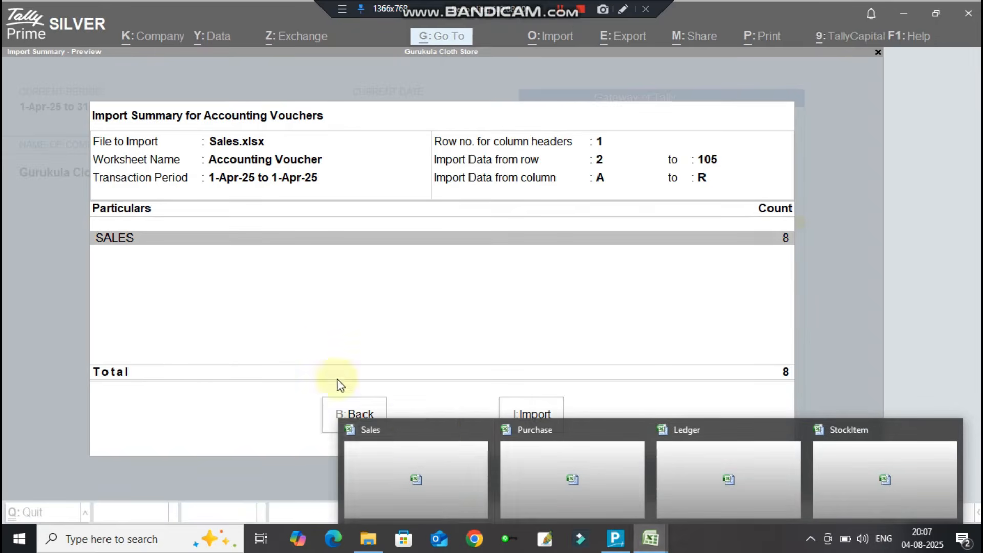
click(411, 465)
scroll(204, 311, down, 20)
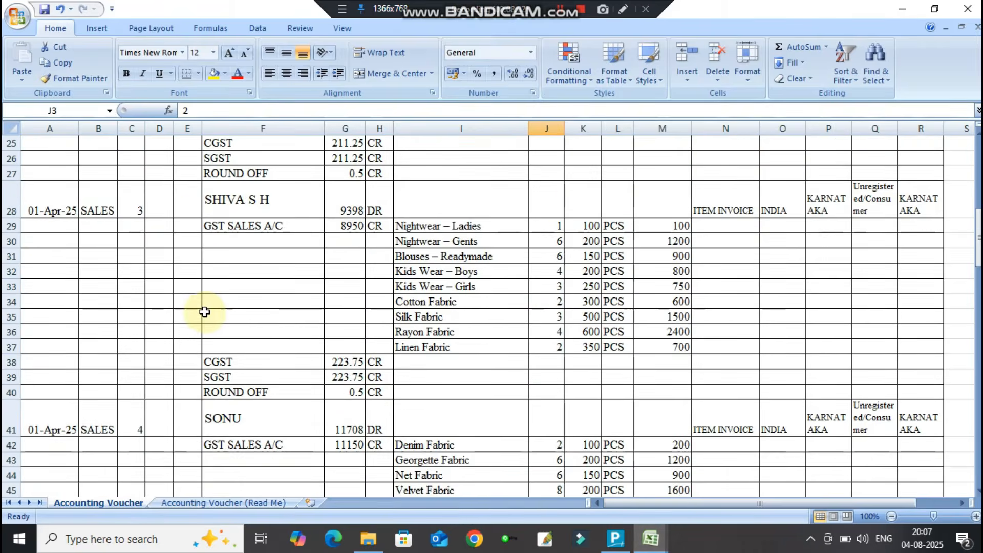
scroll(204, 312, down, 5)
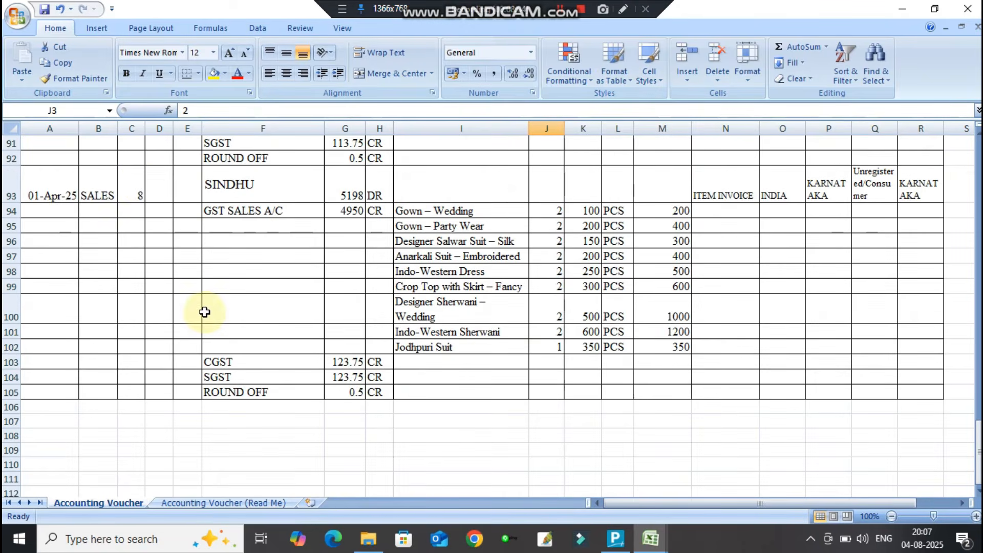
click(141, 184)
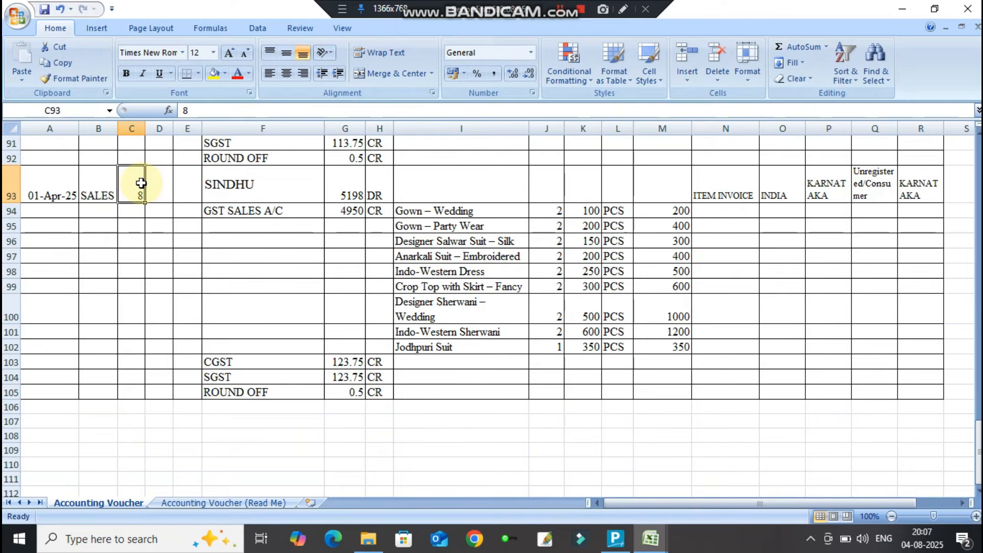
Run the sales voucher import in TallyPrime, overwriting the existing backup.
click(616, 540)
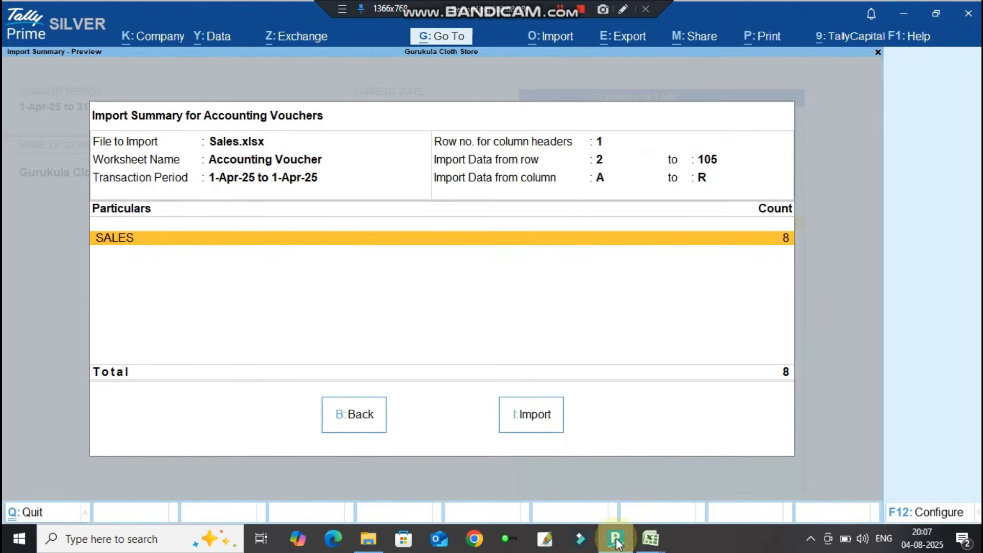
click(532, 418)
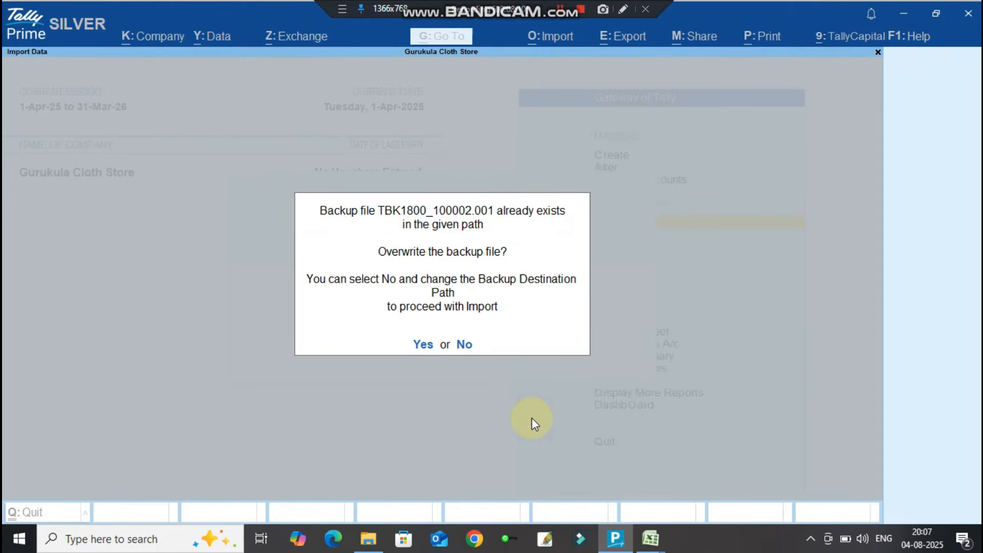
key(y)
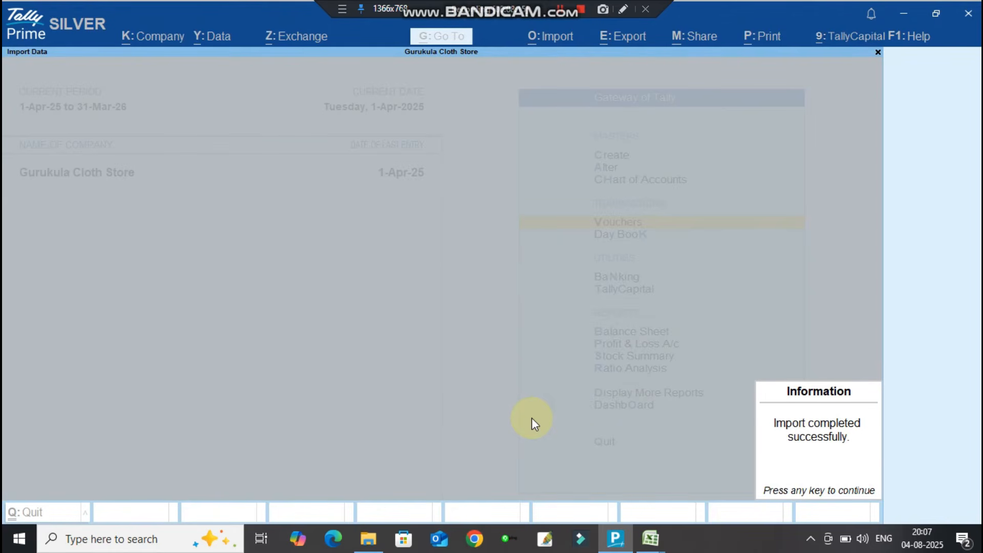
key(Return)
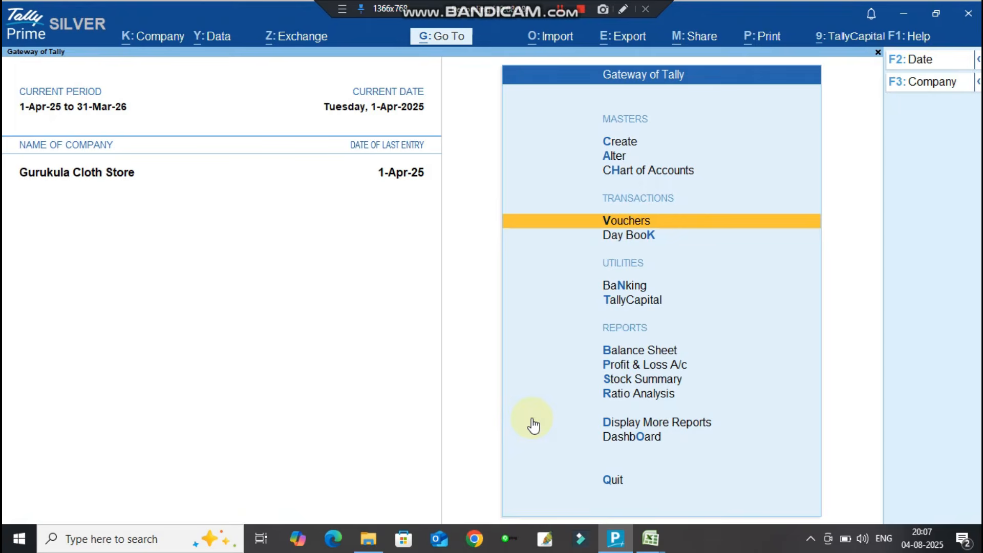
Open the Day Book and review the first imported sales voucher.
key(Down)
key(Return)
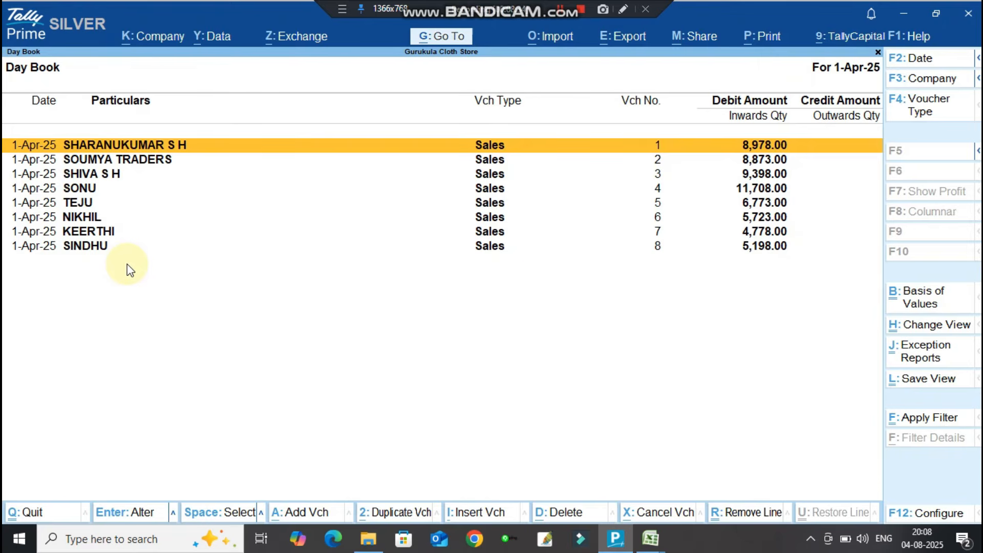
key(Return)
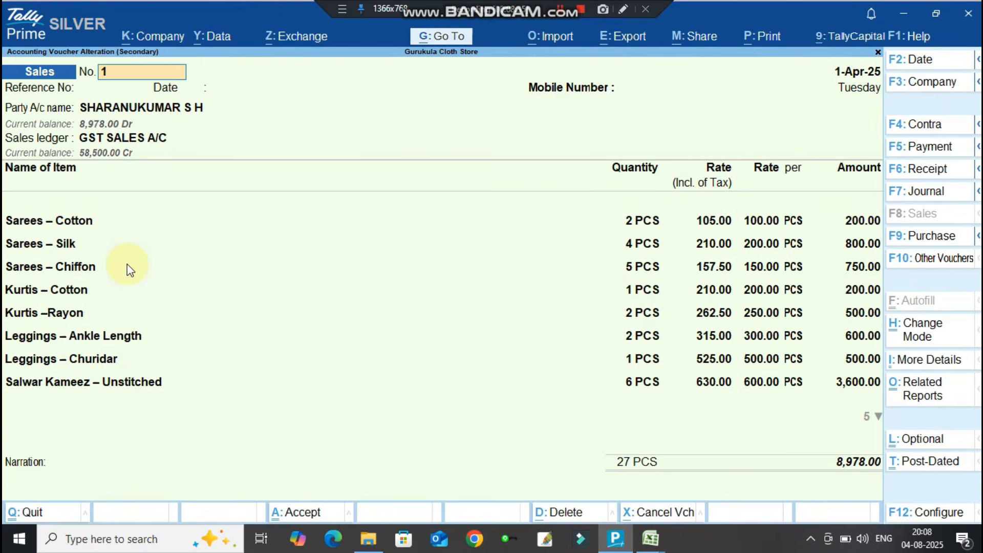
key(Escape)
key(Return)
Review the SOUMYA TRADERS voucher: 8,450 in items plus 211.25 CGST and SGST each.
key(Down)
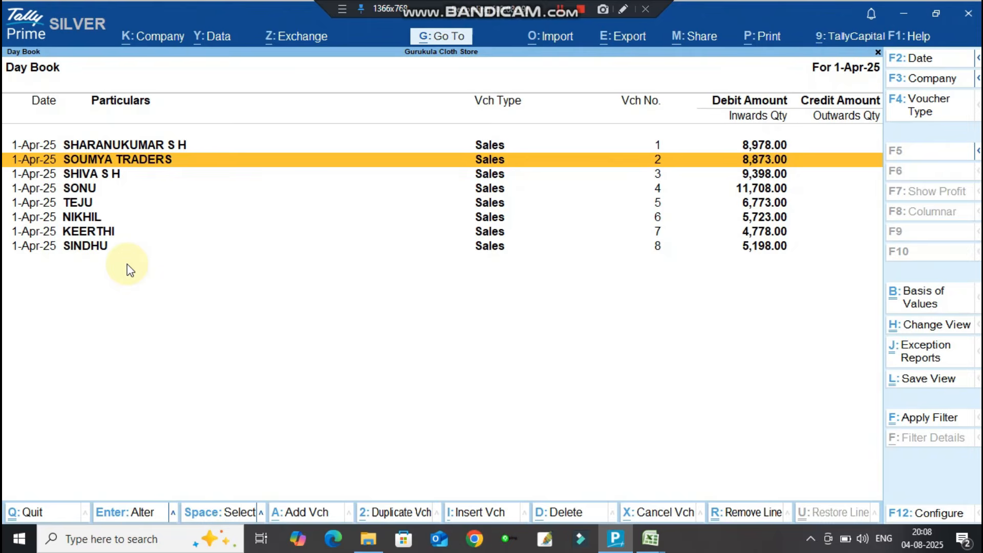
key(Return)
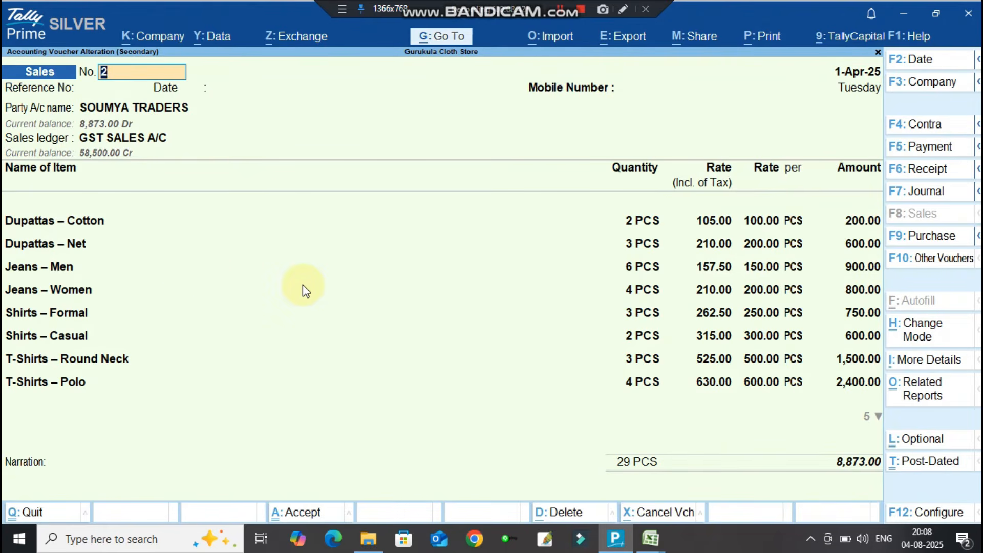
key(ctrl)
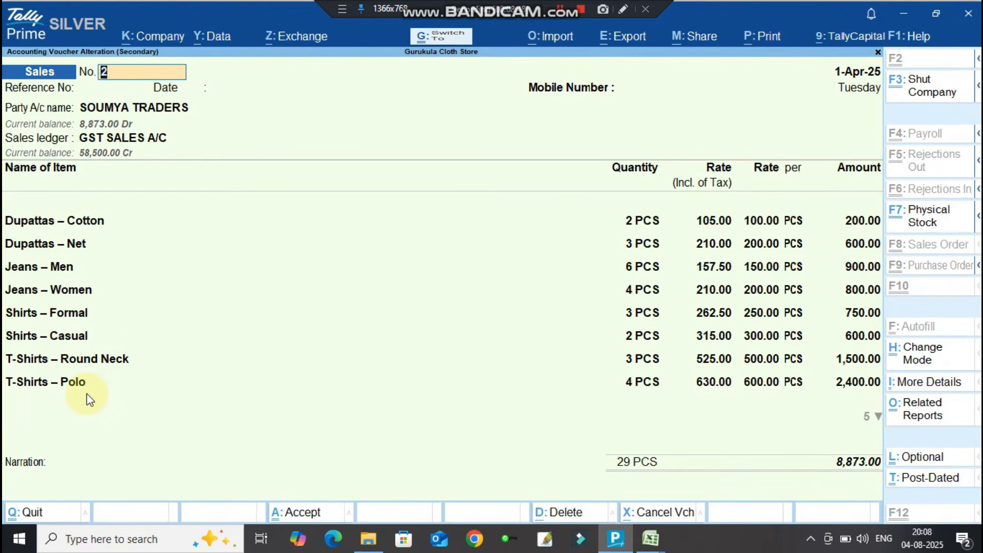
key(ctrl+a)
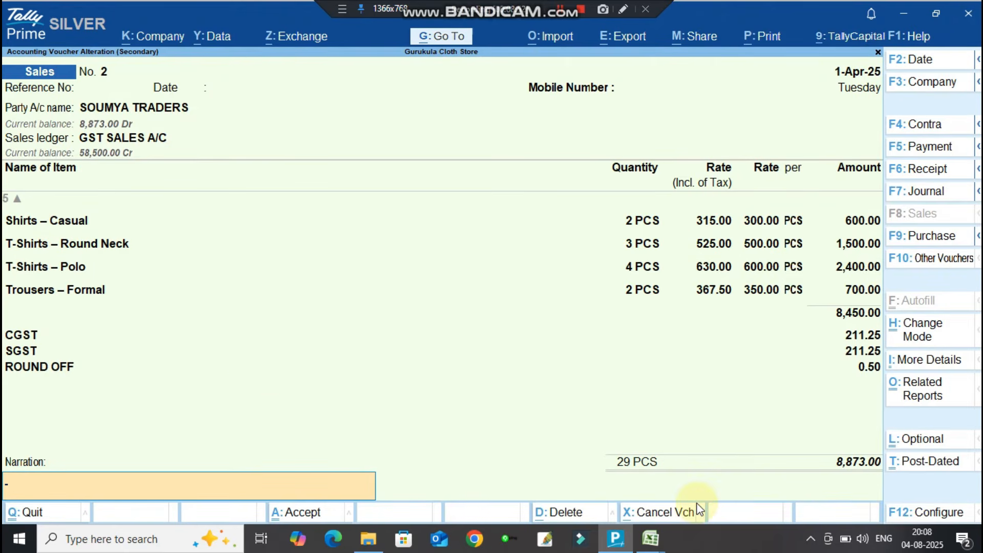
key(Escape)
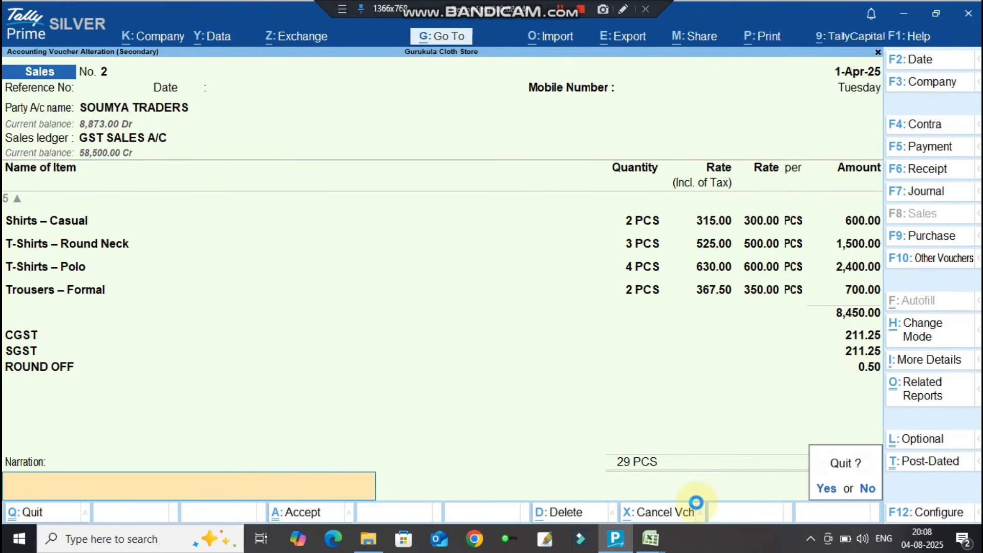
key(y)
key(Escape)
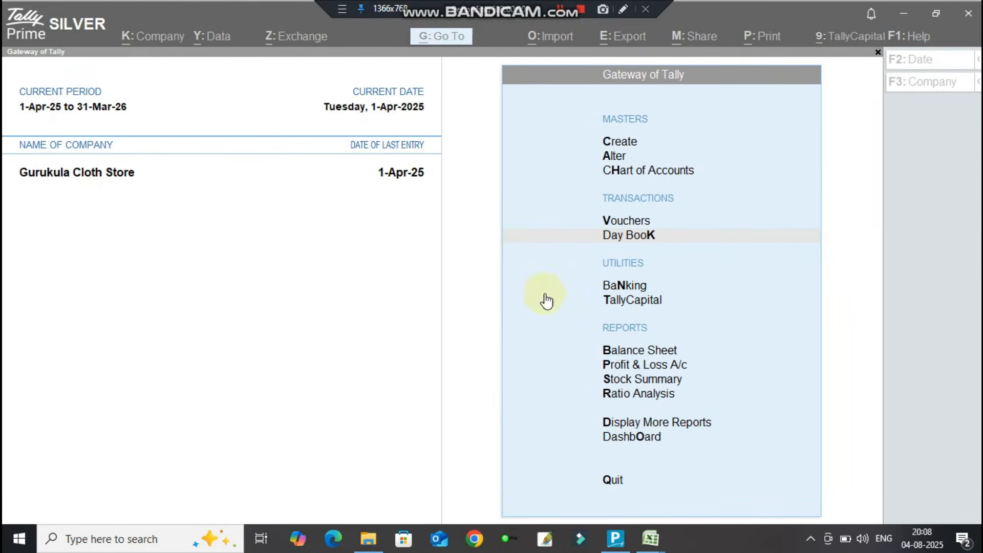
Start a new voucher from the Gateway of Tally and switch it to Purchase.
click(415, 362)
key(Up)
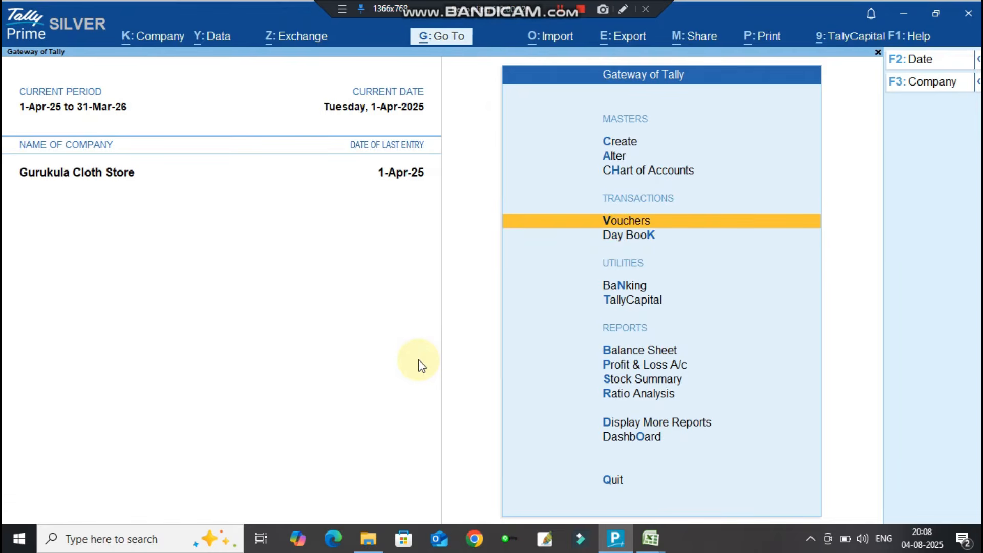
key(Return)
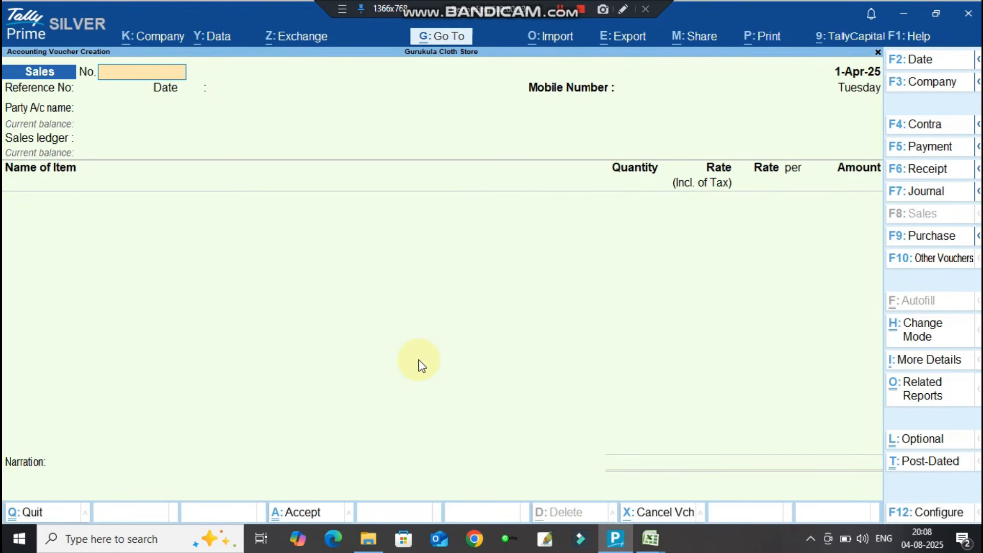
click(924, 237)
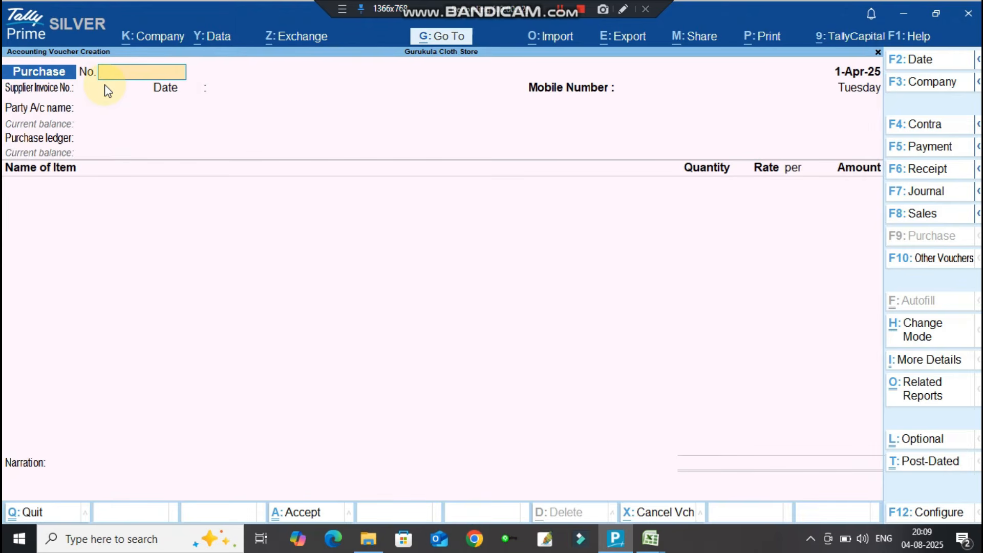
Enter voucher number 123 and supplier invoice 123, keeping the date 1-Apr-25.
text(123)
key(Return)
text(123)
key(Return)
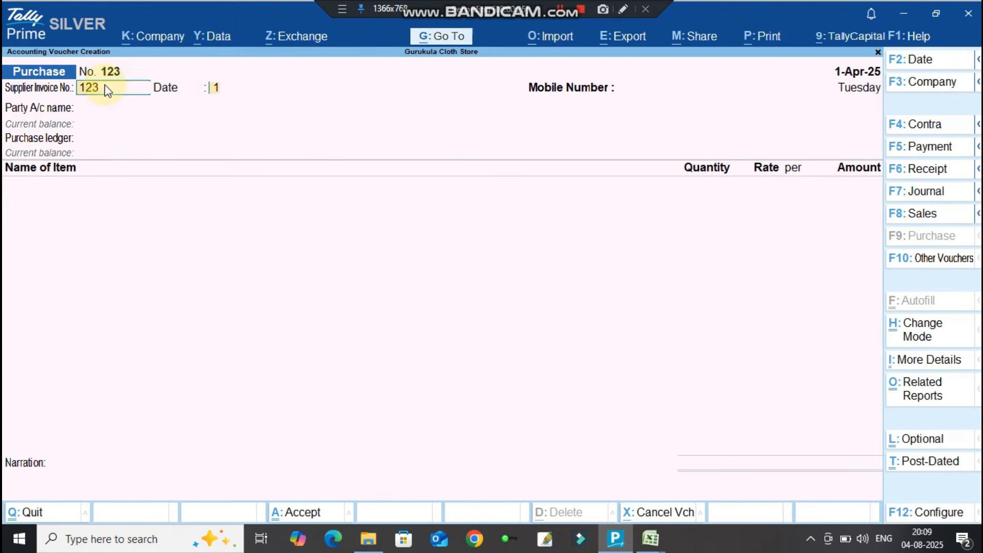
key(Return)
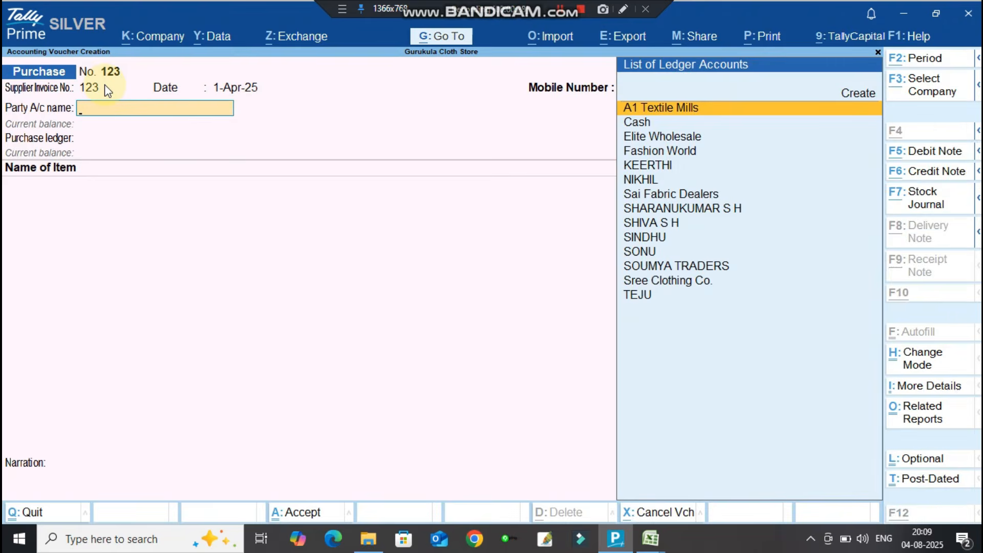
key(alt+Tab)
key(Tab)
Check the supplier in Excel, then select Sai Fabric Dealers as party with Karnataka place of supply.
key(alt+Tab)
key(alt+Tab)
key(alt+Tab)
key(alt+Tab)
key(alt+Tab)
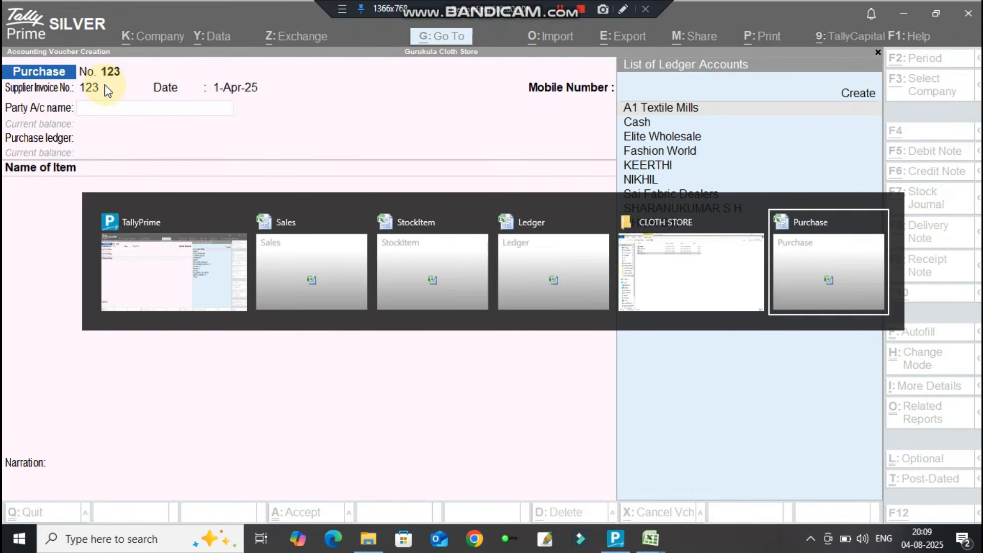
scroll(243, 245, up, 7)
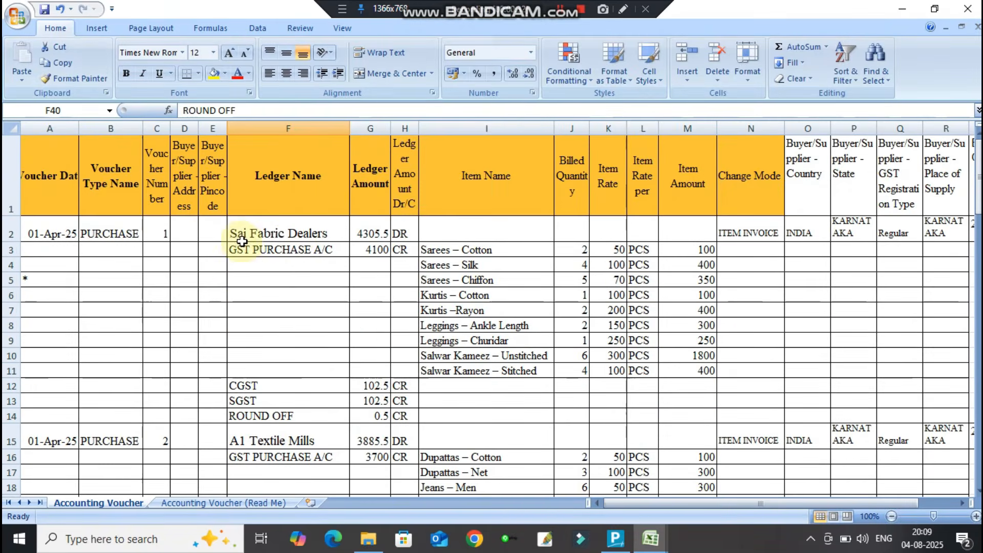
click(298, 236)
key(alt+Tab)
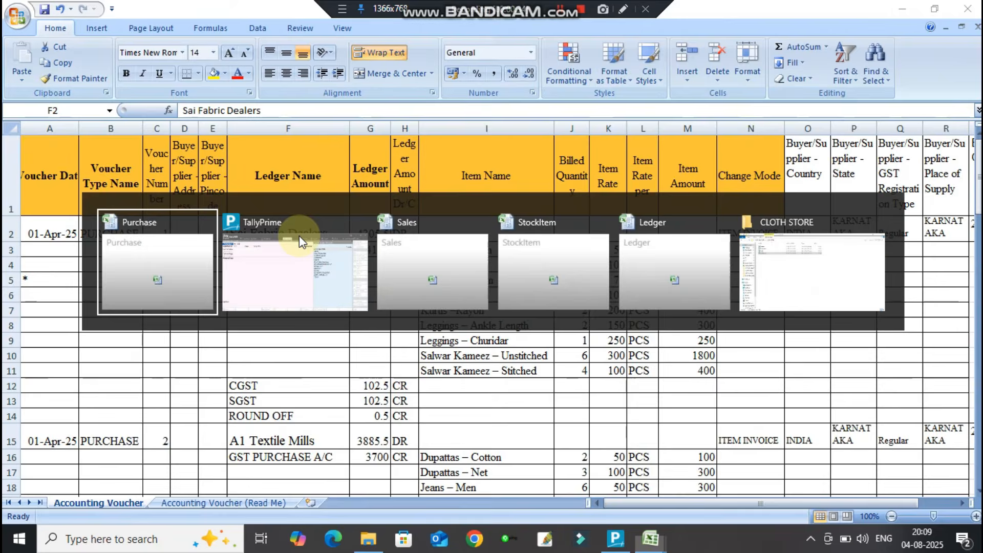
text(SAI)
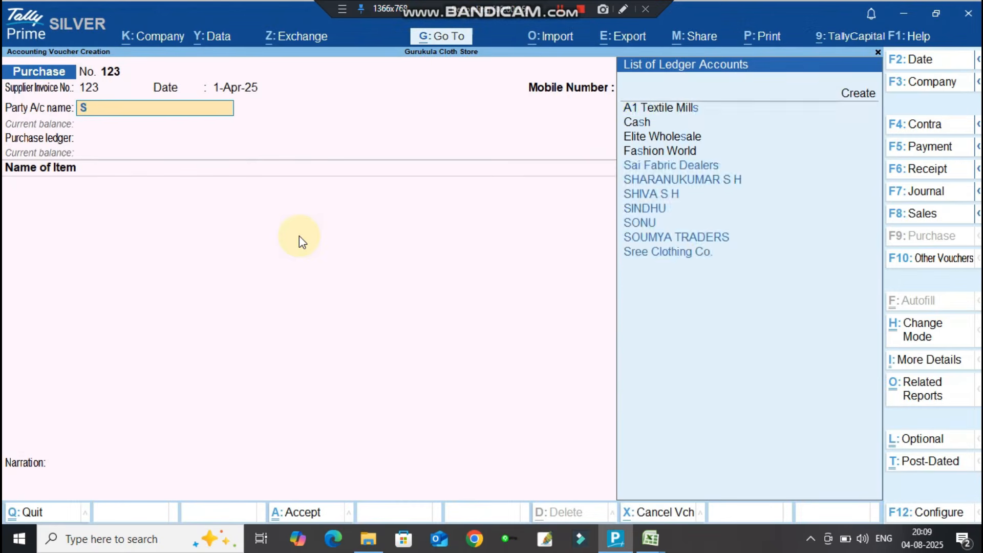
key(Return)
key(Return)
key(Return)
key(Return)
key(Return)
key(Return)
key(Return)
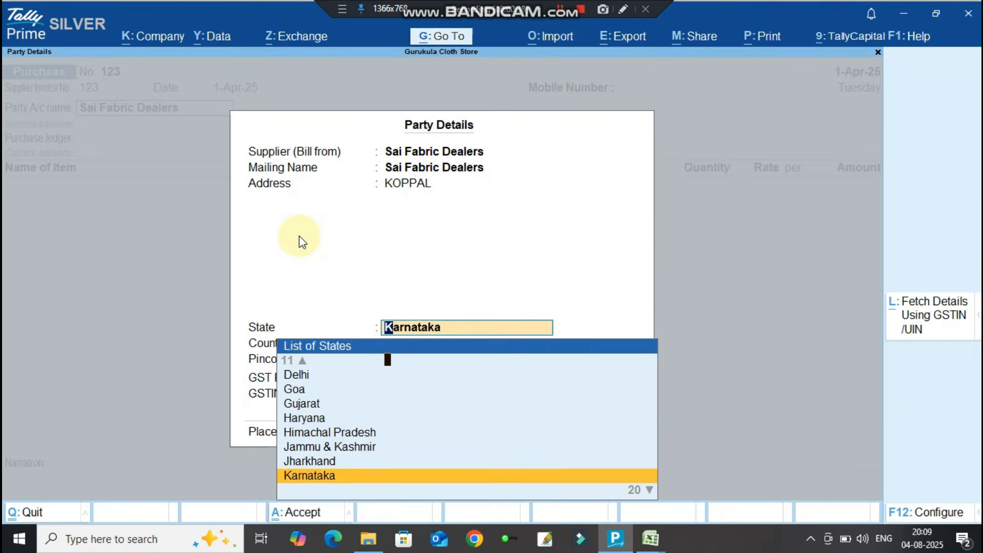
key(Return)
key(Return)
key(Return)
key(Return)
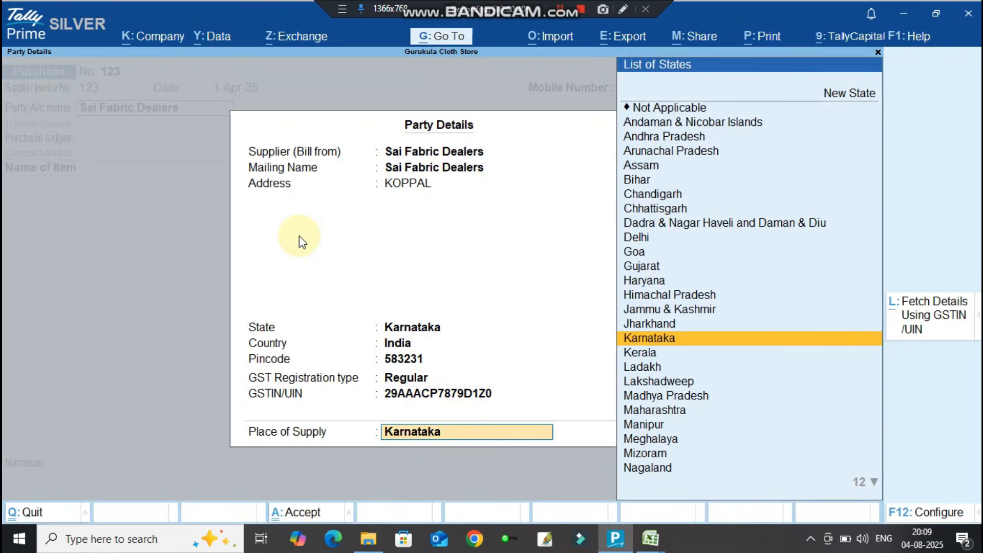
key(alt+Tab)
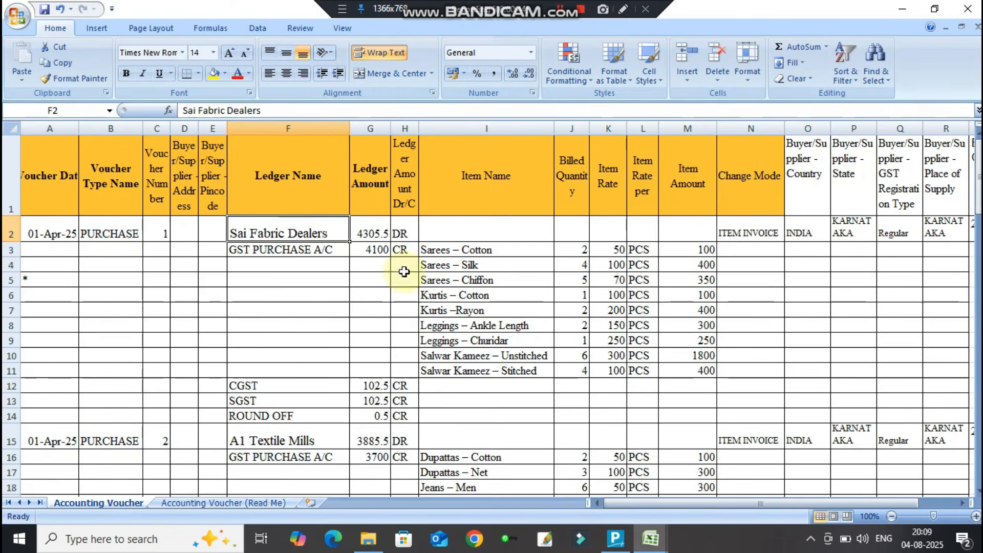
Read the first purchased item, Sarees – Cotton, in cell I3 of the purchase sheet.
click(454, 251)
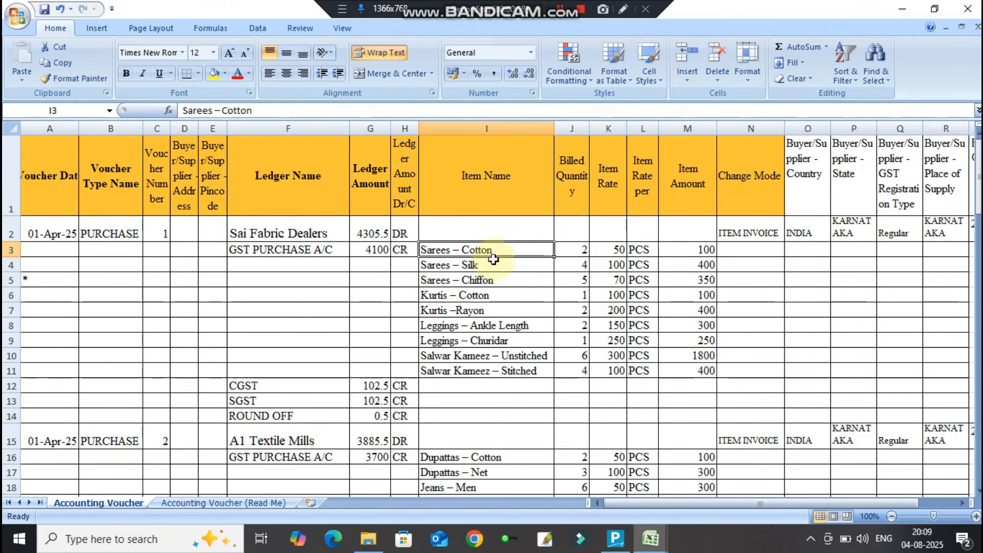
key(alt+Tab)
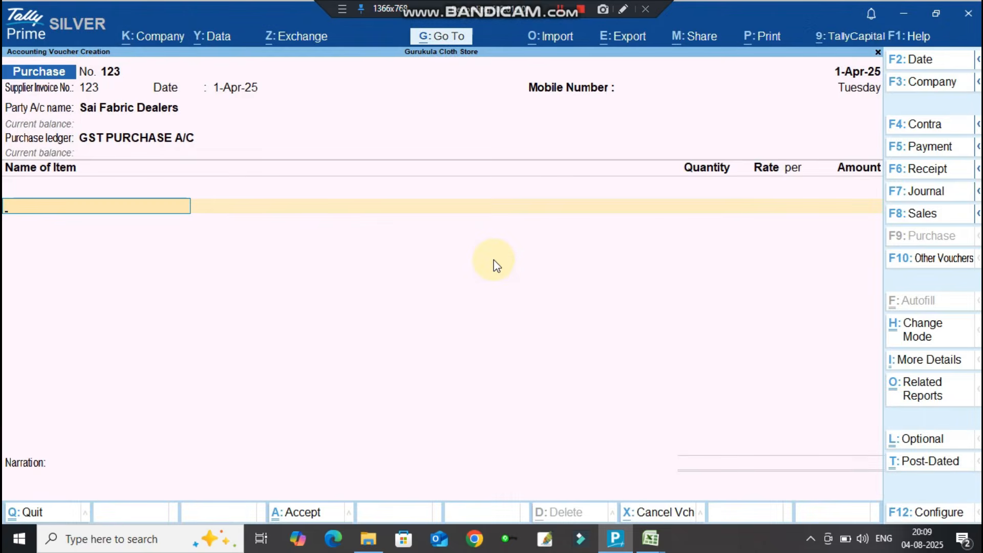
Add Sarees – Cotton as the first item: 100 pieces at 50.
text(SA)
key(Down)
key(Down)
key(Down)
key(Down)
key(Down)
key(Down)
key(Return)
key(Return)
text(100)
key(Return)
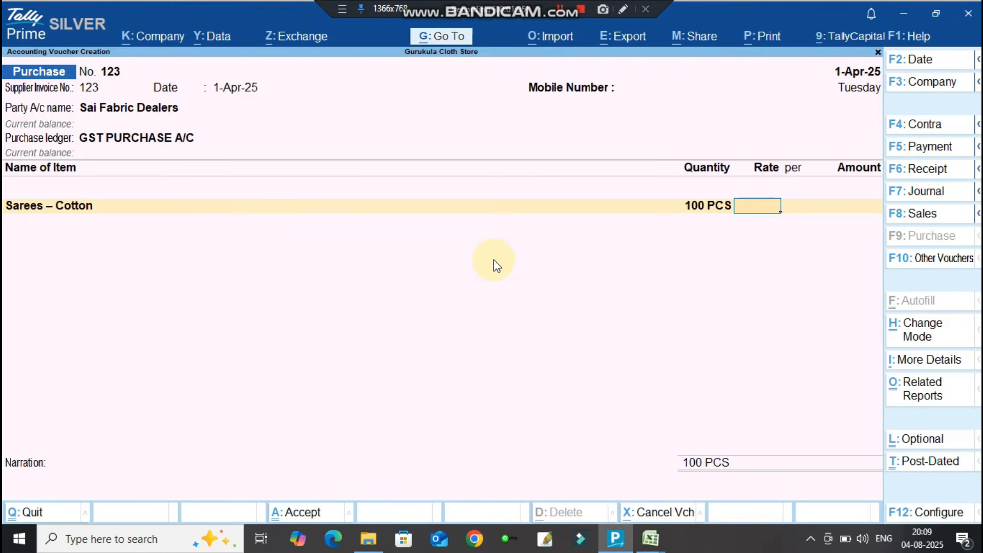
text(50)
key(Return)
key(Return)
key(Return)
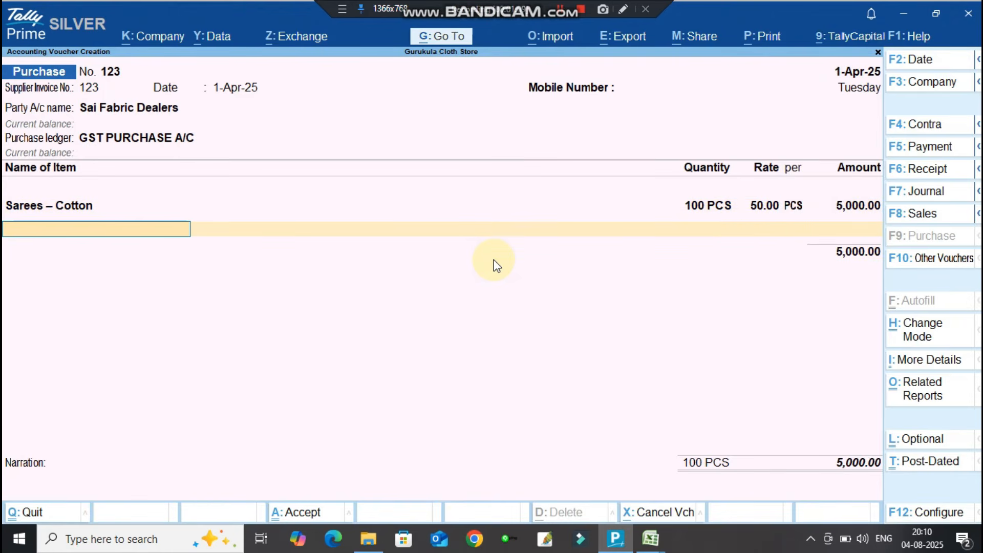
Add Cotton Fabric as the second item: 100 pieces at 20.00.
key(Down)
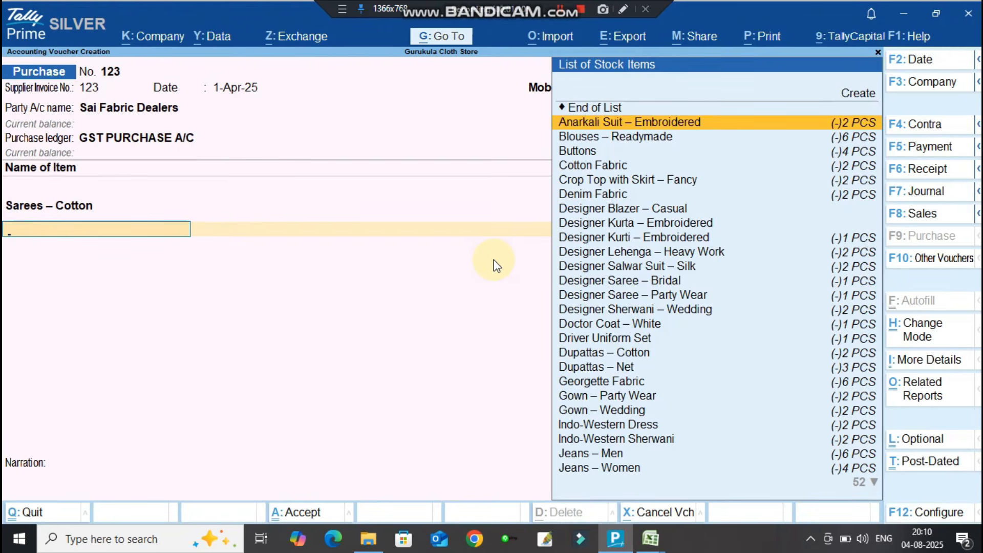
key(Down)
key(Down)
key(Down)
key(Return)
key(Return)
text(100)
key(Return)
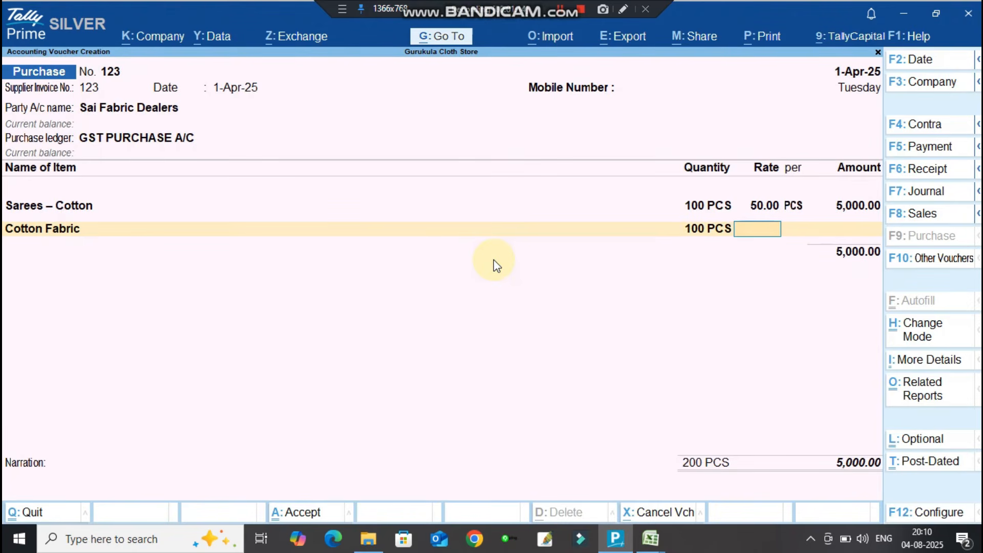
text(20)
key(Return)
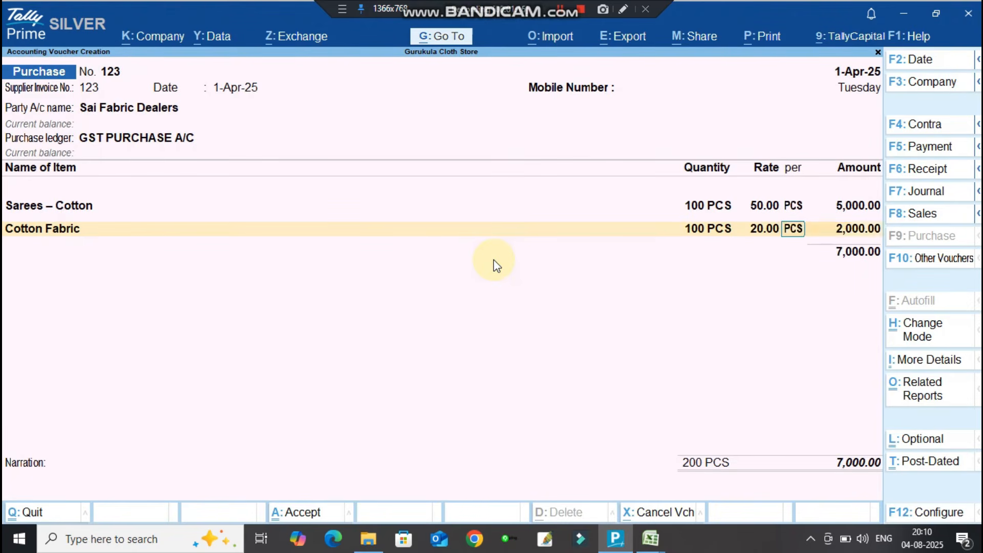
key(Return)
key(Return)
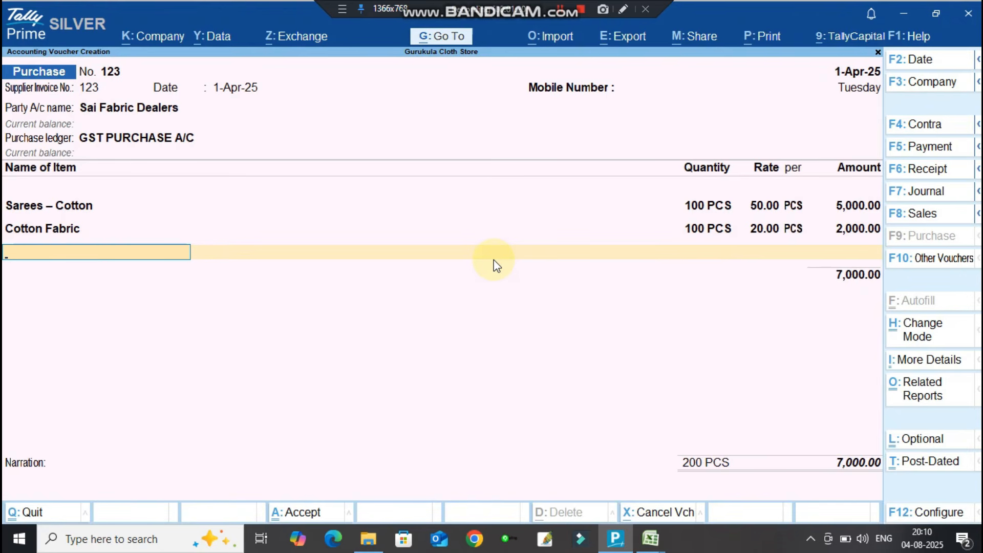
Add CGST and SGST of 175.00 each, then quit the purchase voucher without saving.
key(Return)
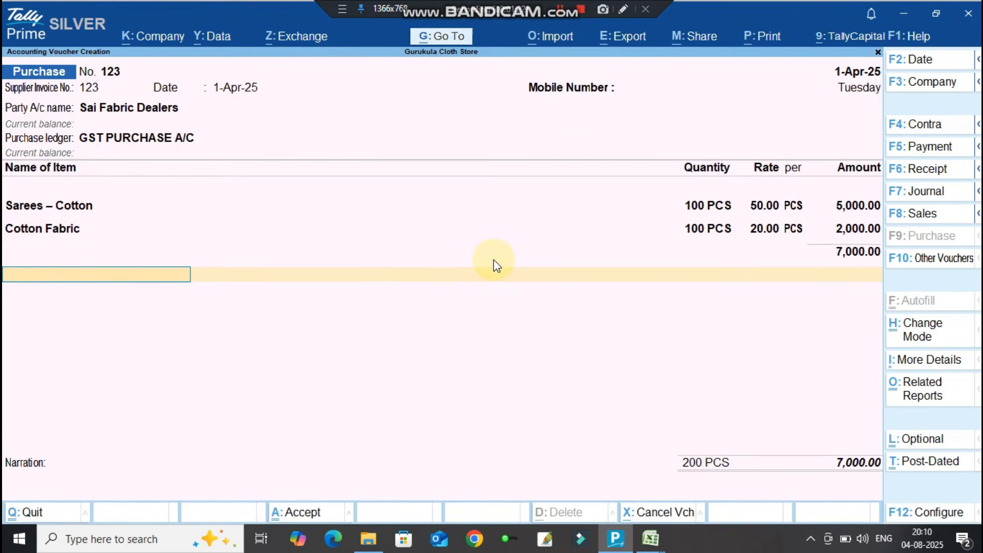
text(CGS)
key(Return)
key(Return)
text(SG)
key(Return)
key(Return)
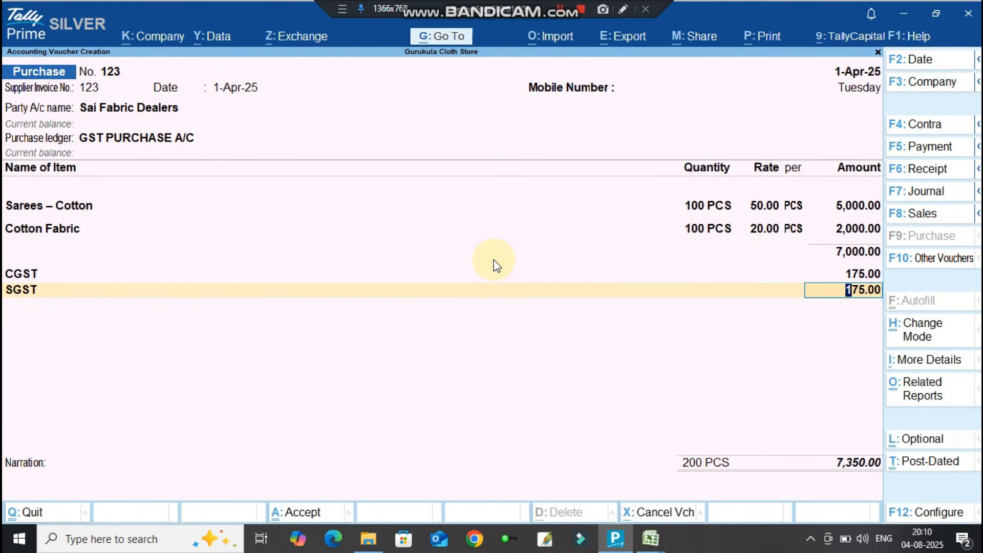
key(Return)
key(Return)
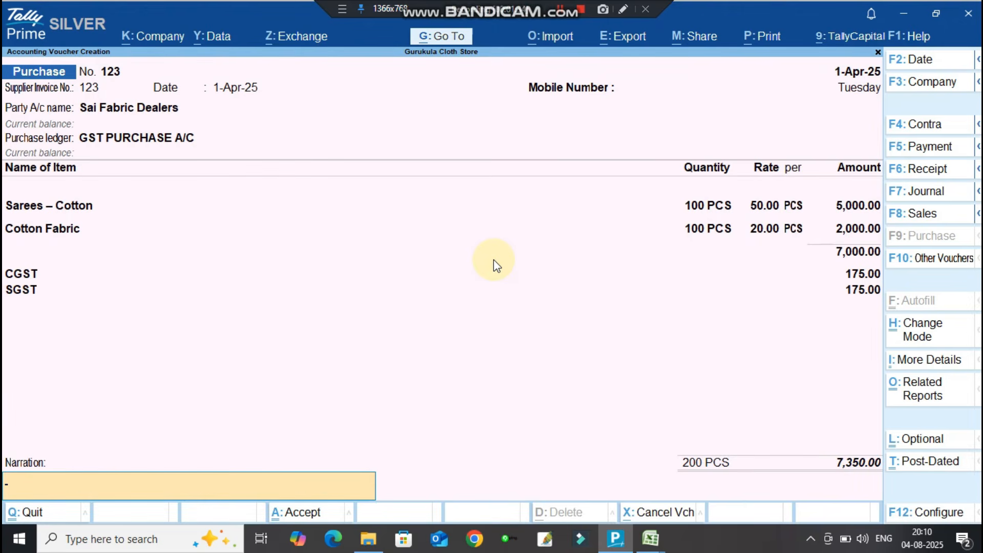
key(Escape)
key(y)
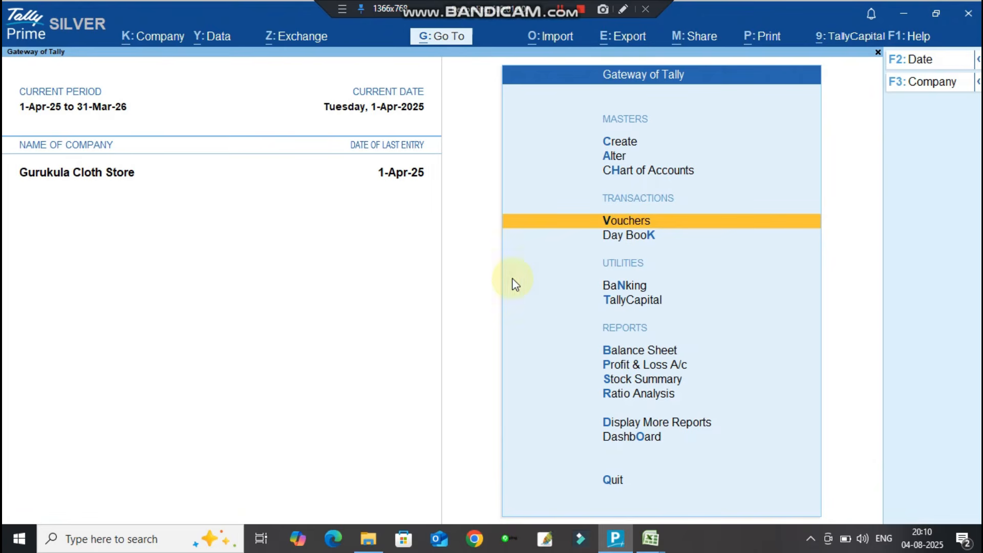
click(643, 543)
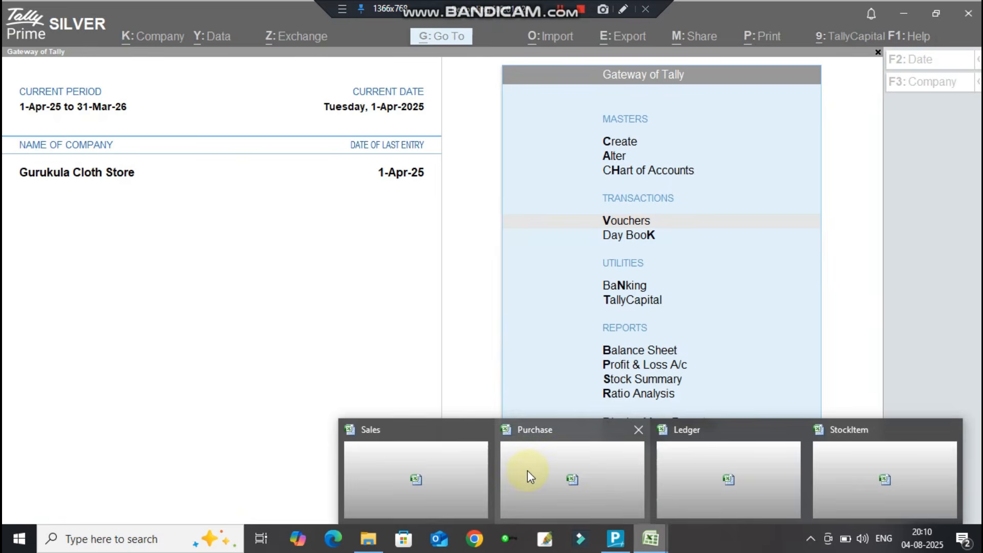
click(528, 470)
scroll(386, 354, down, 19)
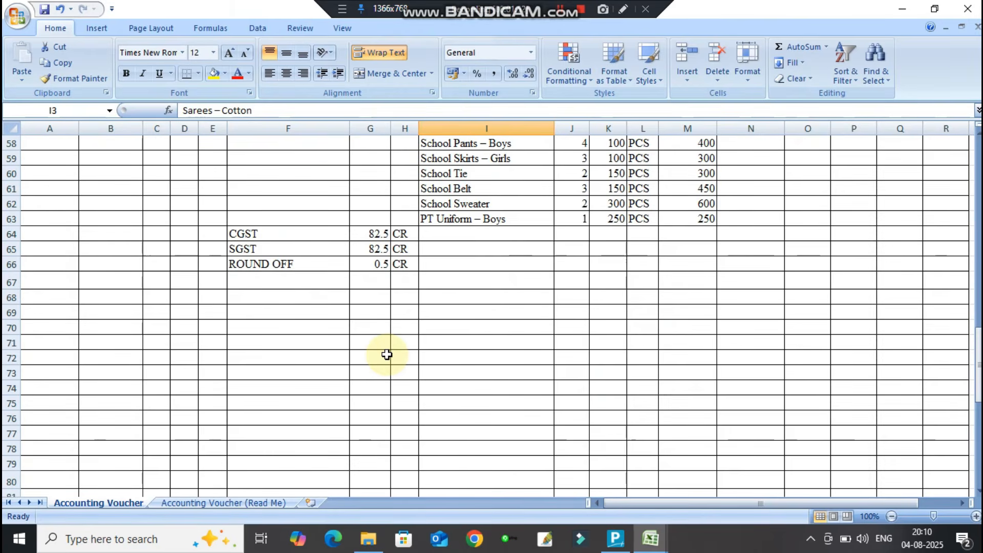
scroll(386, 355, up, 19)
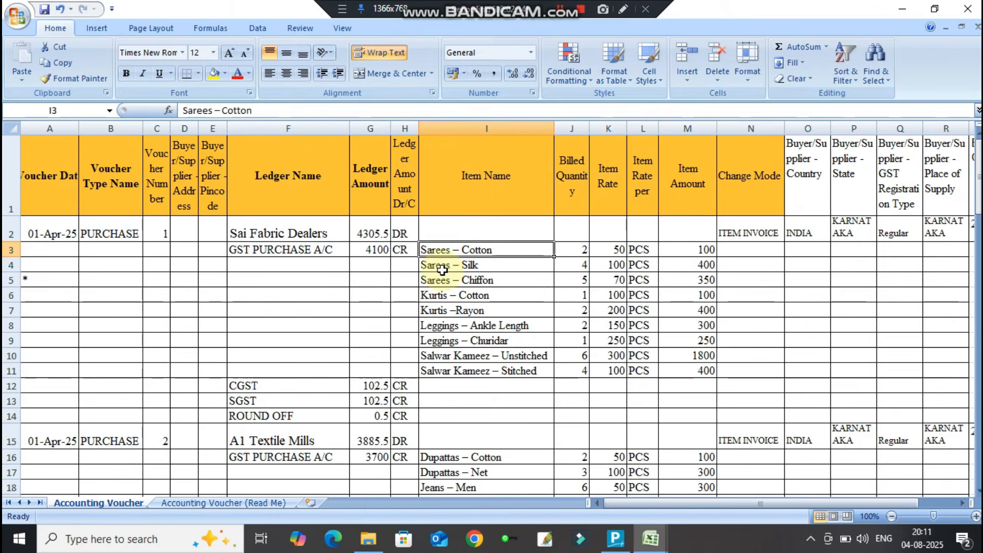
click(284, 237)
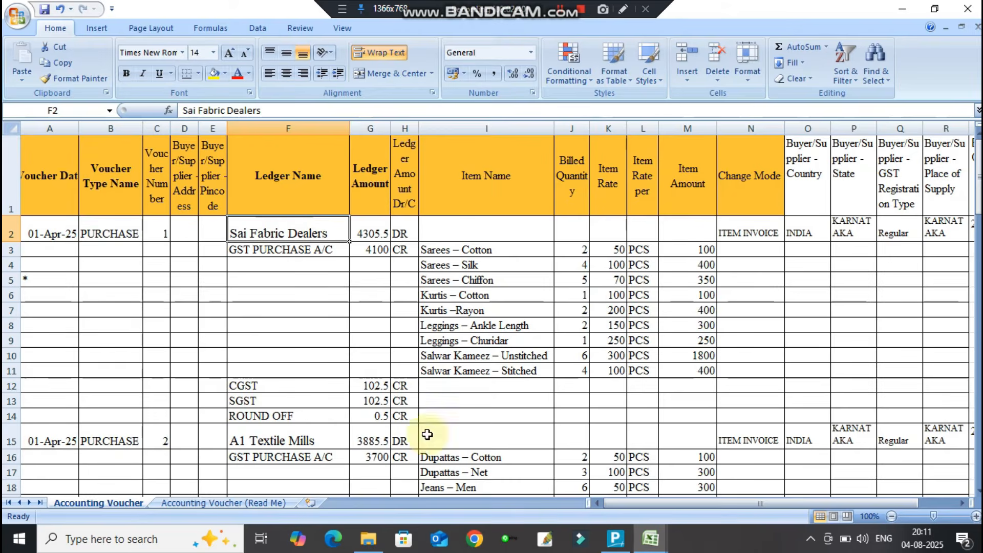
click(616, 538)
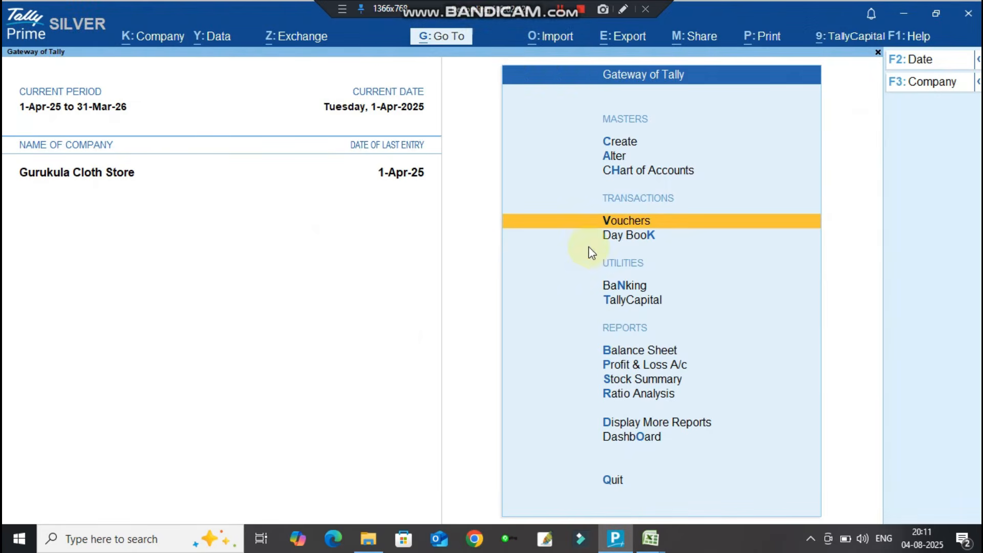
Set up a transaction import from Purchase.xlsx, Accounting Voucher sheet, with the Default Template.
click(551, 41)
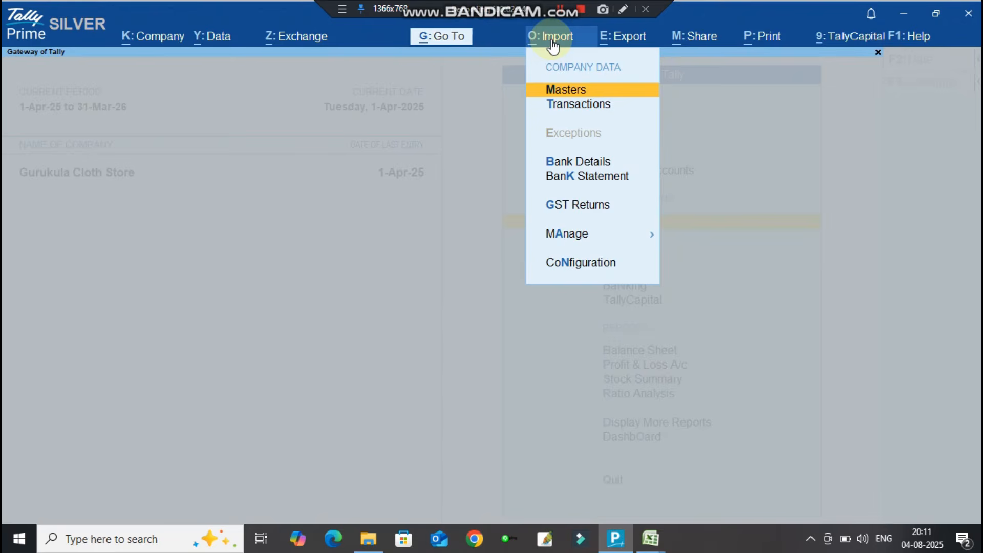
key(Return)
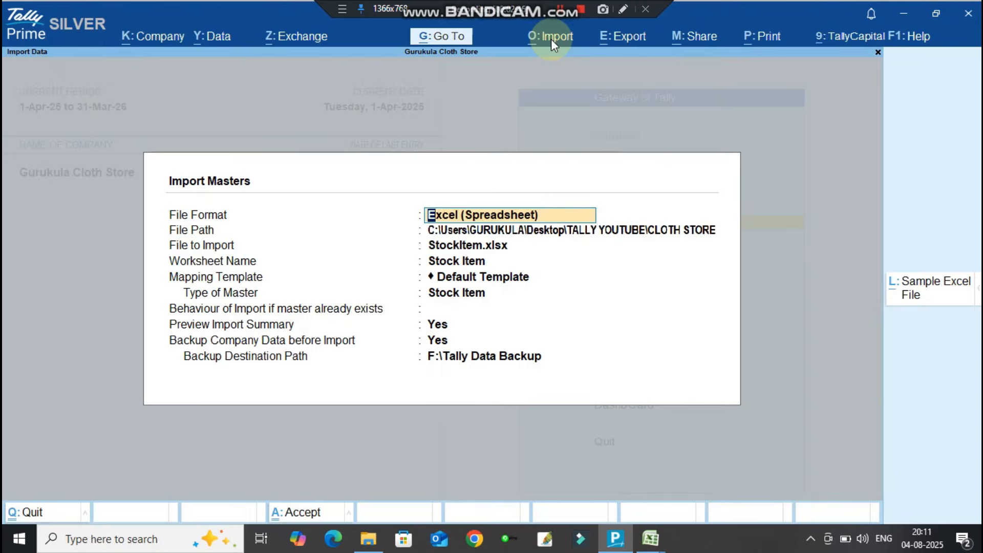
key(Return)
key(Escape)
key(Escape)
click(551, 40)
key(Down)
key(Return)
key(Return)
key(Return)
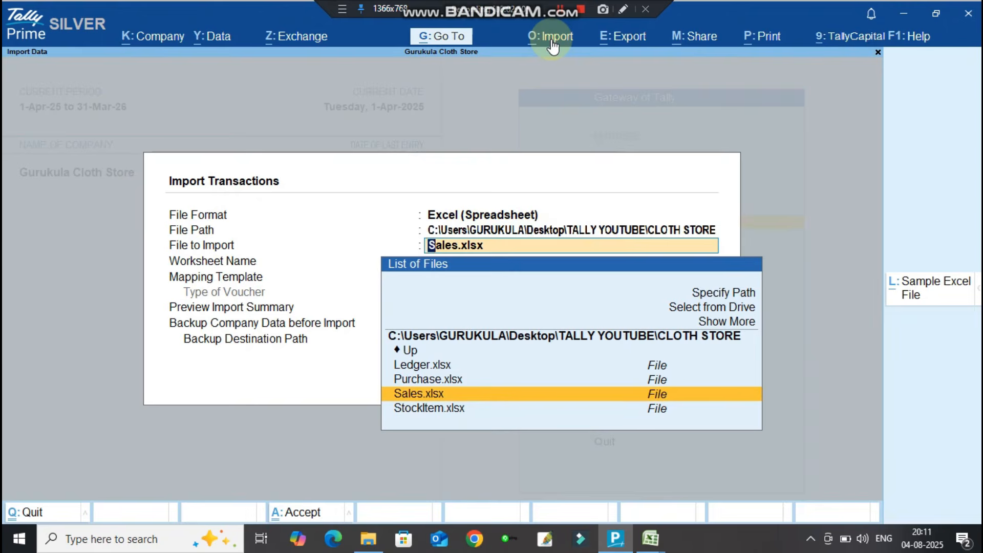
key(Up)
key(Return)
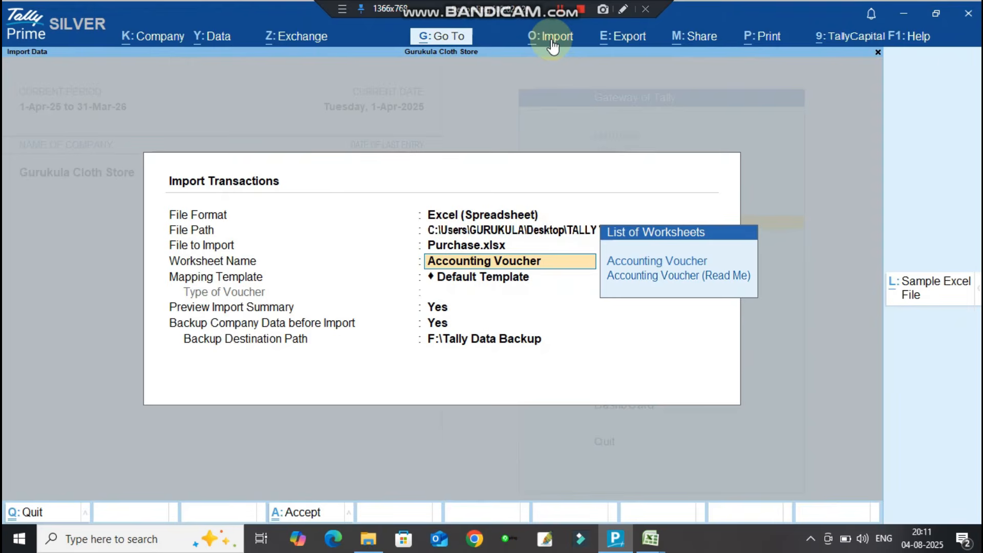
key(Return)
key(Return)
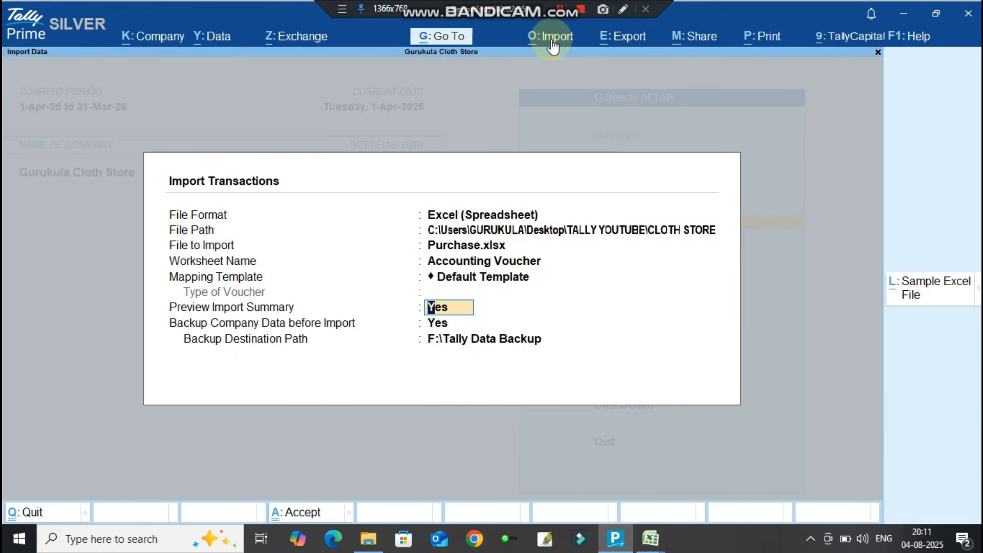
key(Return)
key(Return)
key(Return)
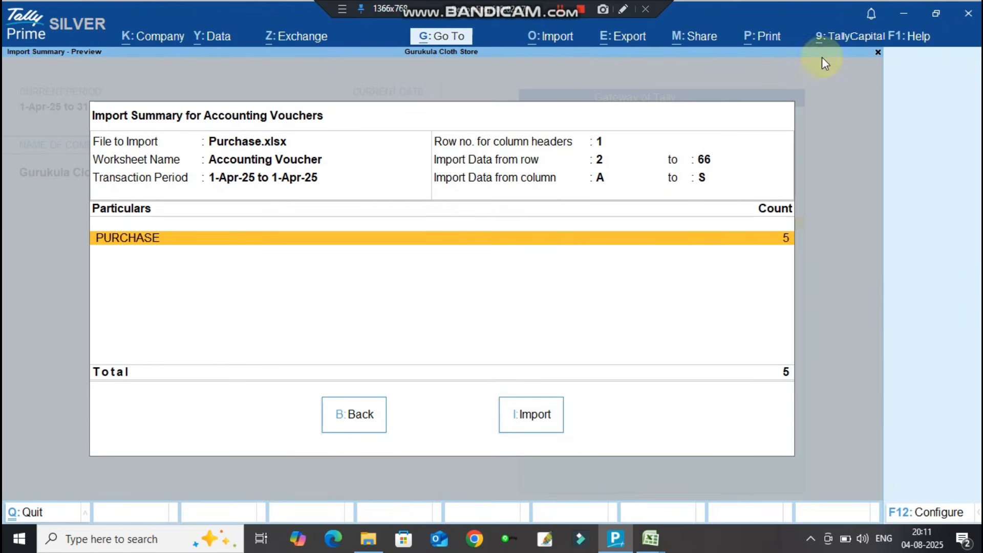
Import the five purchase vouchers, overwriting the backup, and open the Day Book.
click(522, 406)
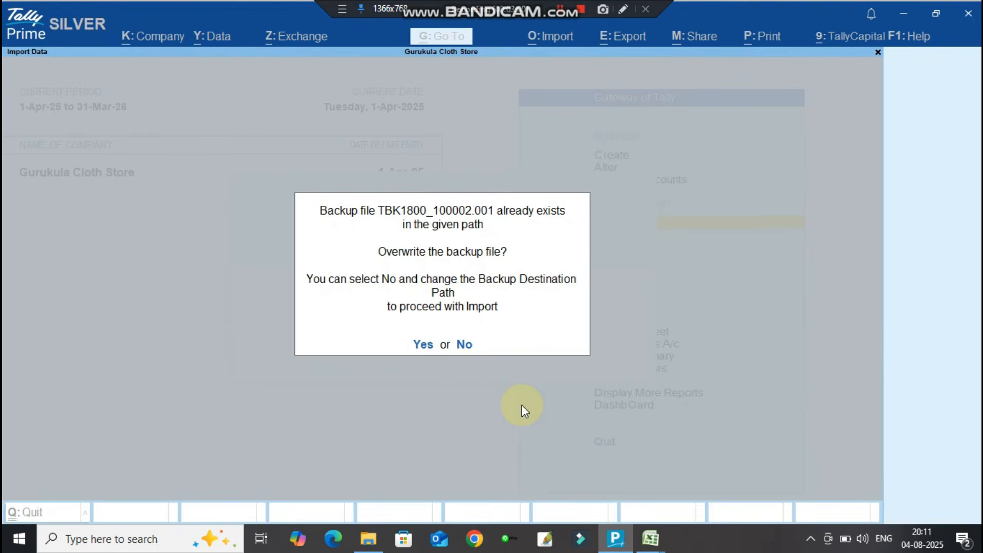
key(y)
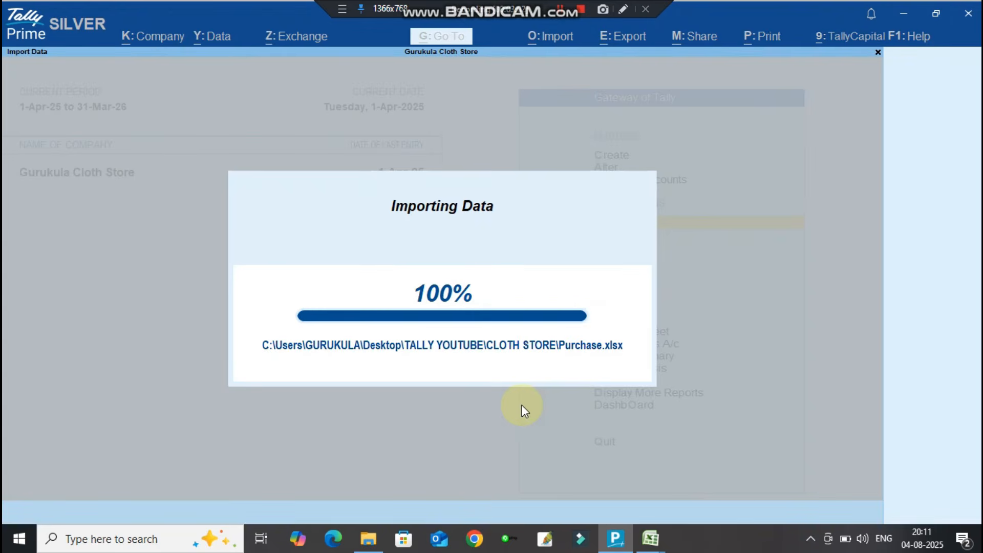
key(Return)
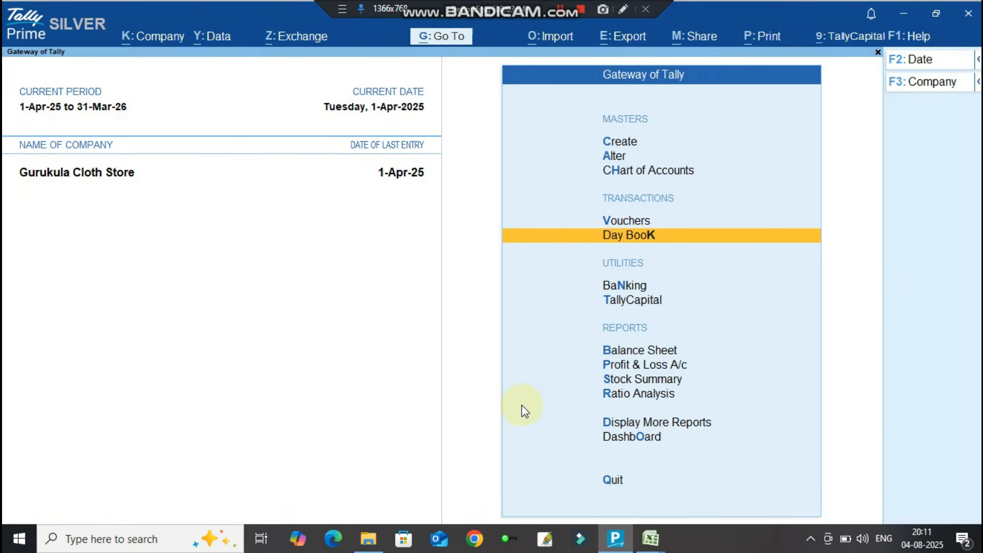
key(Return)
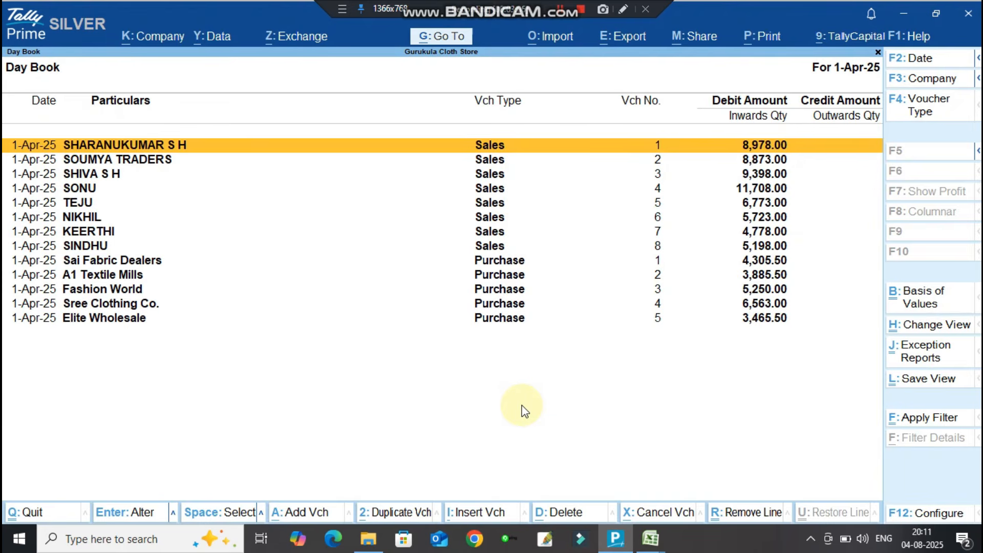
Review Elite Wholesale's purchase voucher 5 down to its tax lines and clear the ROUND OFF amount.
key(Down)
key(Down)
key(Down)
key(Down)
key(Down)
key(Down)
key(Down)
key(Down)
key(Down)
key(Down)
key(Down)
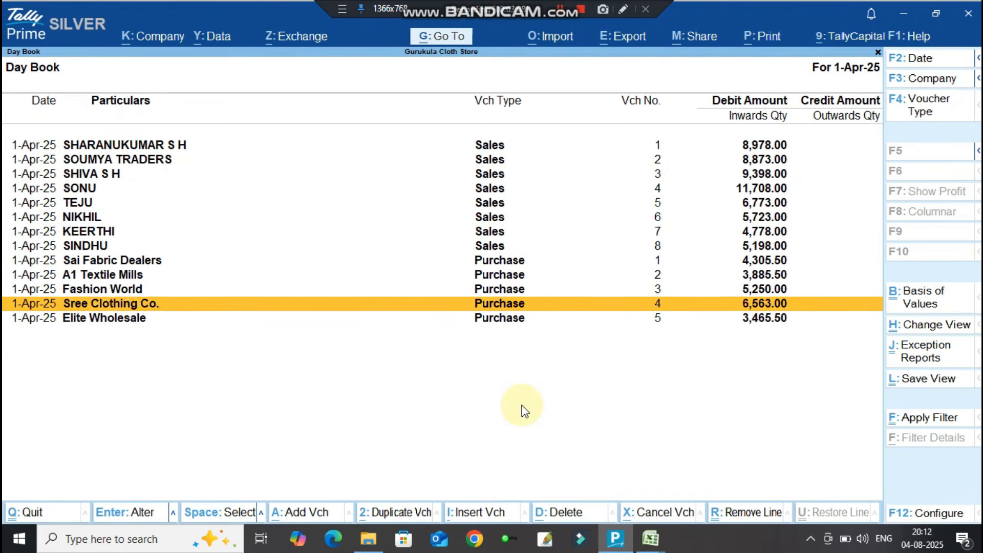
key(Down)
key(Return)
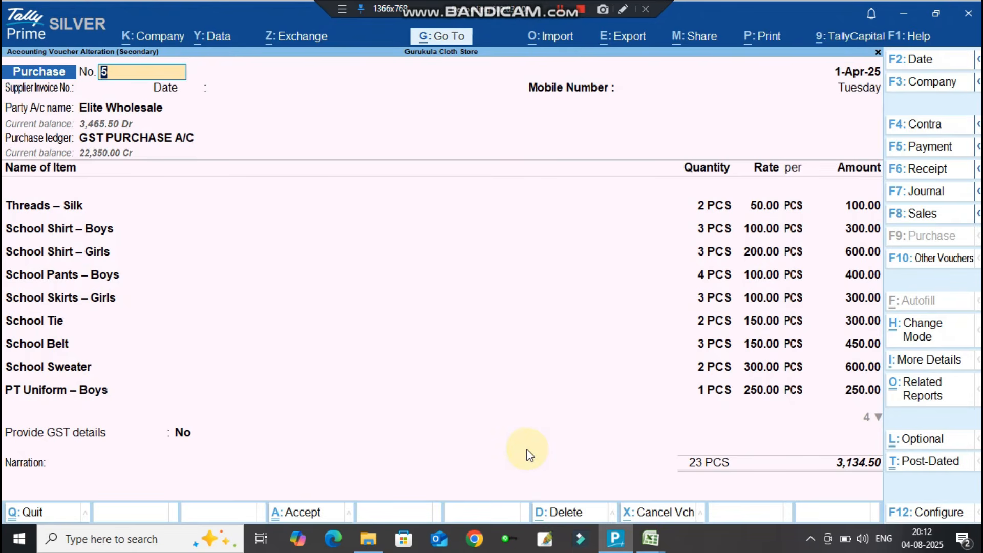
key(ctrl)
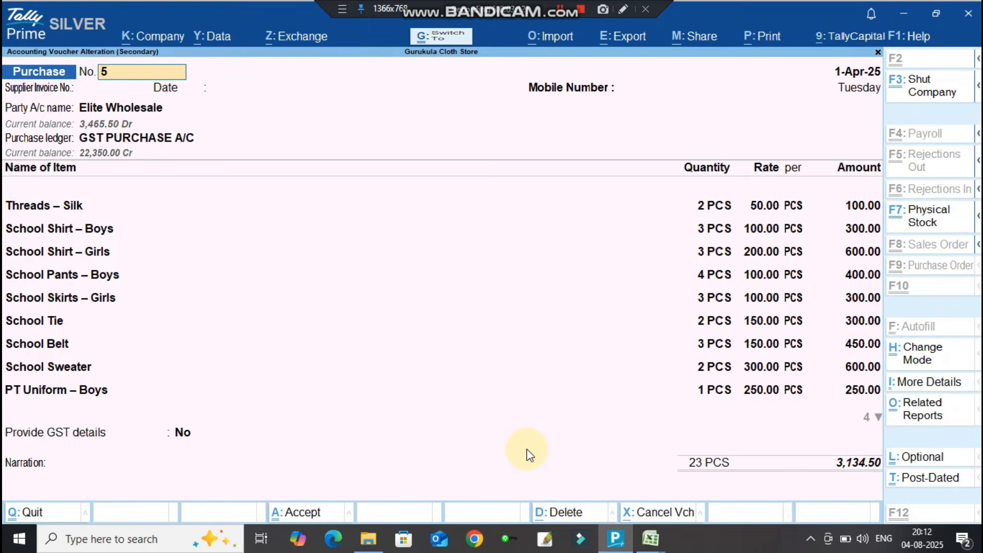
key(ctrl+End)
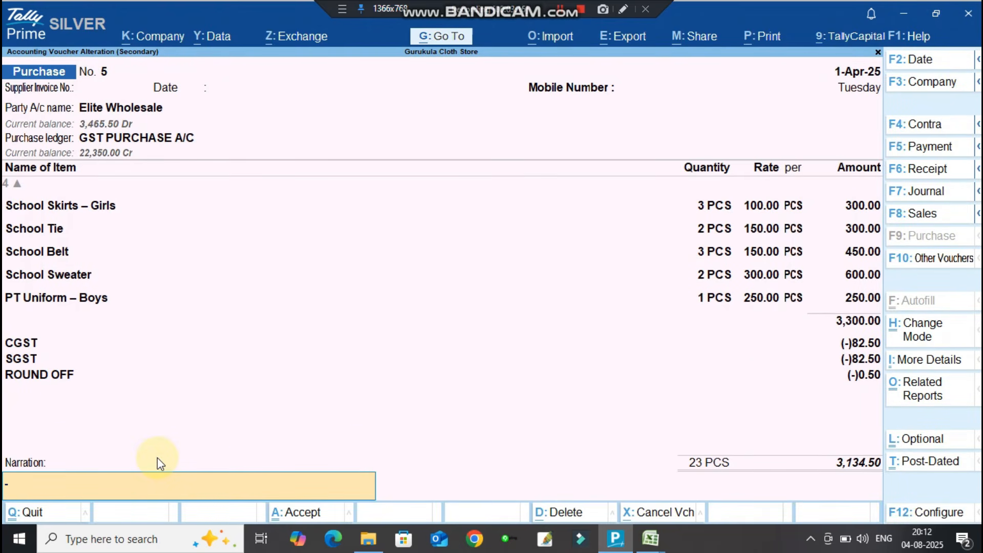
key(Up)
key(Up)
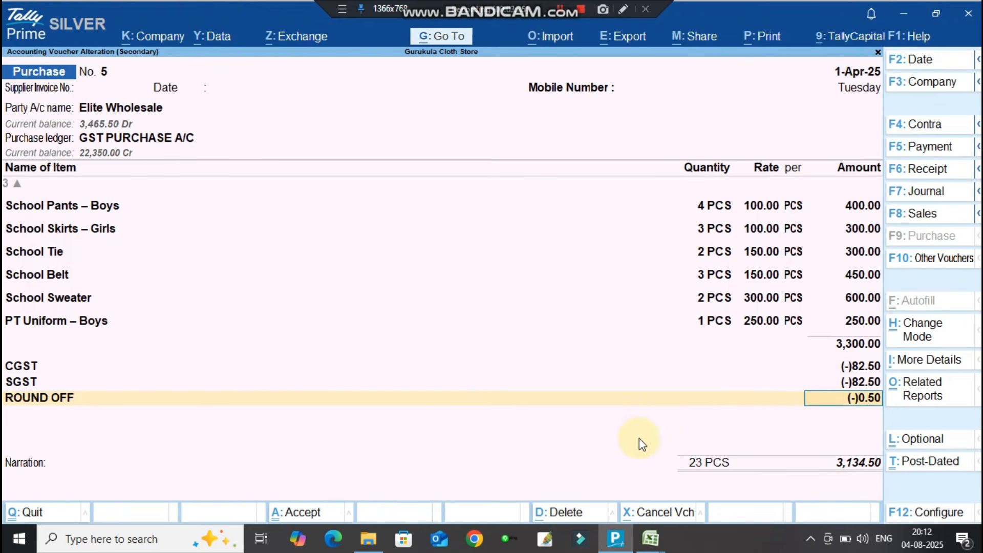
key(BackSpace)
key(Escape)
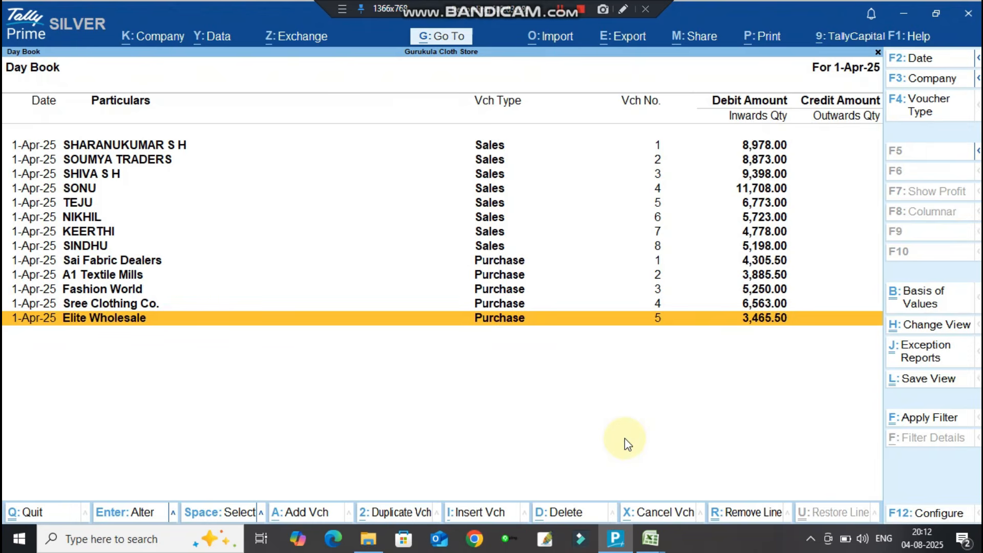
Review Sree Clothing Co.'s purchase voucher 4, totalling 5,937, down to its narration and tax lines.
key(Up)
key(Return)
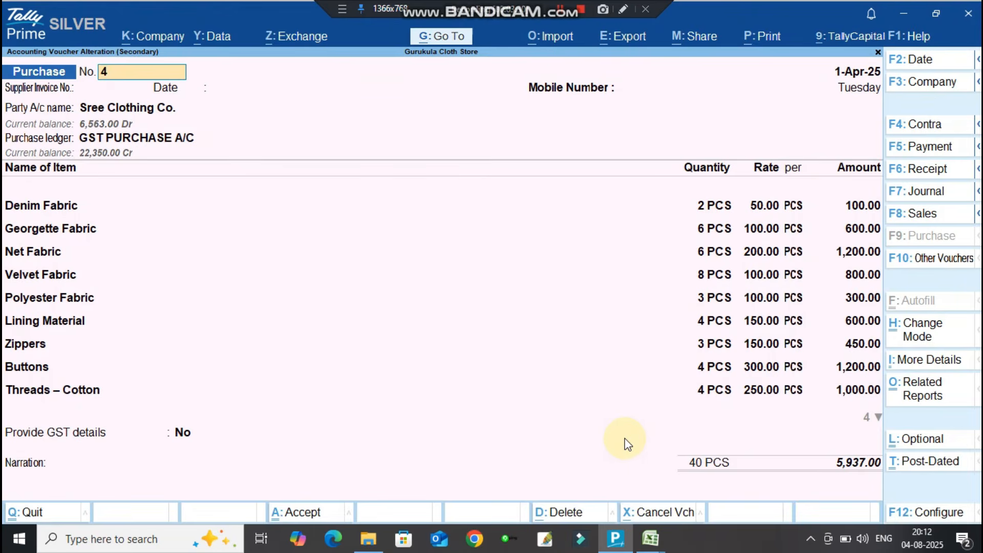
key(ctrl)
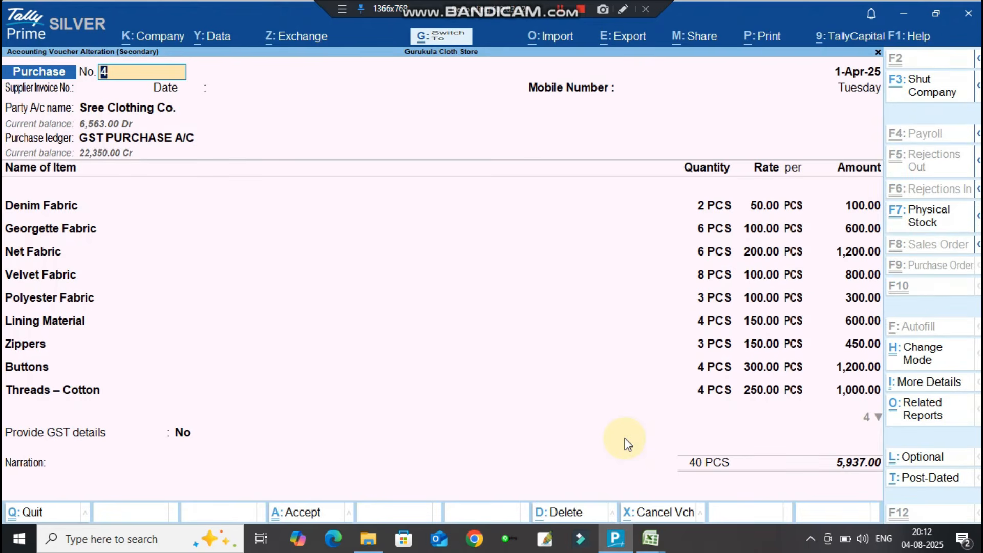
key(ctrl+End)
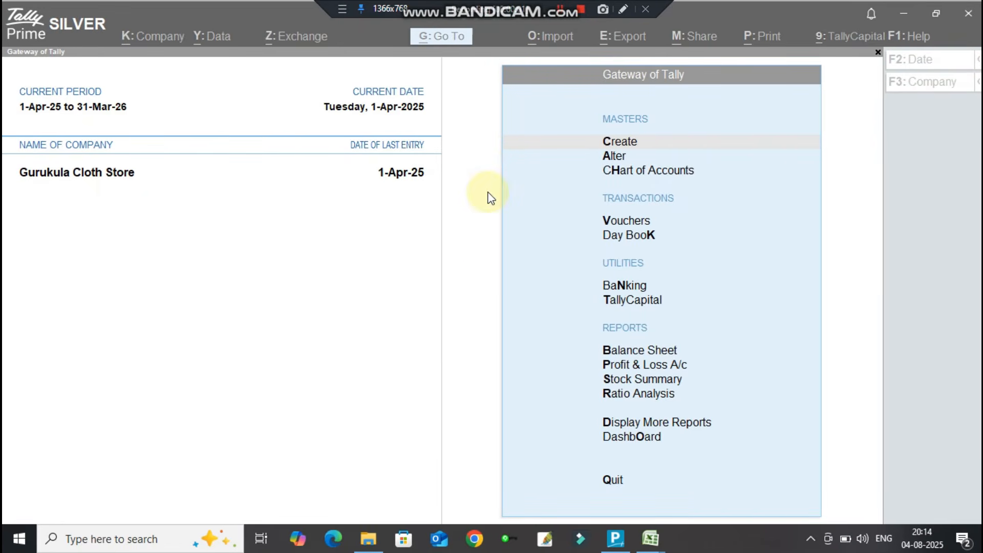
click(450, 285)
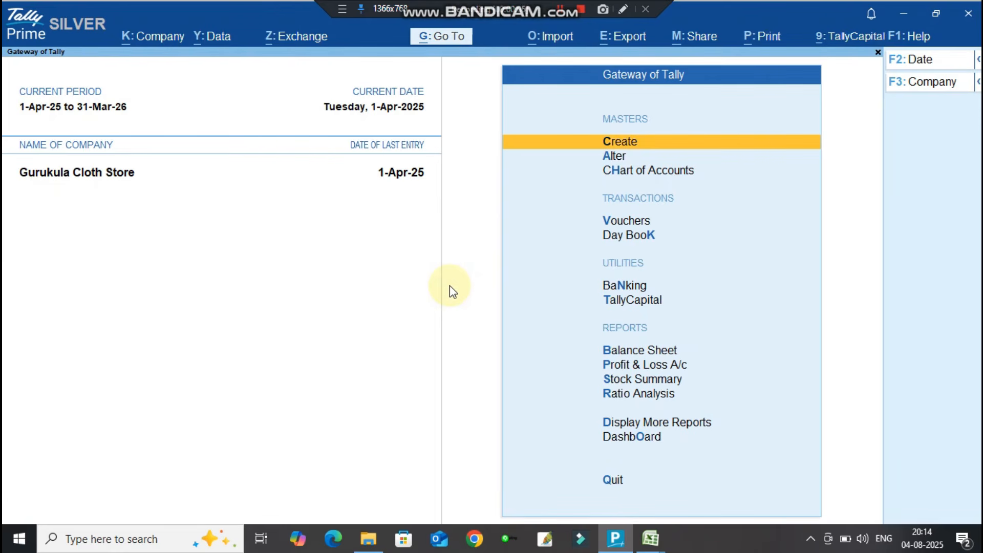
click(651, 538)
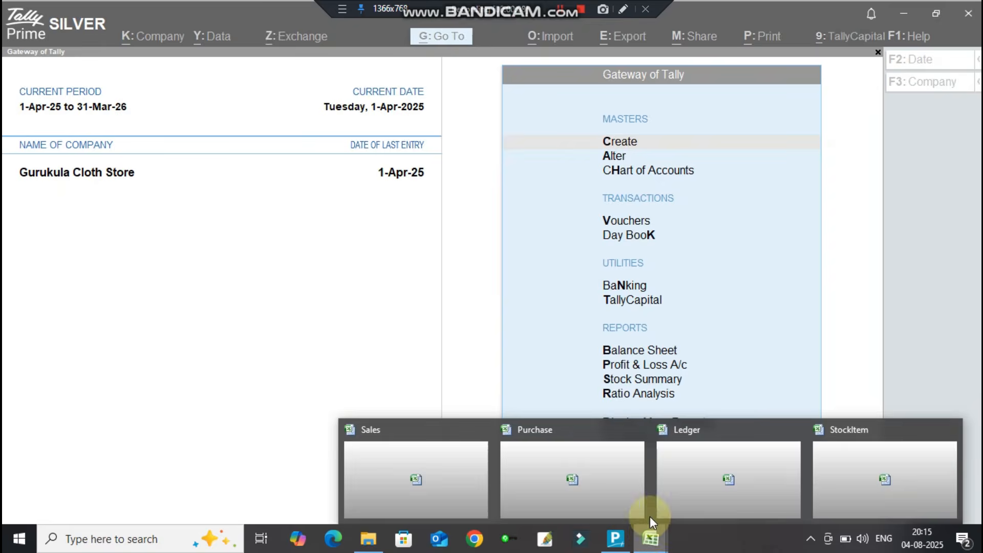
Show the Purchase workbook scrolled to the top and select the CR entry in cell H2.
click(549, 495)
scroll(467, 327, up, 14)
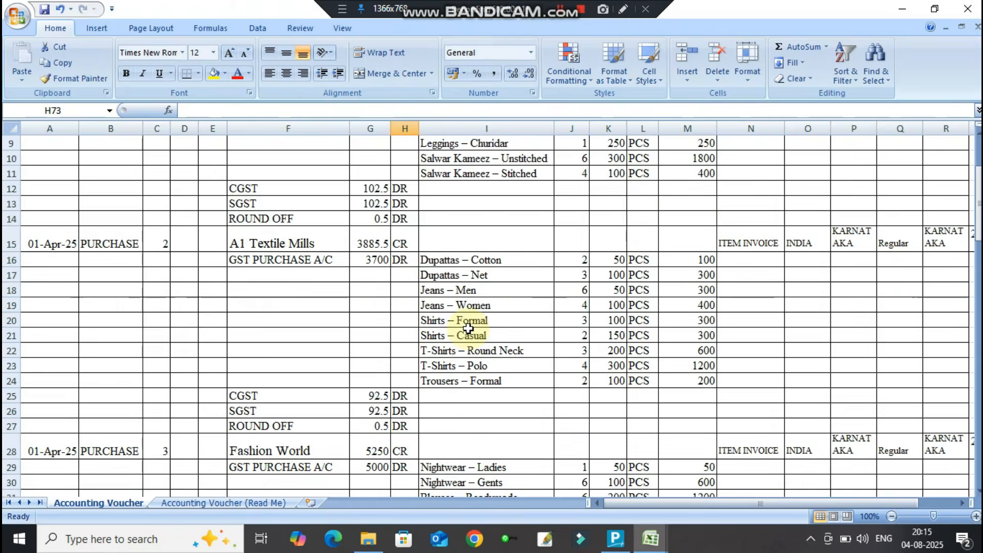
scroll(468, 327, up, 3)
click(404, 233)
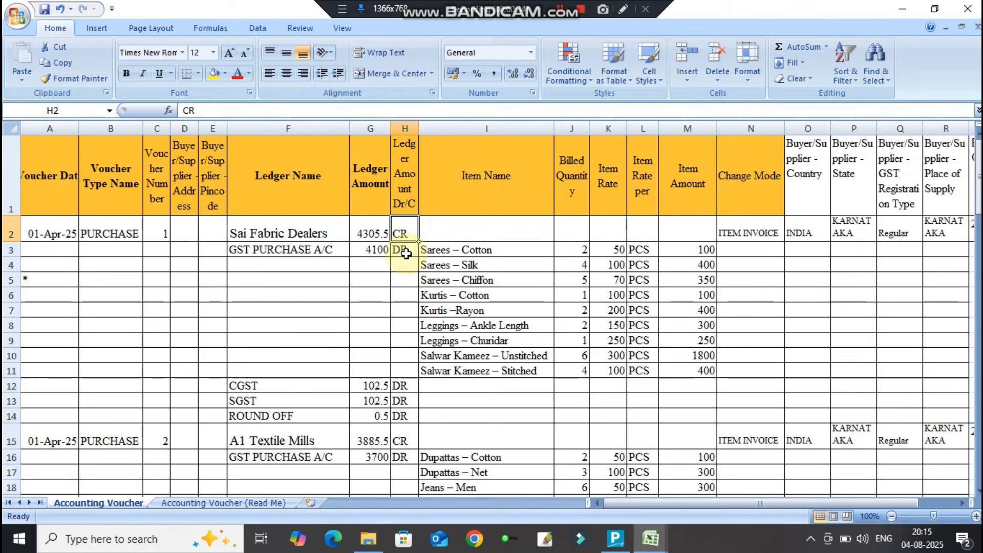
click(616, 536)
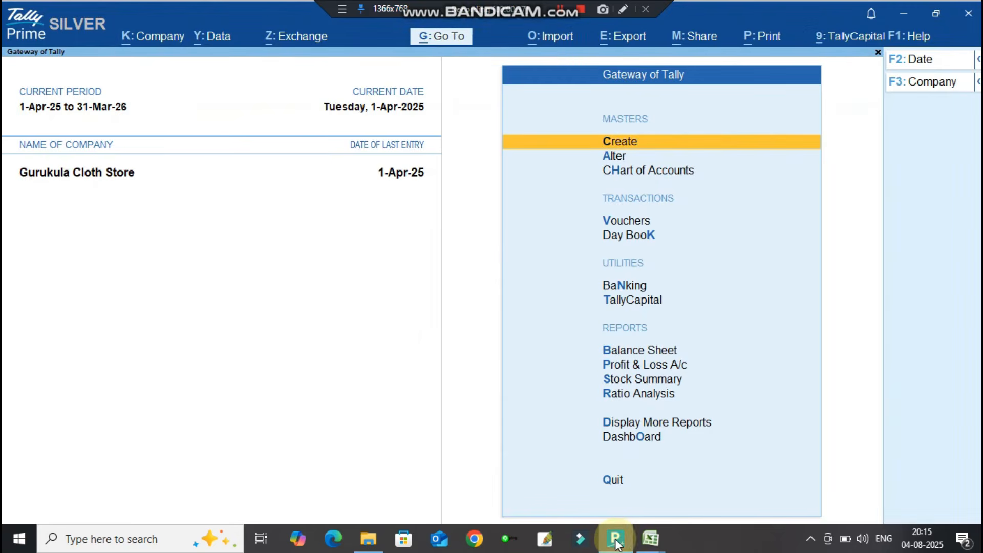
Import transactions from Purchase.xlsx with the default settings, overwriting the existing backup file.
click(554, 36)
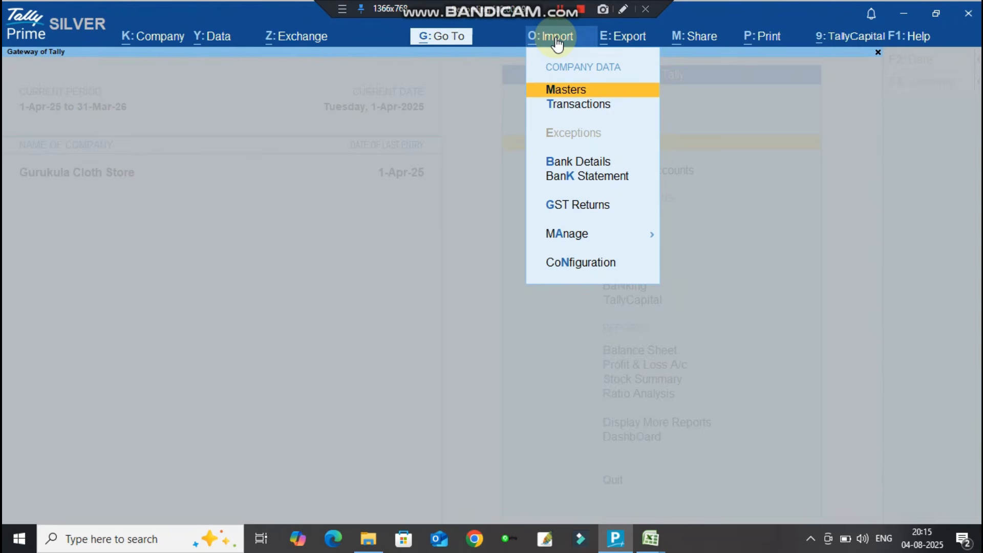
key(Down)
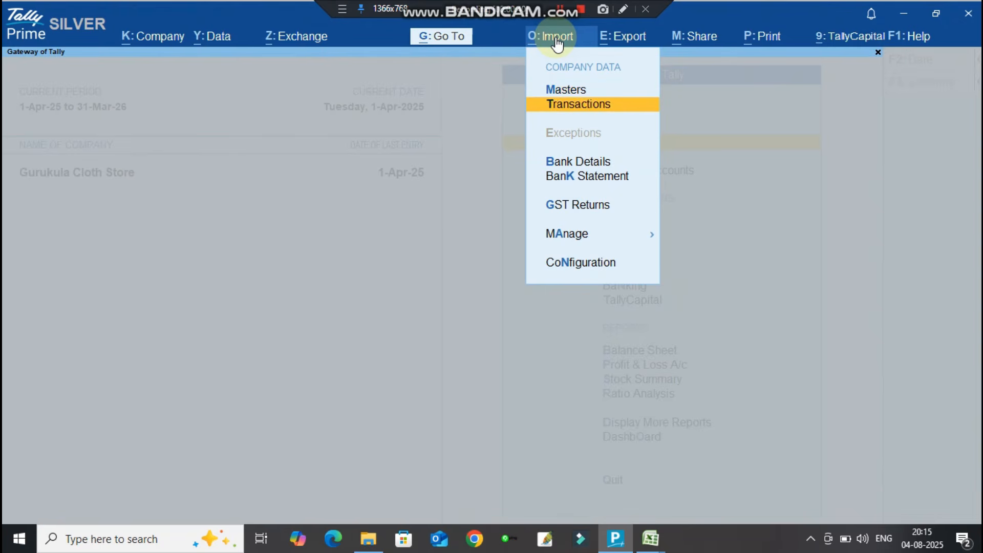
key(Return)
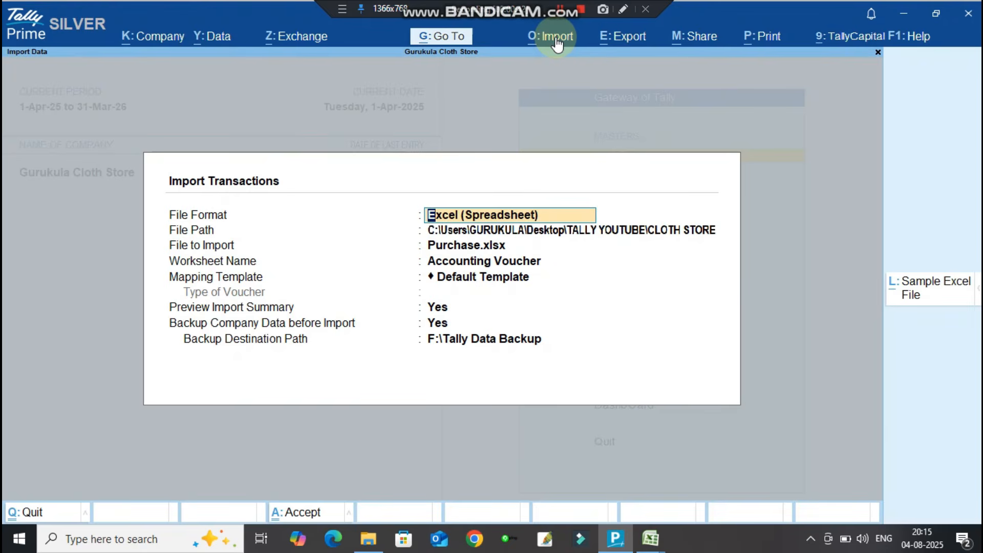
key(Return)
key(Return)
key(Return)
key(Return)
key(Return)
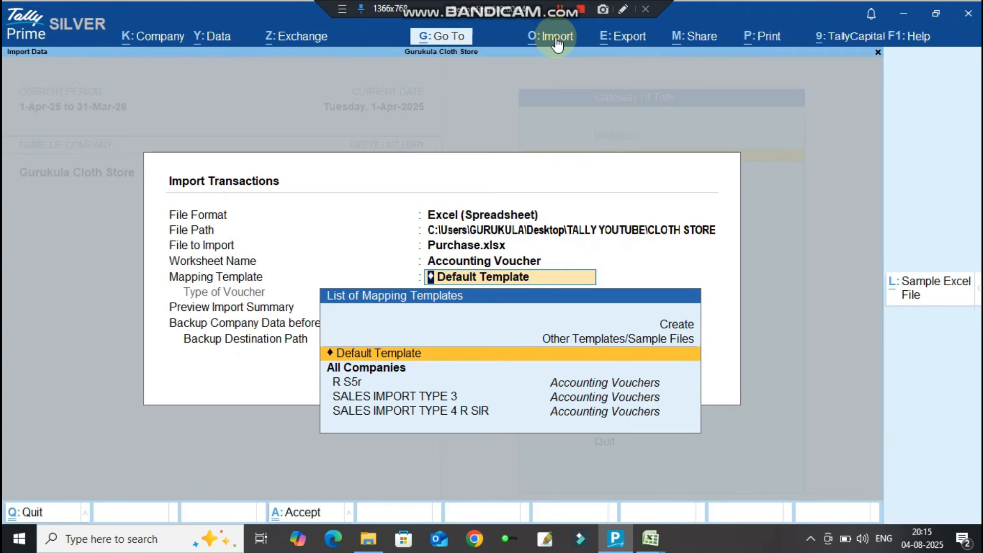
key(Return)
key(Return)
key(Return)
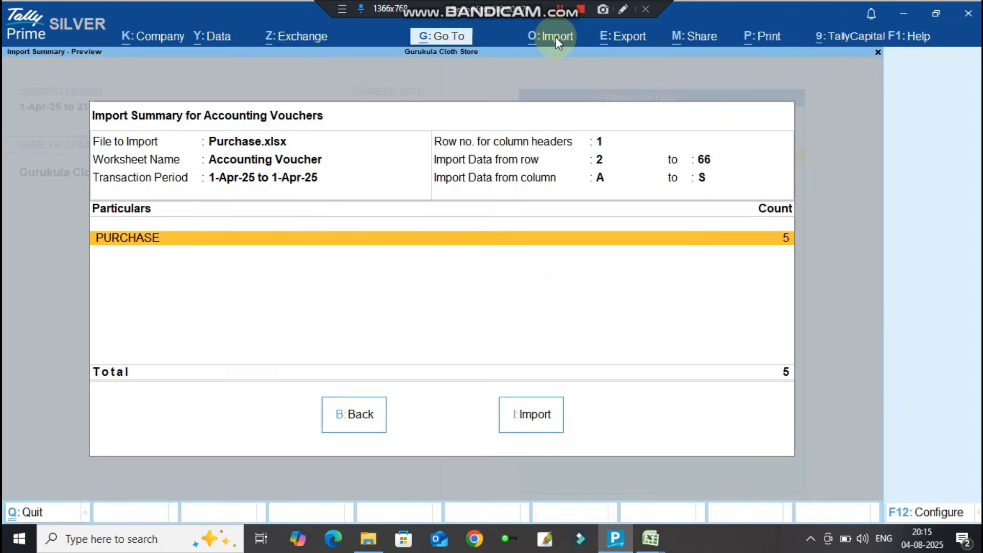
key(Return)
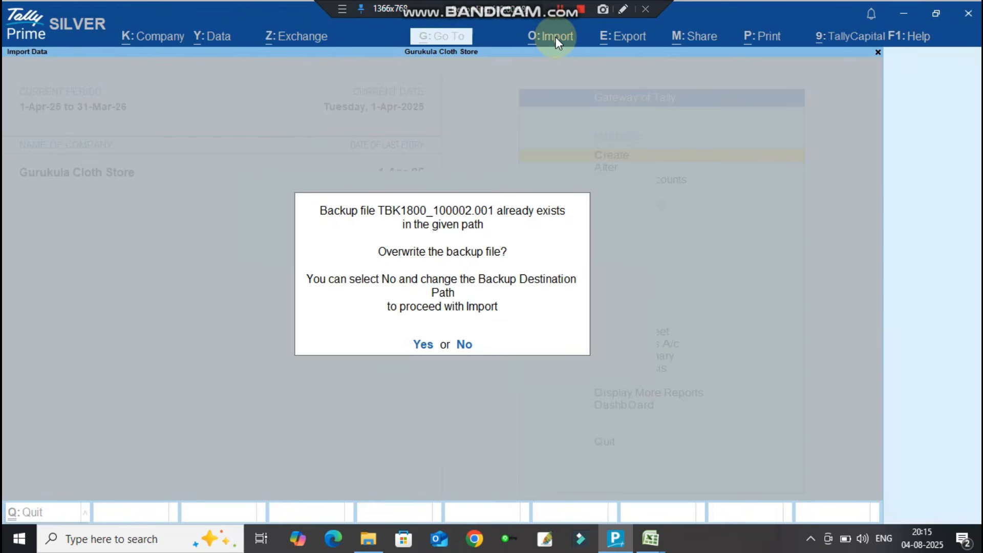
key(Return)
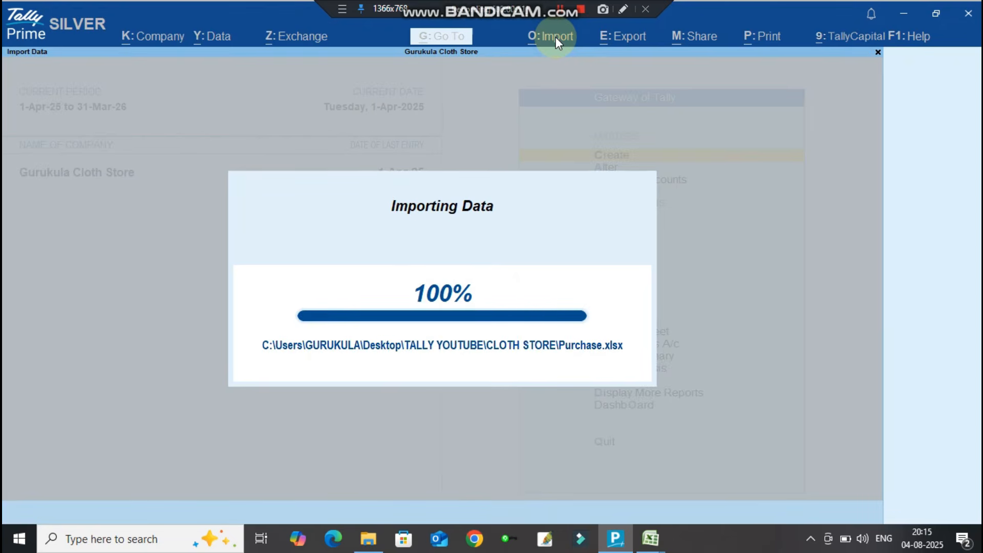
key(Return)
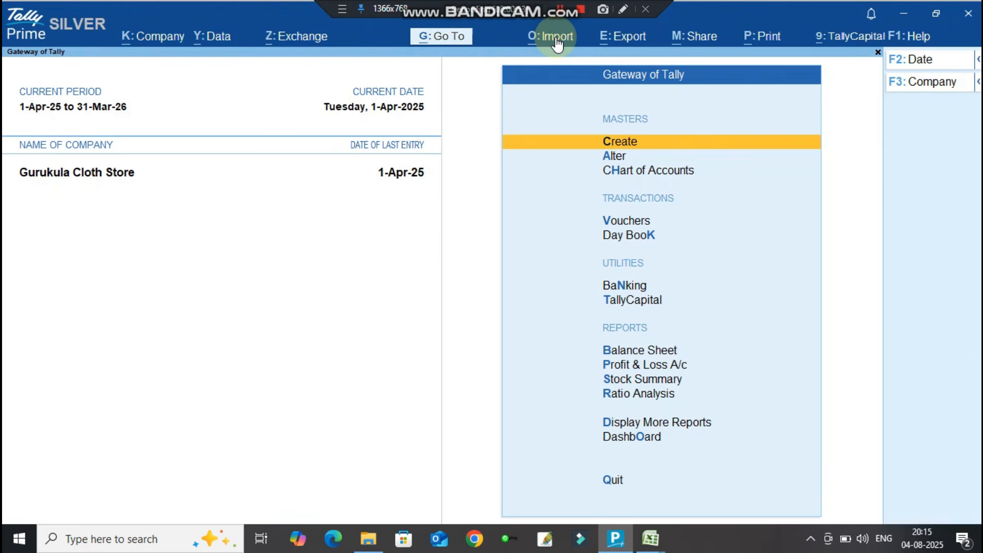
key(Down)
key(Down)
key(Down)
In the Day Book, check the Sai Fabric Dealers purchase voucher's tax lines and total.
key(Down)
key(Return)
key(Down)
key(Down)
key(Down)
key(Down)
key(Down)
key(Down)
key(Down)
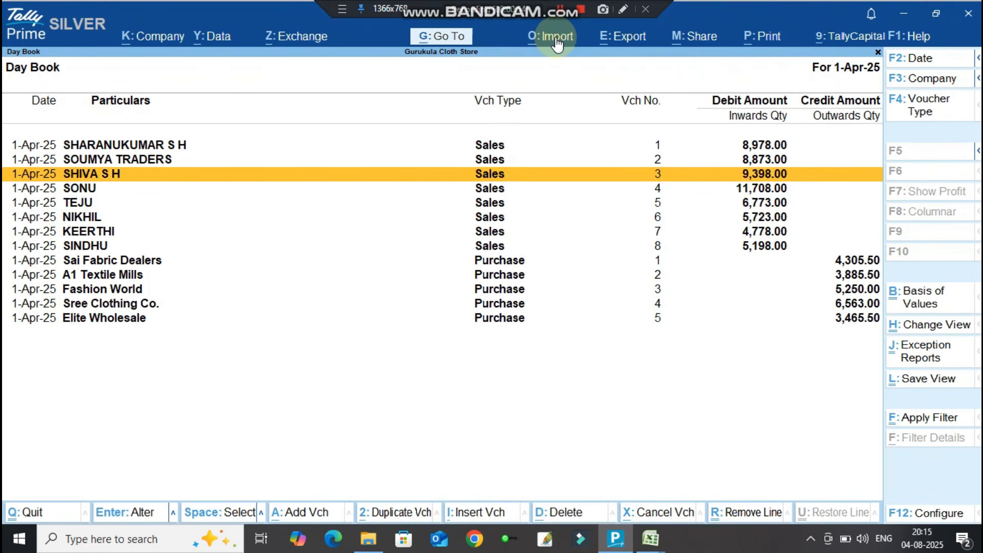
key(Down)
key(Return)
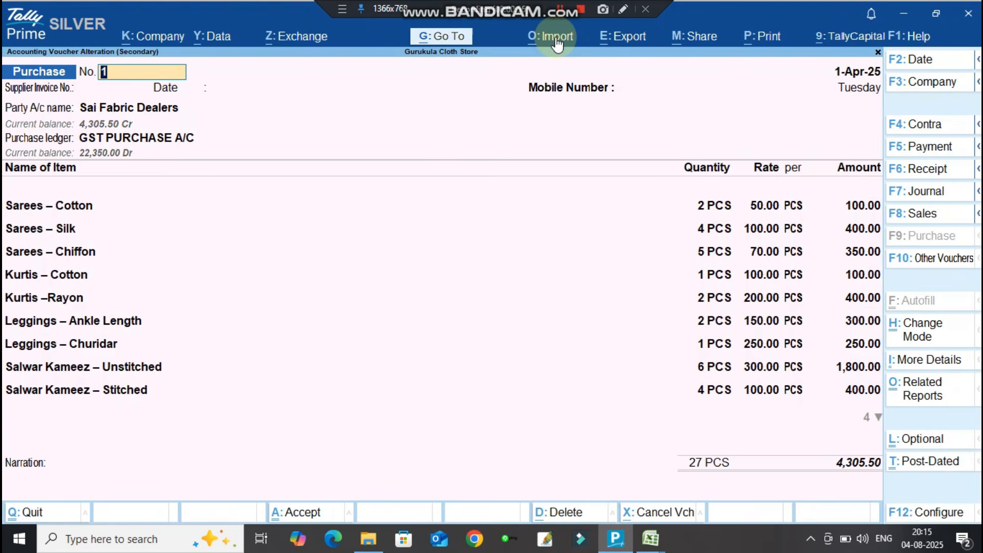
key(ctrl)
key(ctrl+Down)
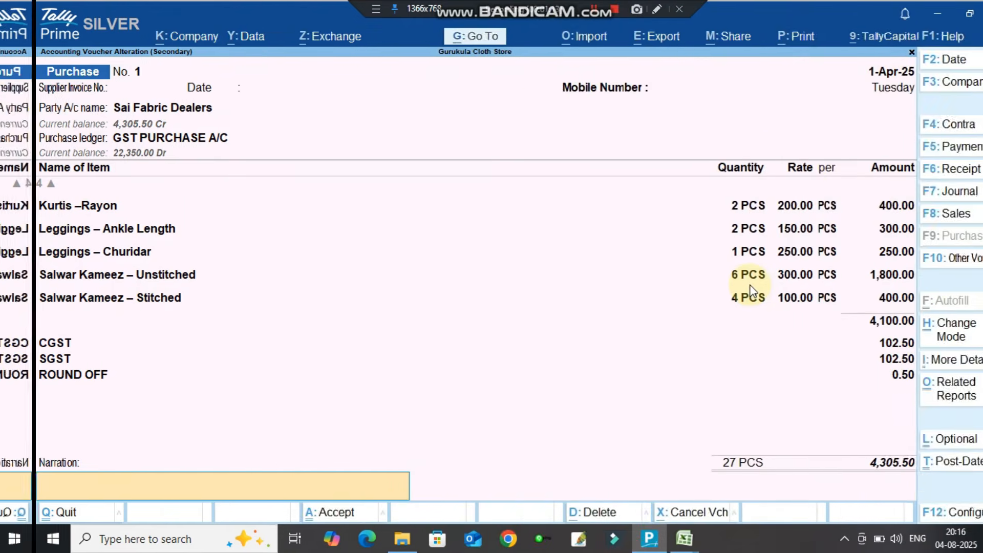
key(y)
Check the A1 Textile Mills purchase voucher's CGST line and total.
key(Down)
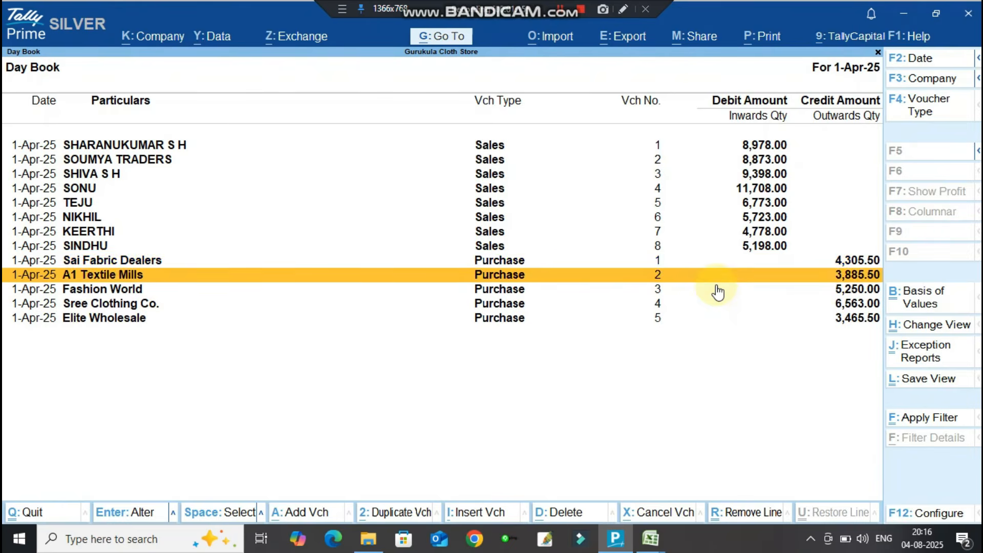
key(Return)
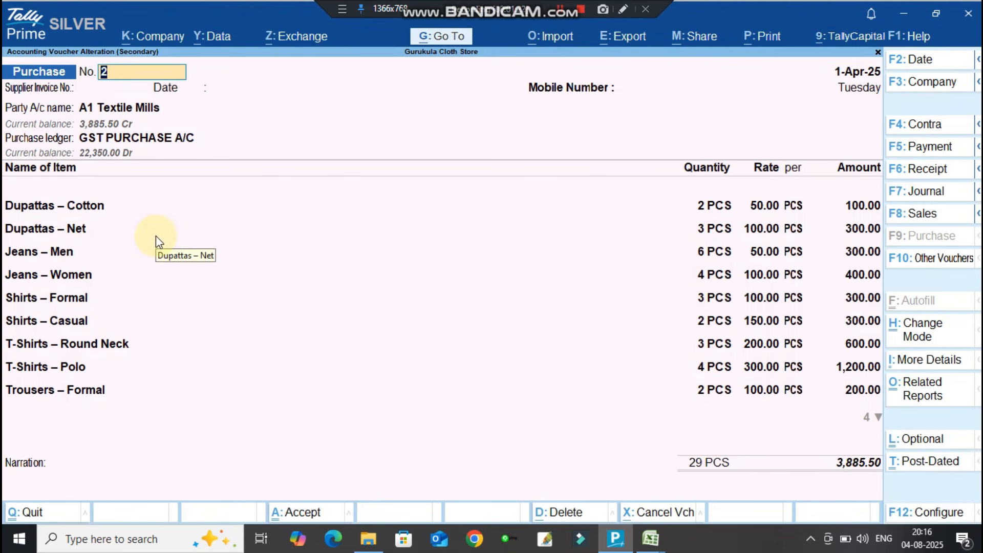
key(ctrl)
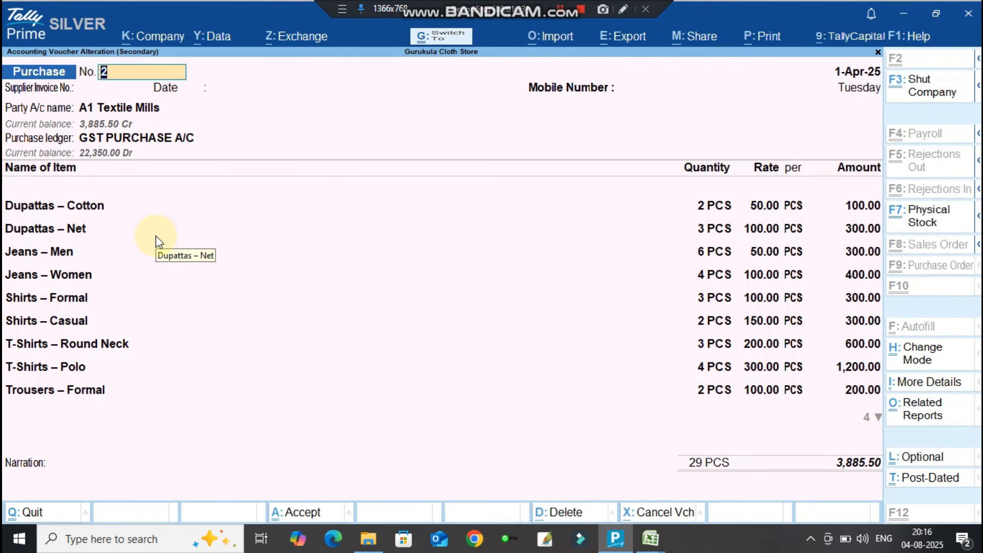
key(ctrl+End)
key(ctrl+End)
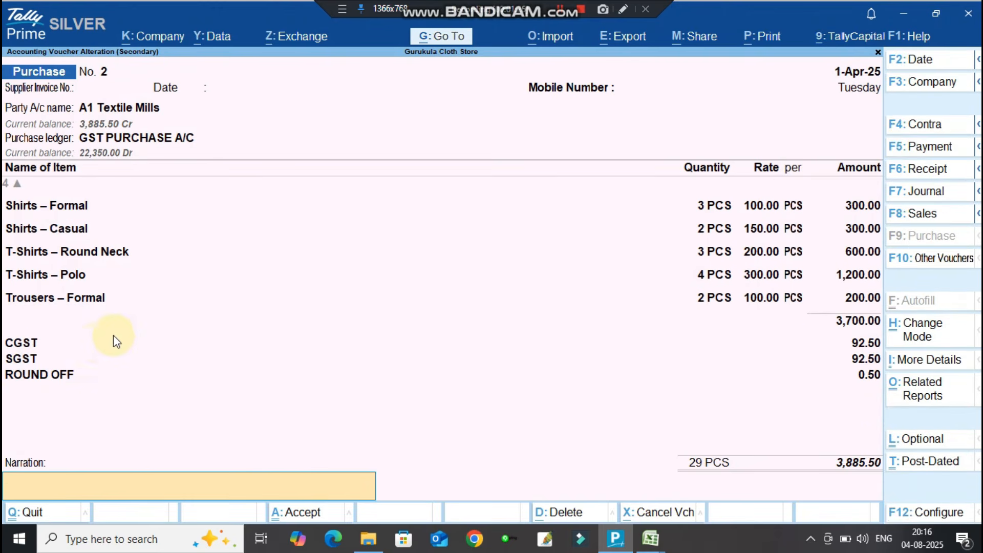
click(10, 343)
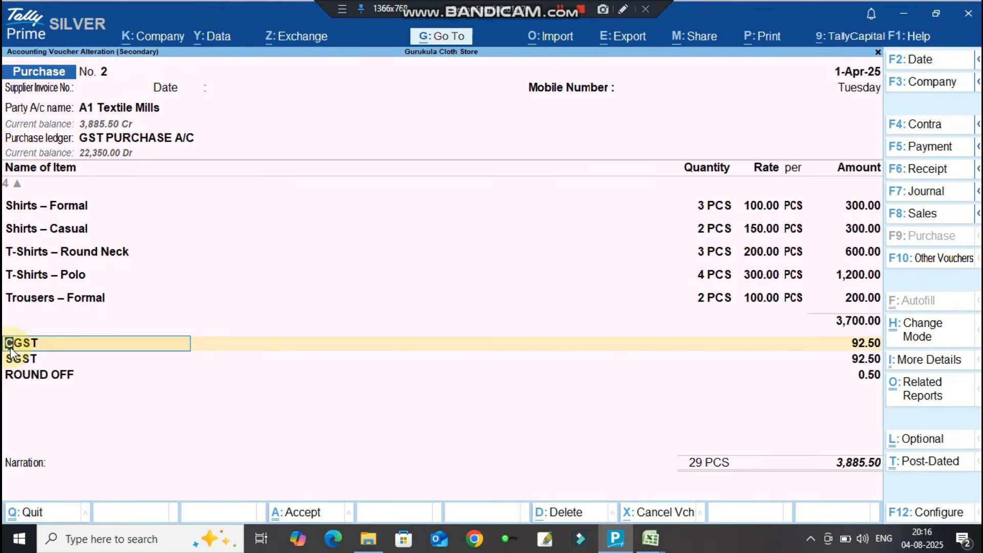
key(Escape)
key(y)
Check Fashion World's purchase voucher 3, totalling 5,250, then return to the gateway.
key(Down)
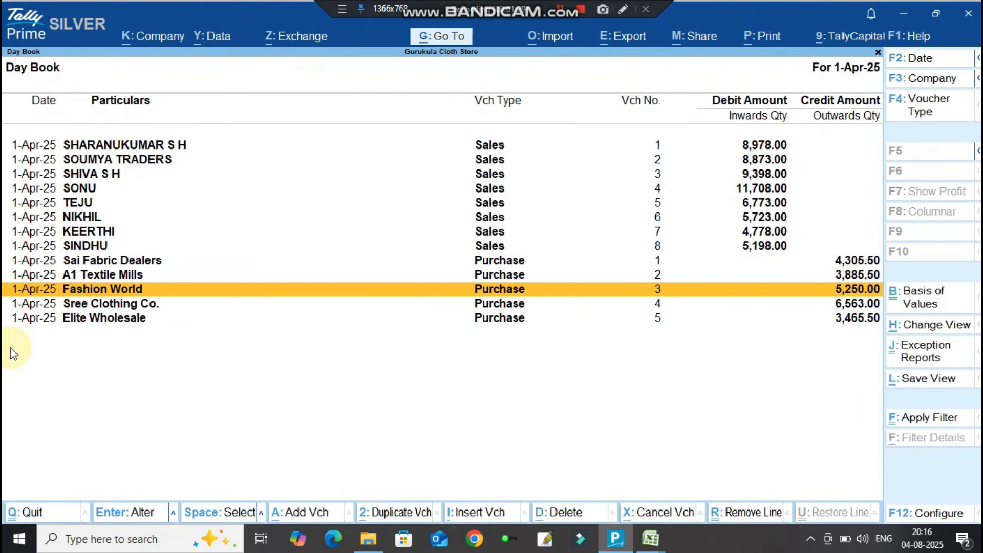
key(Return)
click(26, 489)
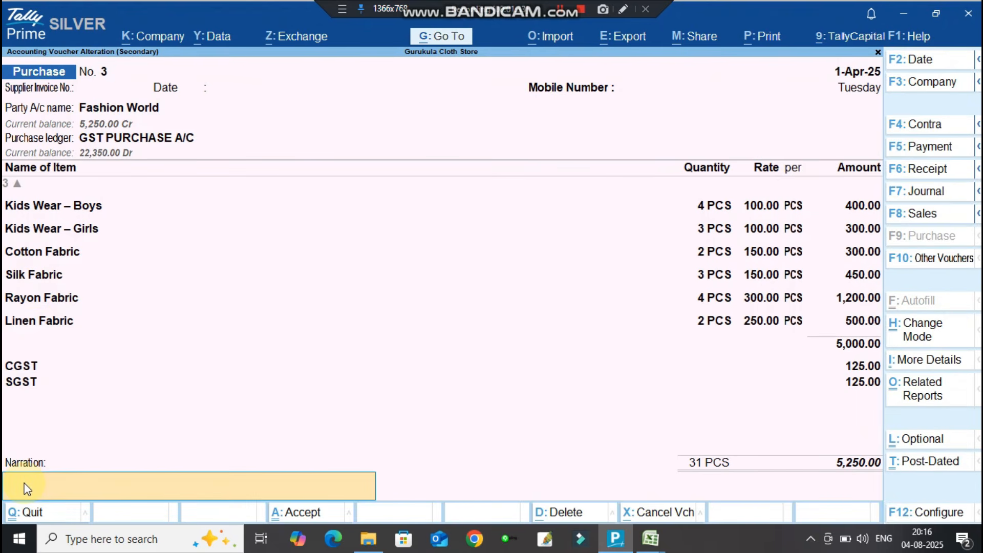
key(Escape)
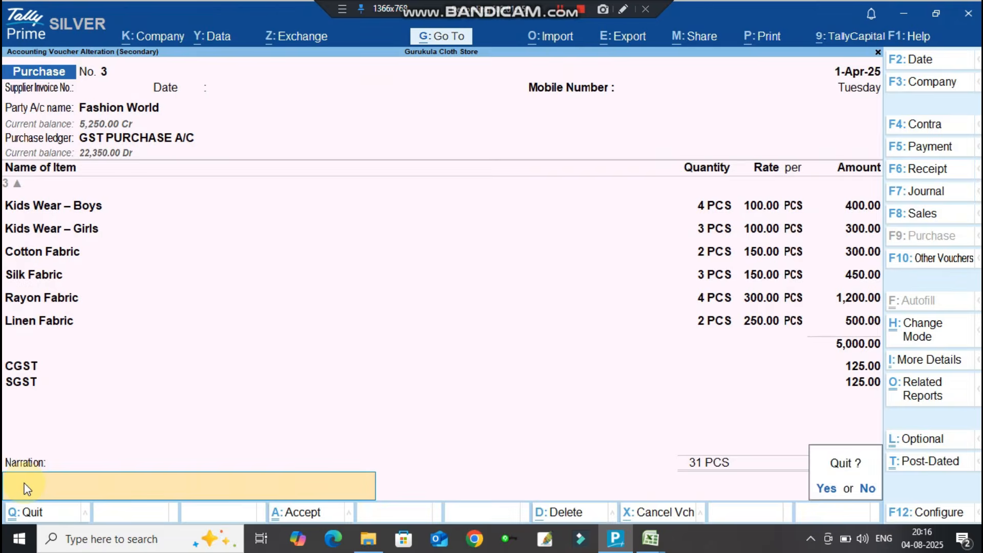
key(y)
key(Escape)
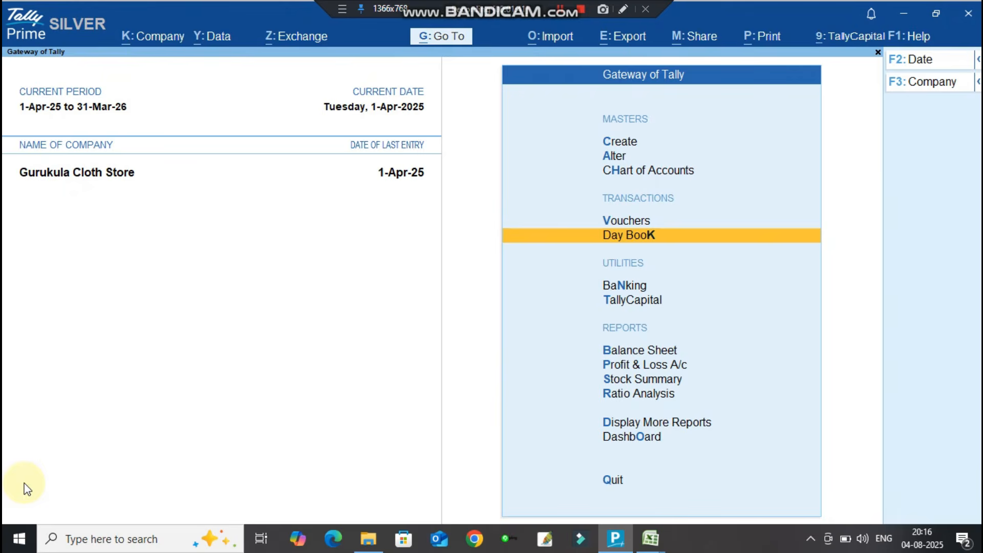
Open the GSTR-1 return through Display More Reports > Statutory Reports > GST Reports.
key(d)
key(o)
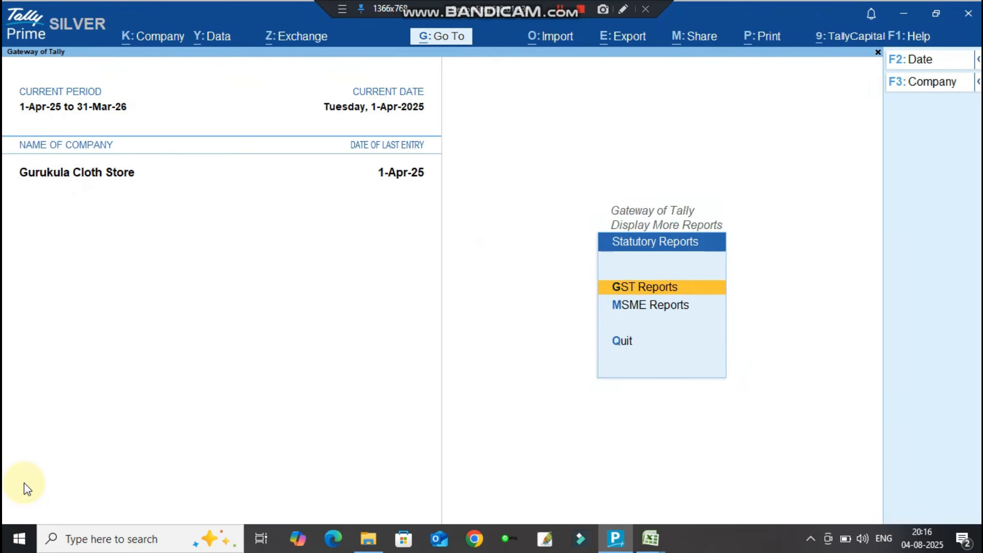
key(g)
key(Down)
key(Return)
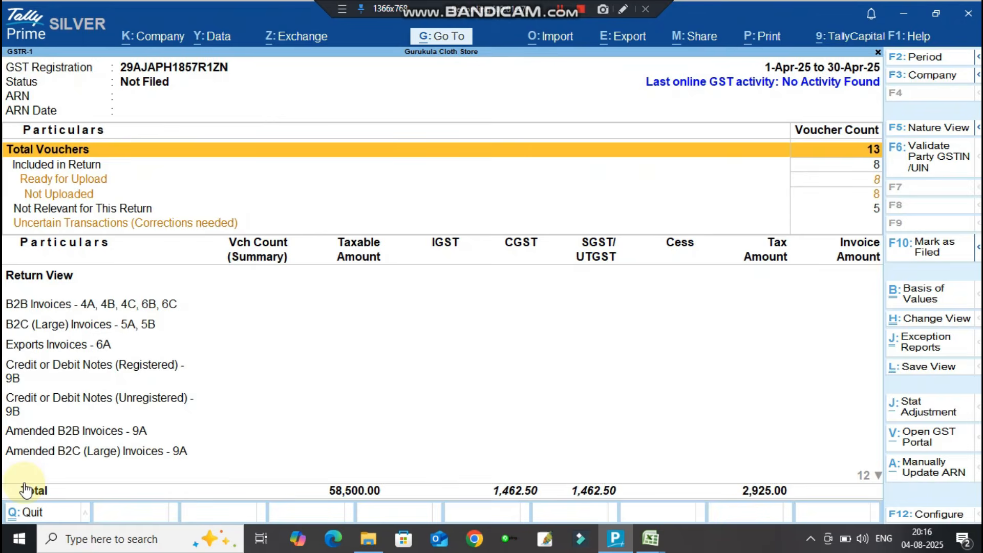
Drill into B2C (Small) Invoices: 8 sales vouchers, 58,500 taxable with 2,925 tax.
key(Down)
key(Down)
key(Down)
key(Down)
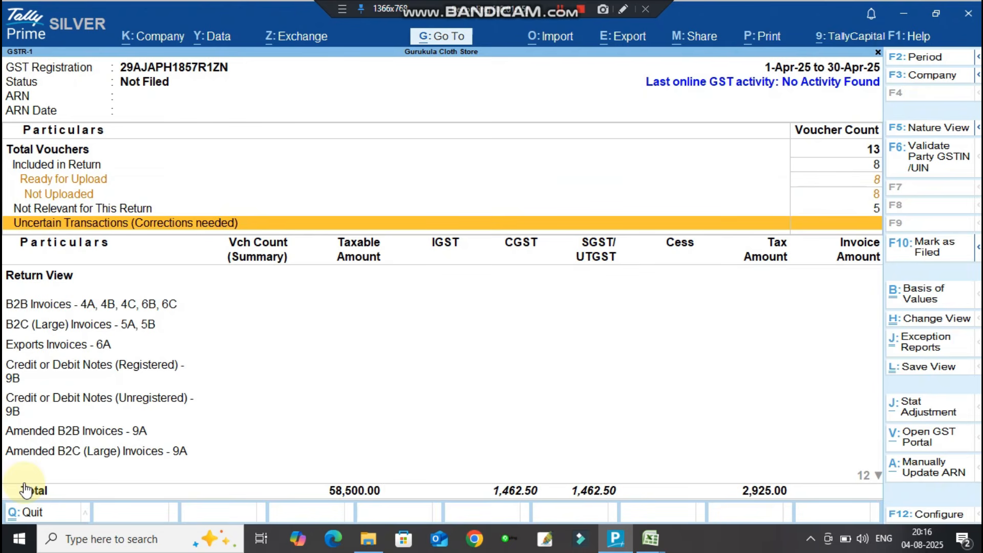
key(Down)
key(Down)
key(Down)
key(Down)
key(Down)
key(Down)
key(Down)
key(Down)
key(Down)
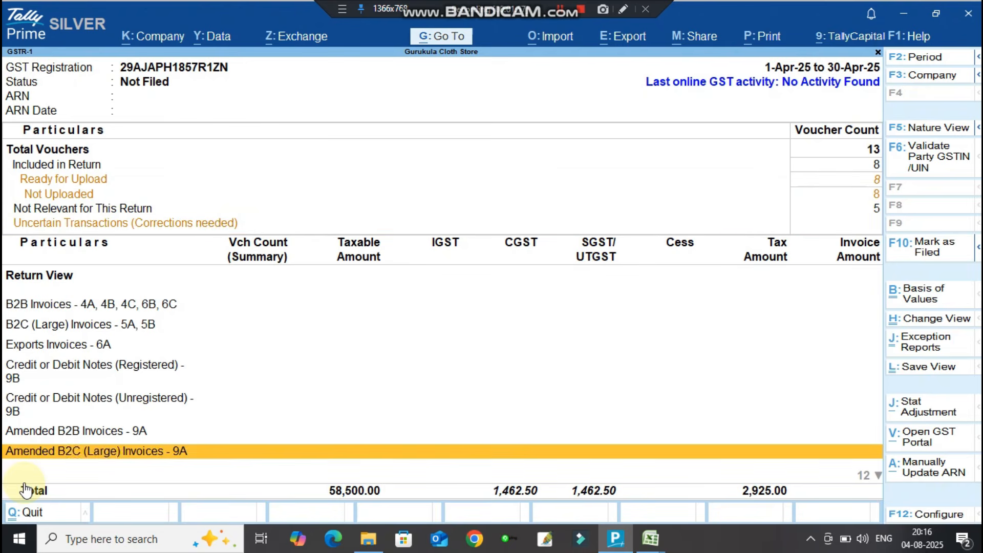
key(Down)
key(Down)
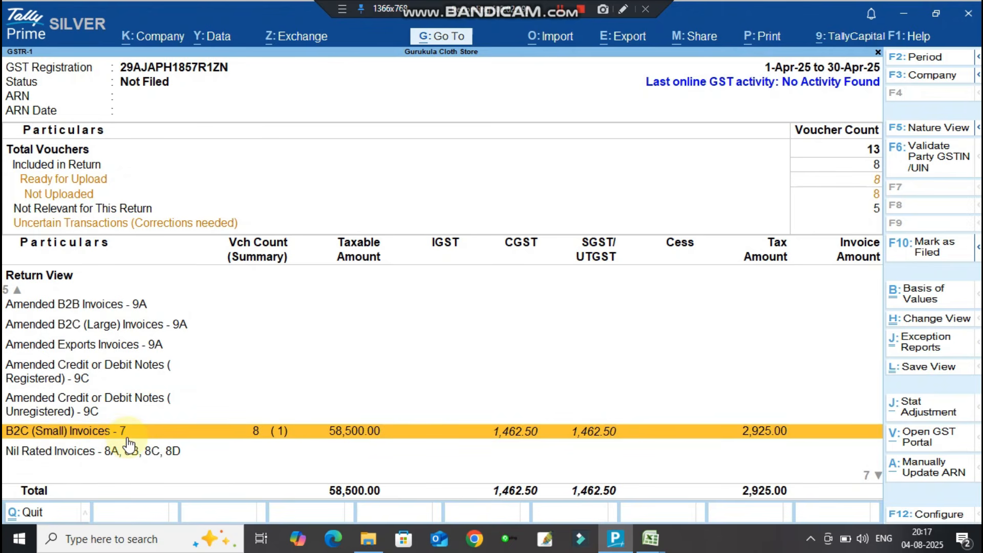
double_click(279, 433)
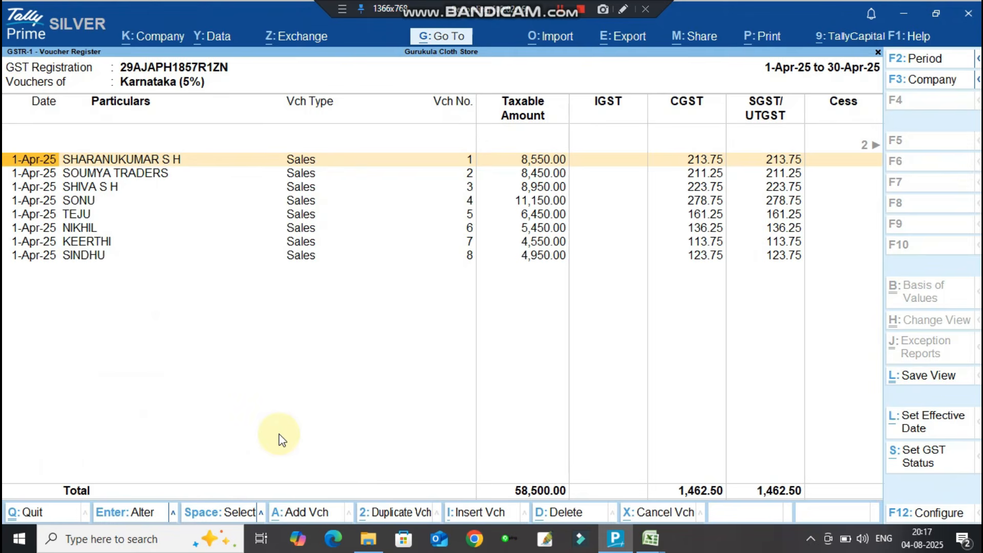
key(Escape)
key(Escape)
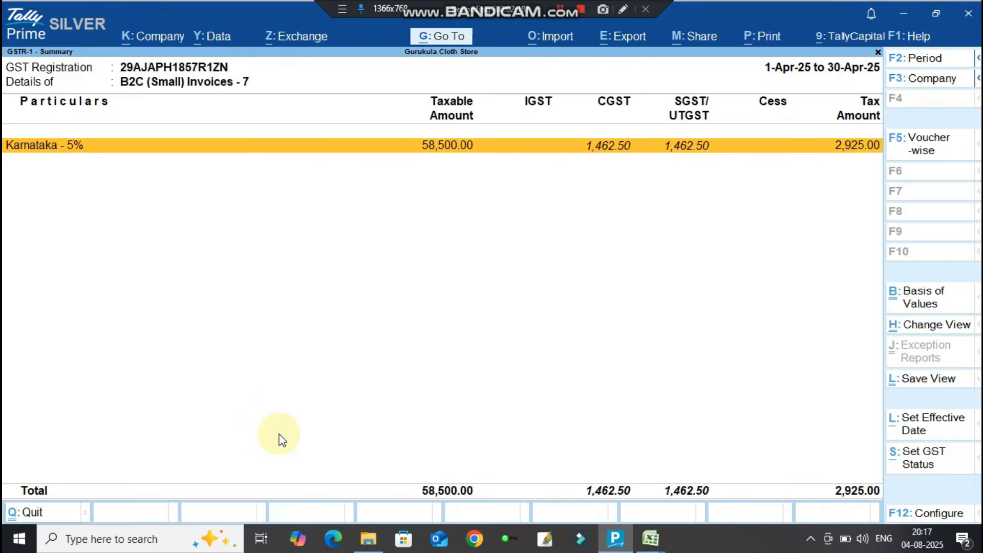
key(Escape)
Open GSTR-3B to check its uncertain transactions row, then exit back to Gateway of Tally.
key(Down)
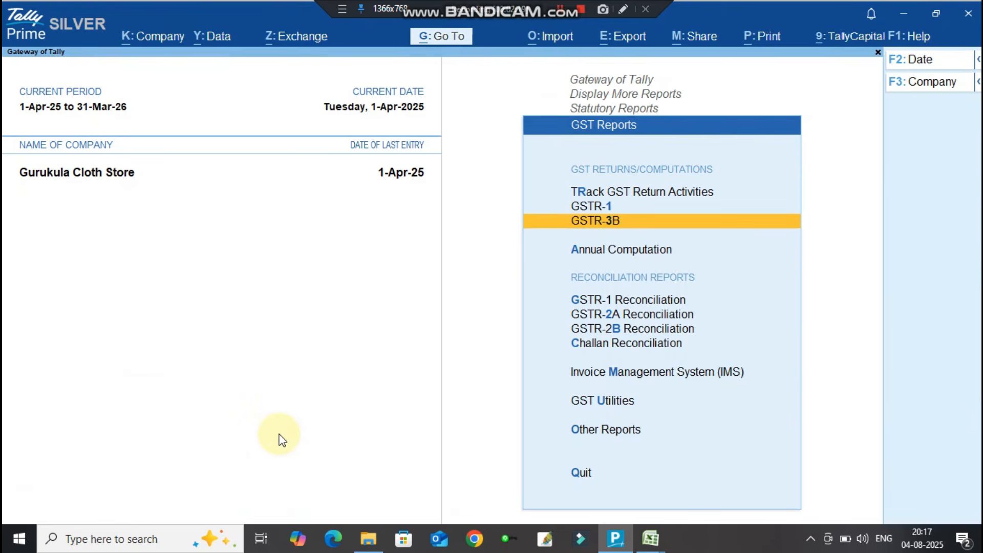
key(Return)
key(Down)
key(Down)
key(Down)
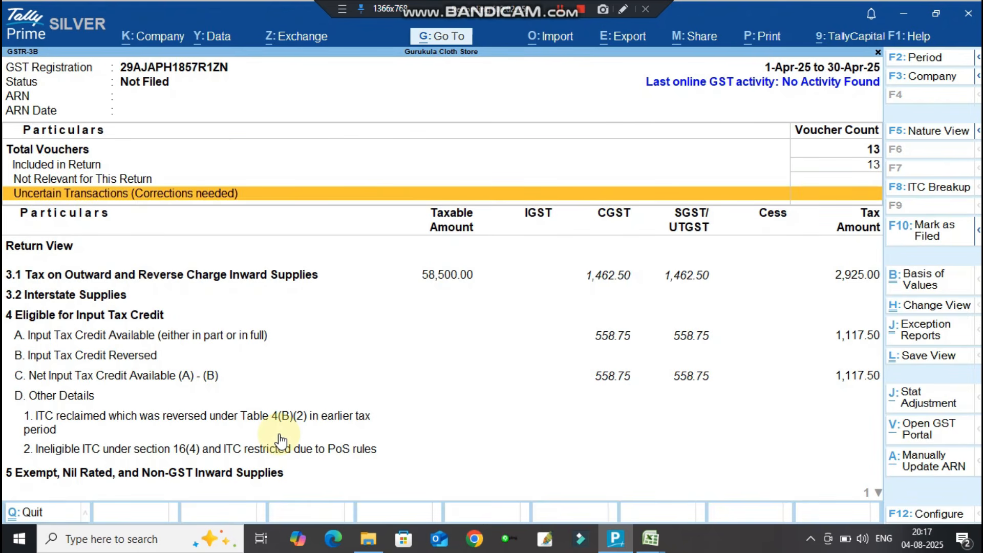
key(Escape)
key(Escape)
key(Escape)
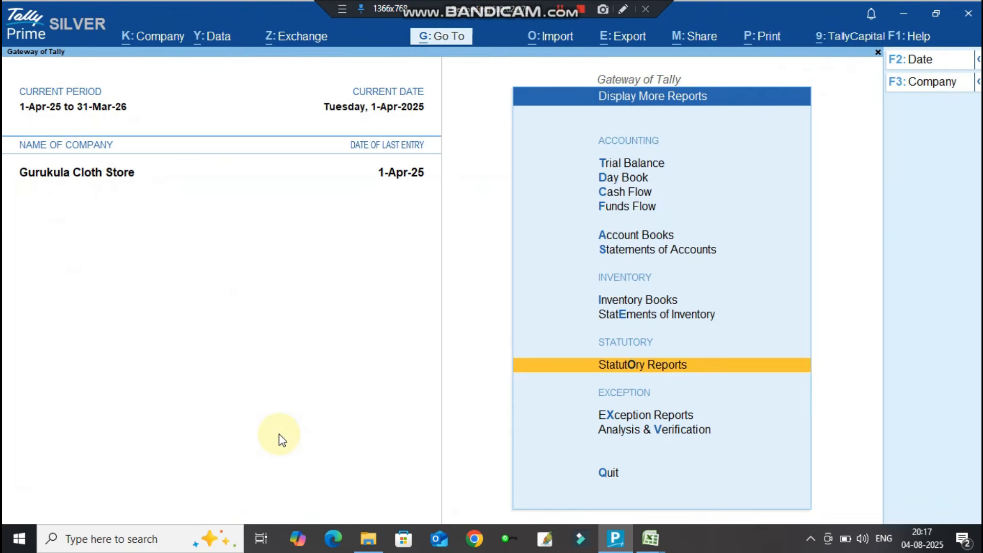
key(Home)
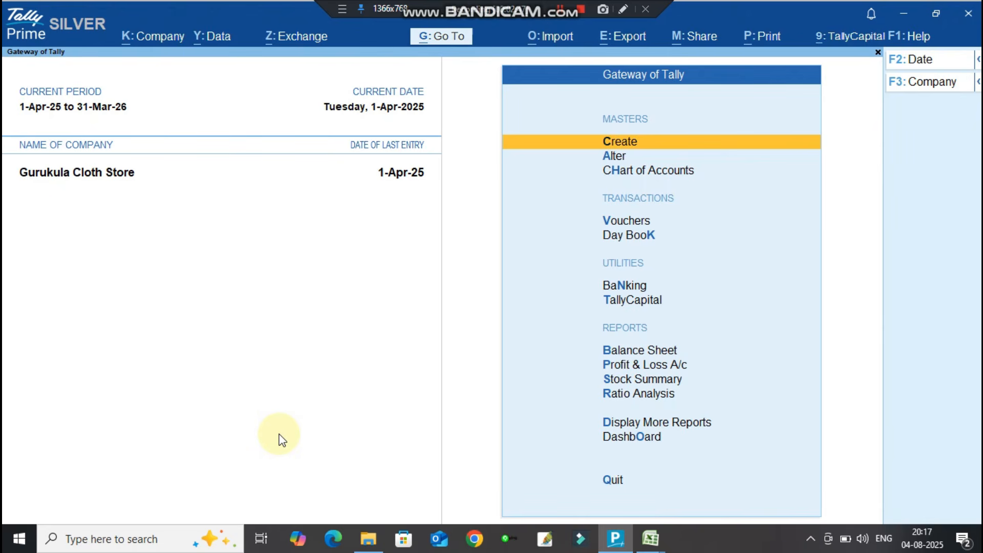
Start a Receipt voucher with Cash as the receiving account.
key(Down)
key(Down)
key(Down)
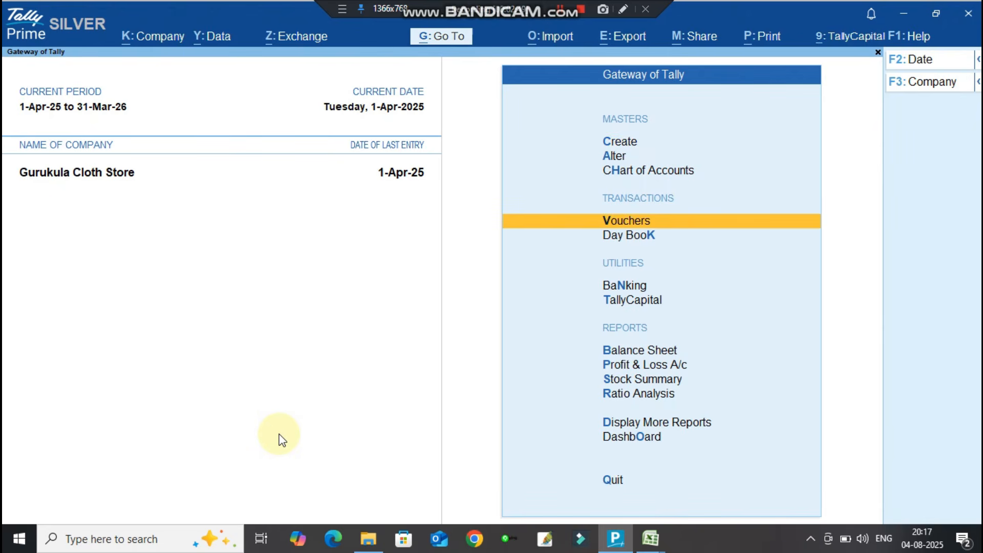
key(Return)
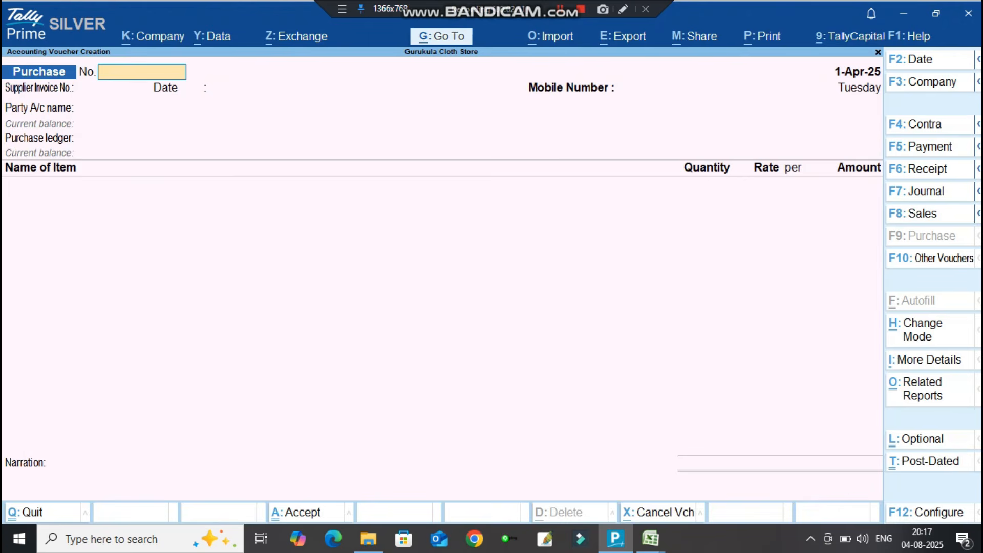
click(933, 167)
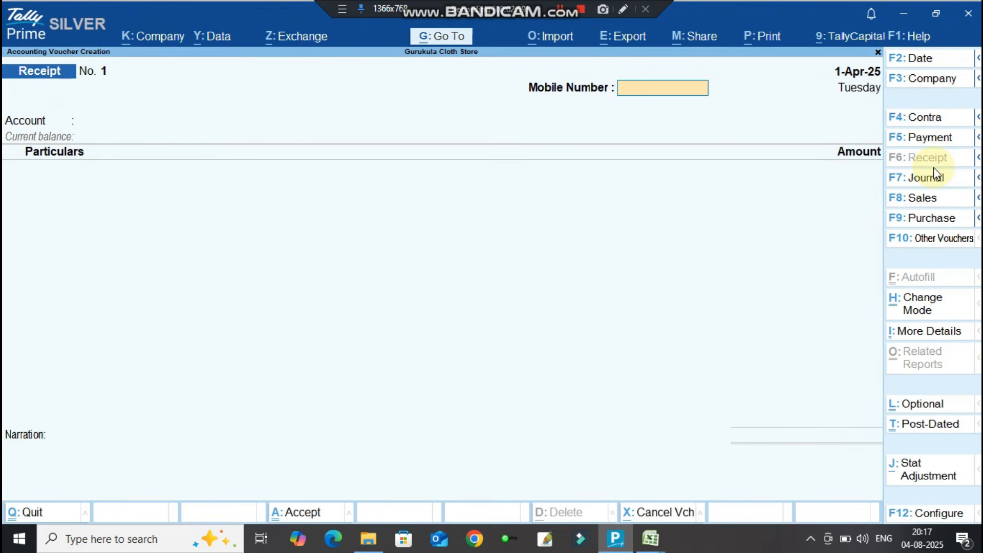
key(Return)
text(CAS)
key(Return)
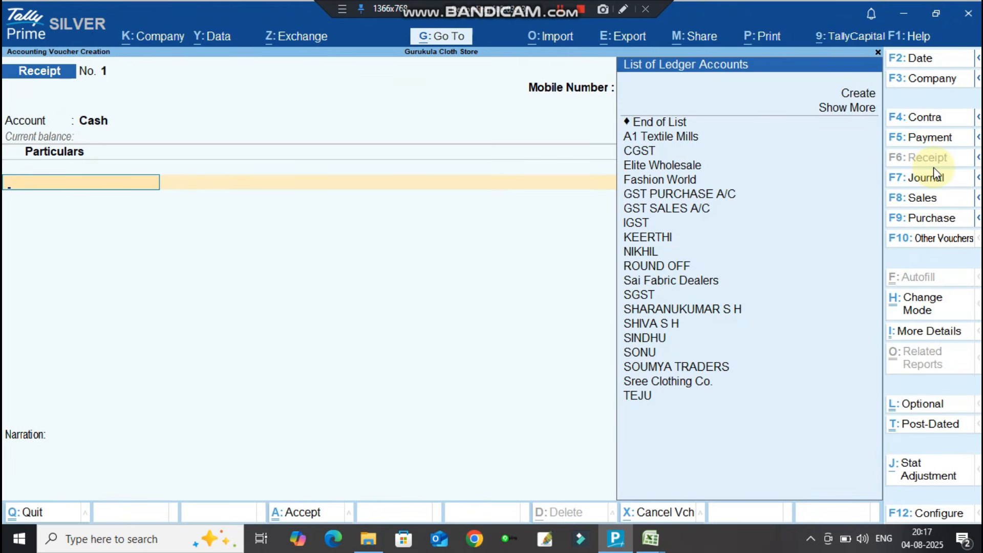
Credit the customer's ledger with 8,000 and save receipt voucher No. 1.
text(SHAR)
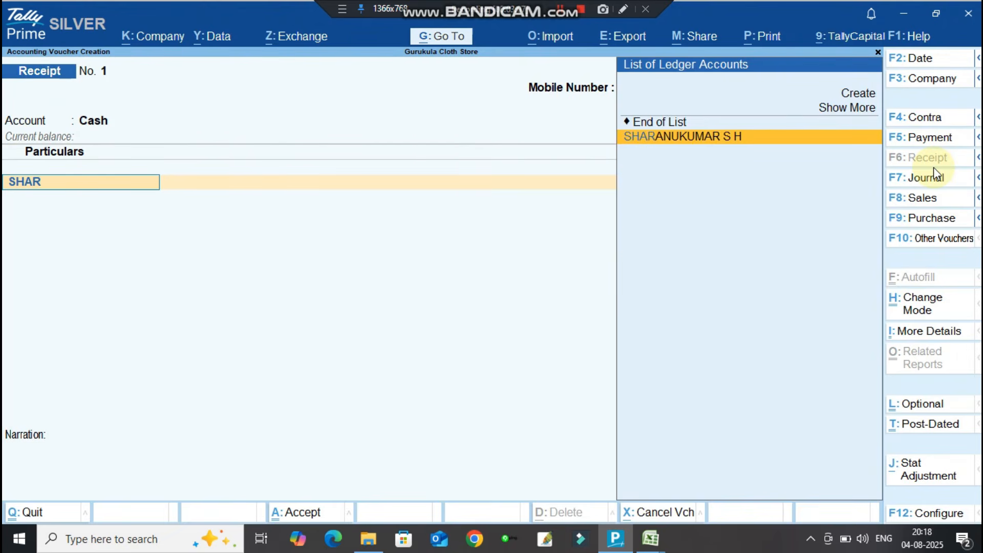
key(Return)
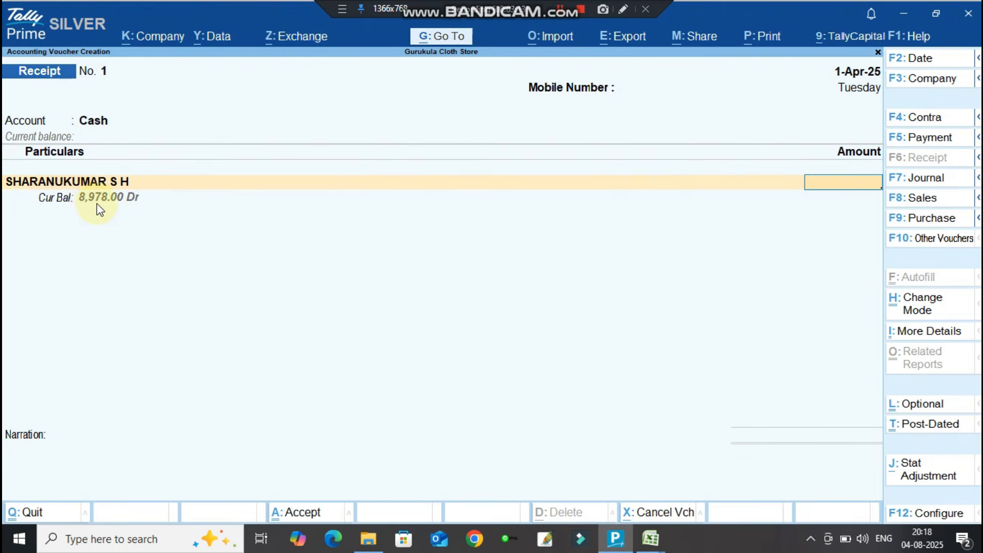
text(8000)
key(Return)
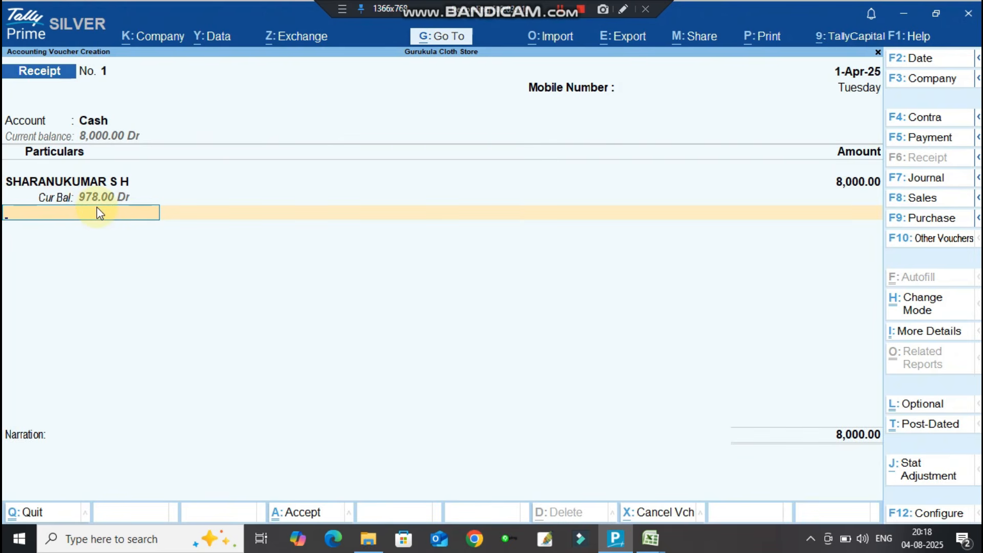
key(Return)
key(Return)
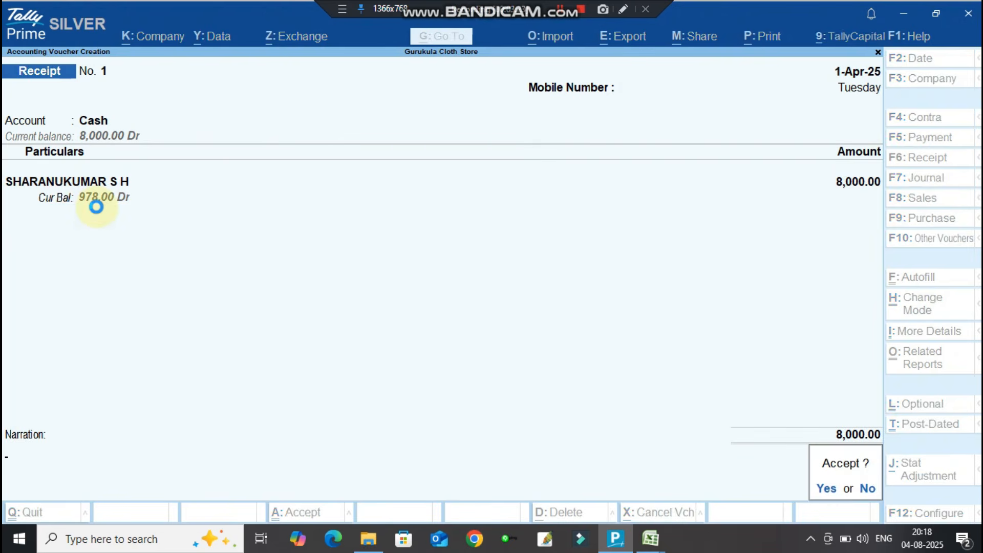
key(Return)
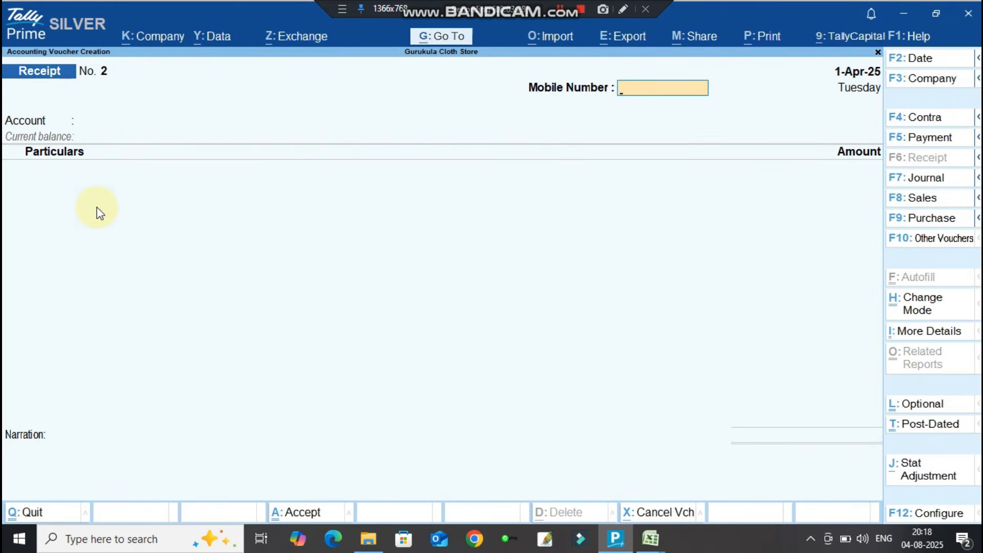
key(Escape)
key(Return)
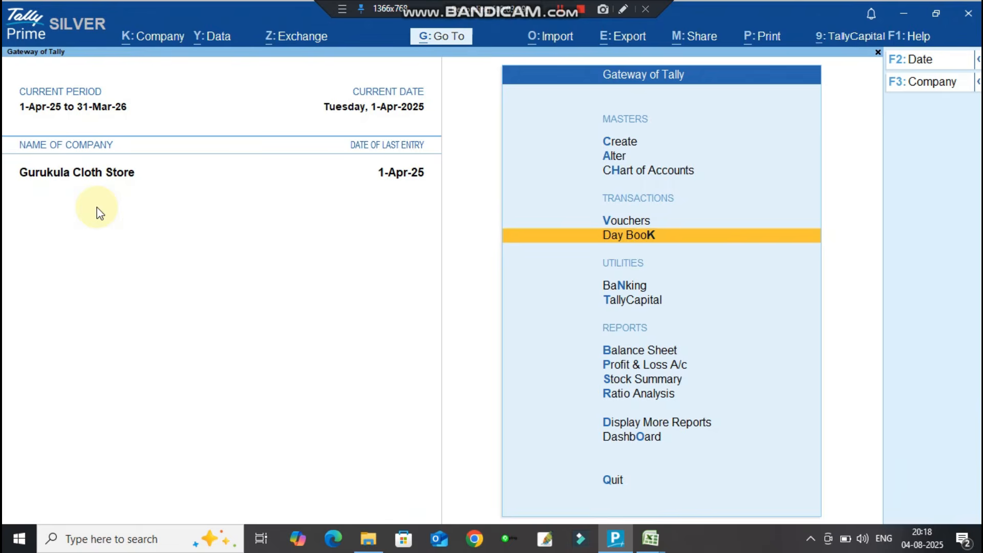
key(Down)
key(Down)
key(Down)
key(Down)
key(Up)
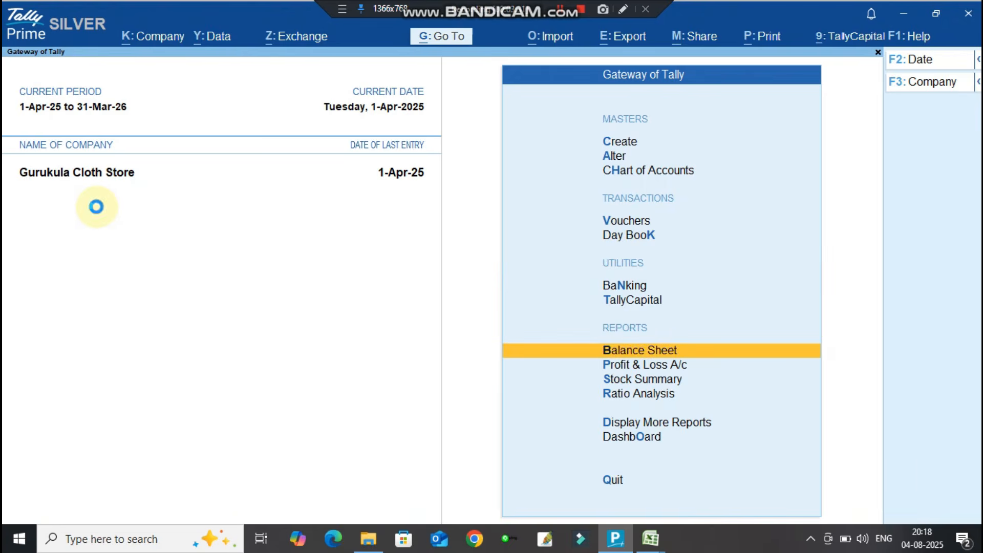
key(Return)
key(Right)
key(Return)
key(Down)
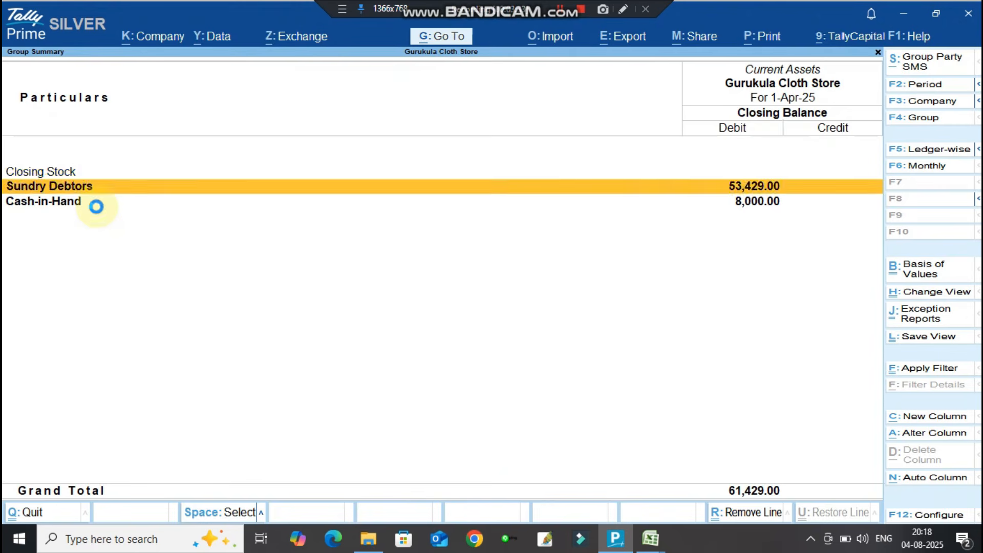
key(Return)
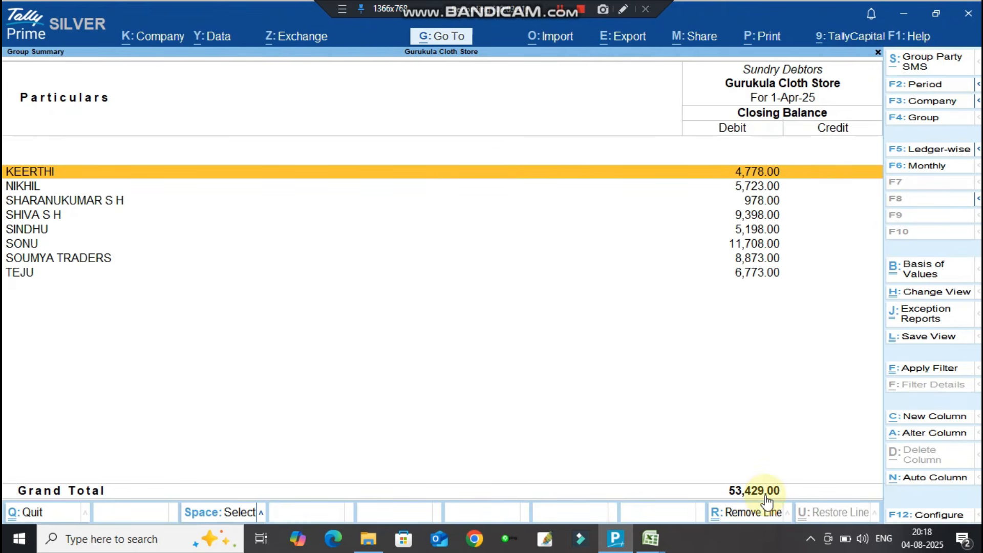
key(Escape)
key(Escape)
key(Escape)
key(Escape)
key(Escape)
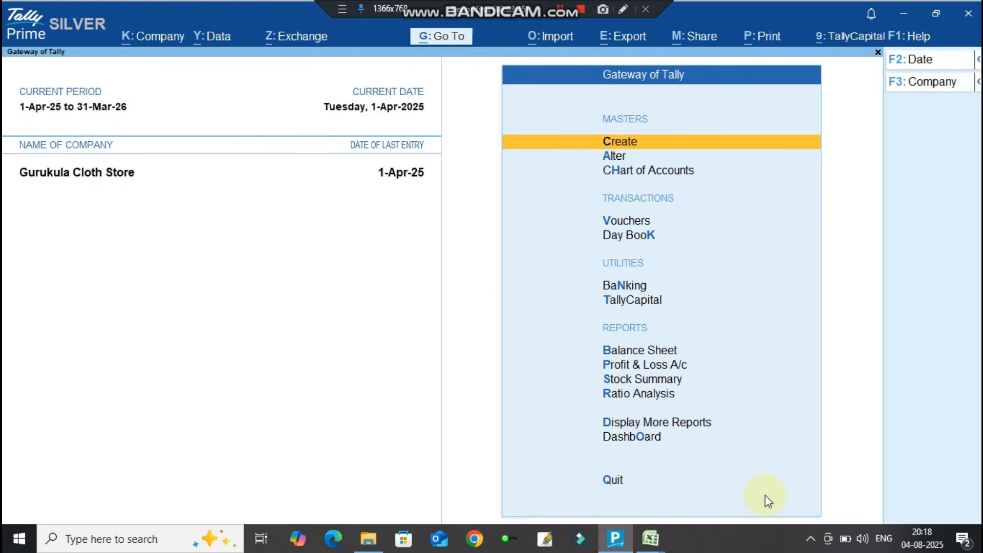
key(Down)
key(Down)
key(Down)
Start a Payment voucher with Cash as the paying account.
key(Return)
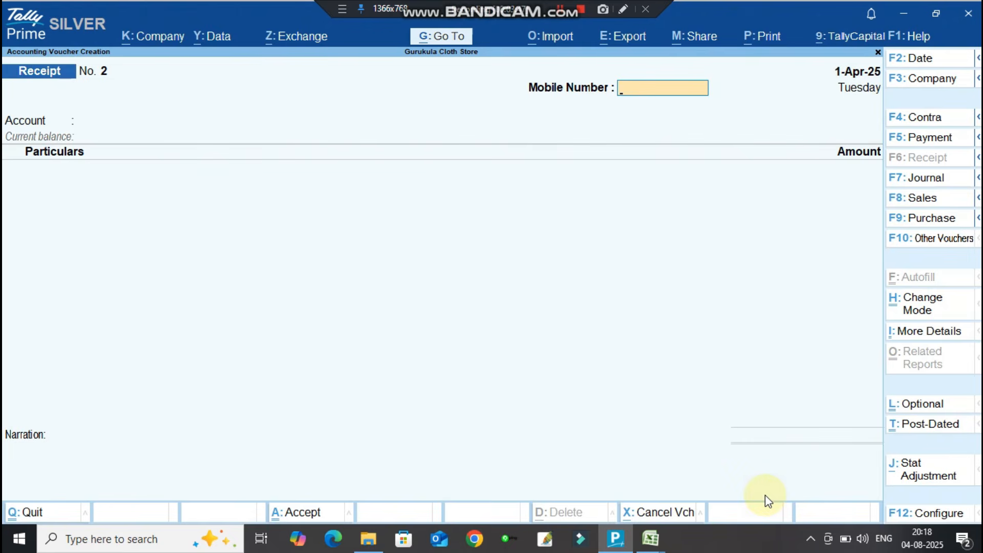
click(931, 140)
key(Return)
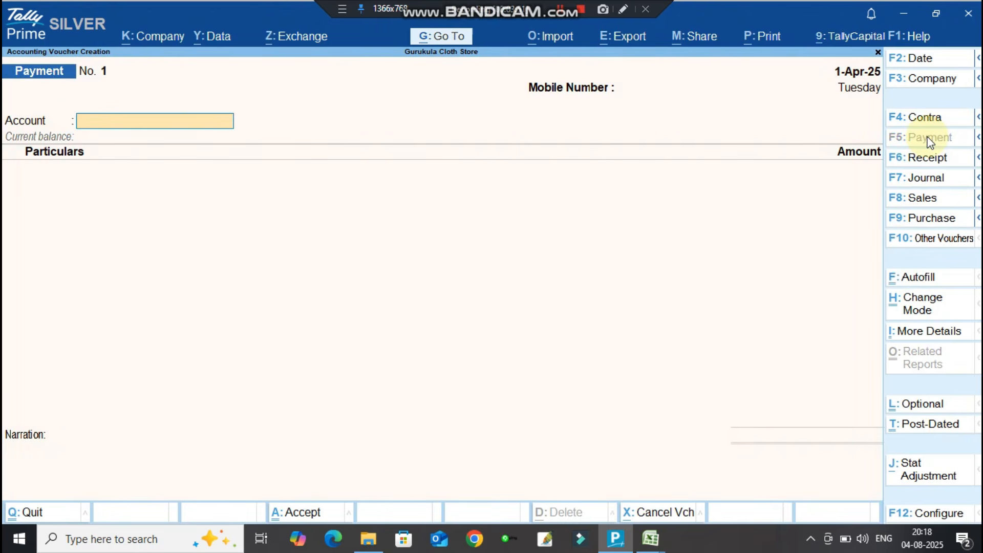
text(CAS)
key(Return)
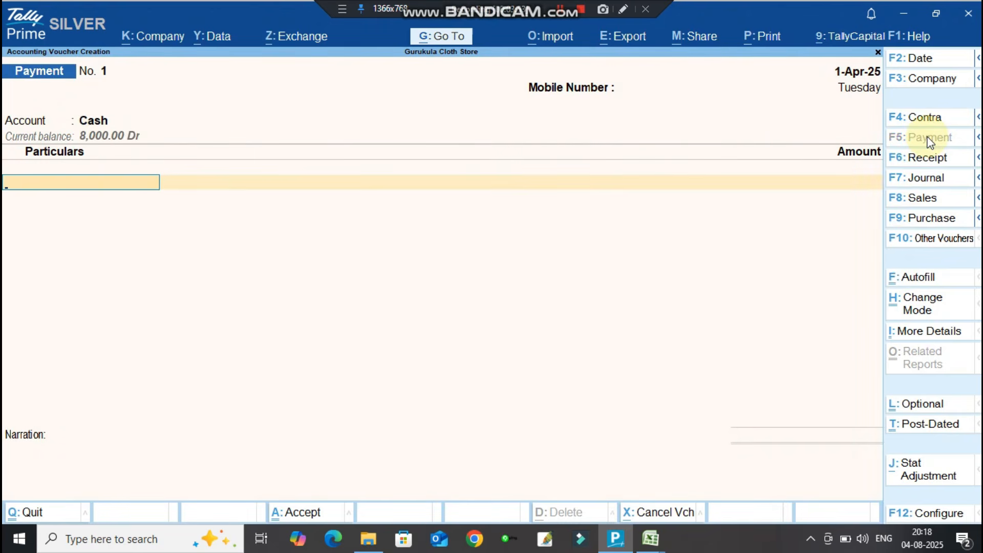
Pay 3,000 to A1 Textile Mills, save the voucher, and exit to the Gateway of Tally.
key(Down)
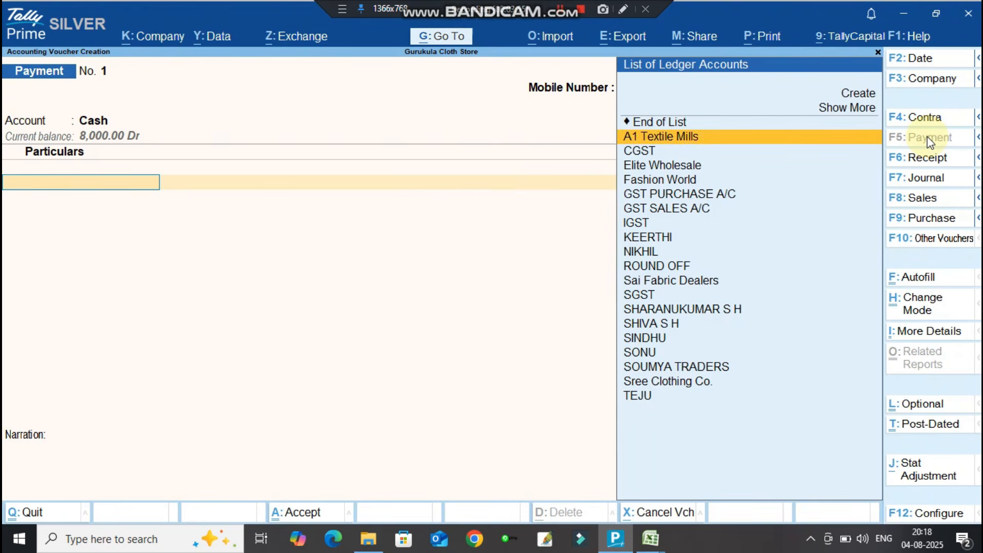
key(Return)
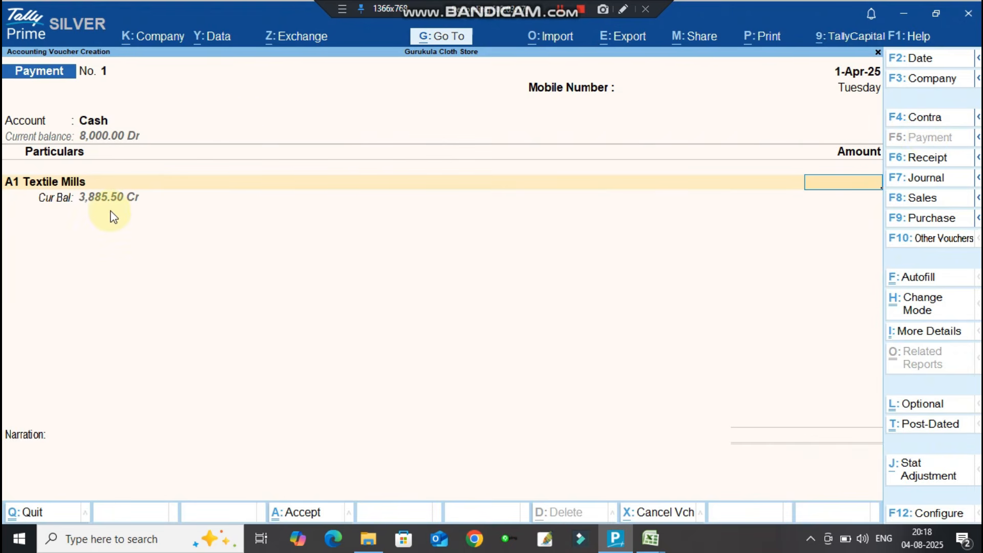
text(3000)
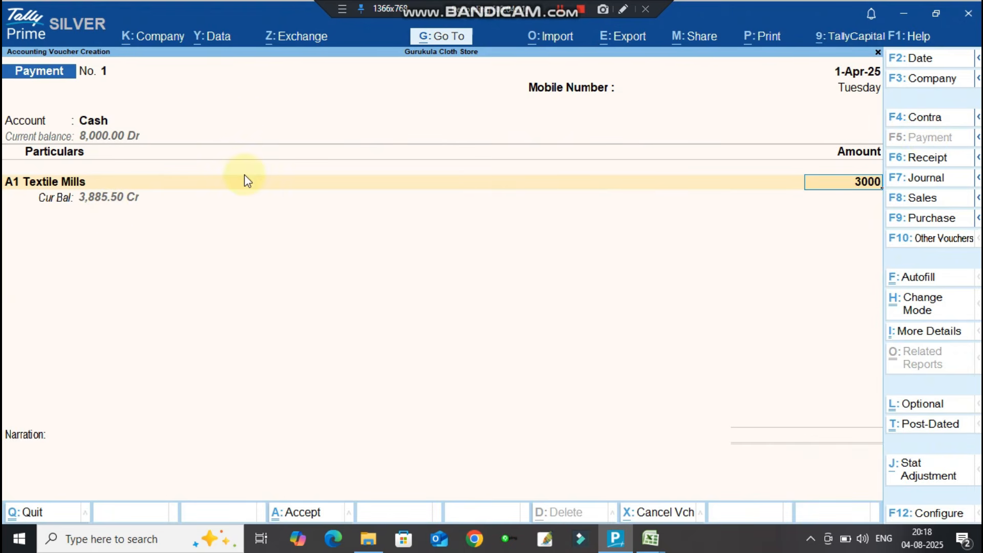
key(Return)
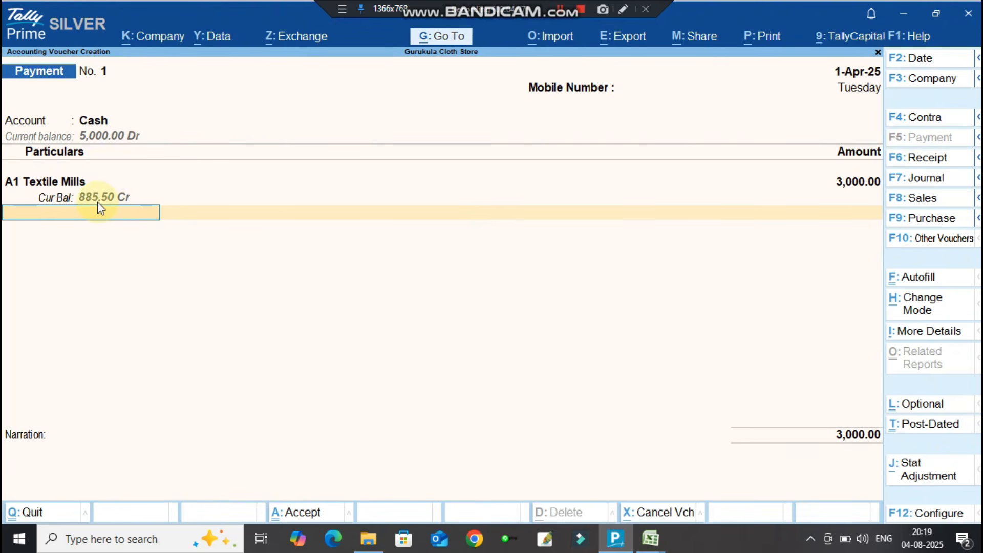
key(Return)
key(Return)
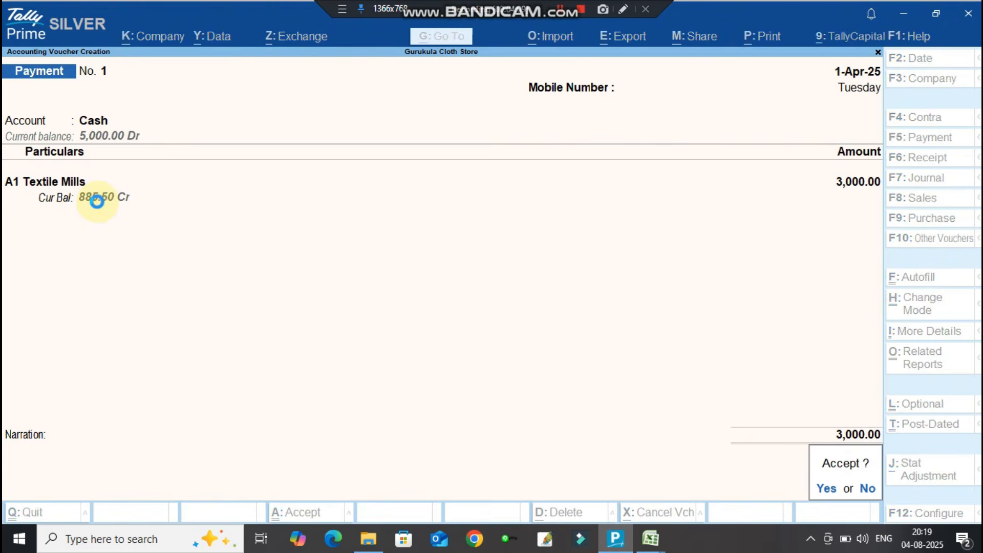
key(Return)
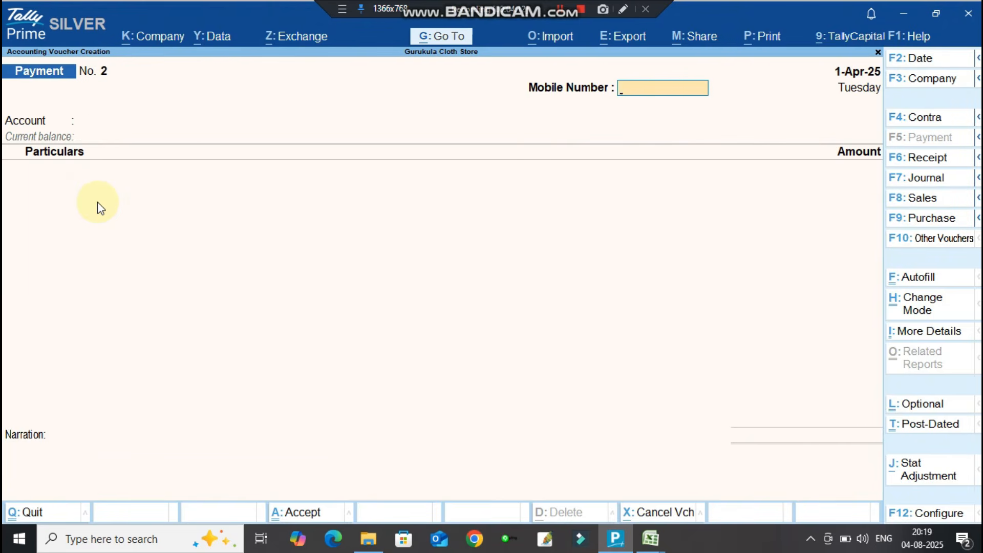
key(Escape)
key(Return)
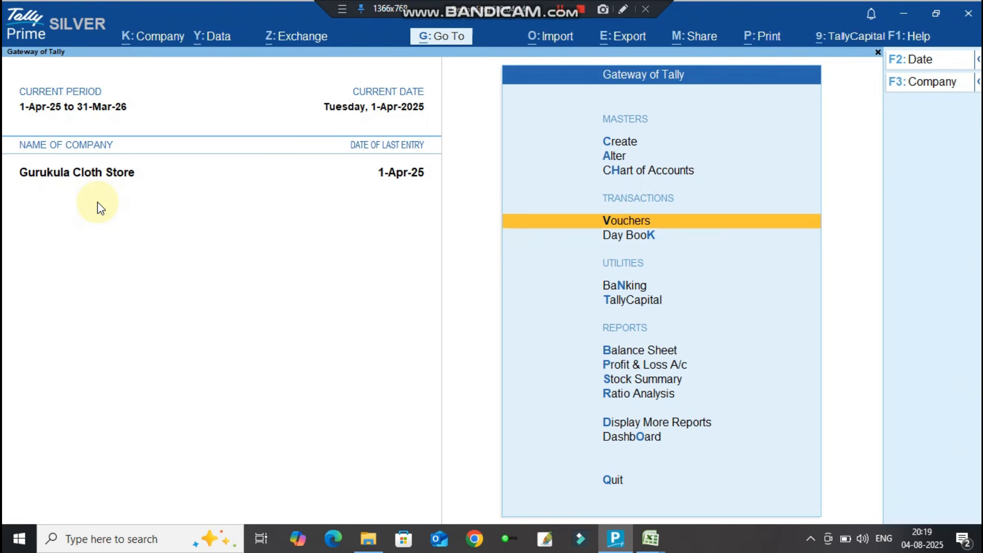